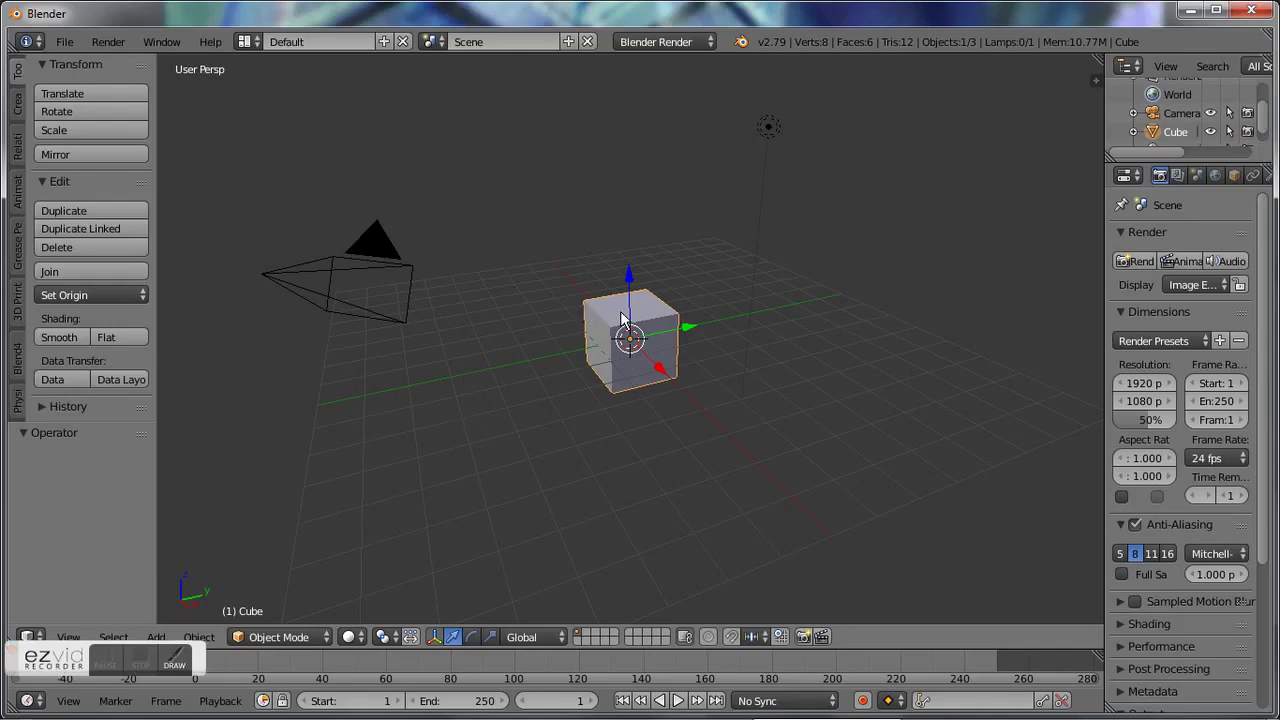
- Delete the default cube, leaving only the camera and lamp, and make the Blender window shorter
key(x)
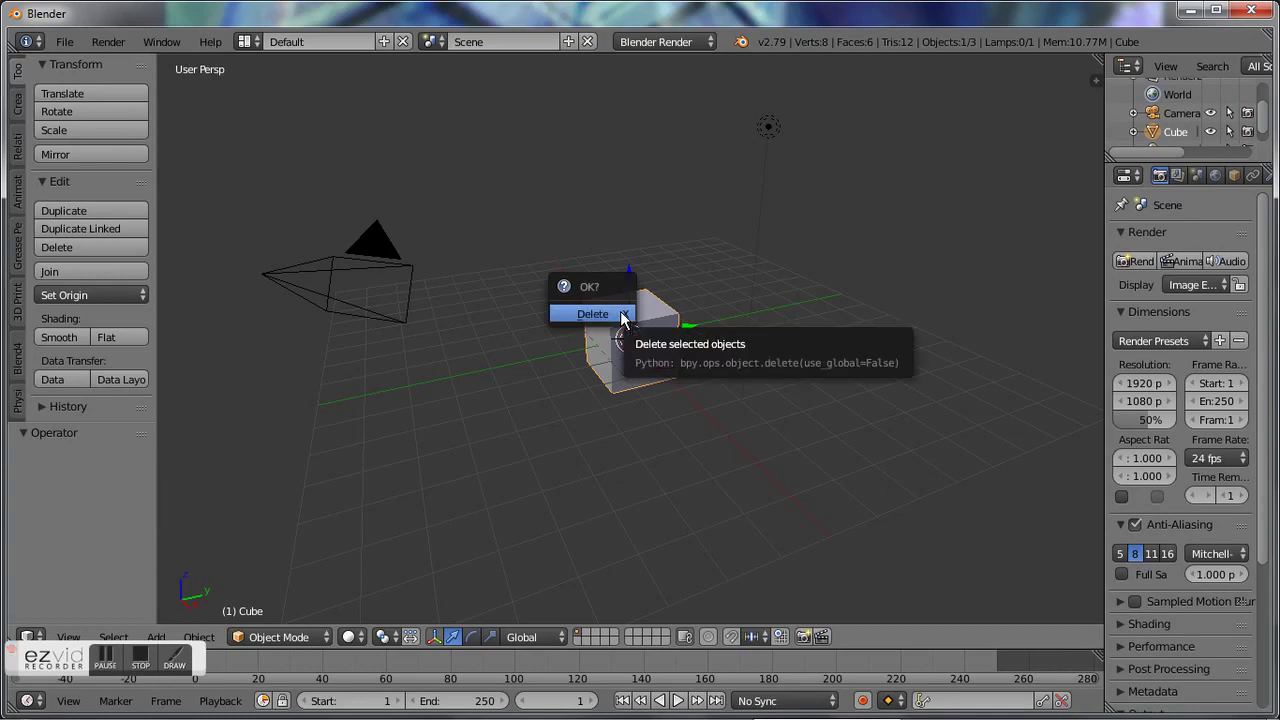
click(620, 316)
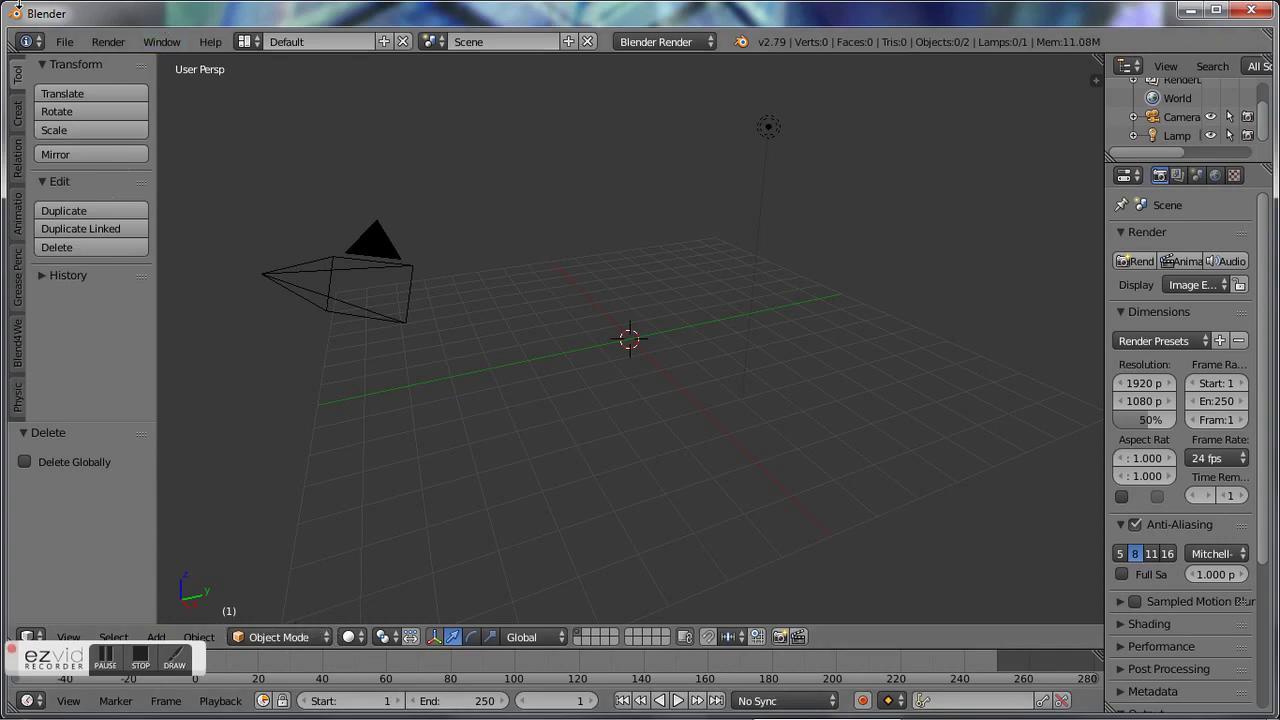
drag(17, 7, 68, 50)
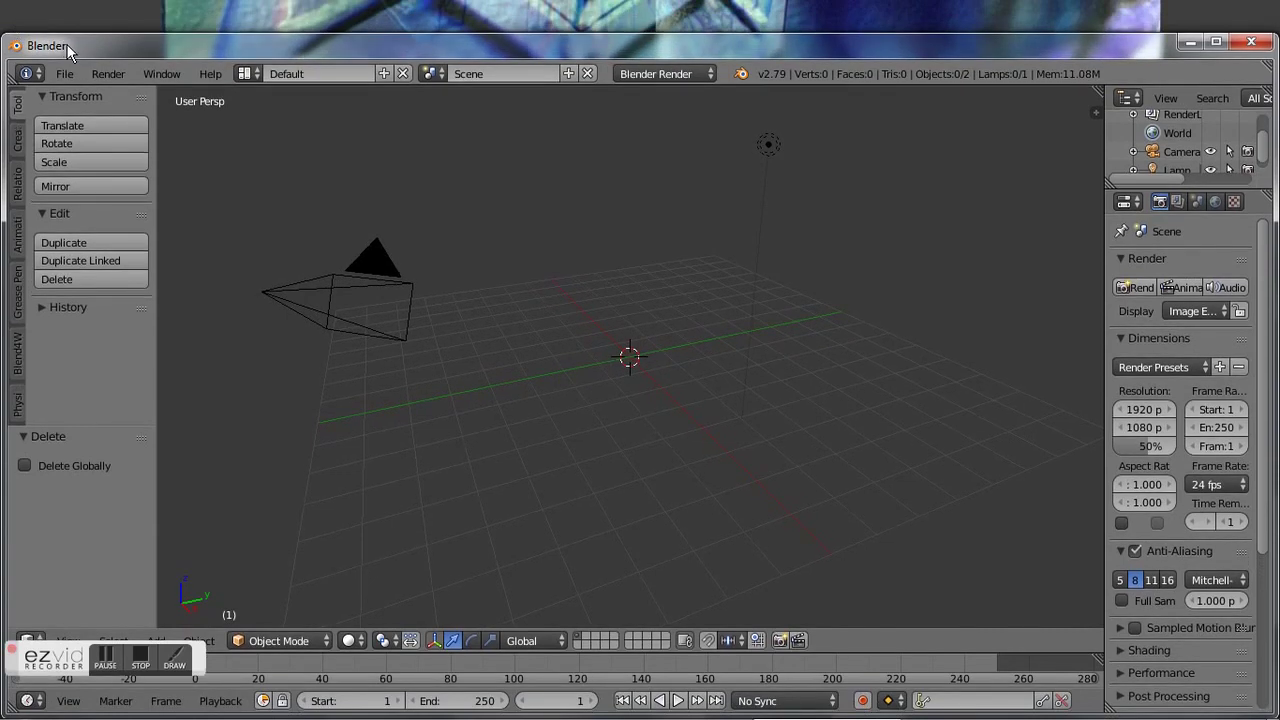
drag(85, 43, 97, 13)
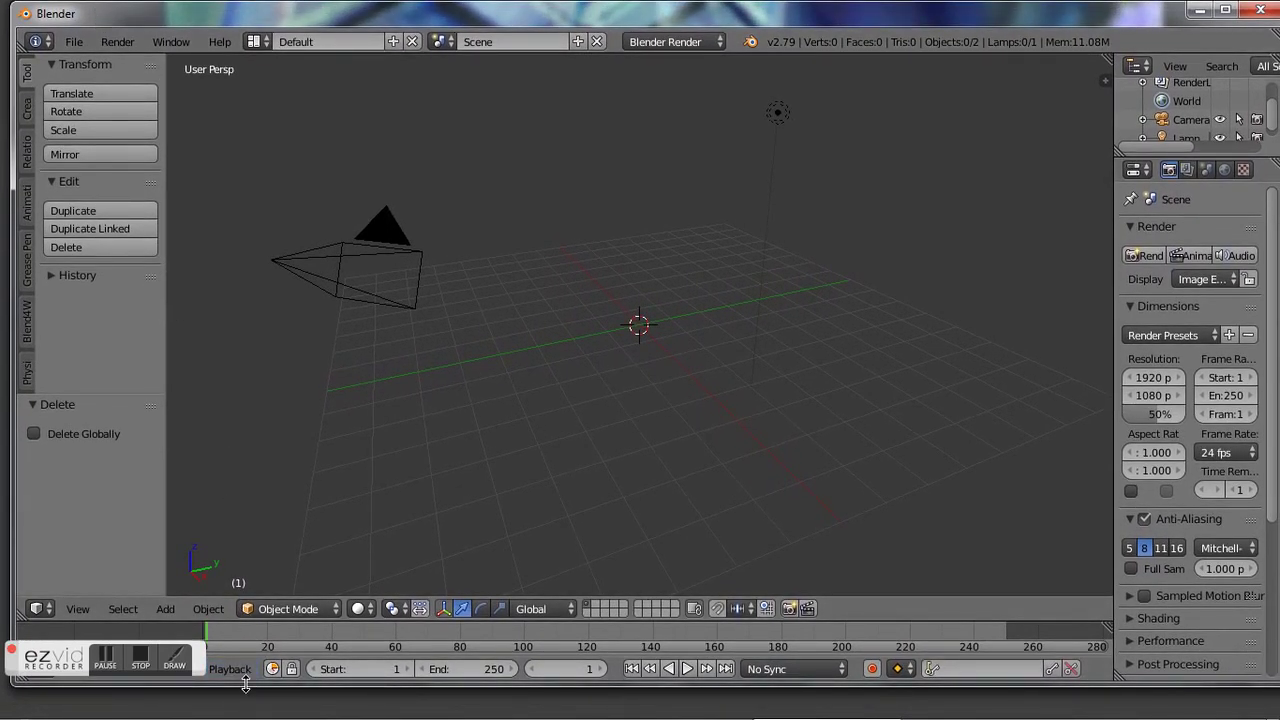
drag(246, 690, 242, 638)
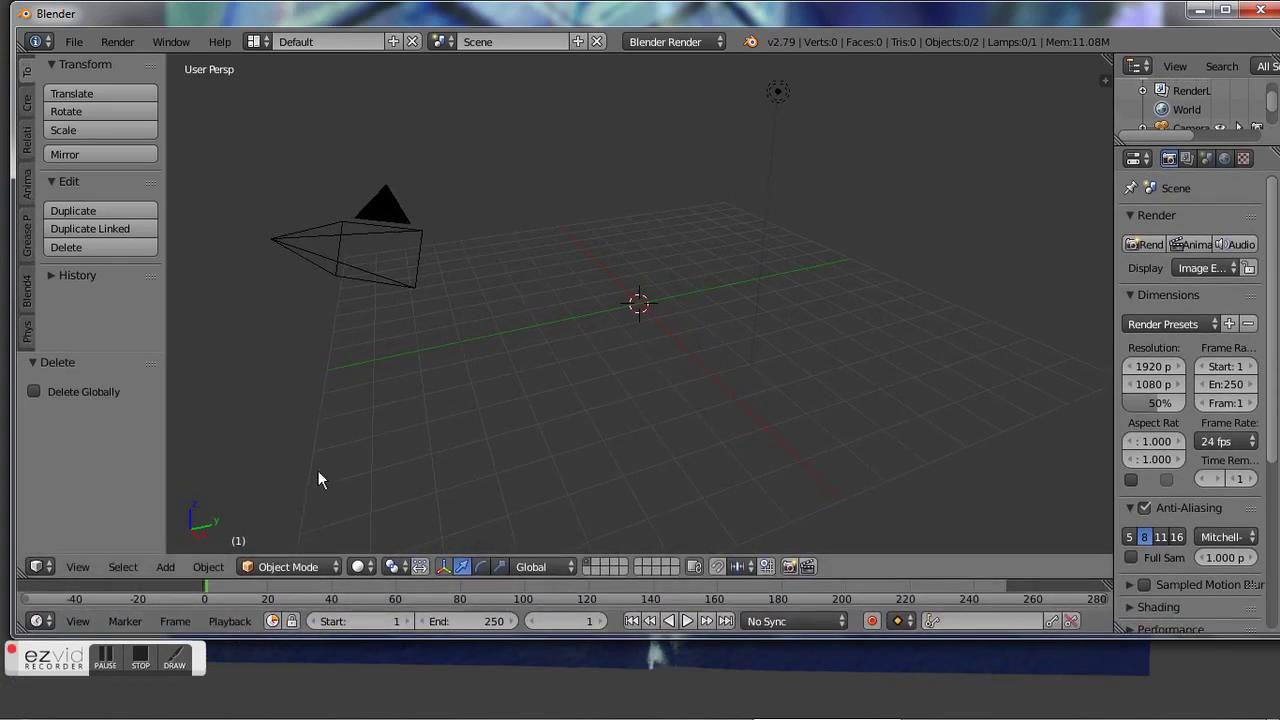
click(165, 567)
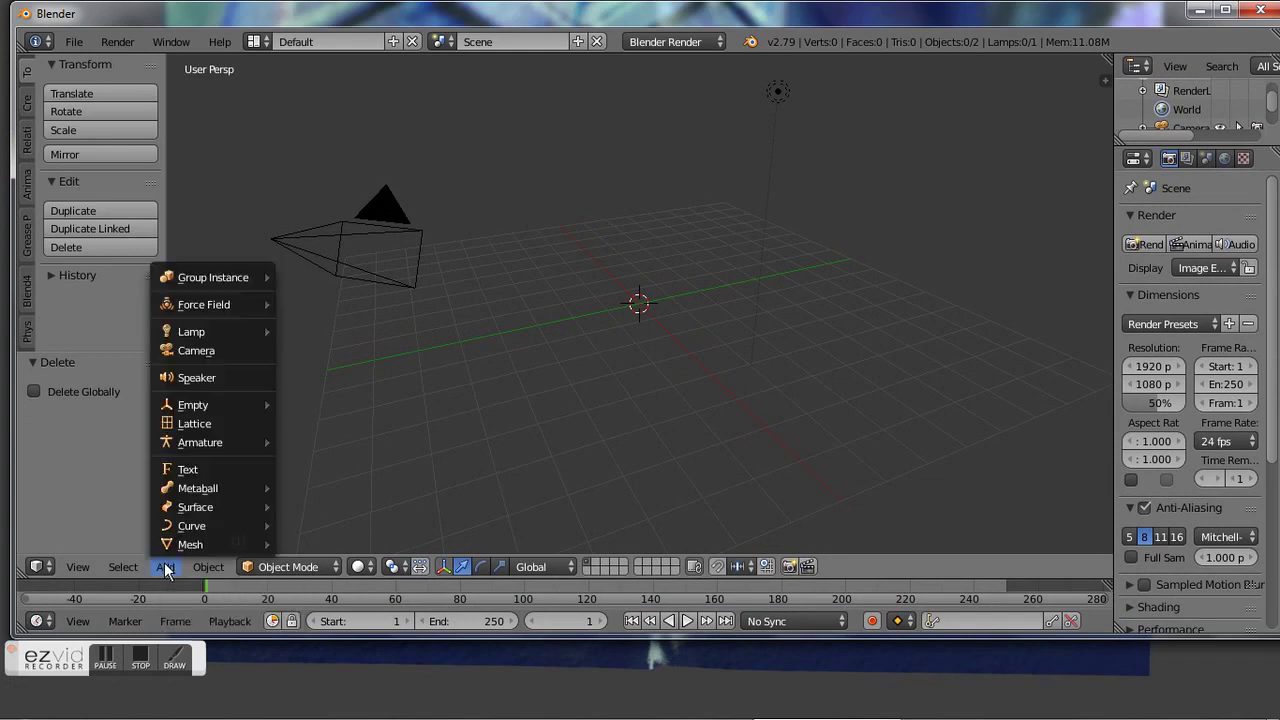
mouse_move(190, 544)
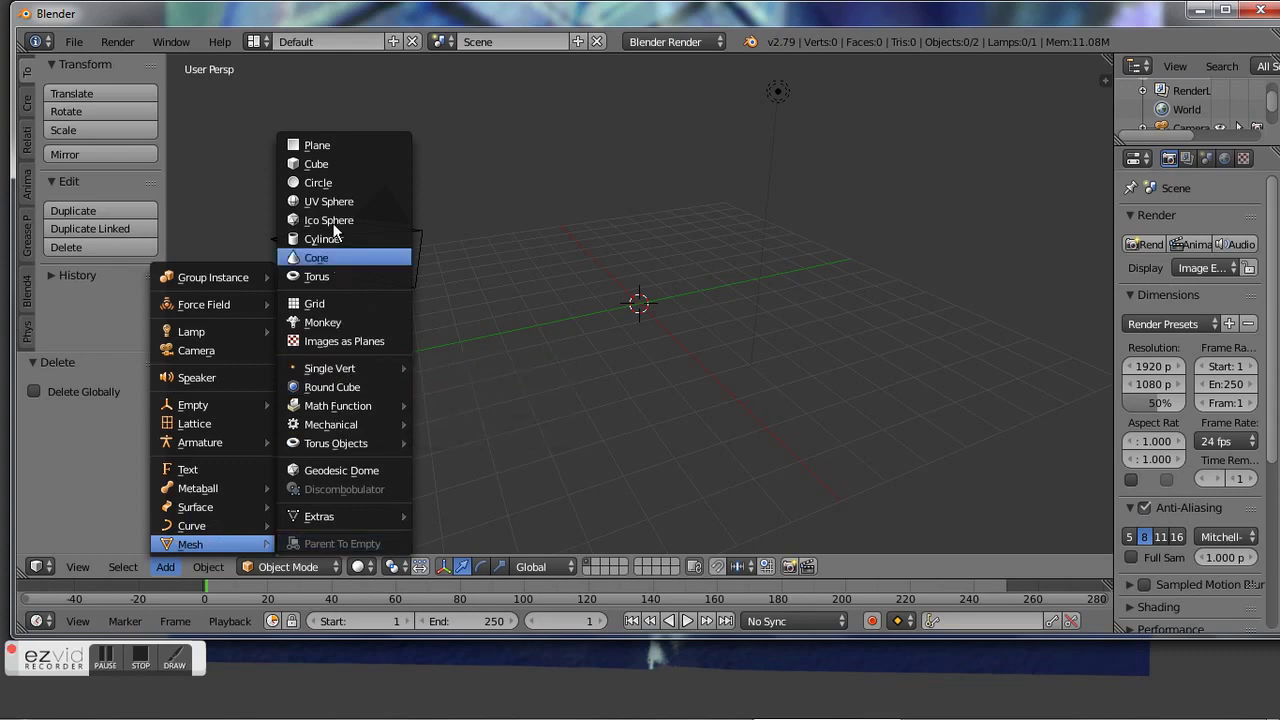
- Add a plane, scale it uniformly by 3.967, and view it from the top
click(342, 145)
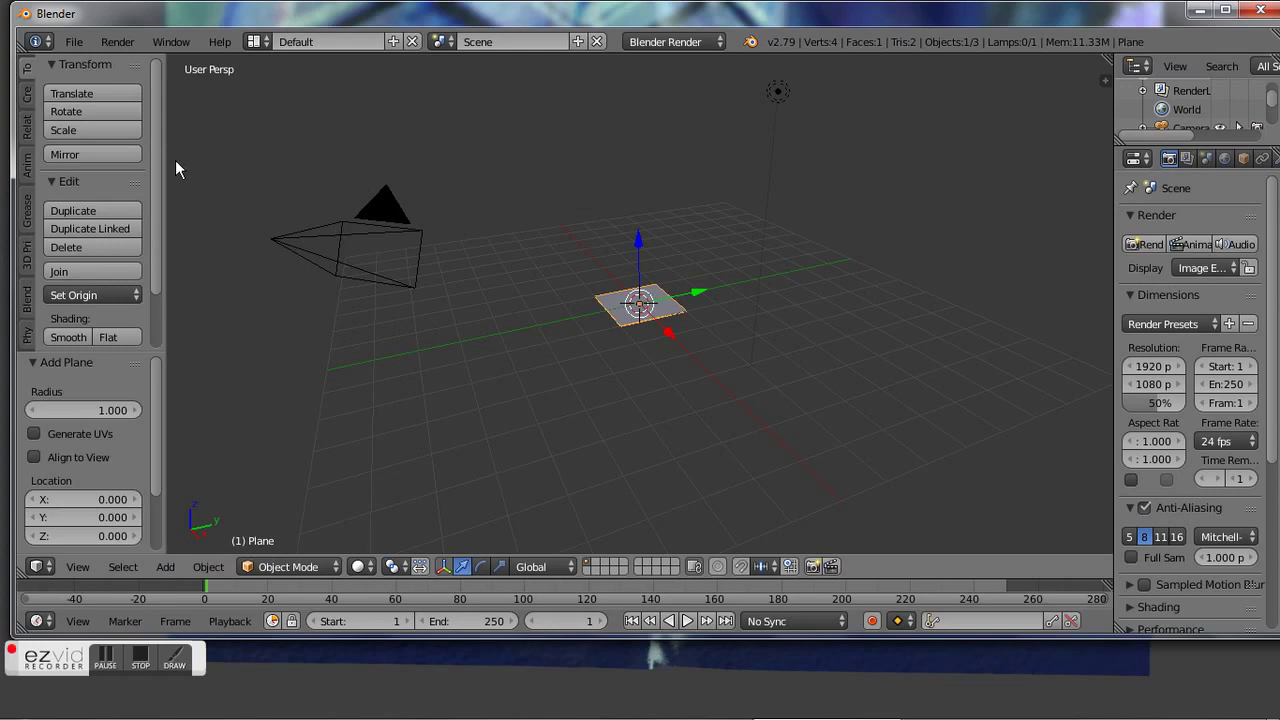
click(126, 127)
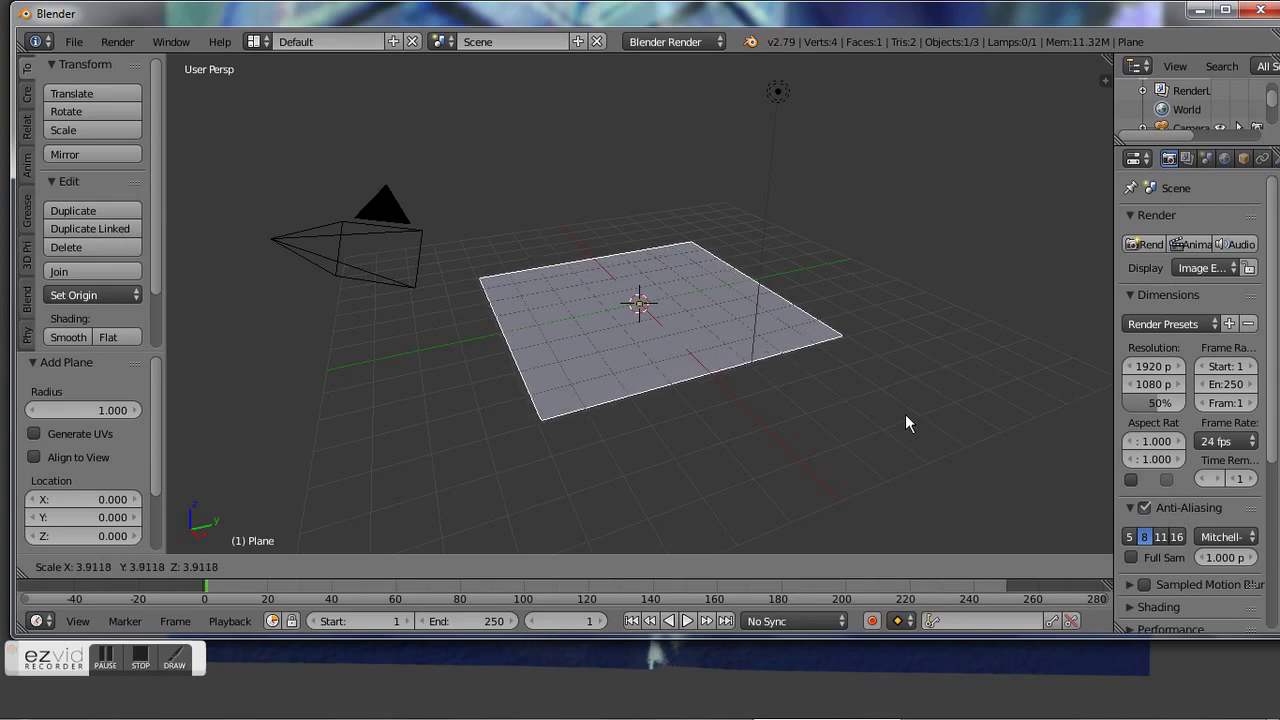
click(888, 390)
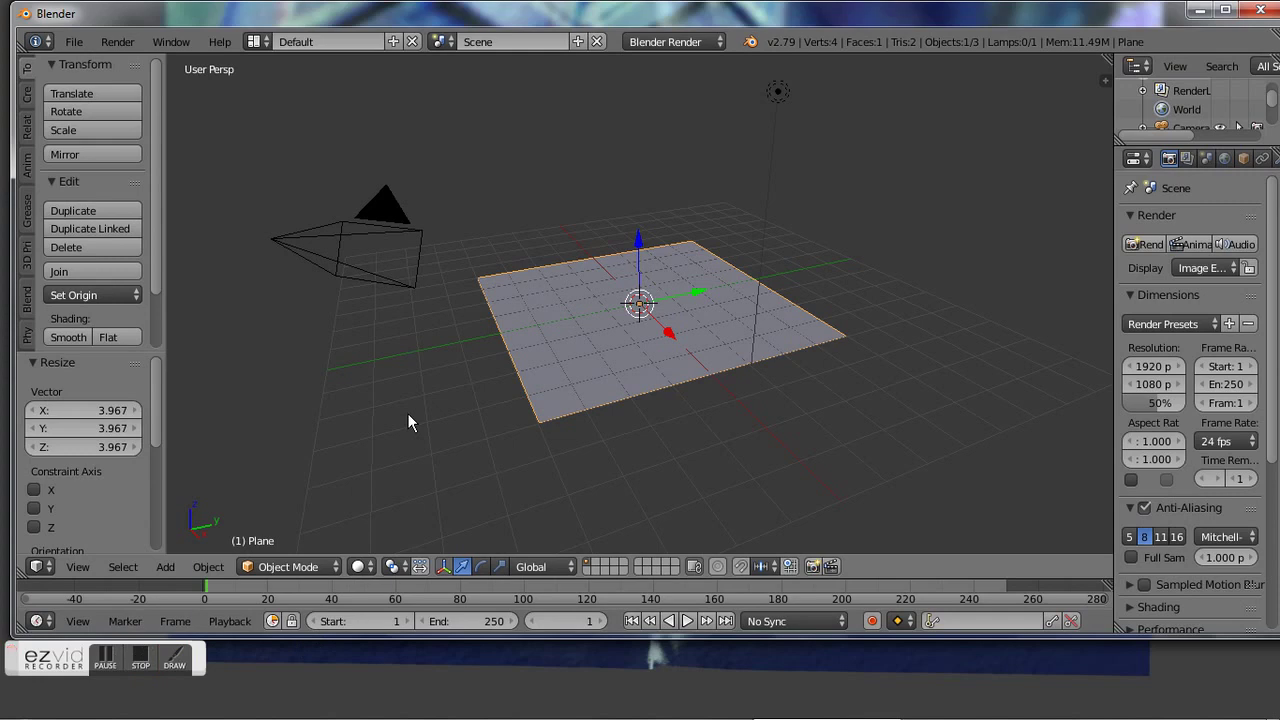
key(KP_7)
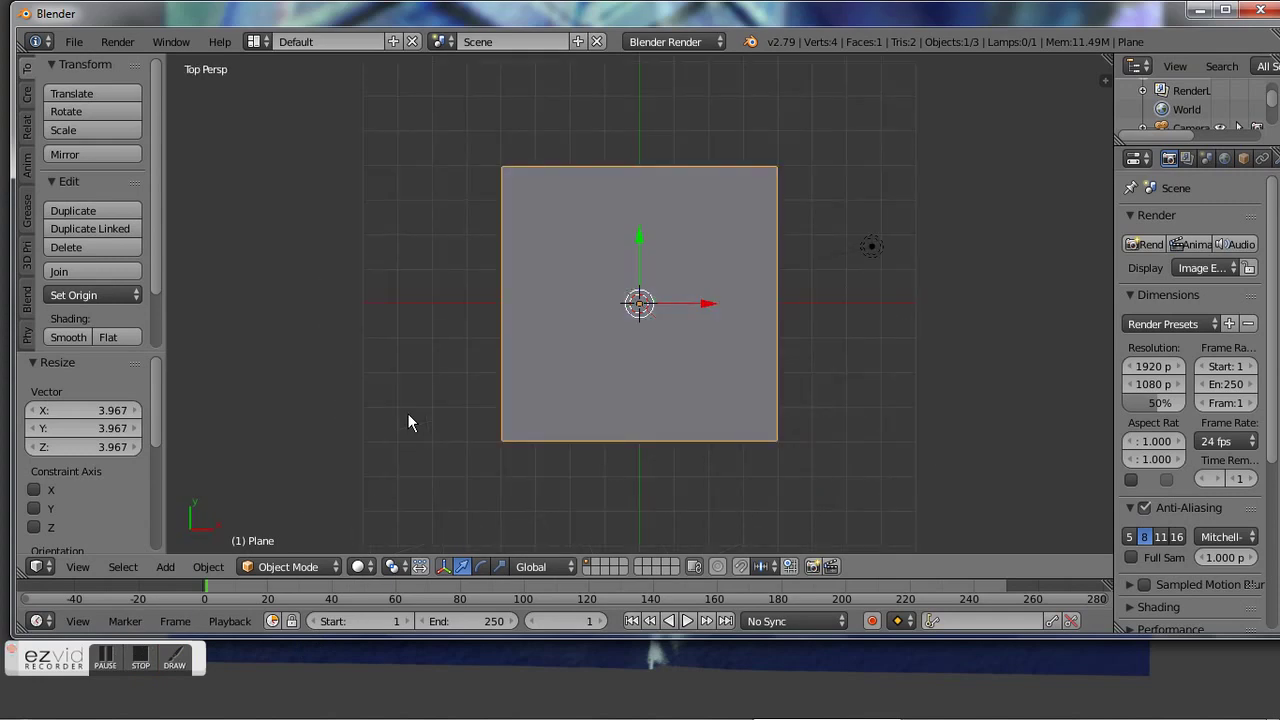
click(300, 570)
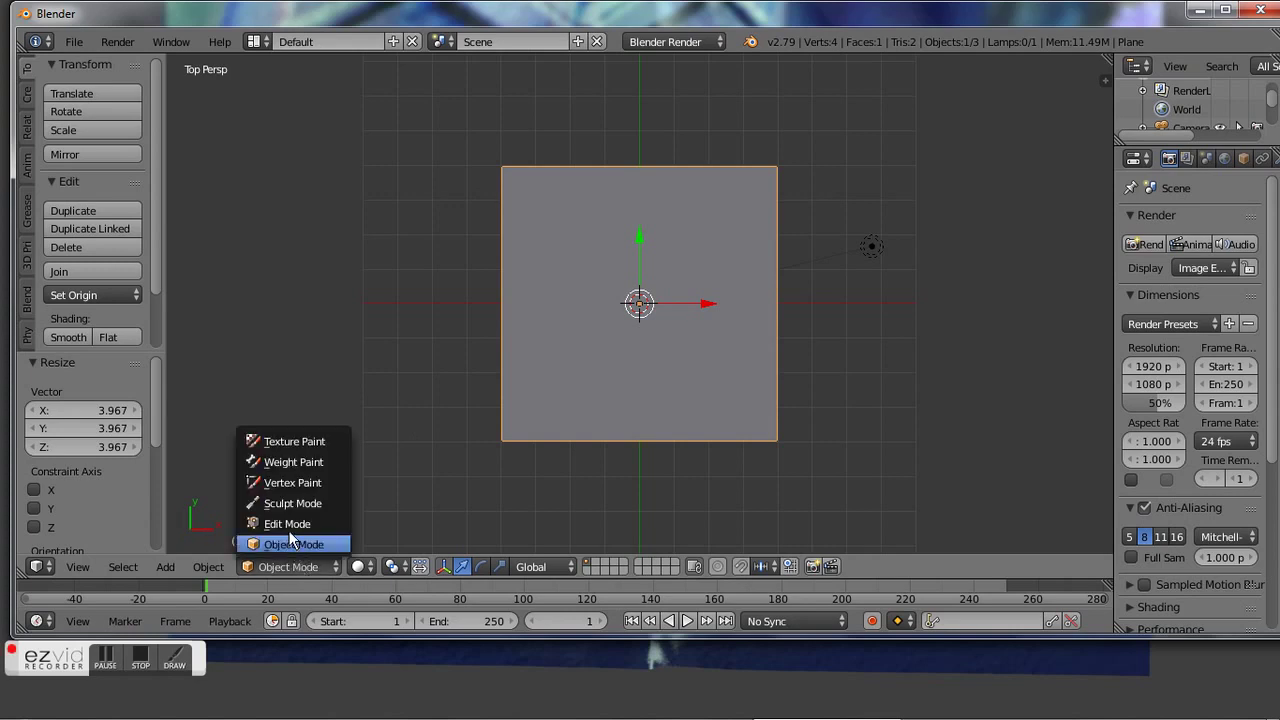
- In Edit Mode, subdivide the plane six times into a 64×64 grid
click(287, 523)
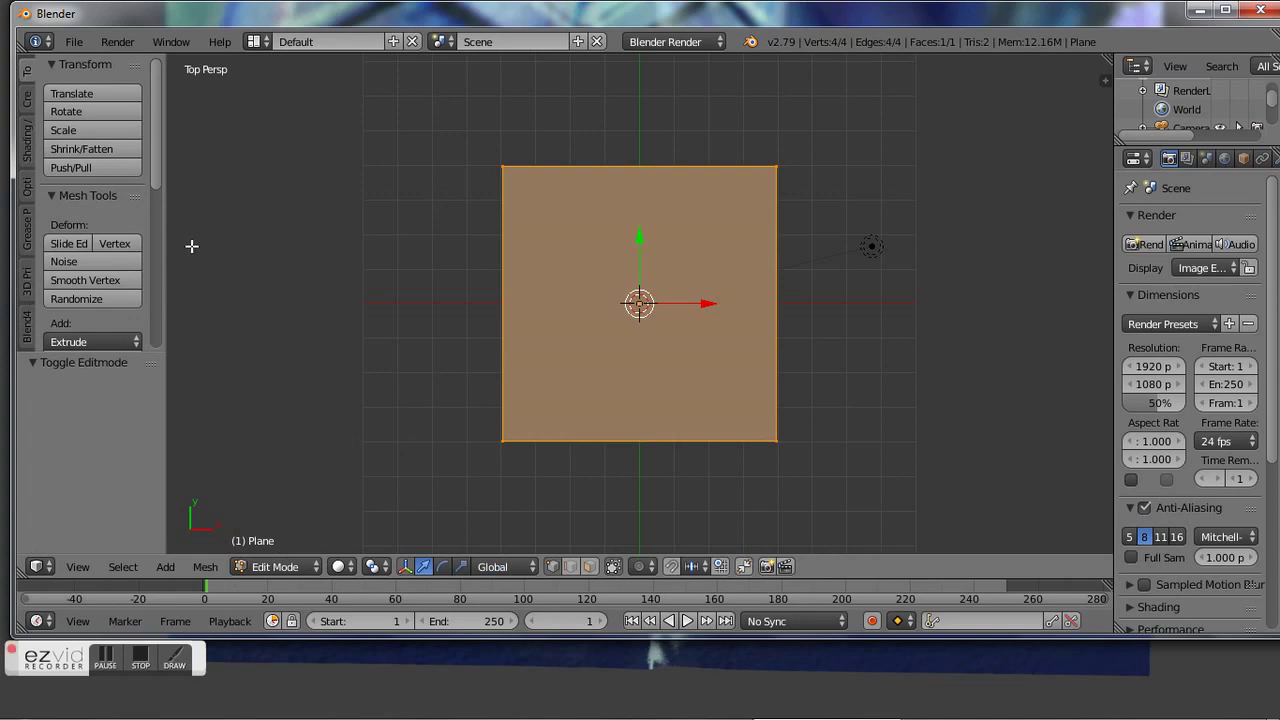
drag(157, 162, 165, 273)
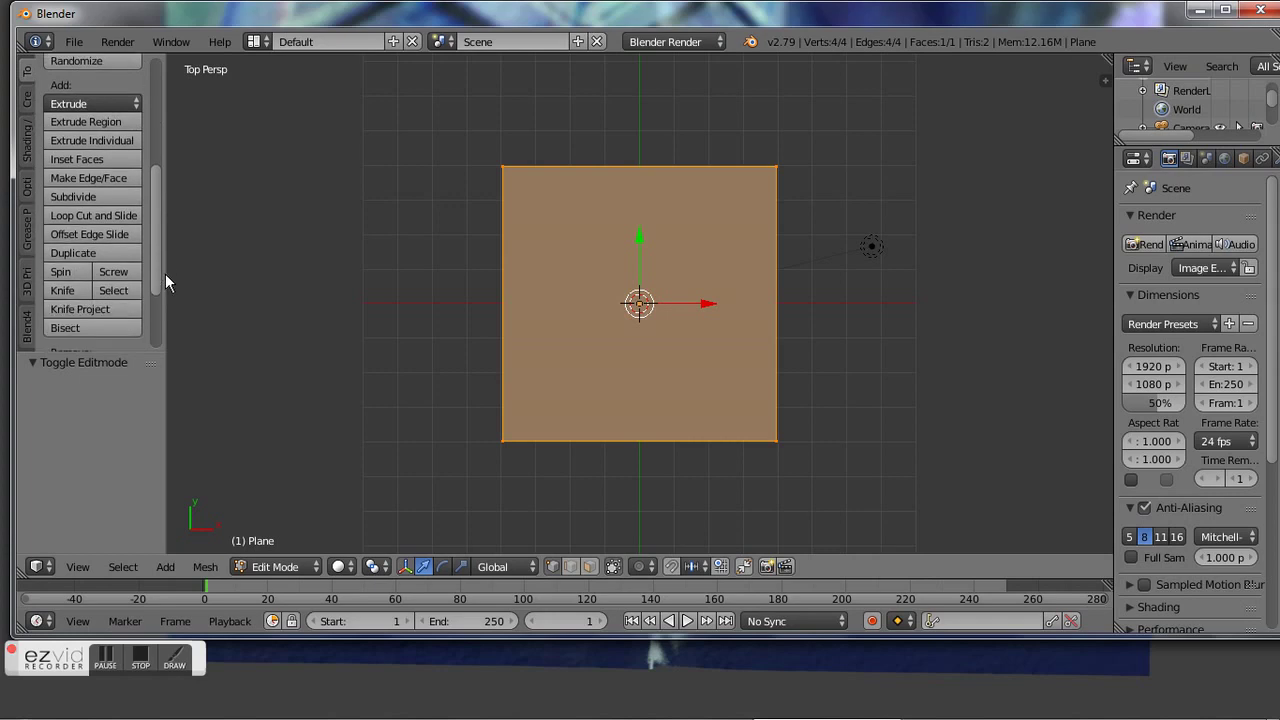
click(117, 195)
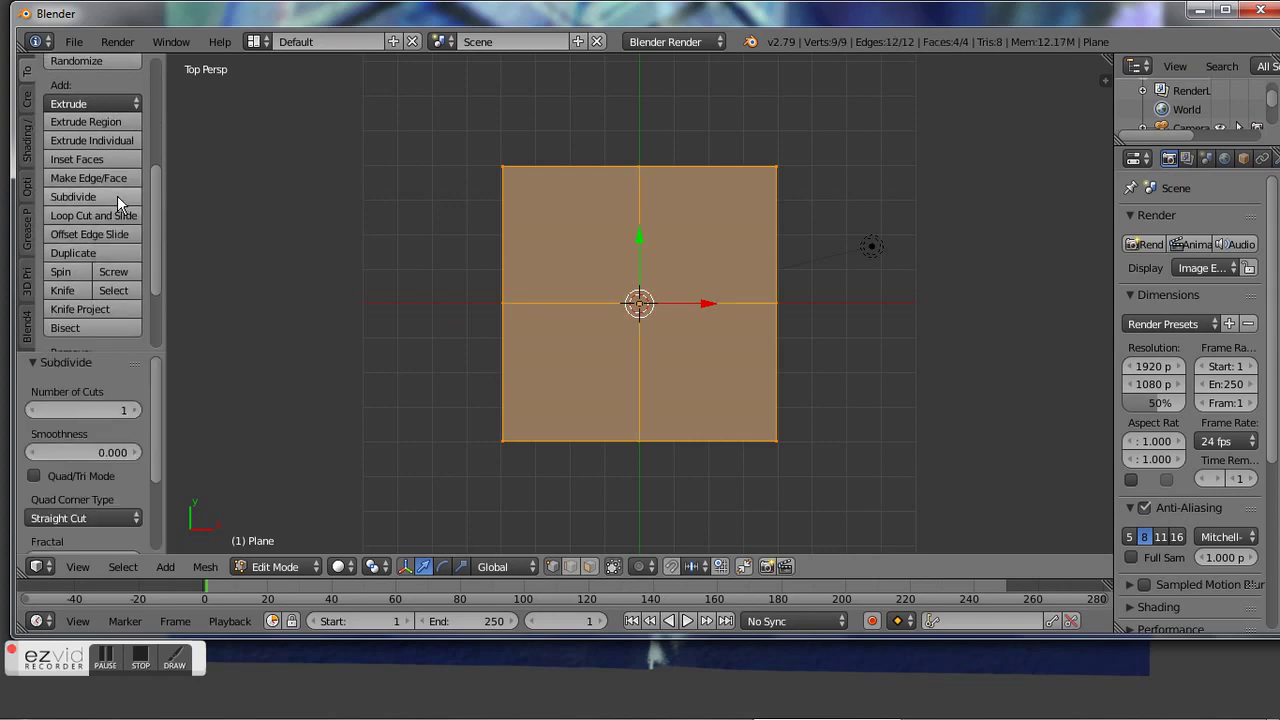
click(117, 195)
click(117, 195)
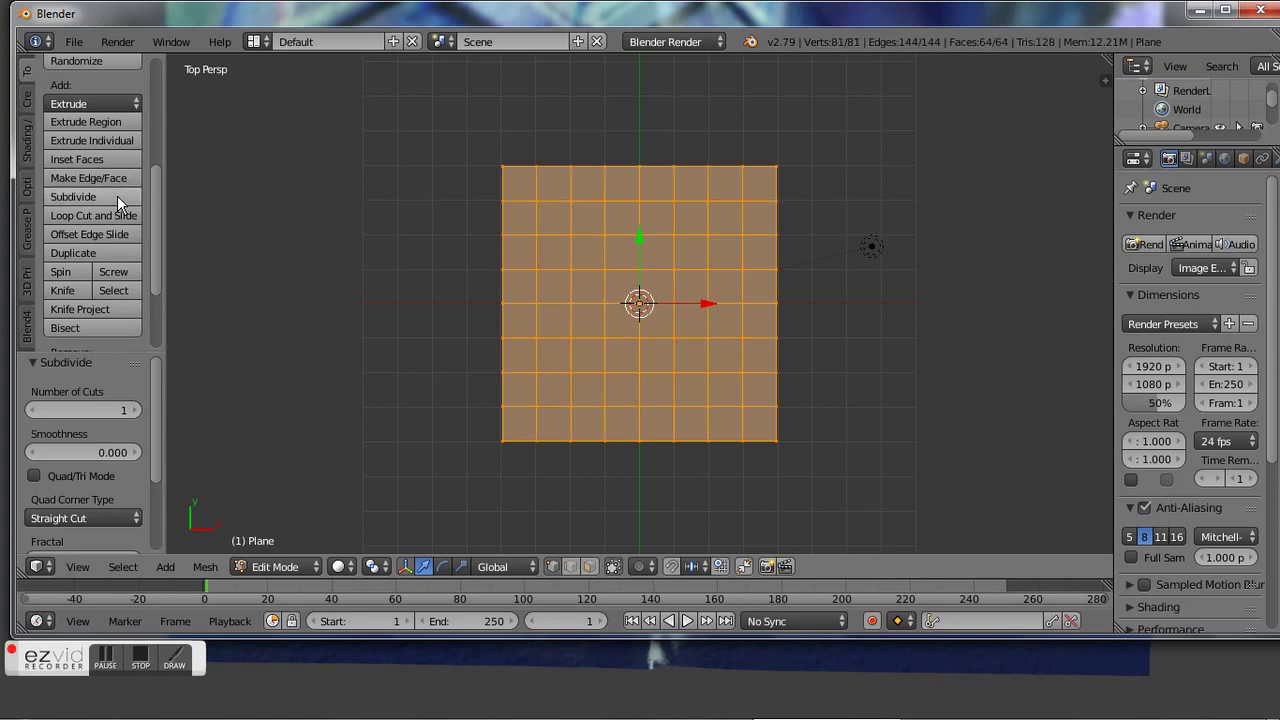
click(117, 195)
click(117, 195)
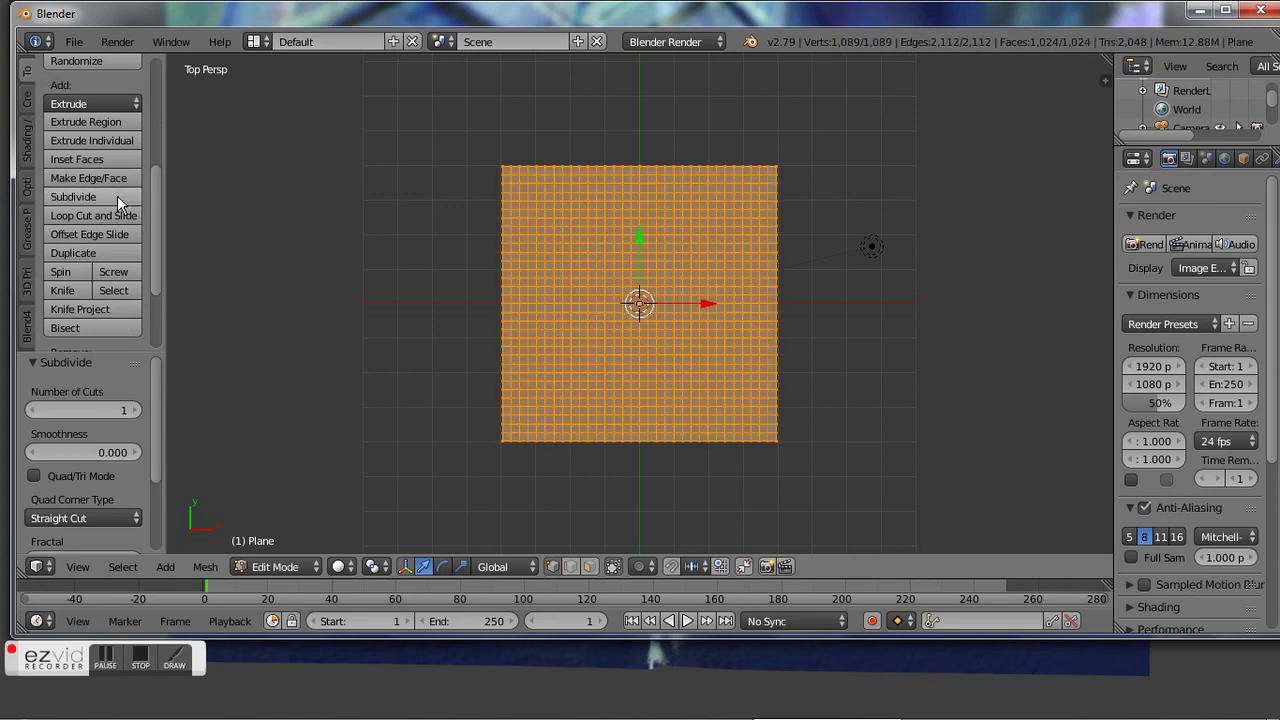
click(117, 195)
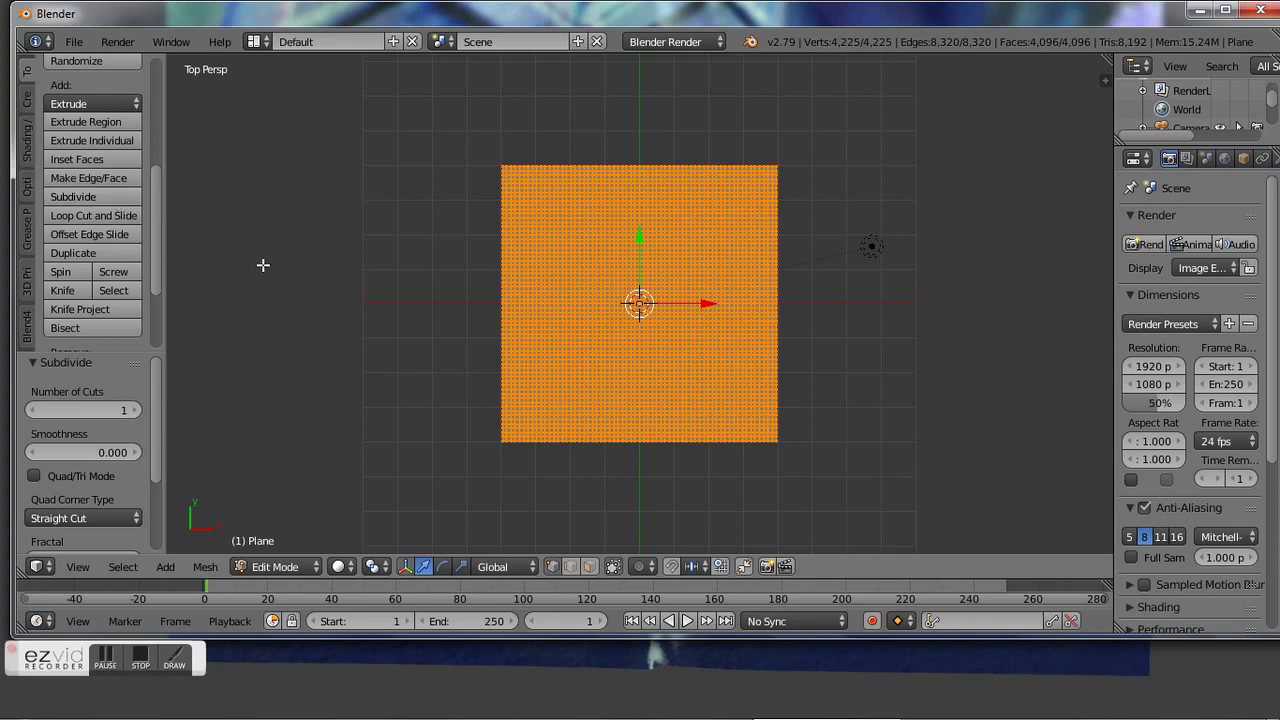
- Orbit around the dense grid to inspect it, then return to top view
mouse_move(263, 265)
middle_down()
mouse_move(219, 200)
mouse_move(1096, 119)
middle_up()
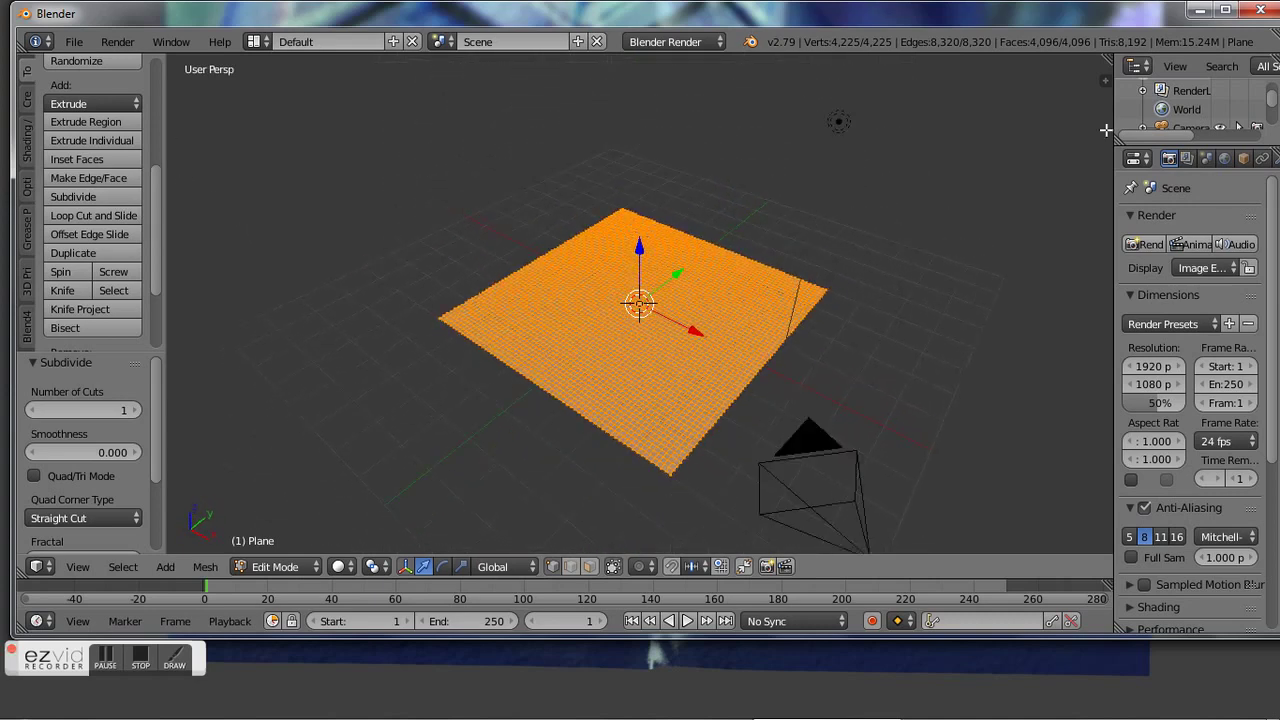
mouse_move(1096, 119)
middle_down()
mouse_move(783, 137)
mouse_move(632, 121)
middle_up()
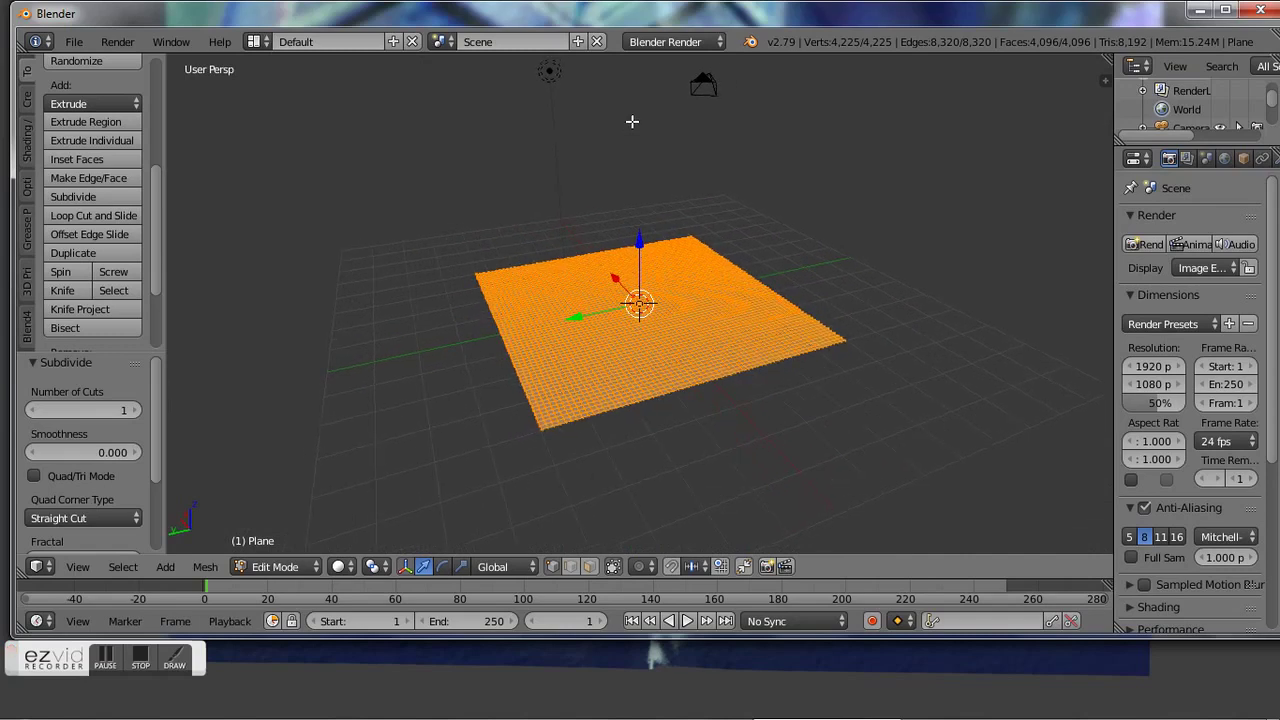
key(KP_7)
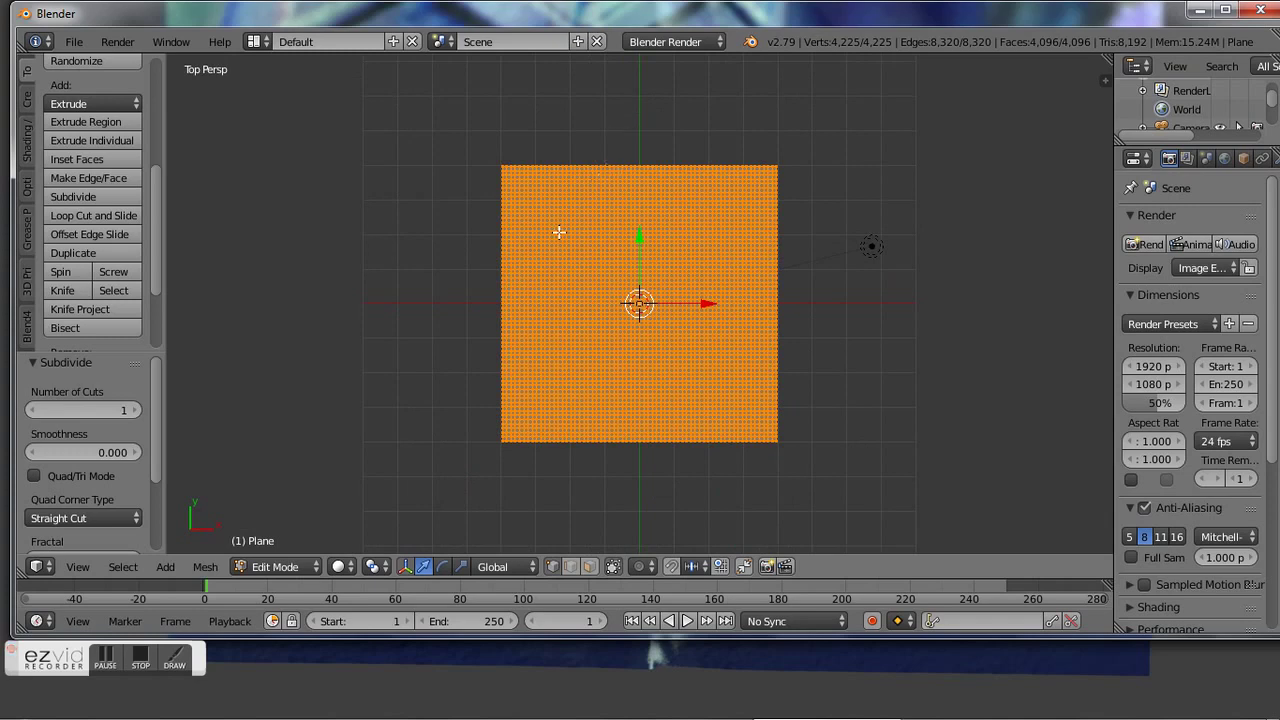
click(283, 567)
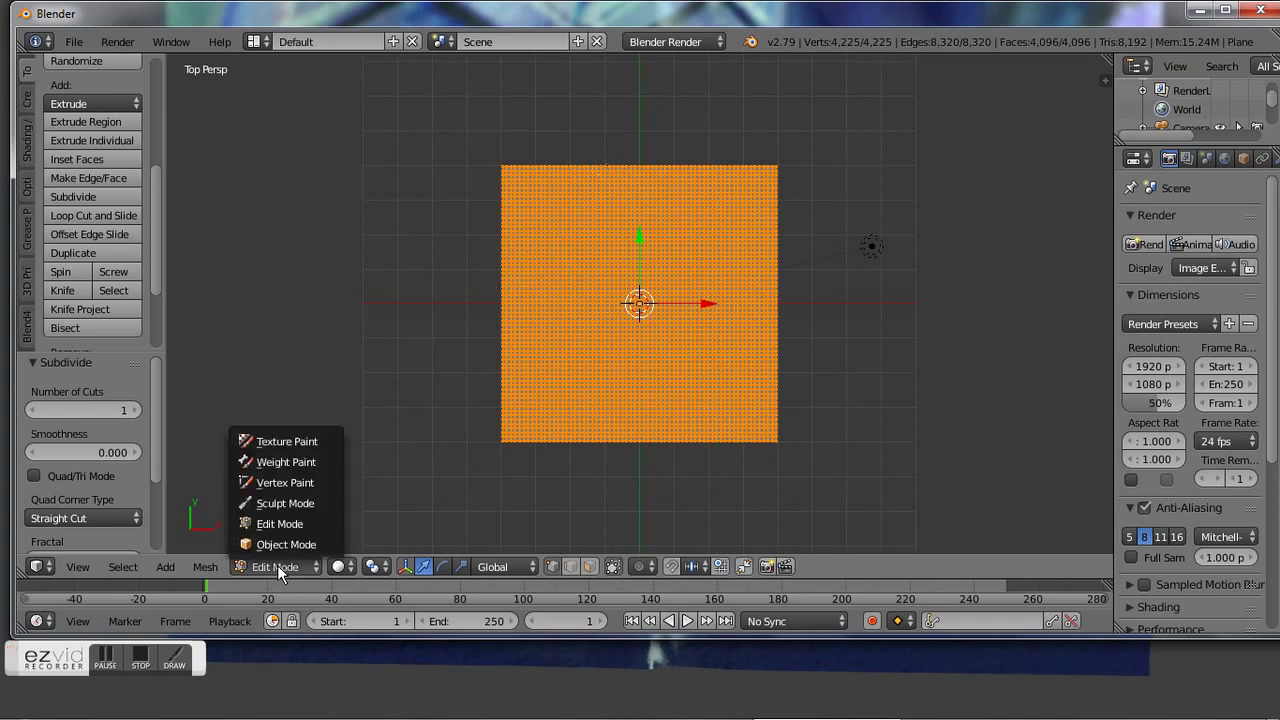
- In Sculpt Mode, sculpt a small raised inner ring around the plane's centre
click(279, 505)
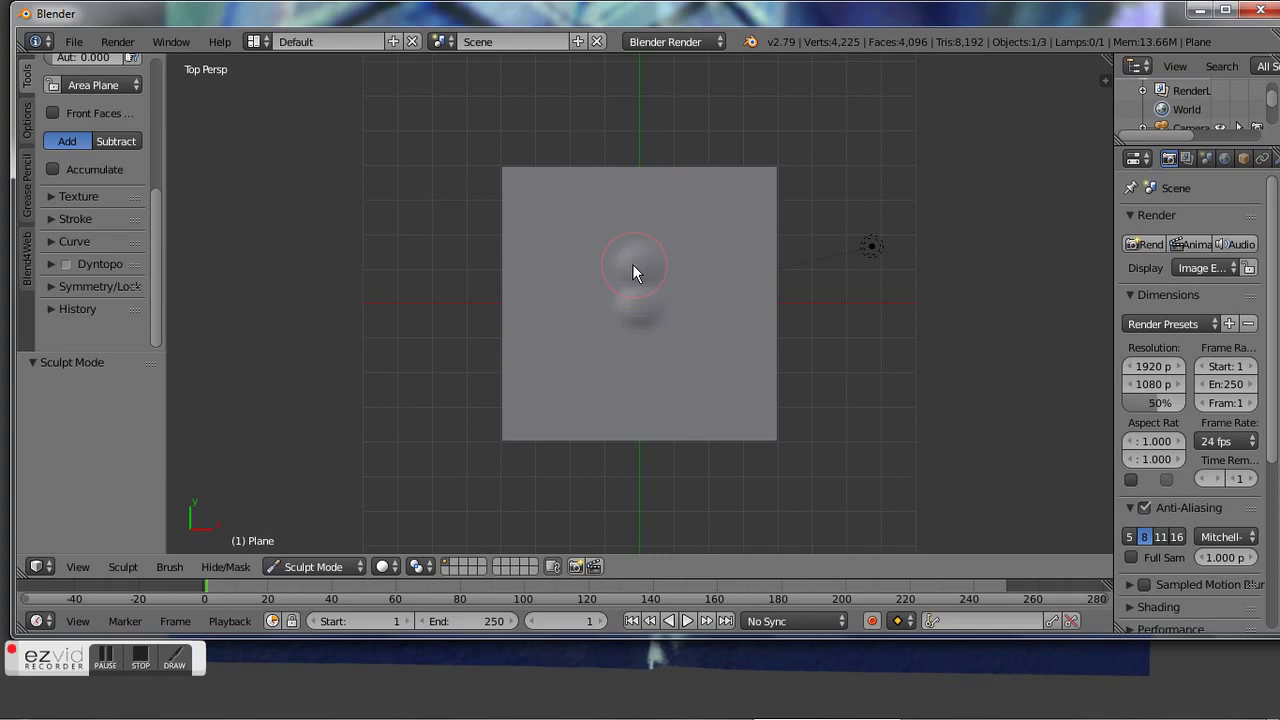
mouse_move(625, 266)
mouse_down()
mouse_move(594, 279)
mouse_move(587, 308)
mouse_up()
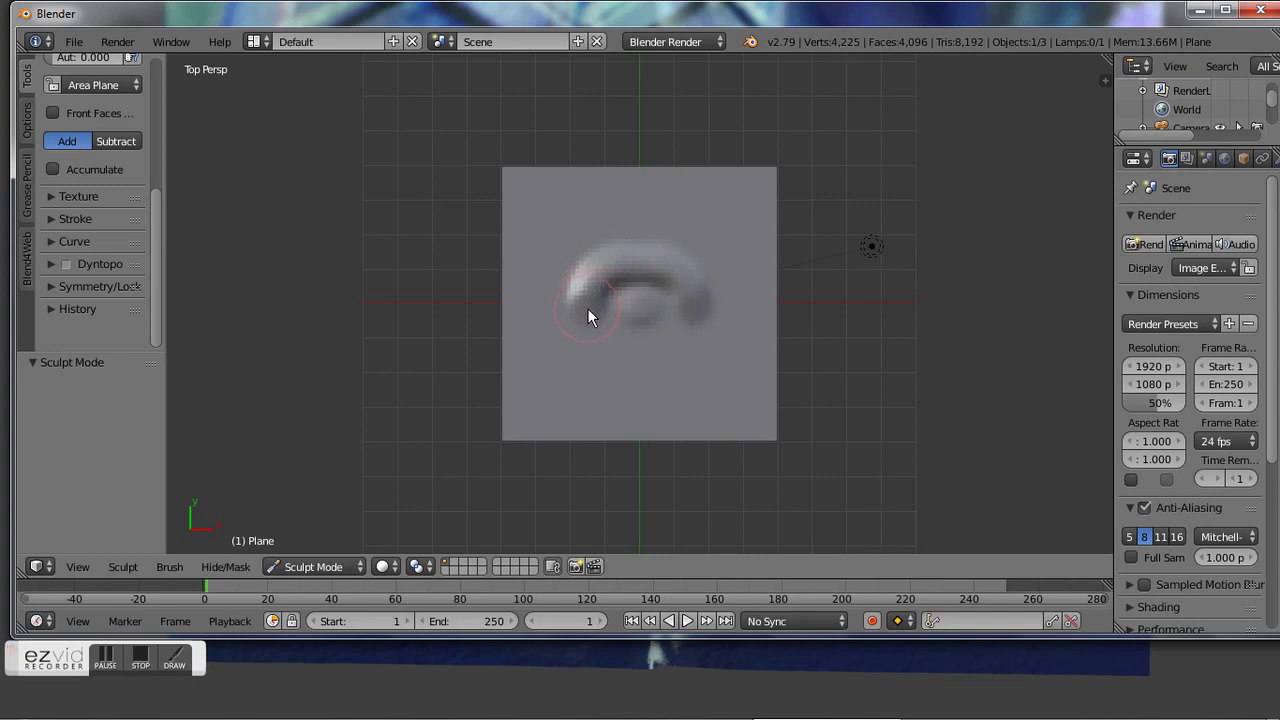
drag(588, 310, 588, 310)
drag(588, 323, 624, 344)
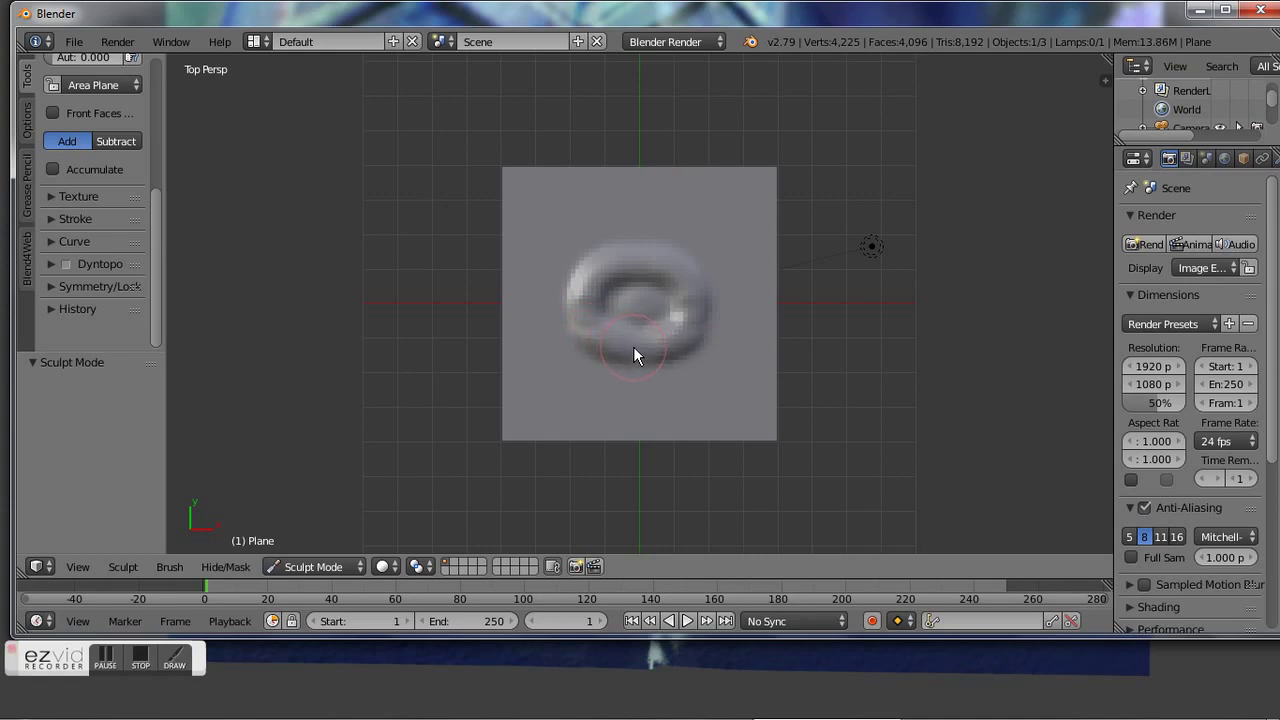
mouse_move(630, 211)
mouse_down()
mouse_move(576, 224)
mouse_move(556, 247)
mouse_move(538, 329)
mouse_move(573, 370)
mouse_move(641, 385)
mouse_up()
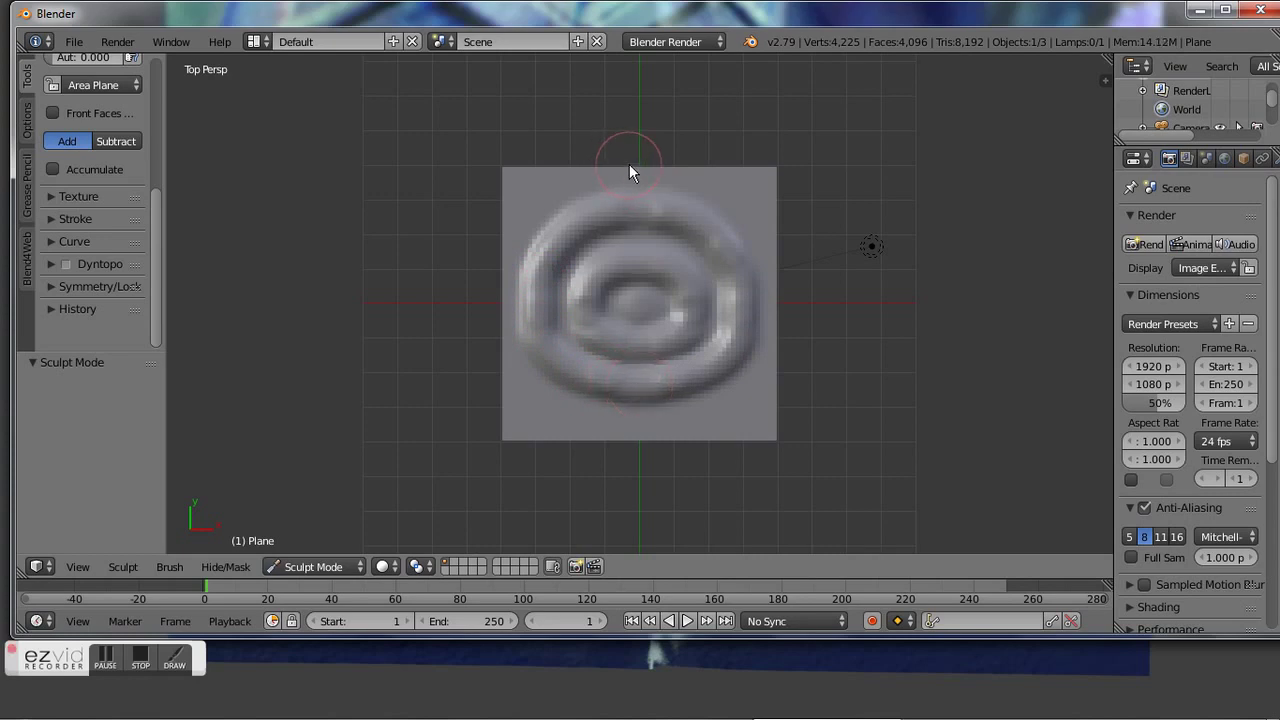
- Sculpt a larger outer ring near the edges, then return to Edit Mode
mouse_move(610, 167)
mouse_down()
mouse_move(541, 187)
mouse_move(500, 230)
mouse_up()
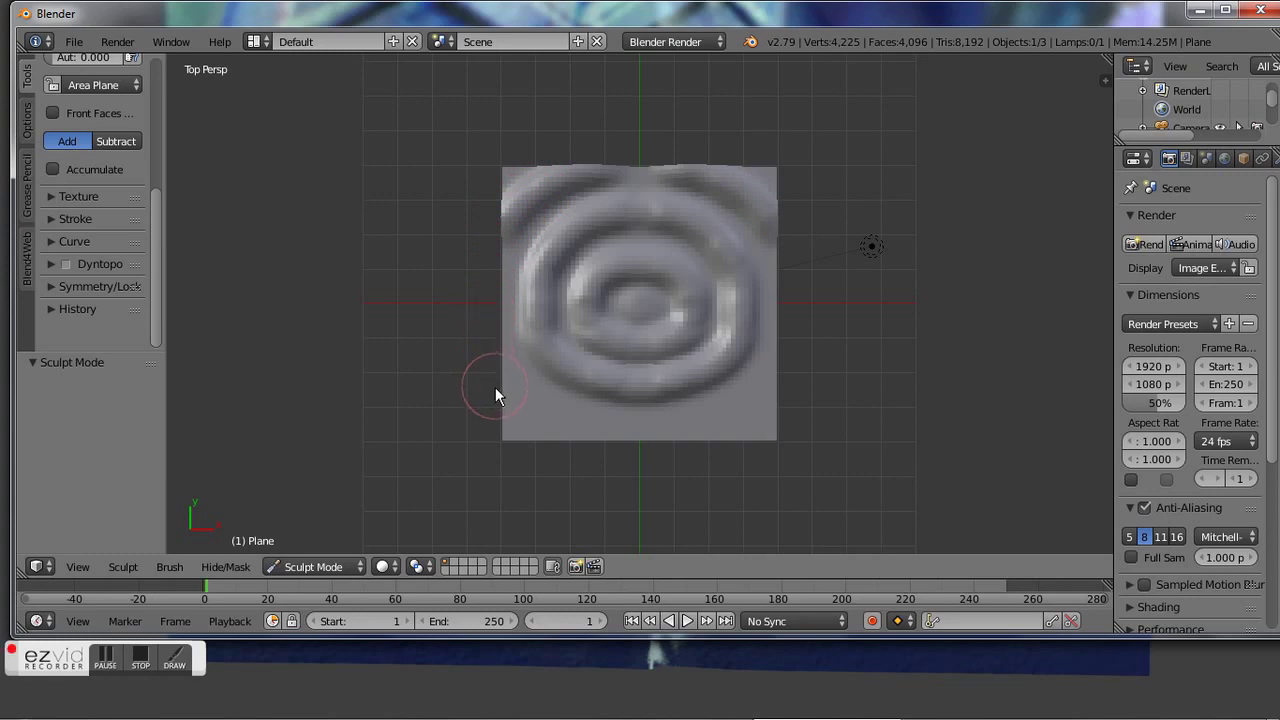
mouse_move(501, 395)
mouse_down()
mouse_move(525, 415)
mouse_move(624, 439)
mouse_up()
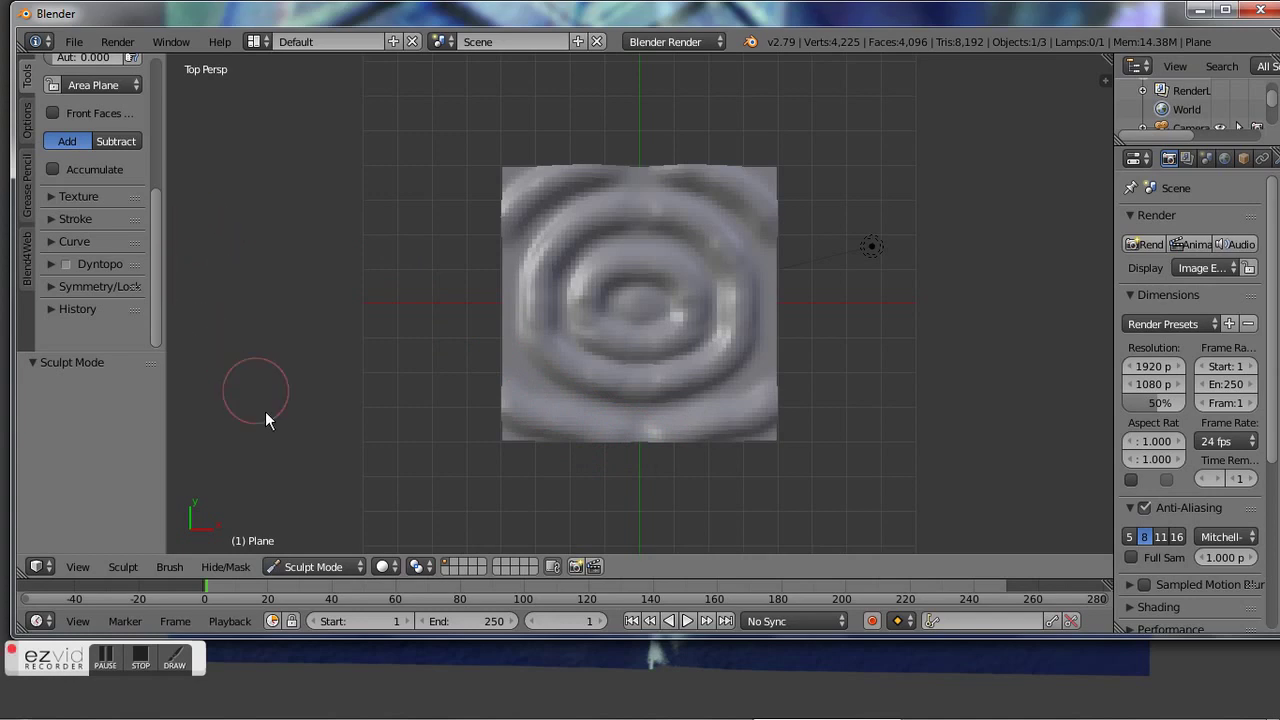
click(342, 568)
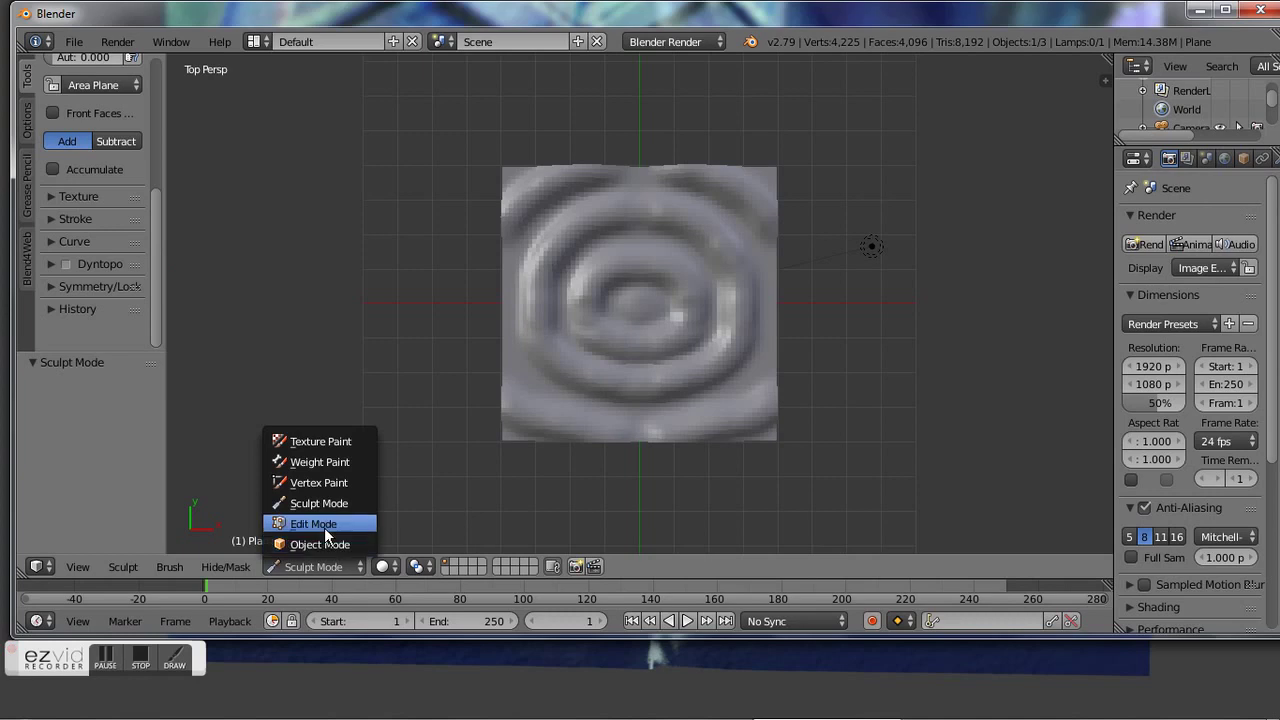
click(323, 523)
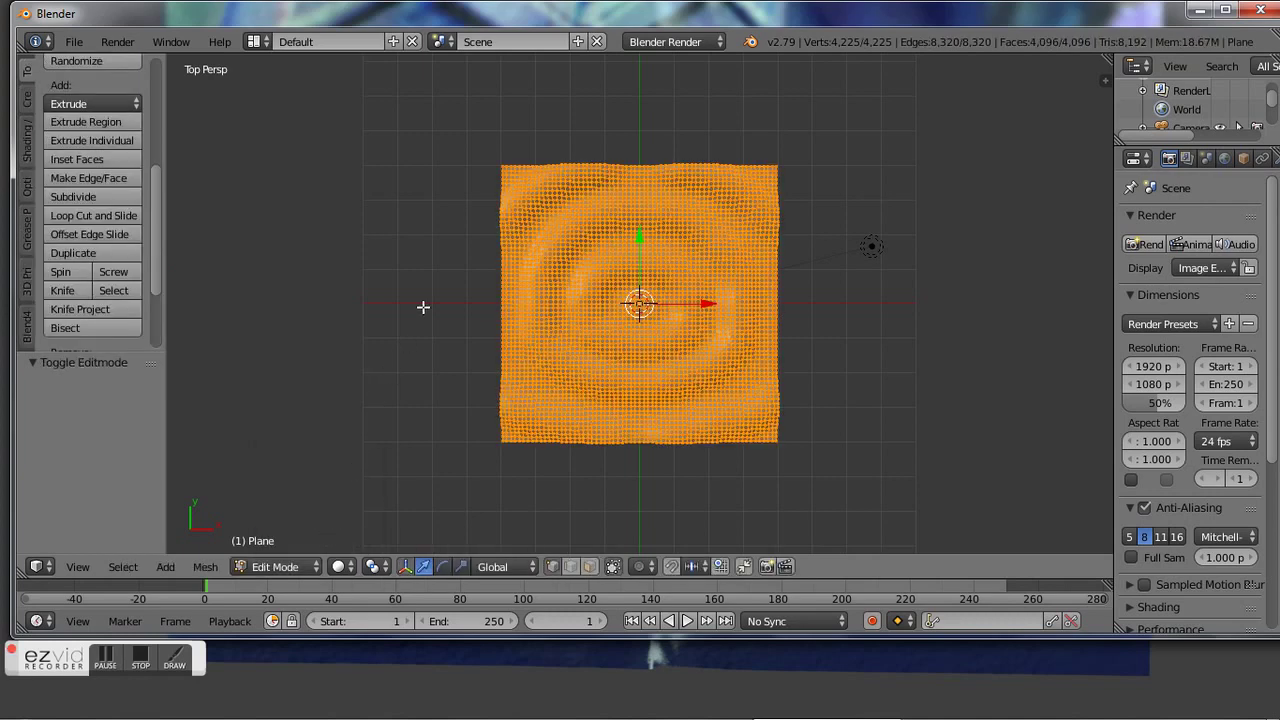
- Orbit from Top Persp to an angled User Persp view of the rippled plane
mouse_move(423, 307)
middle_down()
mouse_move(349, 266)
mouse_move(323, 174)
mouse_move(395, 132)
mouse_move(449, 168)
mouse_move(473, 139)
middle_up()
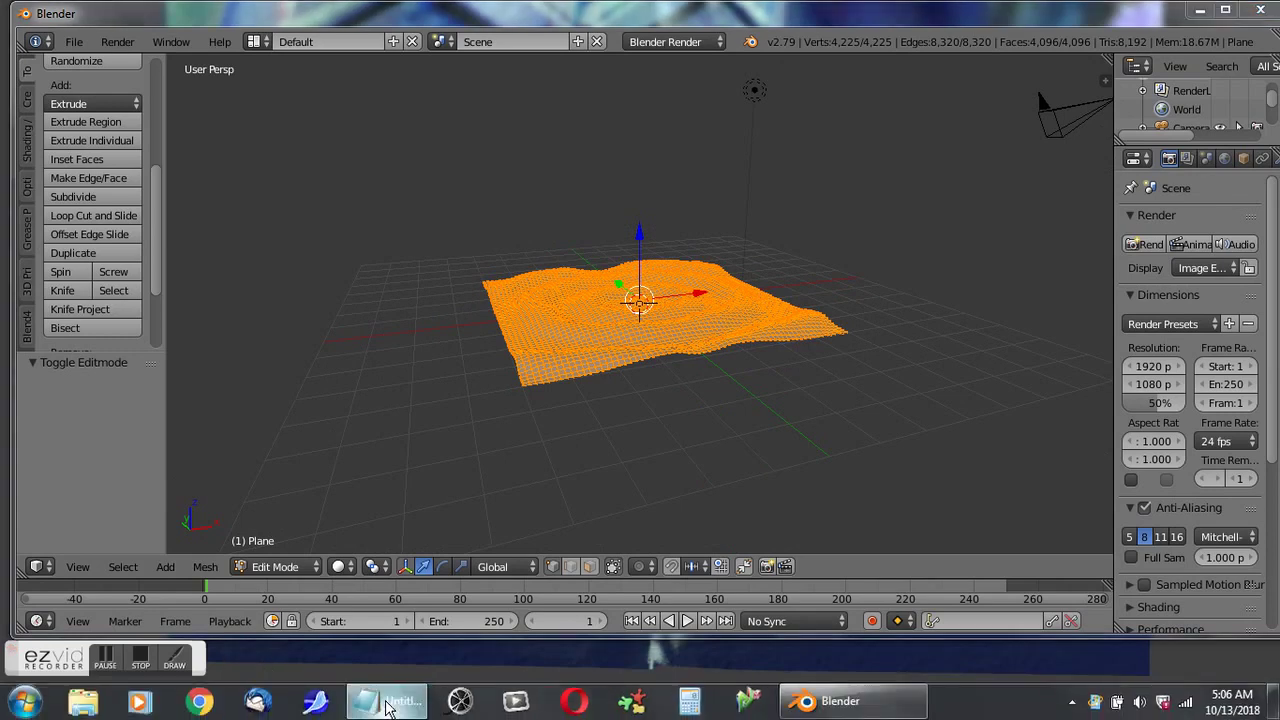
- Write 'Hello!' and a note about exaggerating the wave pattern along the "Z"-axis, then hide Notepad
click(388, 706)
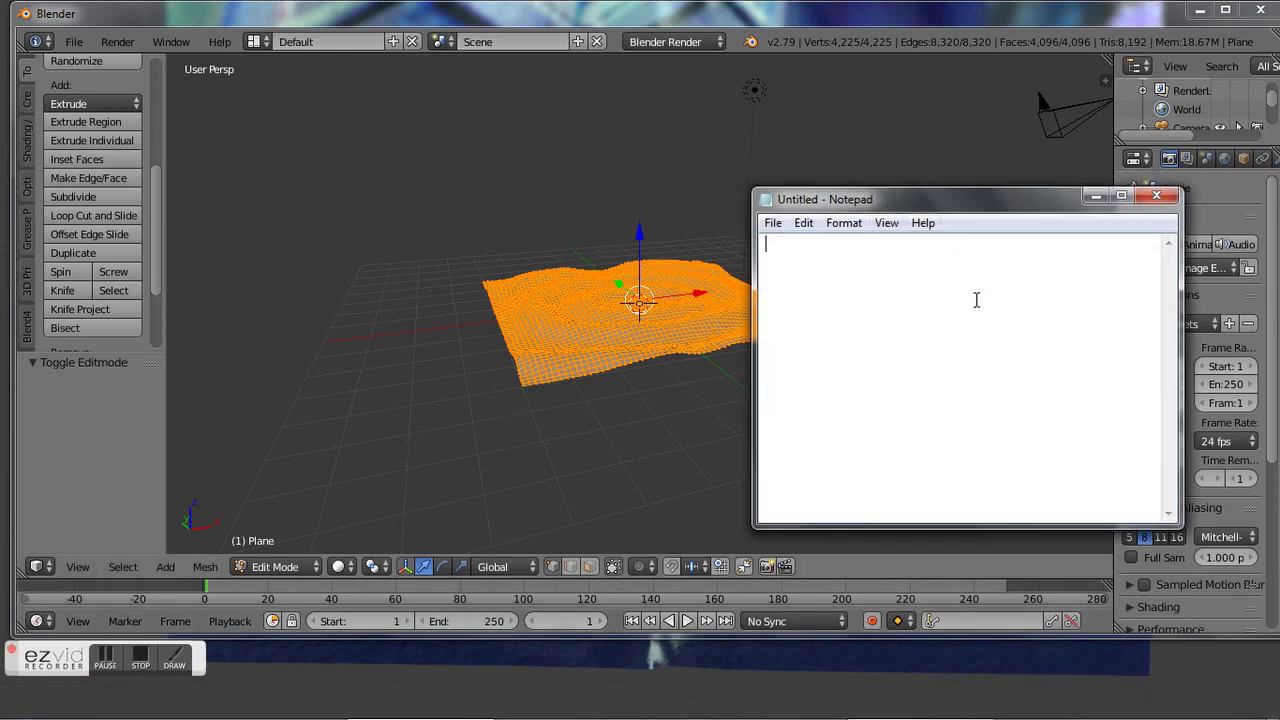
text(Hello!)
key(Return)
key(Return)
text(Nex)
text(t )
text(I'm )
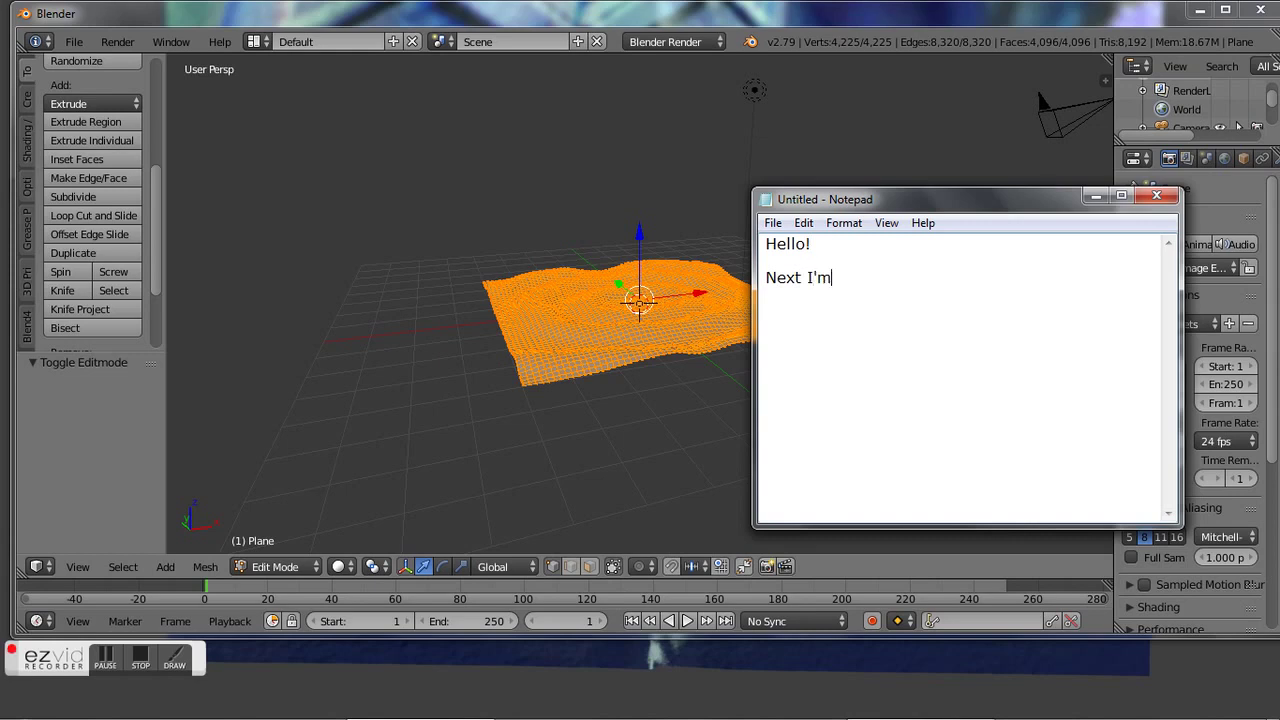
text(gon)
text(ni)
key(BackSpace)
text(a)
text( exagerate)
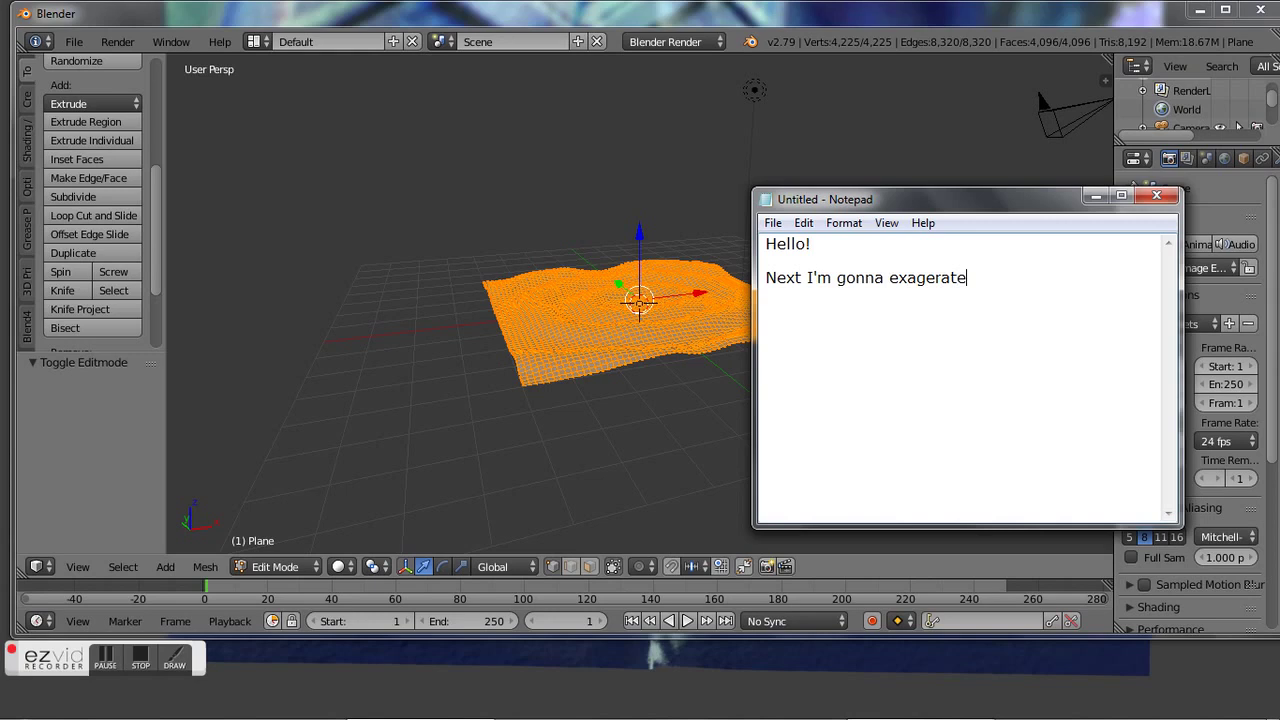
text( this)
text( simple )
text(wave patter)
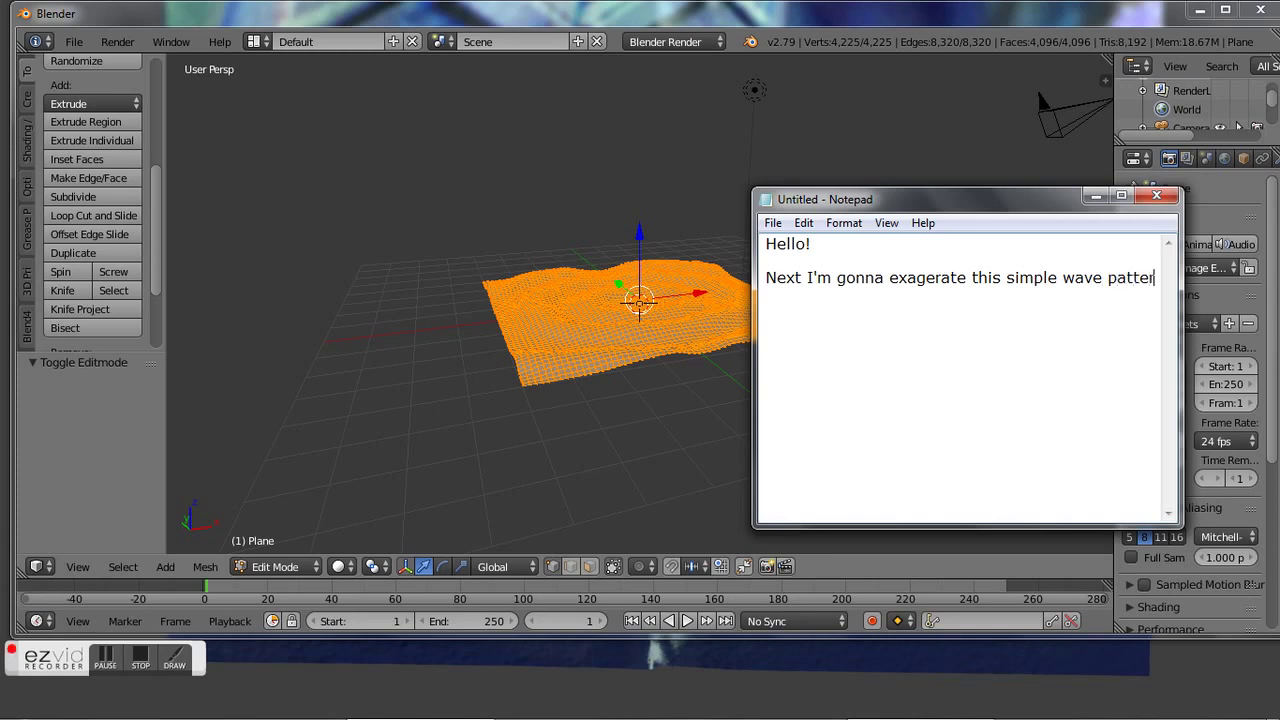
text(n)
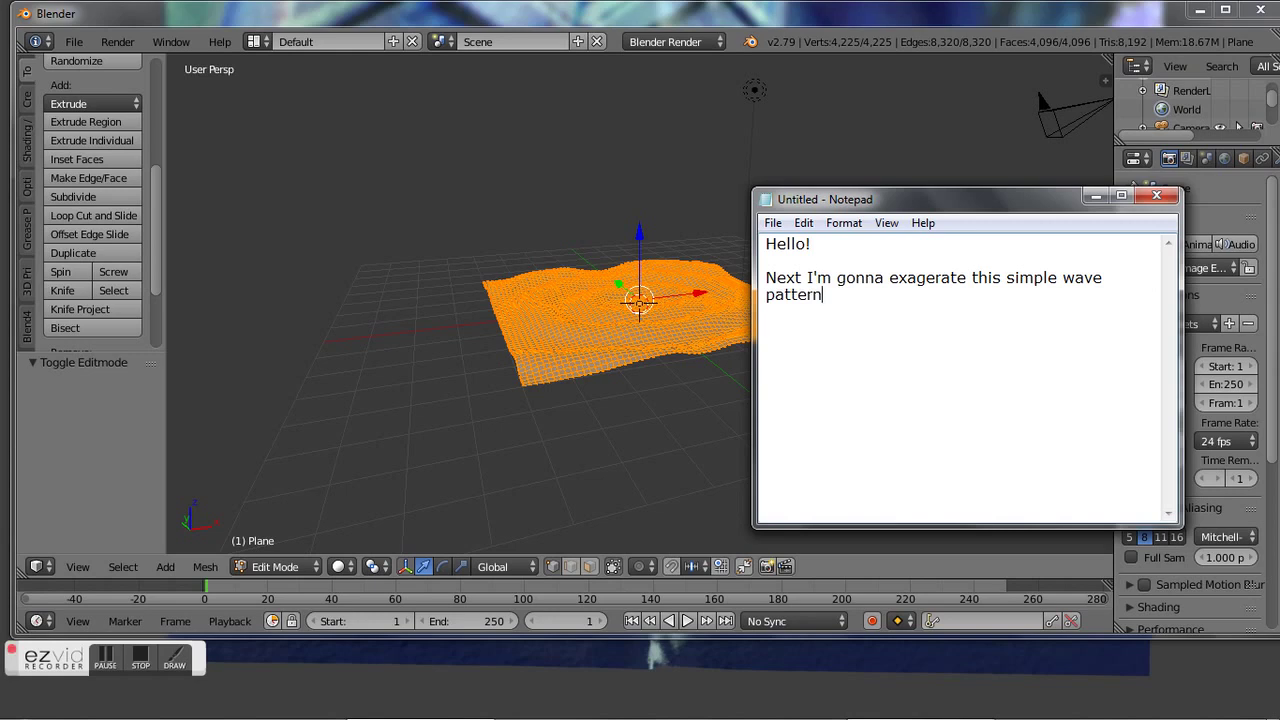
text( and I only )
text(want to do that along the )
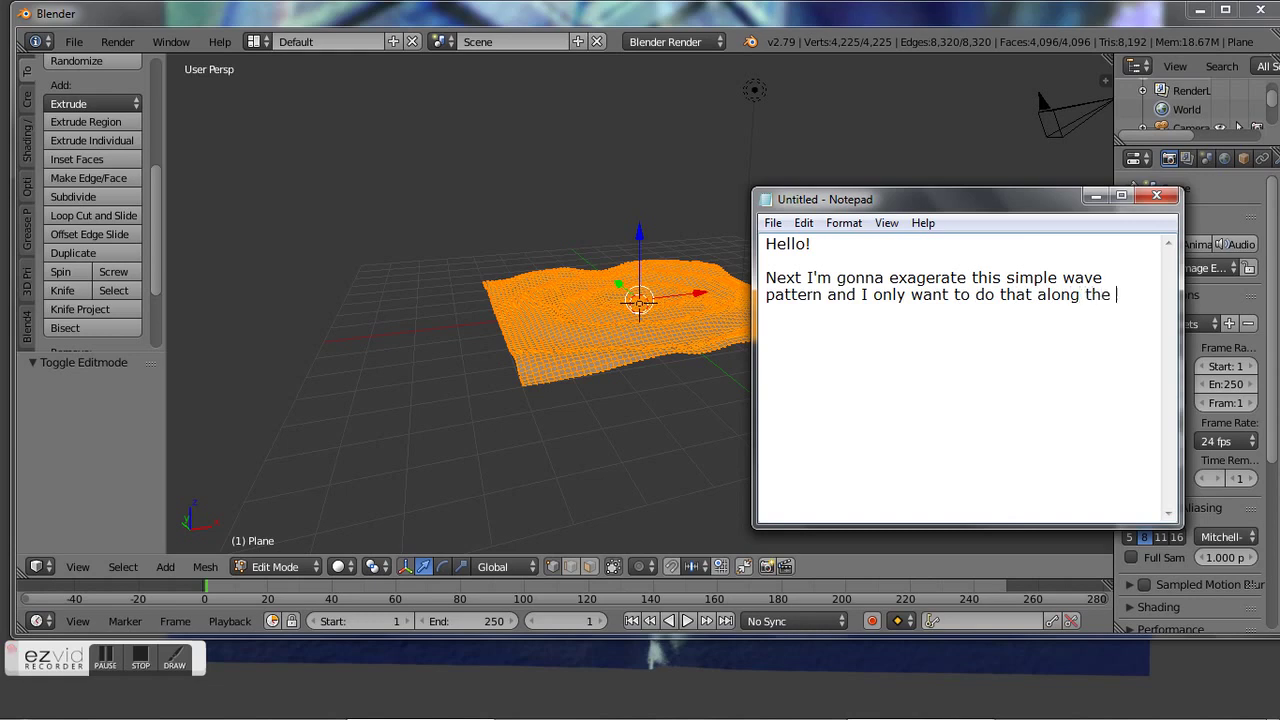
text("")
key(Left)
text(Z)
key(Right)
text(-axis)
text(so )
text(that the)
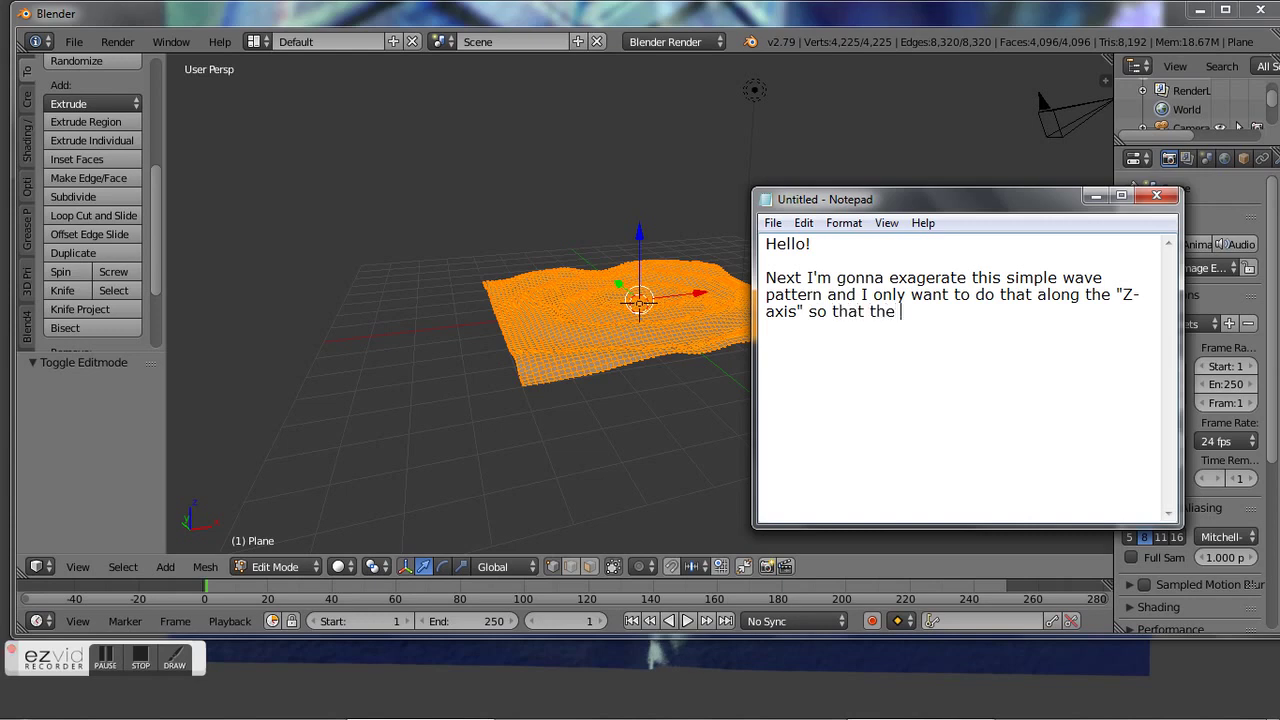
text( depth will become more pronounde)
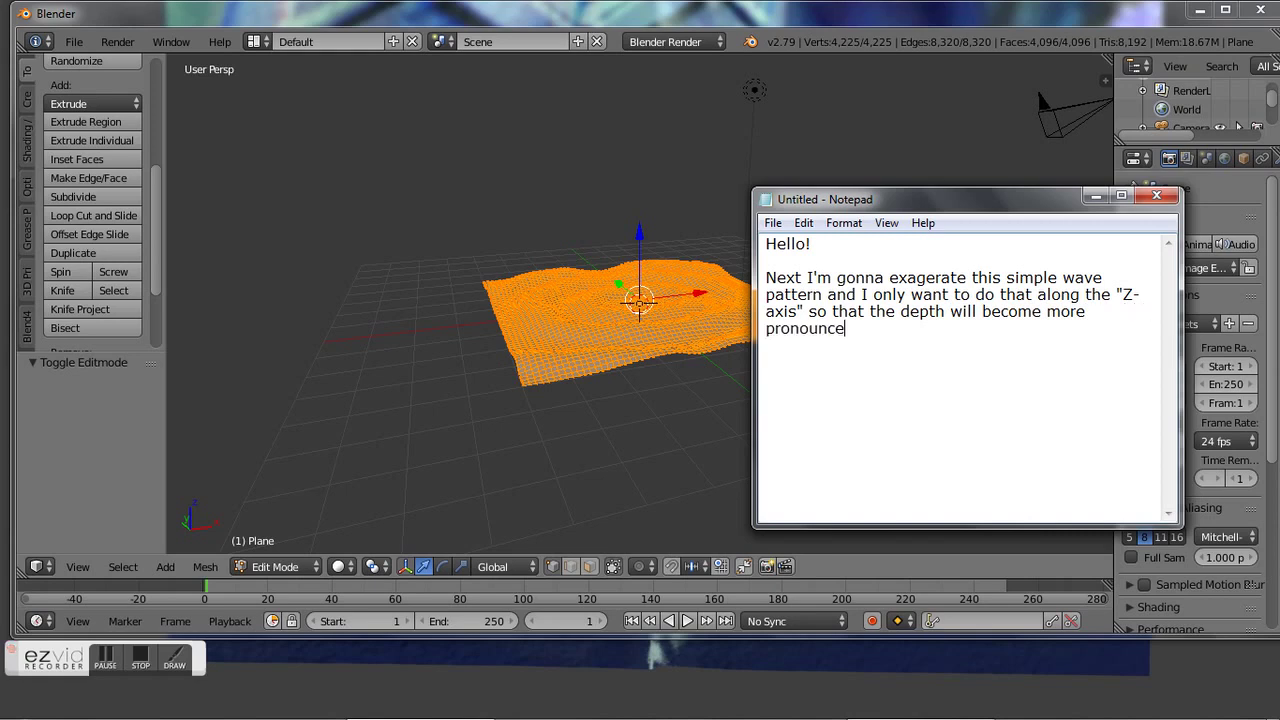
text(.)
click(1095, 196)
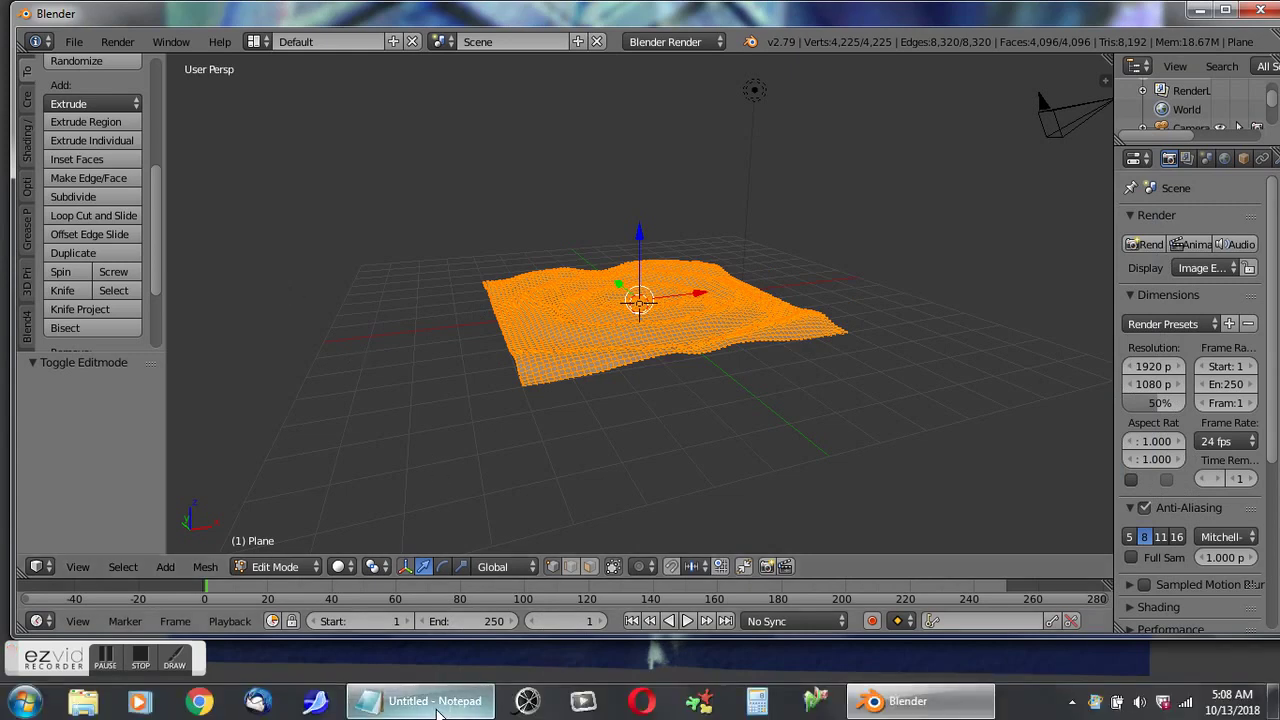
click(437, 702)
key(Return)
key(Return)
text(To do the )
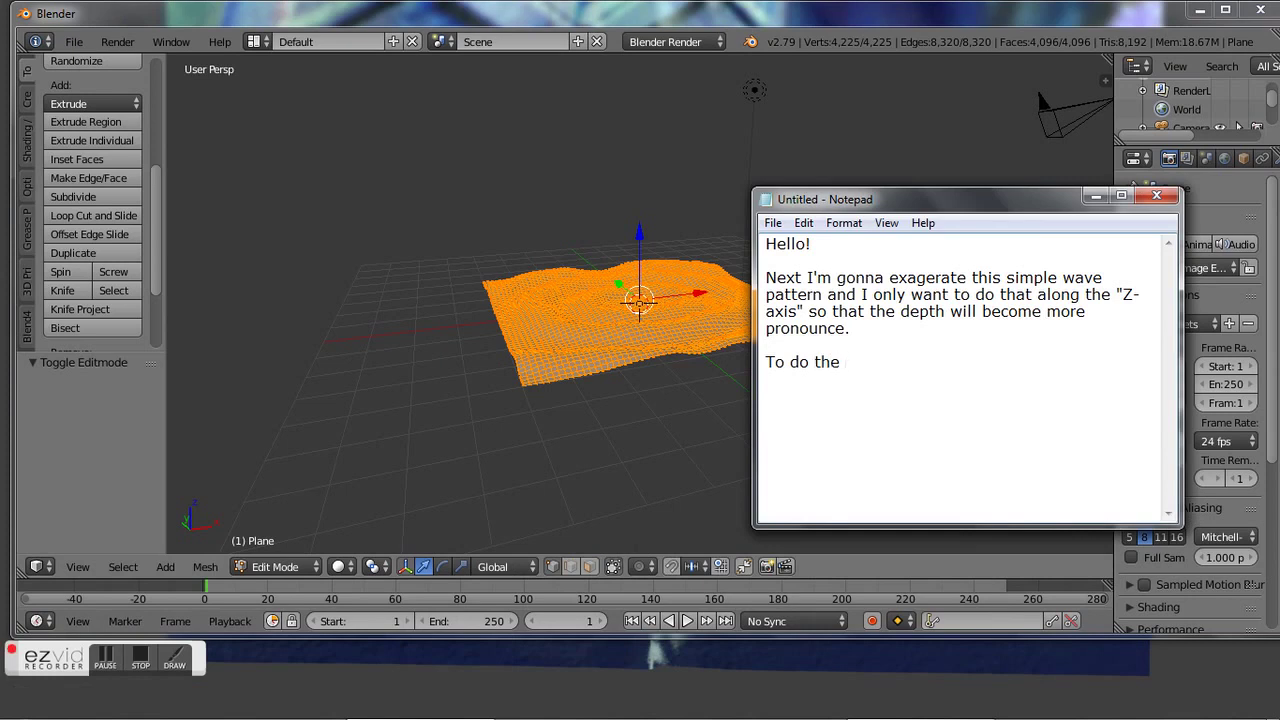
text(exageration)
text( I will press "")
- Add the paragraph: press "S" to scale, then "Z" to limit mouse action to the Z-axis
key(Left)
text(S)
key(Right)
text(to scale )
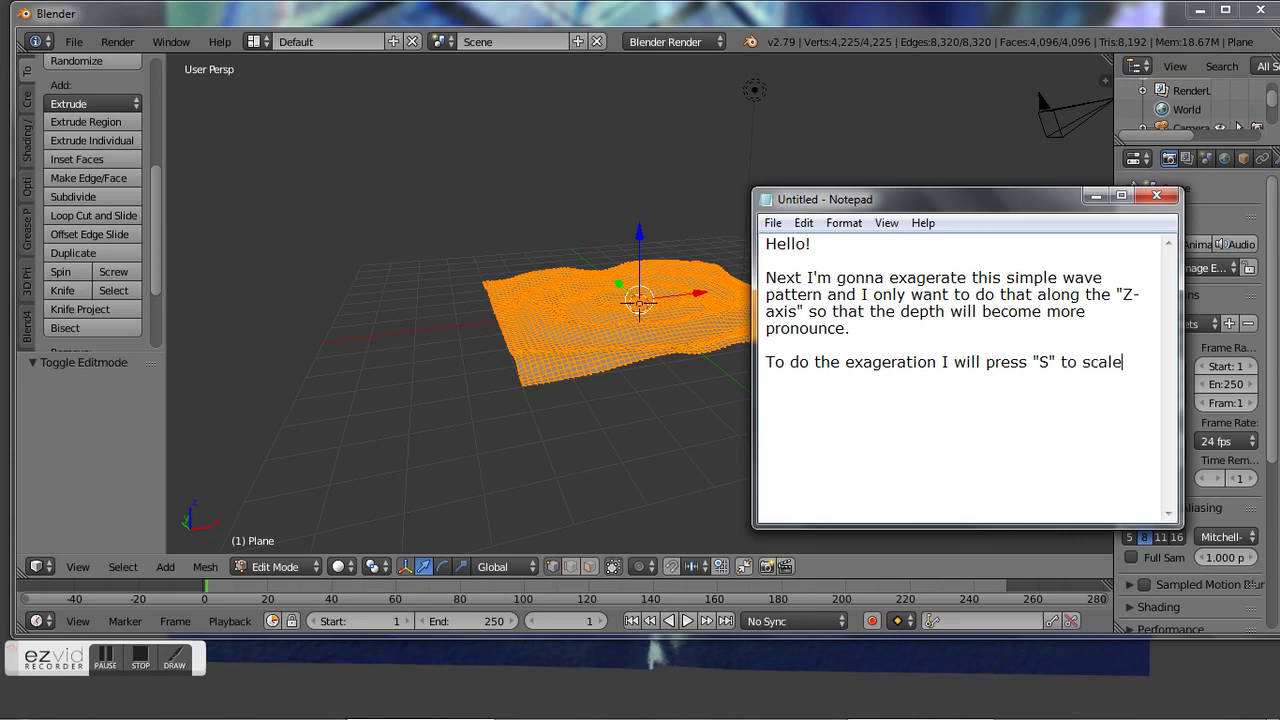
text(and)
text(then ")
text(Z")
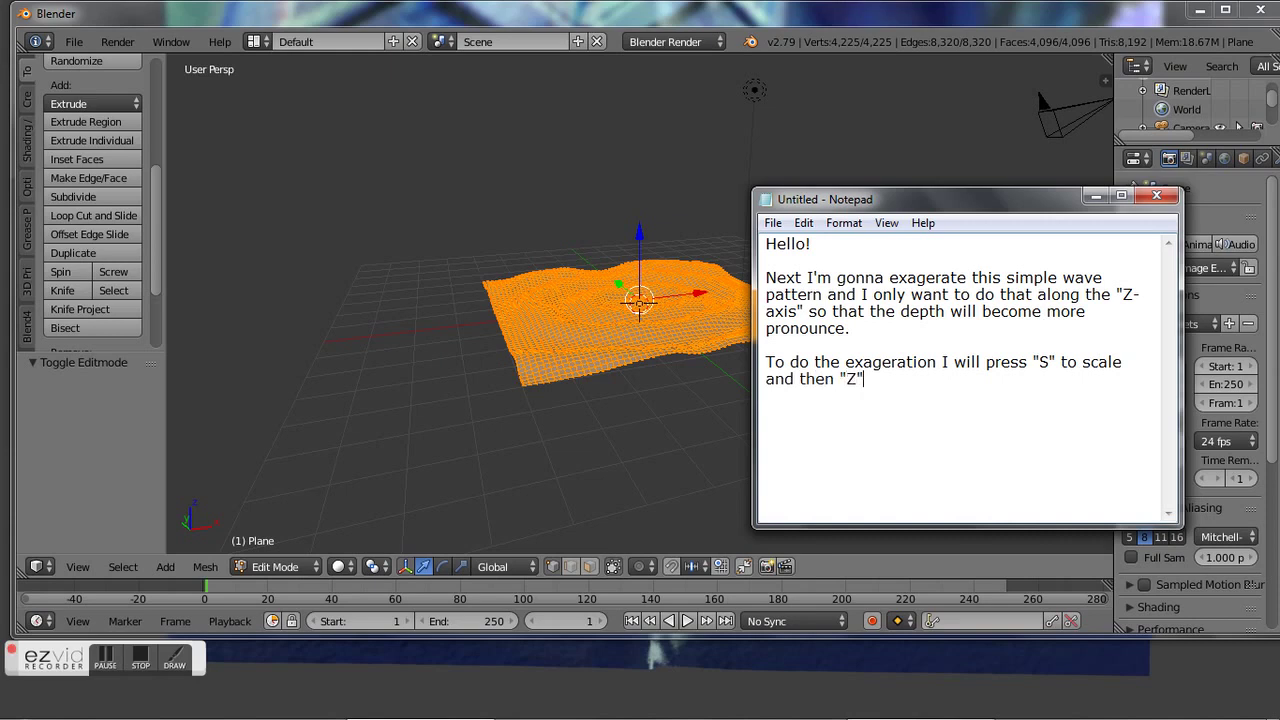
text( to limit )
text(mouse action to )
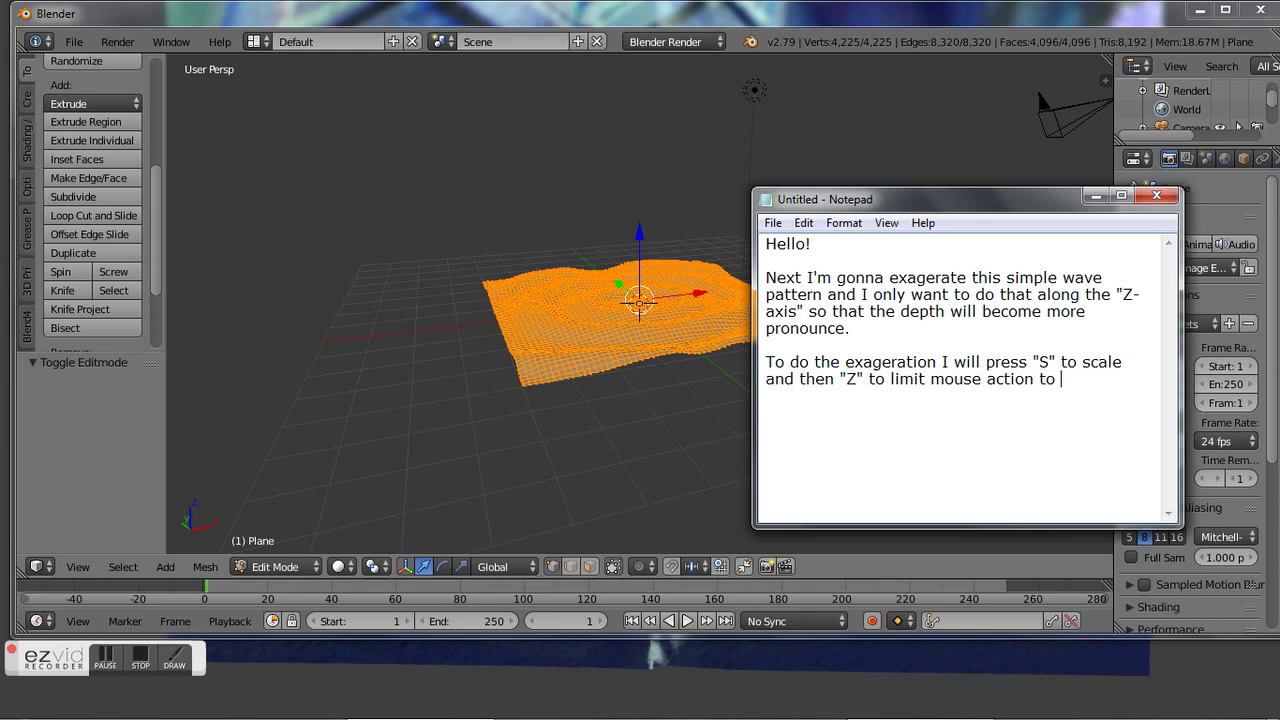
text(just the )
text(Z-)
text(axis.)
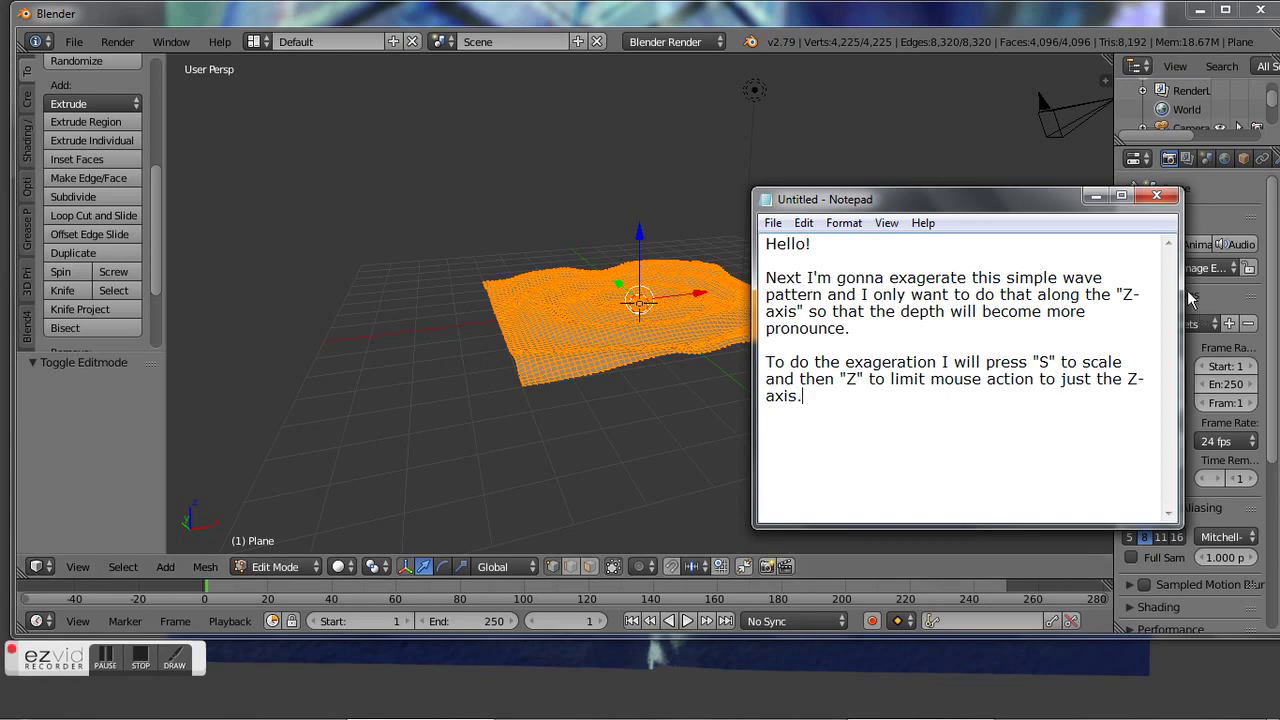
click(1094, 199)
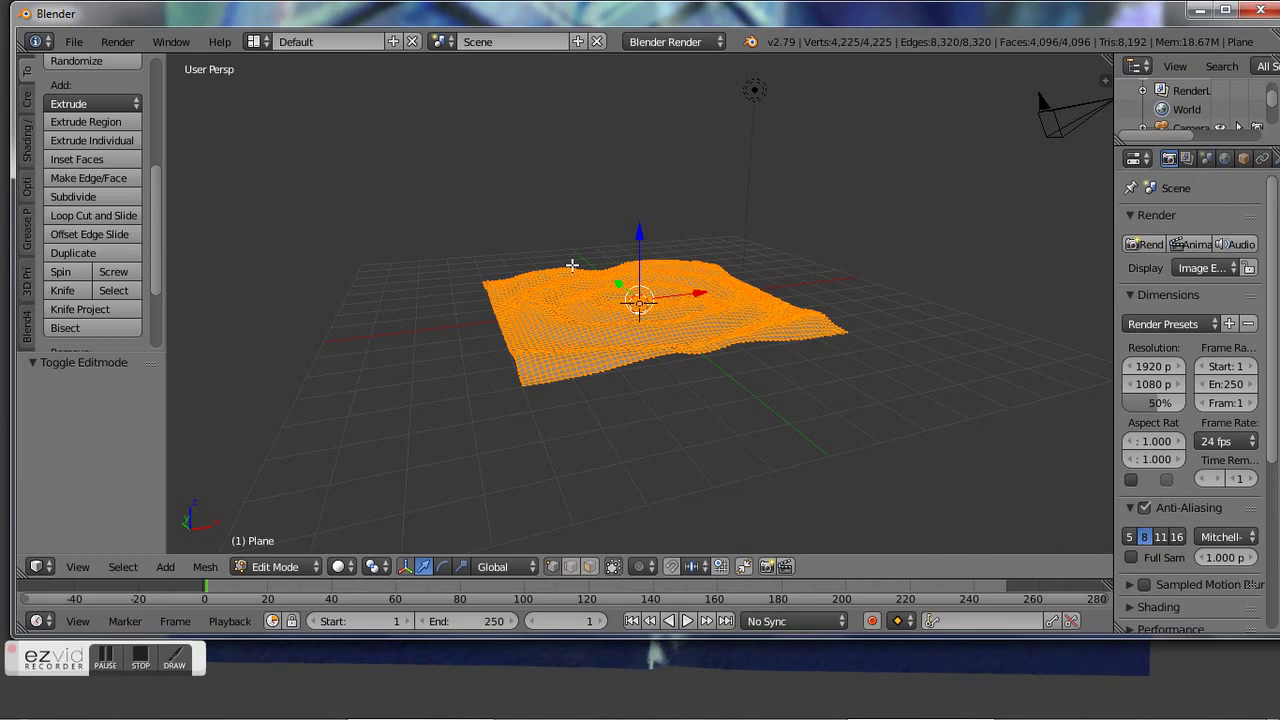
- Scale the rippled mesh by 5.713 along Z only, deepening its waves
key(s)
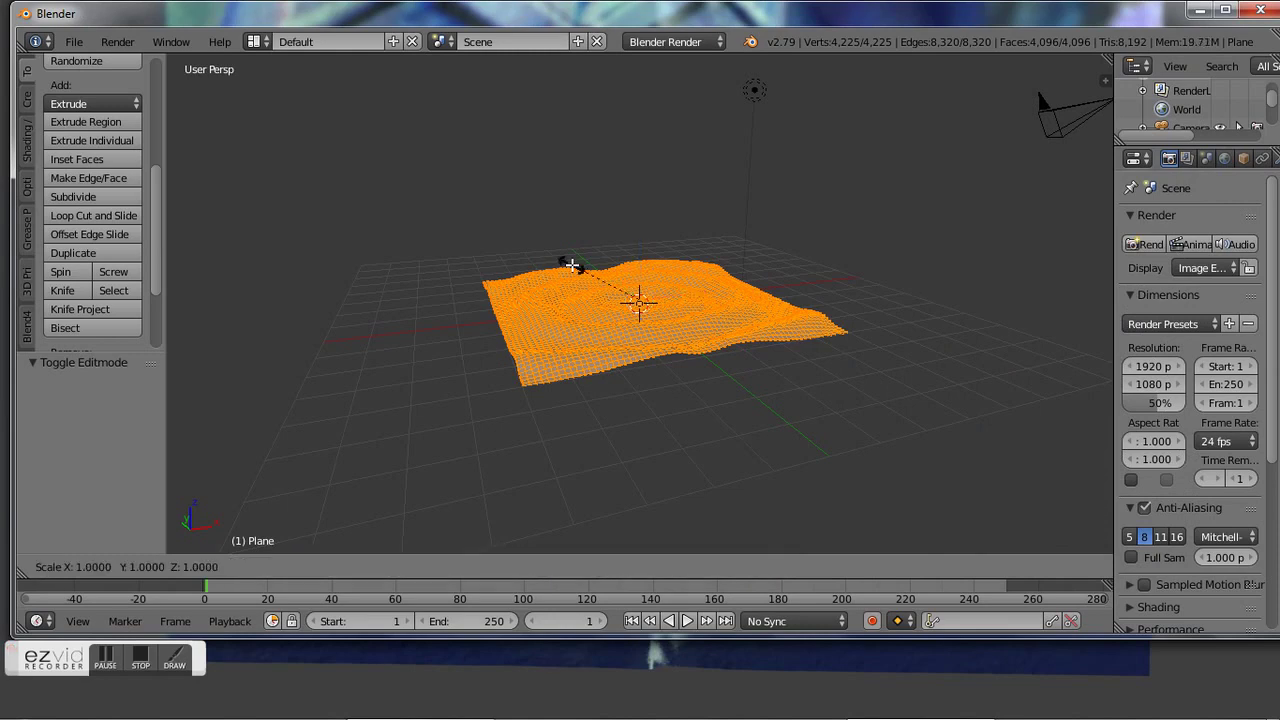
key(z)
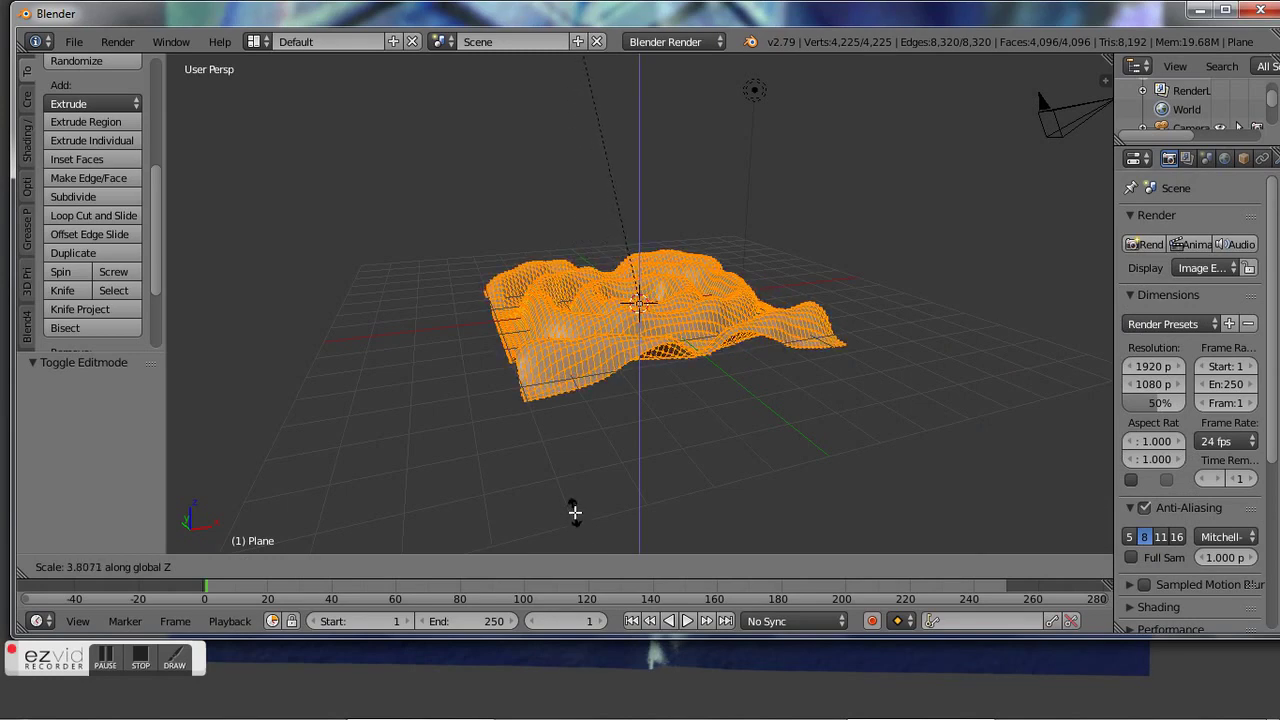
click(570, 362)
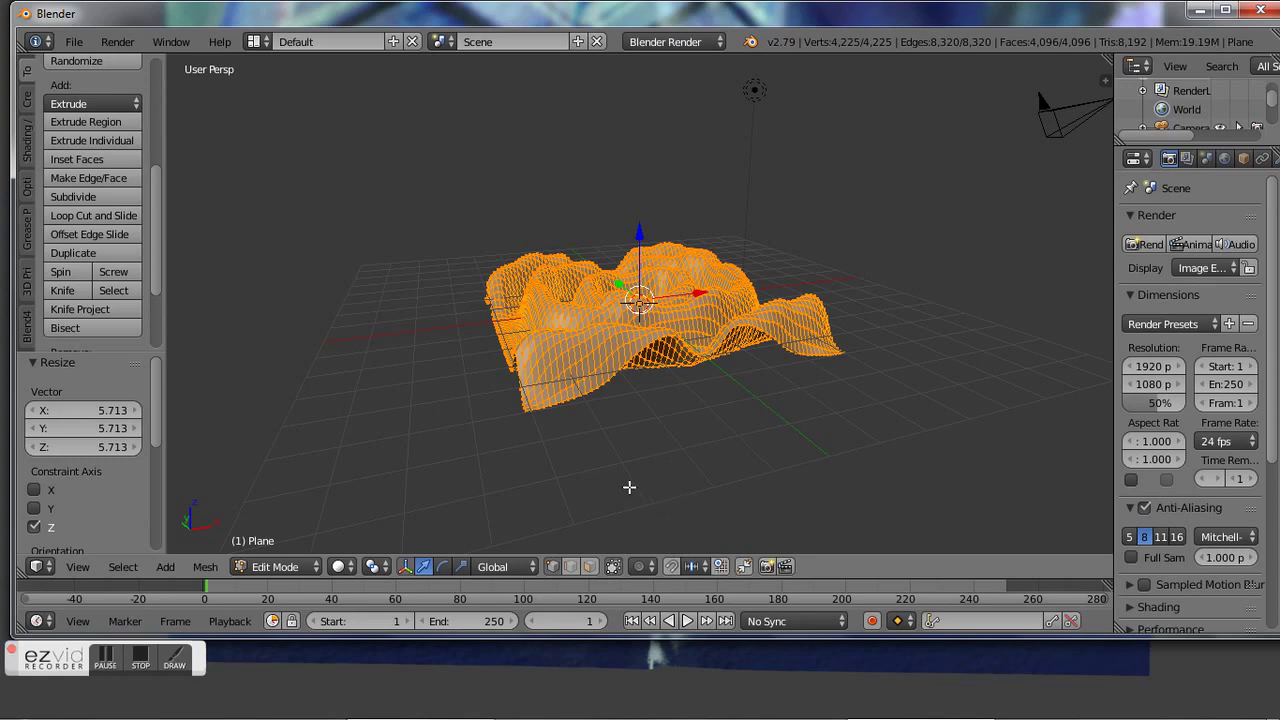
mouse_move(629, 487)
middle_down()
mouse_move(747, 551)
mouse_move(766, 137)
mouse_move(777, 163)
mouse_move(794, 151)
mouse_move(800, 178)
mouse_move(938, 91)
mouse_move(1022, 549)
mouse_move(1091, 457)
mouse_move(217, 434)
mouse_move(294, 437)
mouse_move(404, 525)
mouse_move(391, 123)
mouse_move(215, 536)
middle_up()
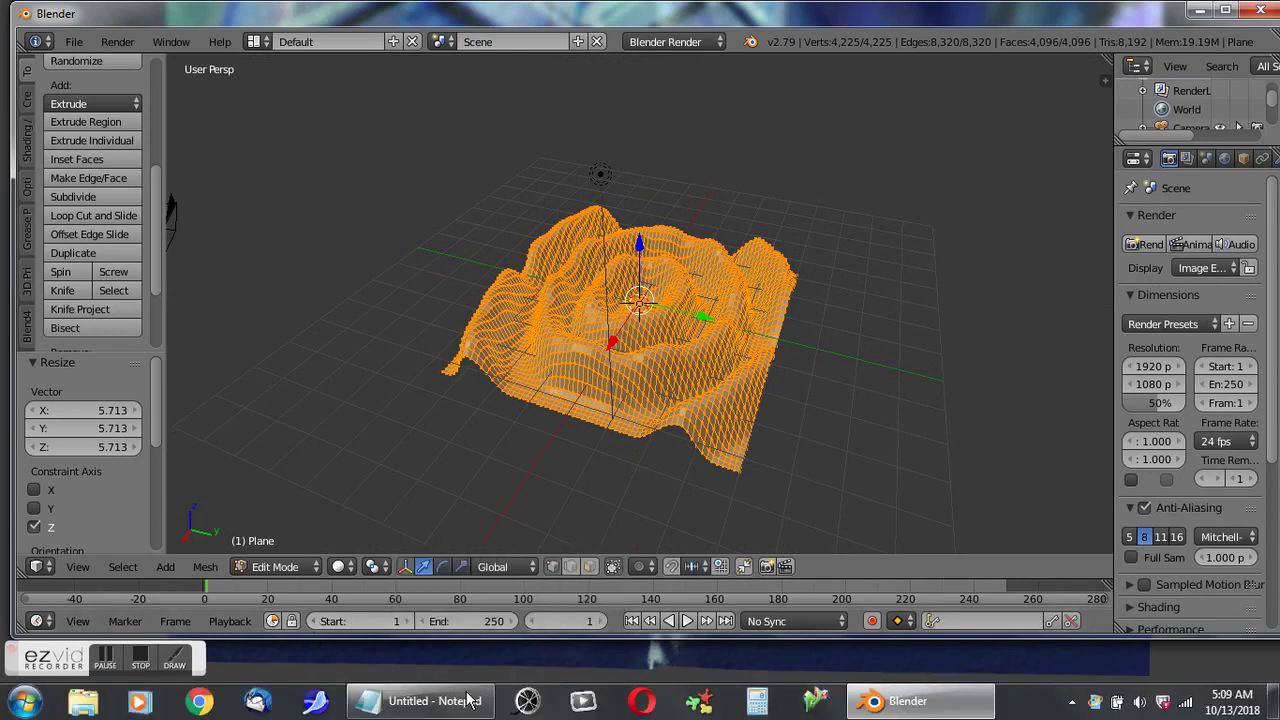
- Add the line 'I could stop here but let's try to vertex paint this for fun.' and hide Notepad
click(428, 703)
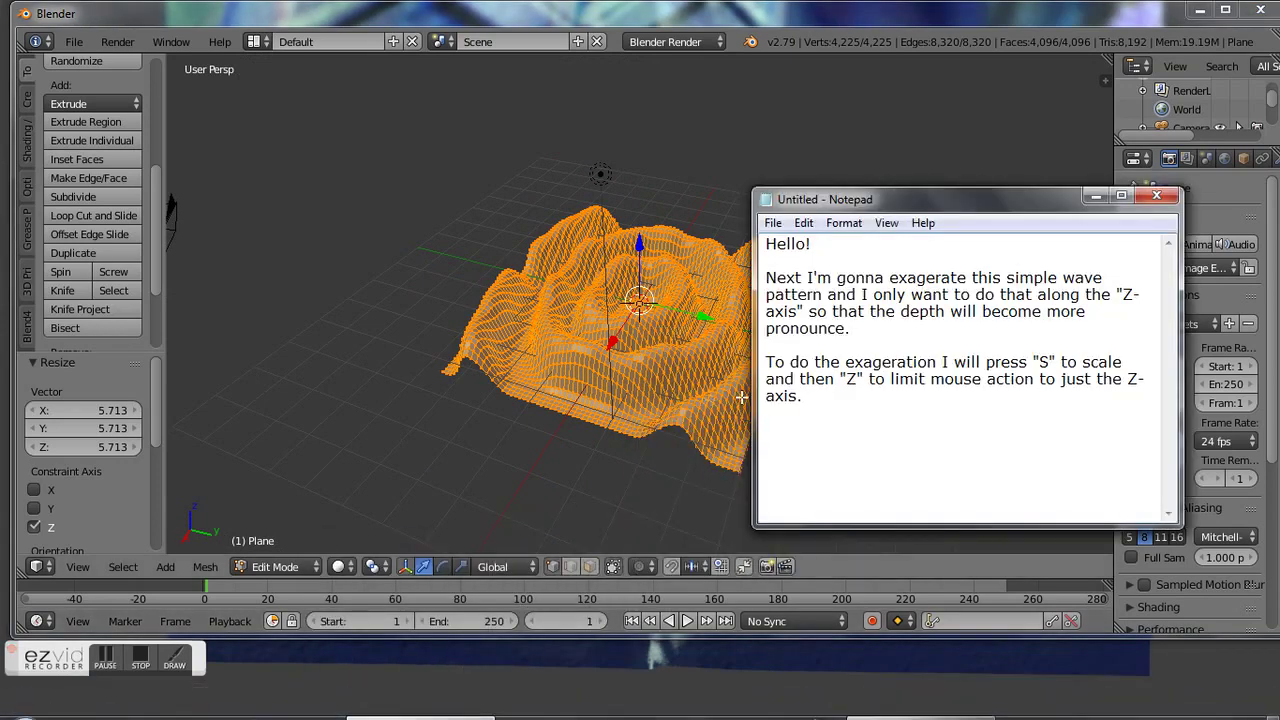
key(Return)
key(Return)
text(I could stop here bu)
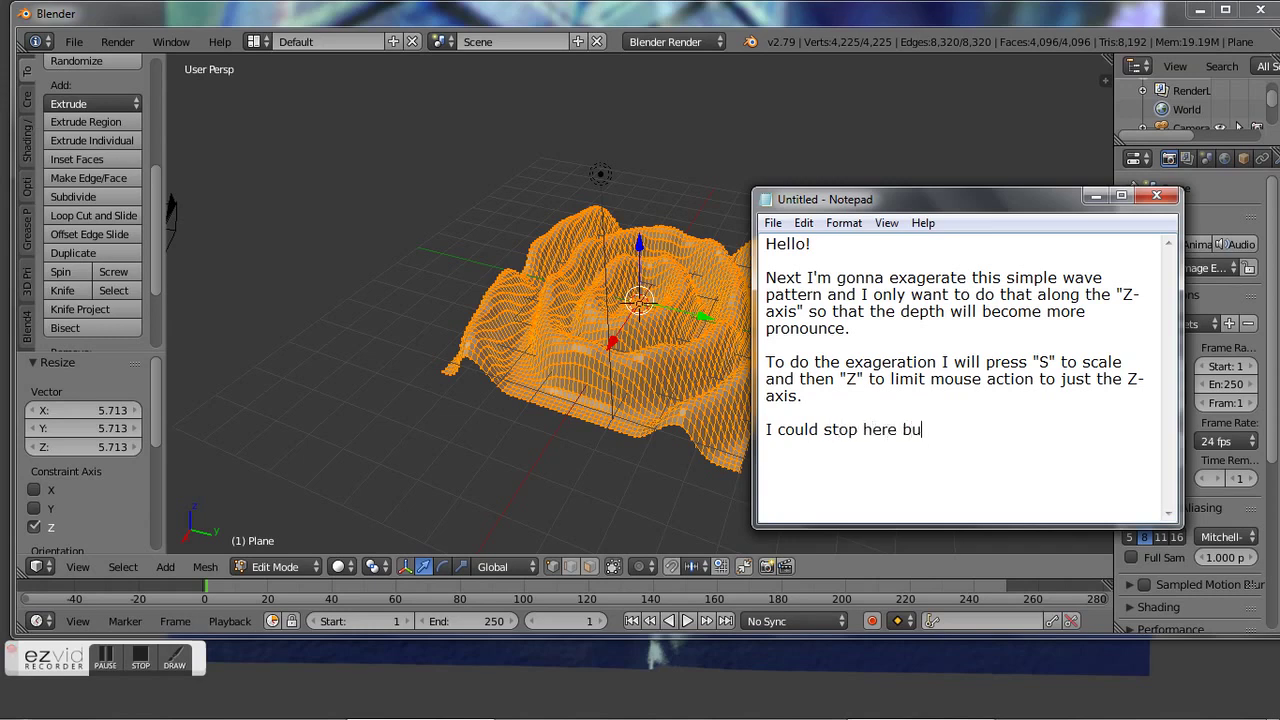
text(t let's)
text( try to vertex )
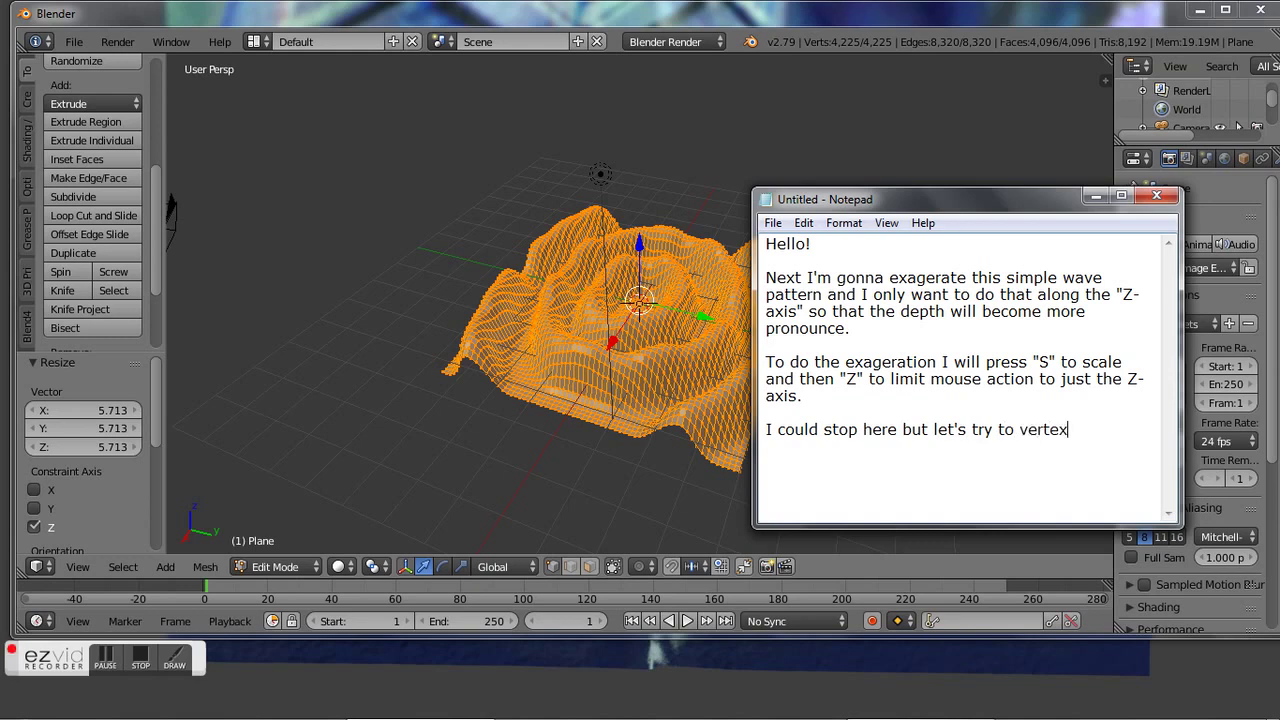
text(paint this )
text(for fun.)
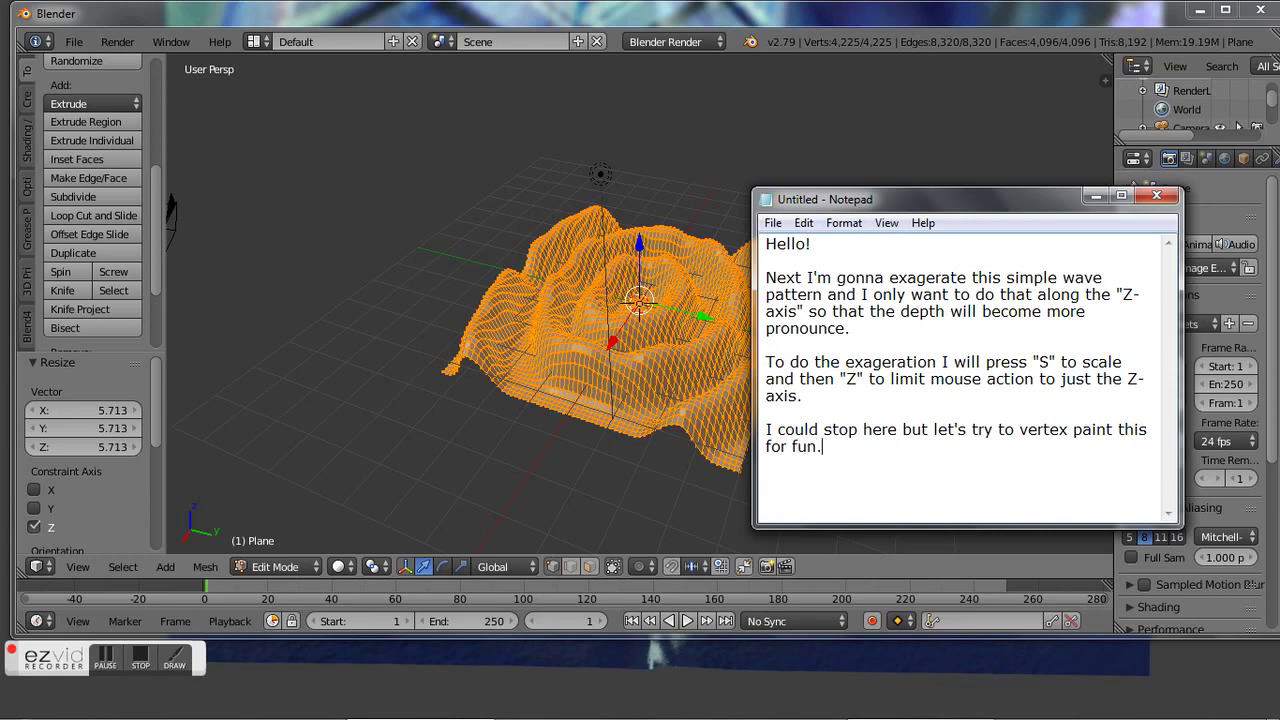
key(alt)
click(1096, 196)
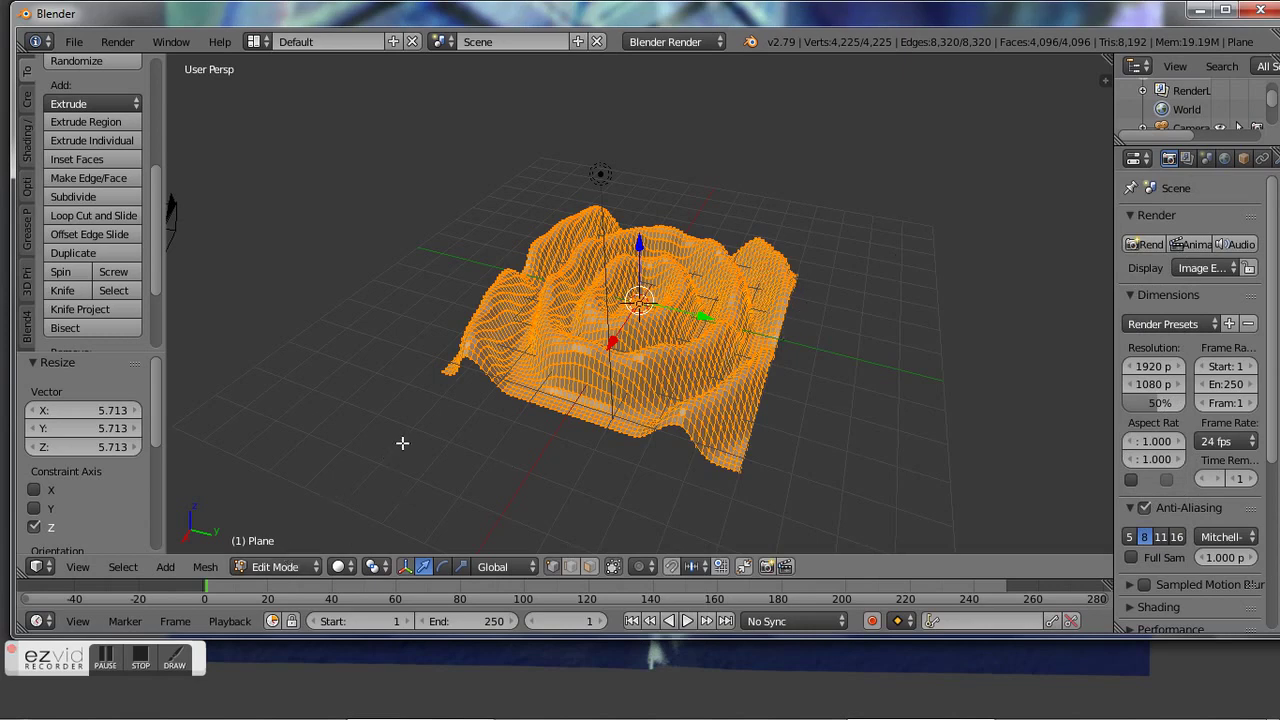
- Switch to Vertex Paint in top view and set the brush colour to dark blue
key(KP_7)
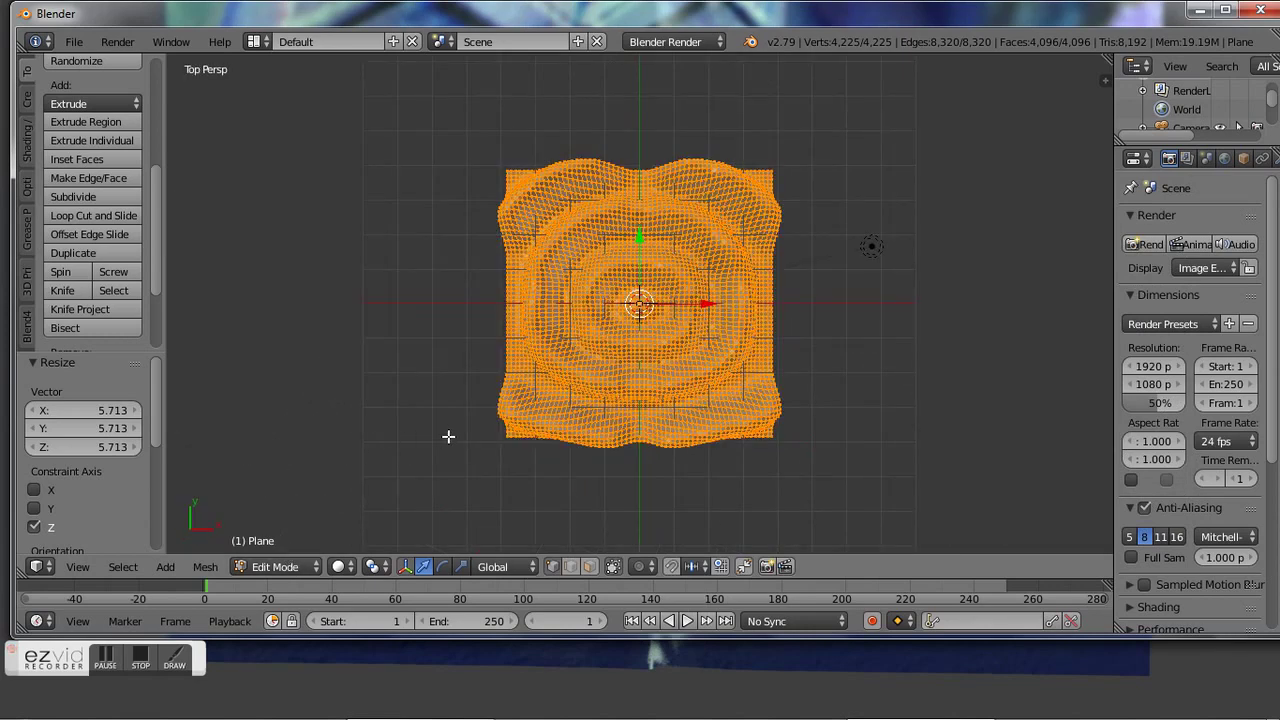
click(272, 566)
click(272, 483)
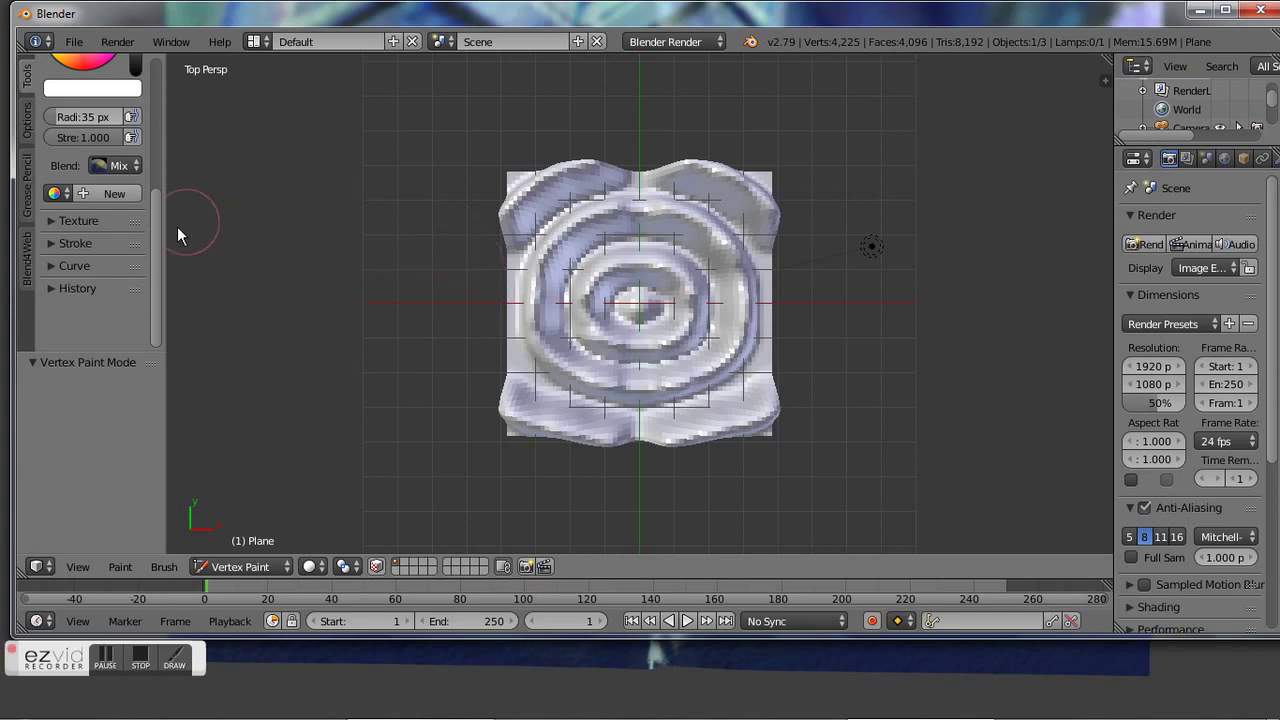
drag(159, 252, 155, 121)
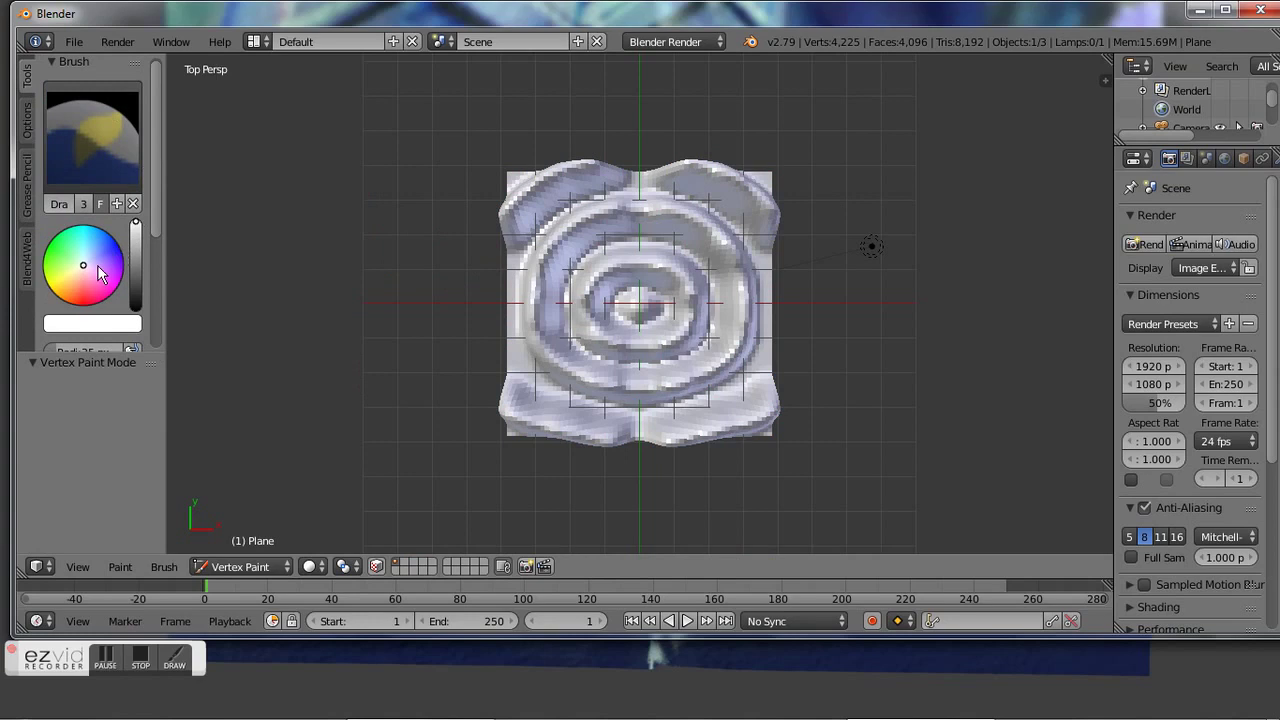
click(113, 250)
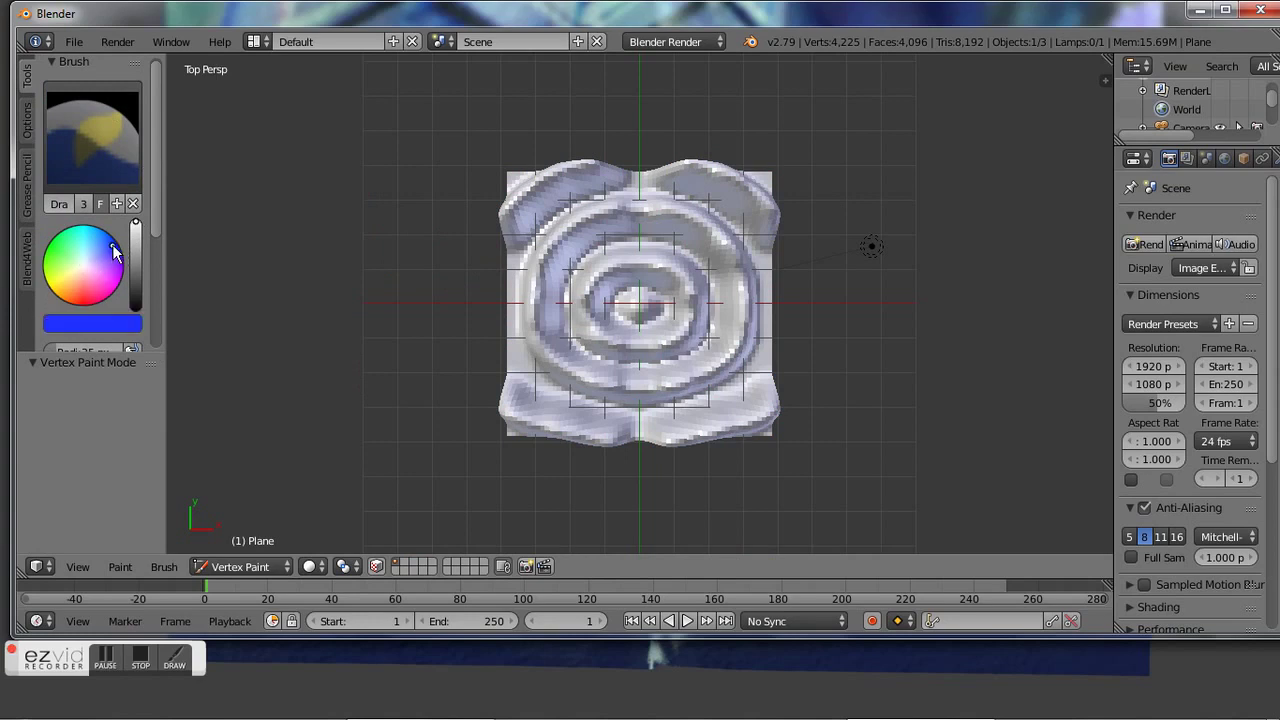
drag(135, 263, 135, 273)
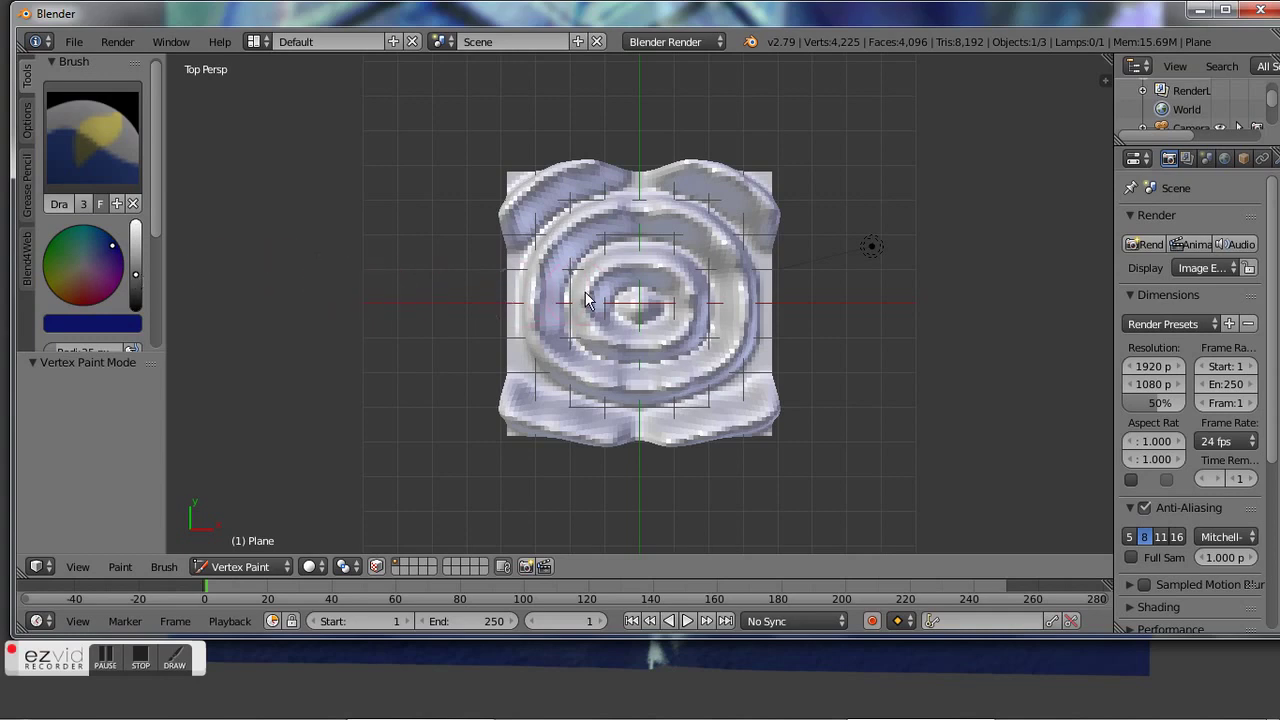
- Zoom in and brush a dark-blue ring around the centre, then set the brush to red
scroll(587, 300, up, 2)
scroll(587, 300, up, 1)
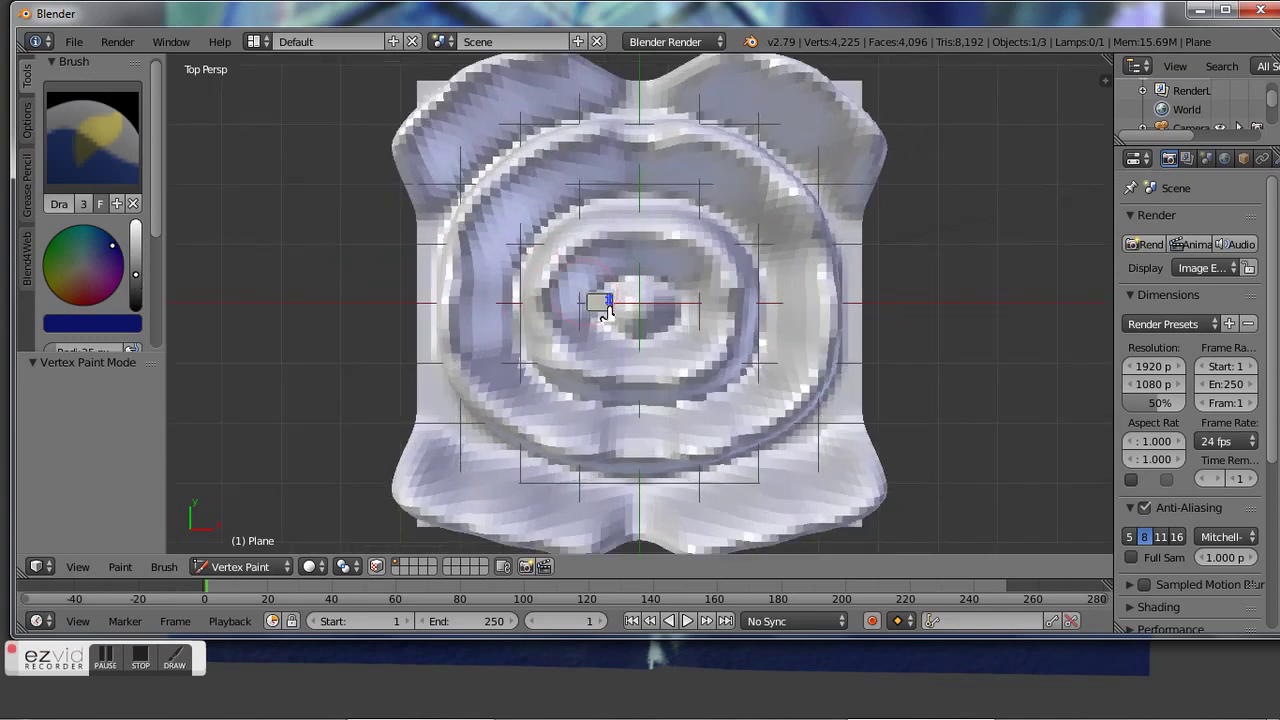
scroll(587, 300, up, 1)
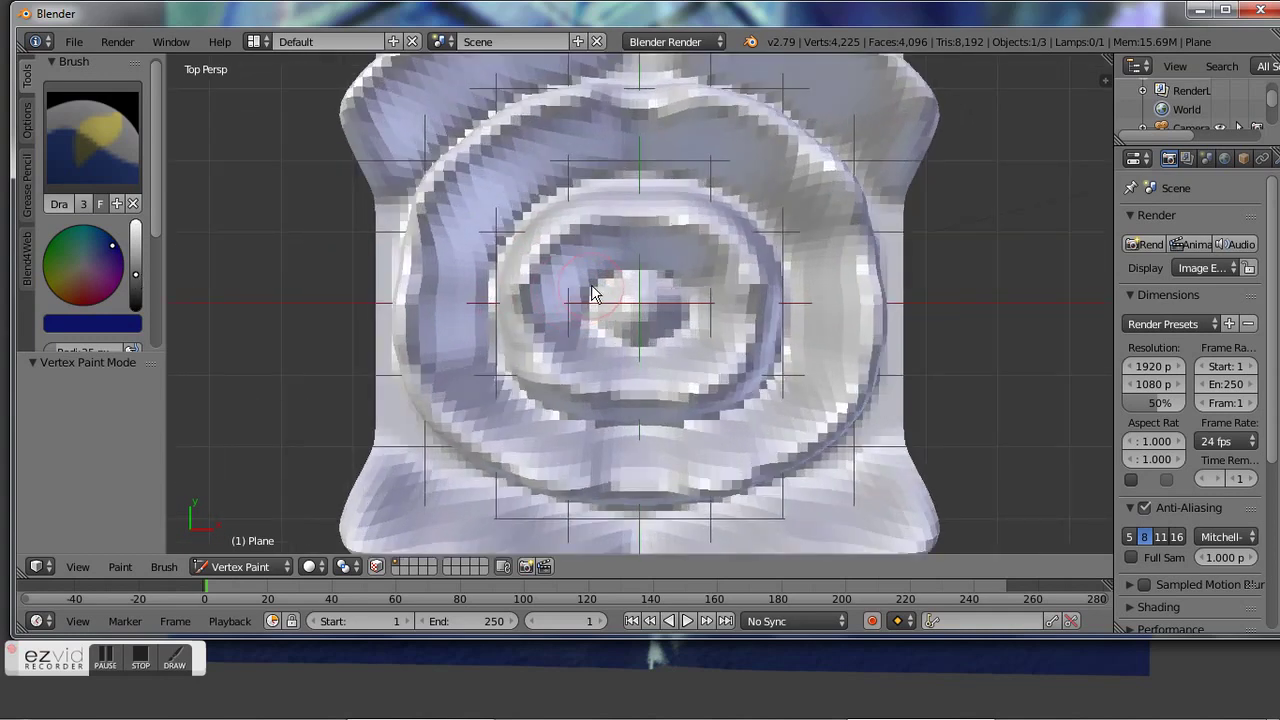
drag(592, 292, 588, 326)
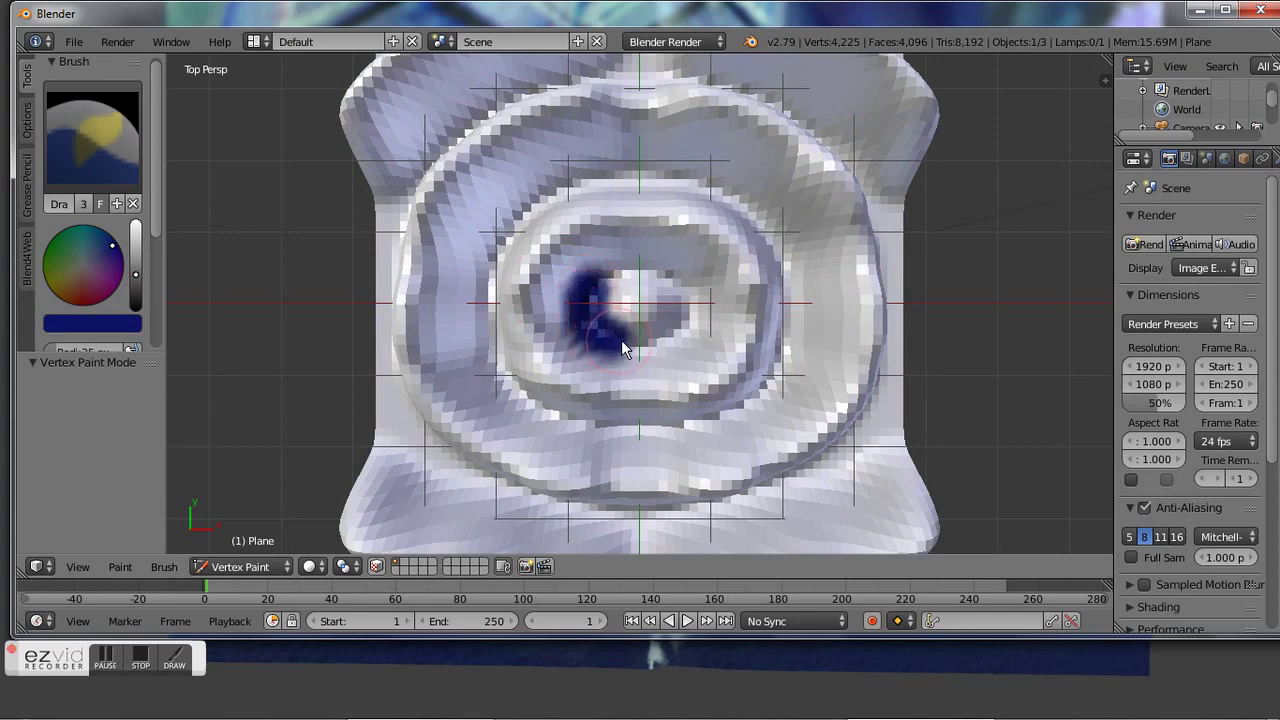
mouse_move(678, 342)
mouse_down()
mouse_move(703, 309)
mouse_move(676, 280)
mouse_up()
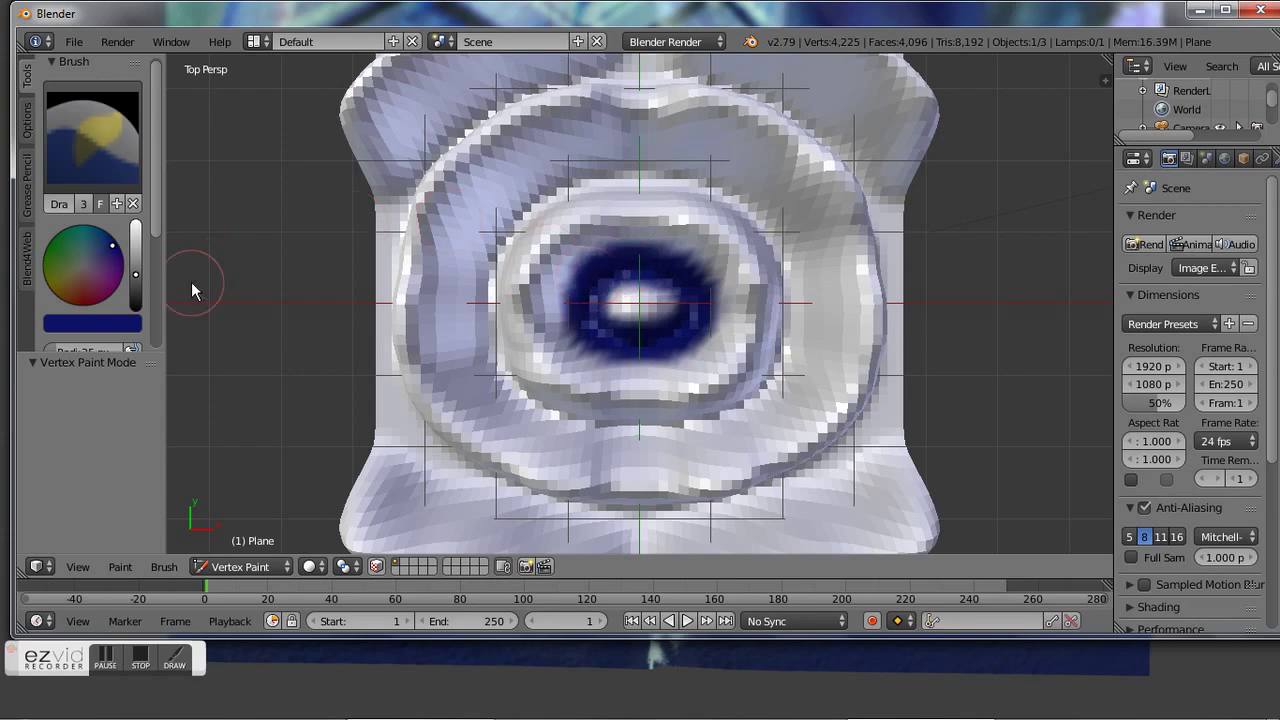
click(83, 296)
mouse_move(136, 274)
mouse_down()
mouse_move(136, 226)
mouse_move(136, 246)
mouse_up()
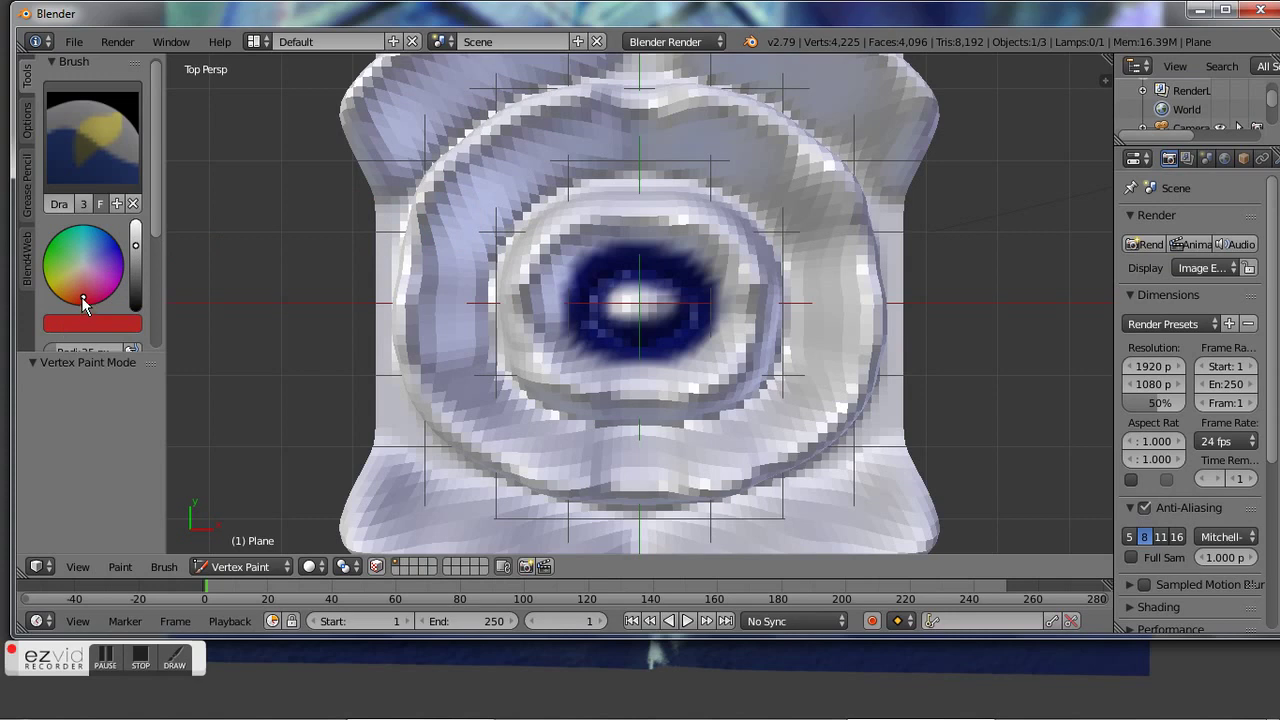
- Make the red brush more saturated and paint a red spot at the plane's centre
drag(83, 300, 83, 304)
drag(636, 305, 655, 313)
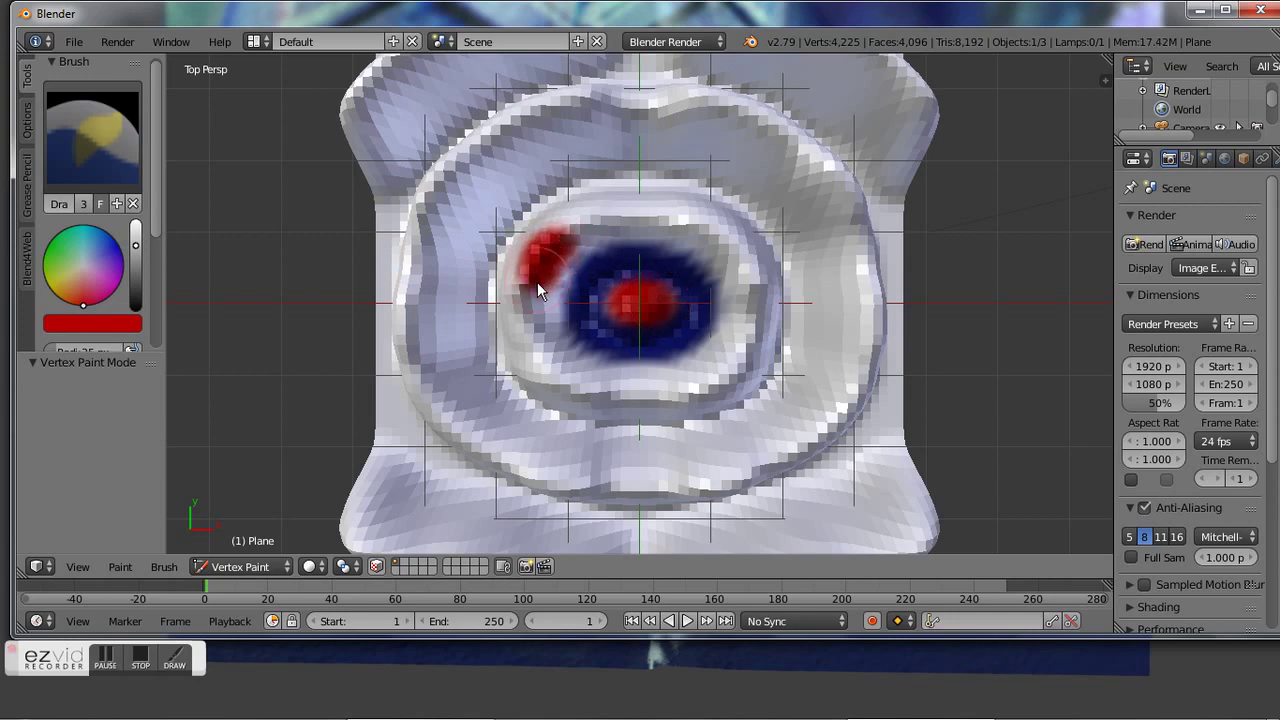
drag(537, 305, 537, 317)
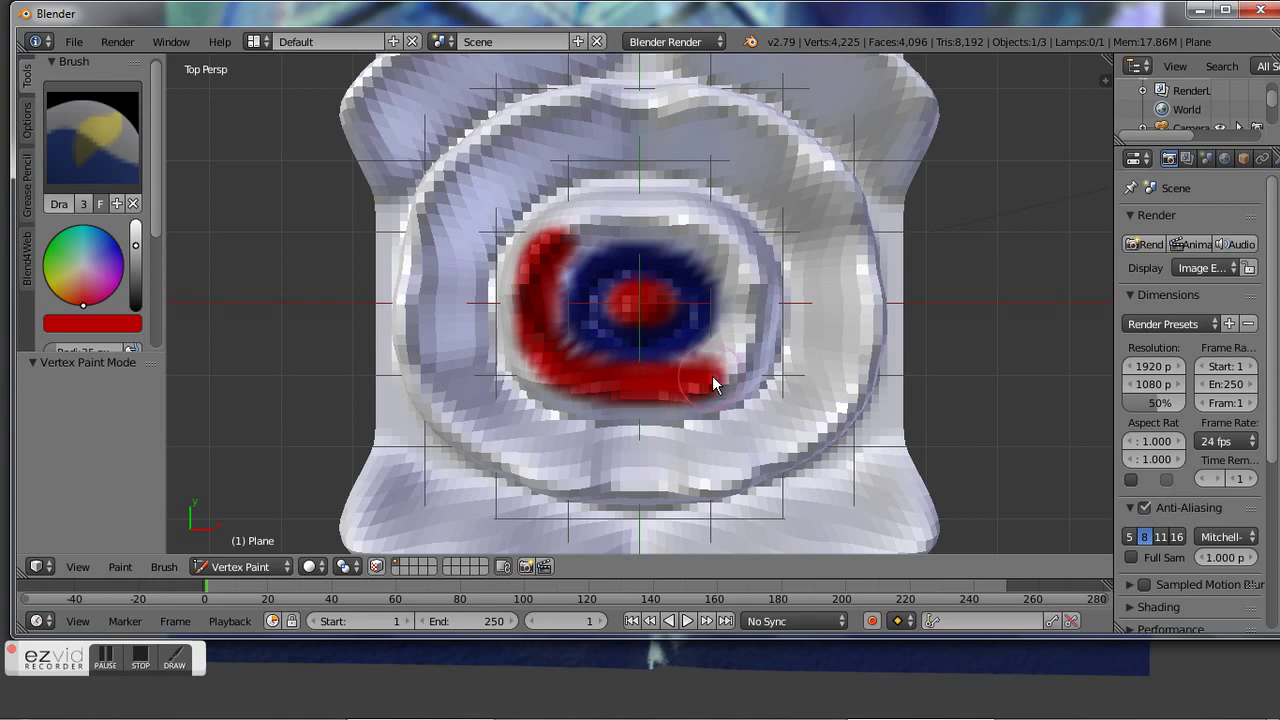
- Paint a thick red ring around the dark-blue ring: right, left, bottom and top sides
click(743, 340)
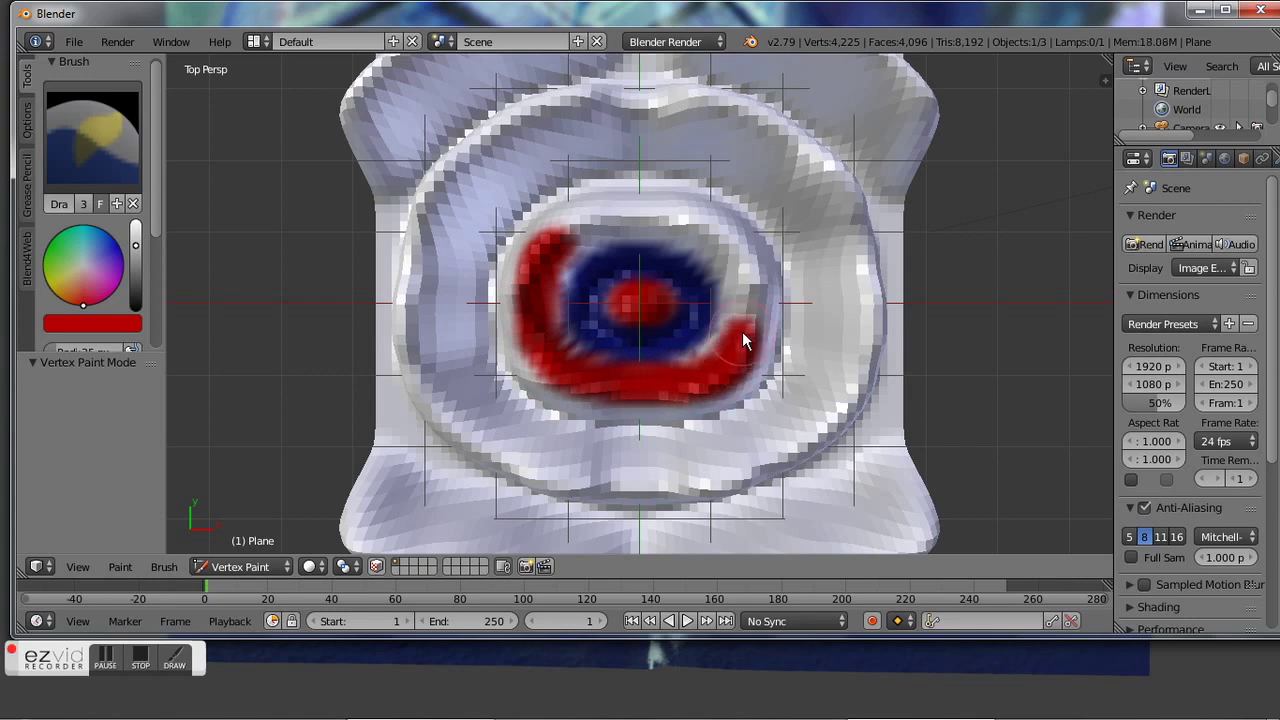
mouse_move(743, 340)
mouse_down()
mouse_move(749, 272)
mouse_move(729, 243)
mouse_move(676, 222)
mouse_up()
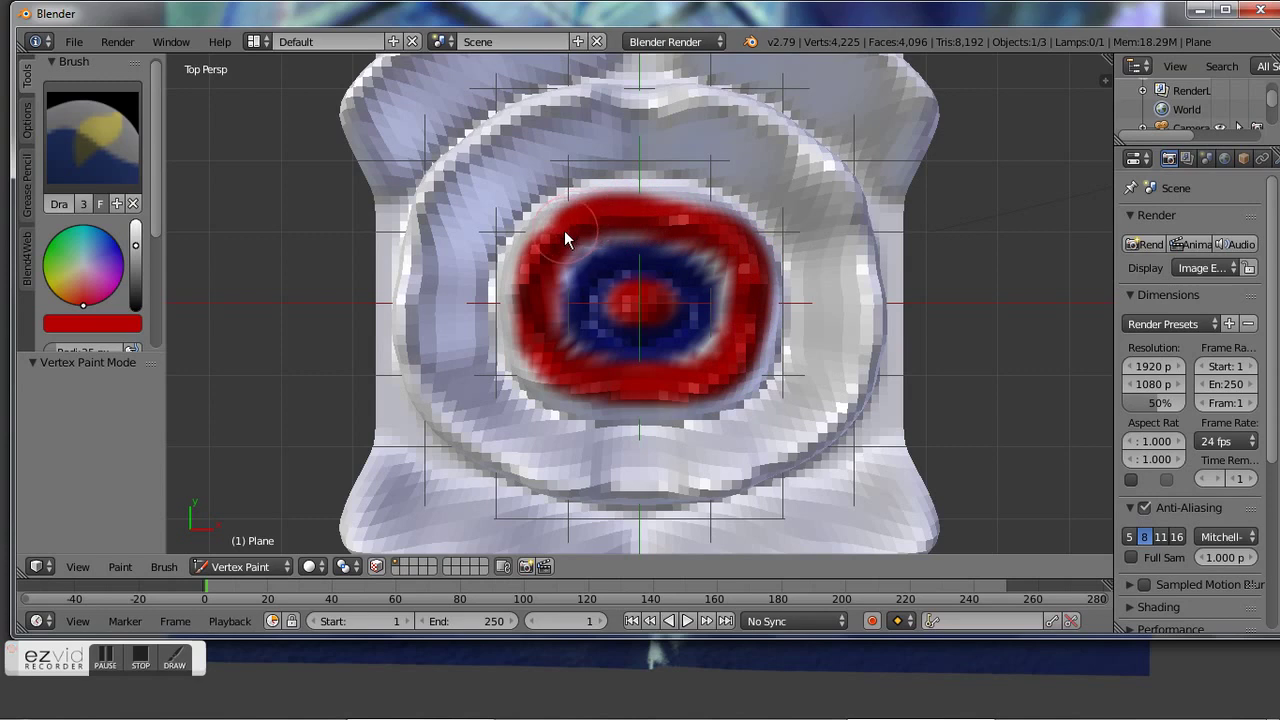
drag(538, 263, 538, 368)
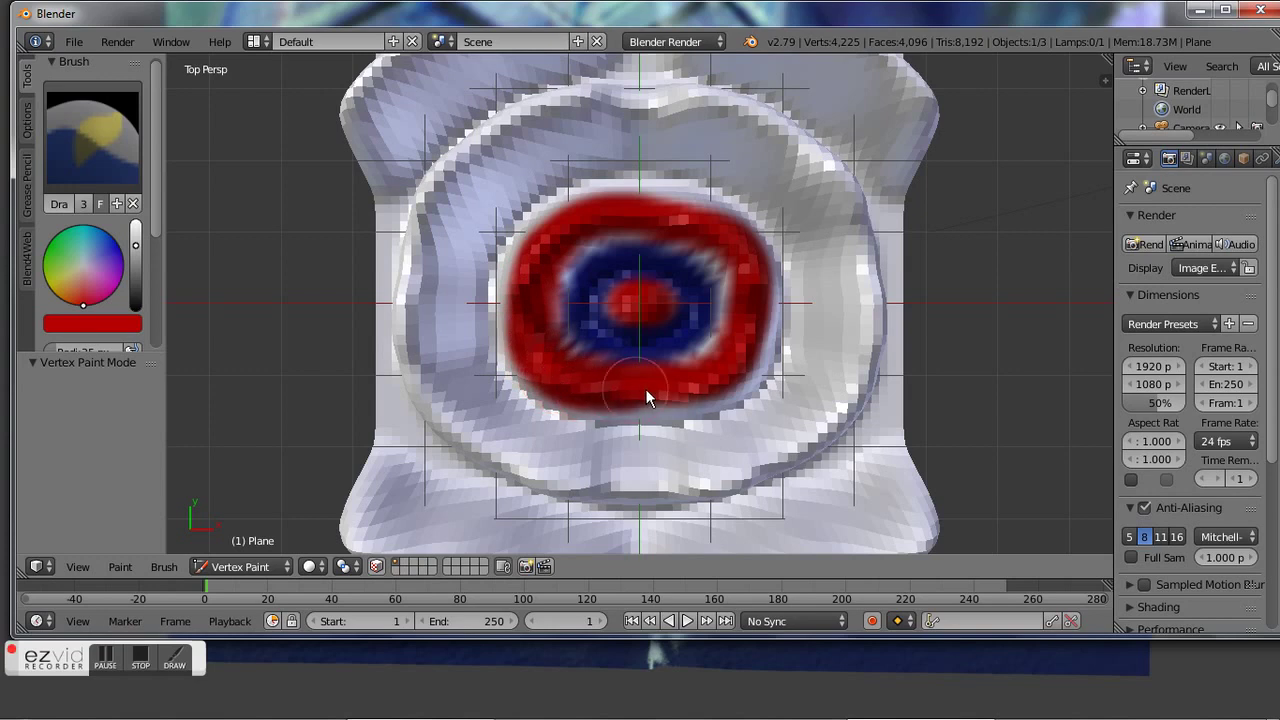
drag(646, 390, 686, 384)
drag(739, 320, 727, 248)
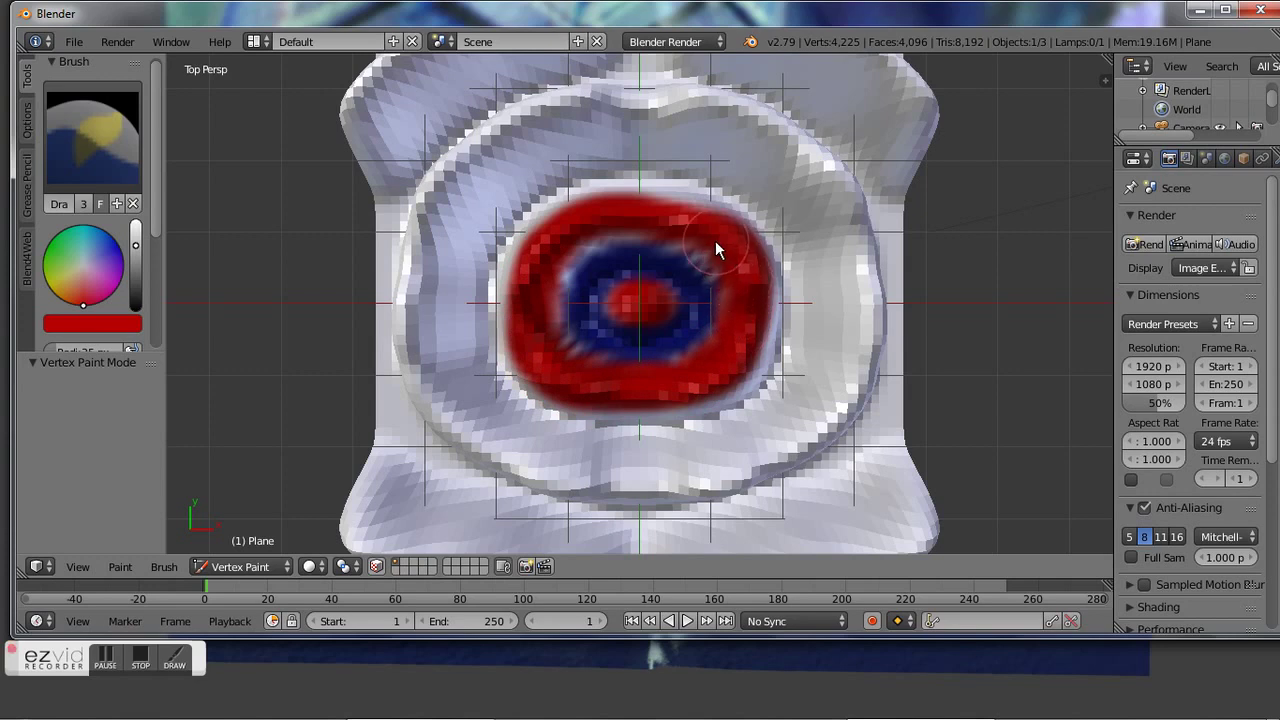
mouse_move(720, 253)
mouse_down()
mouse_move(661, 225)
mouse_move(562, 238)
mouse_move(550, 275)
mouse_up()
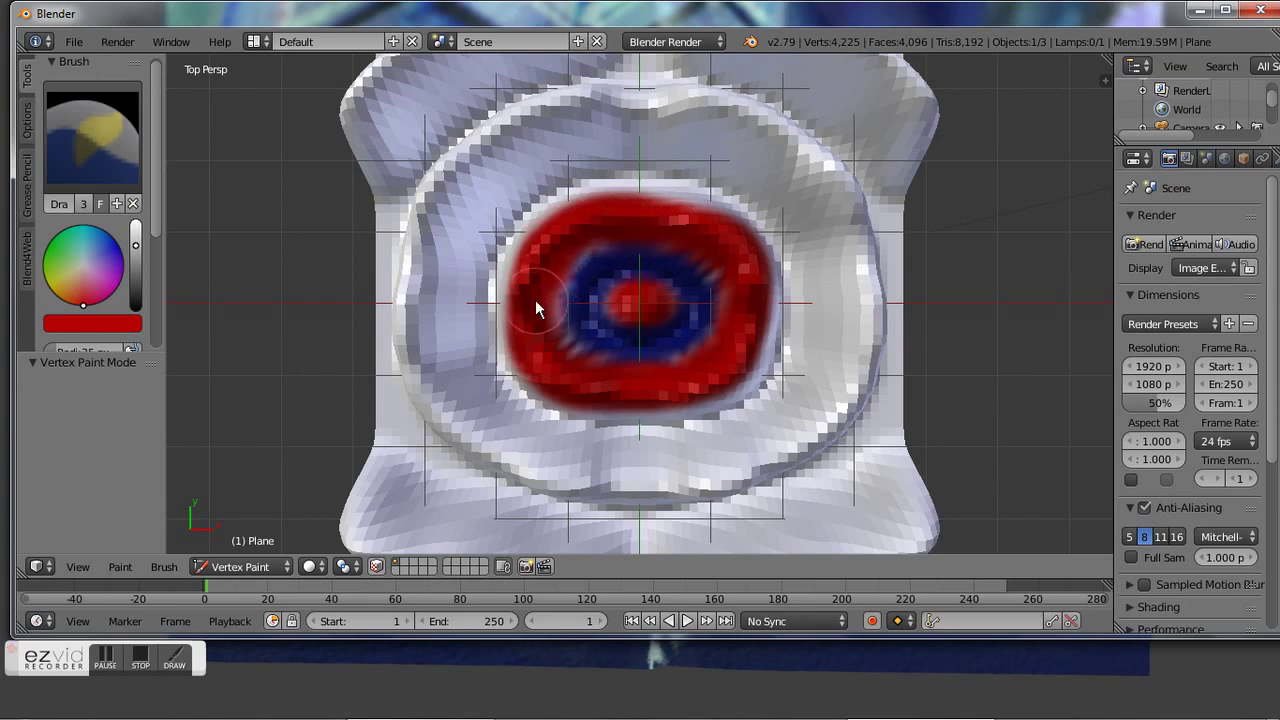
- Switch the brush to navy blue and paint a wide band all around the red ring
click(115, 247)
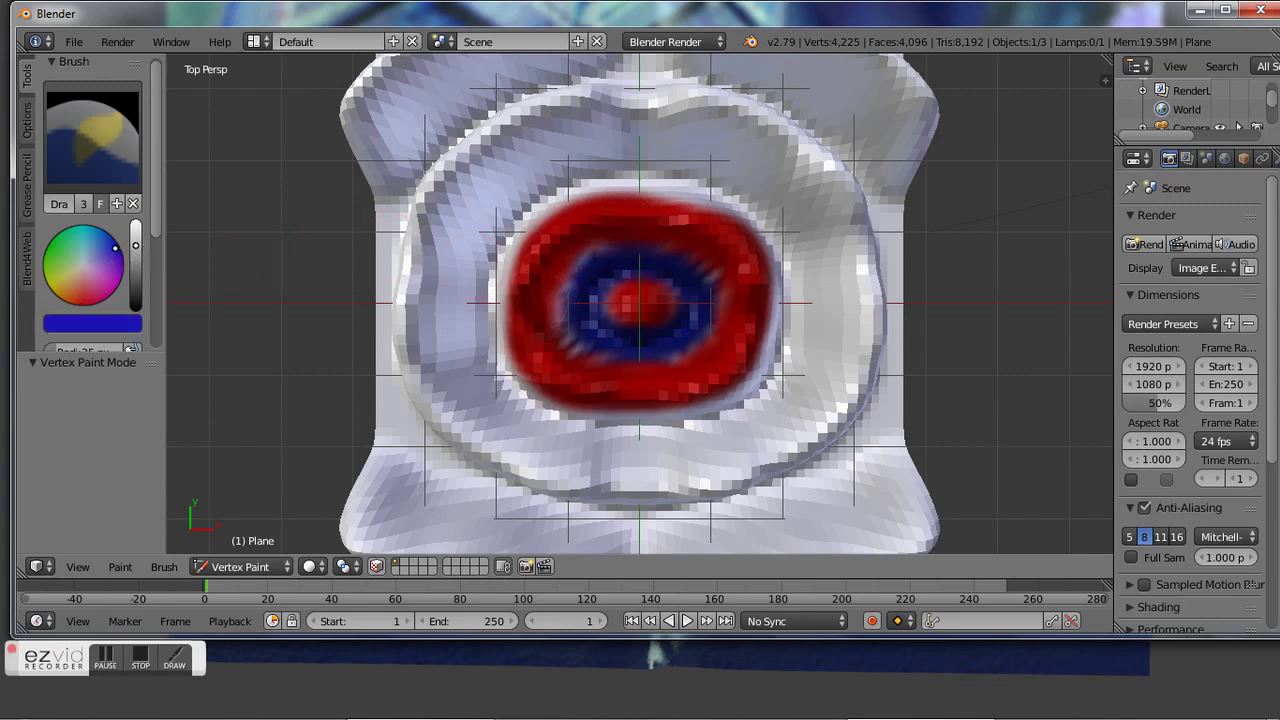
click(136, 290)
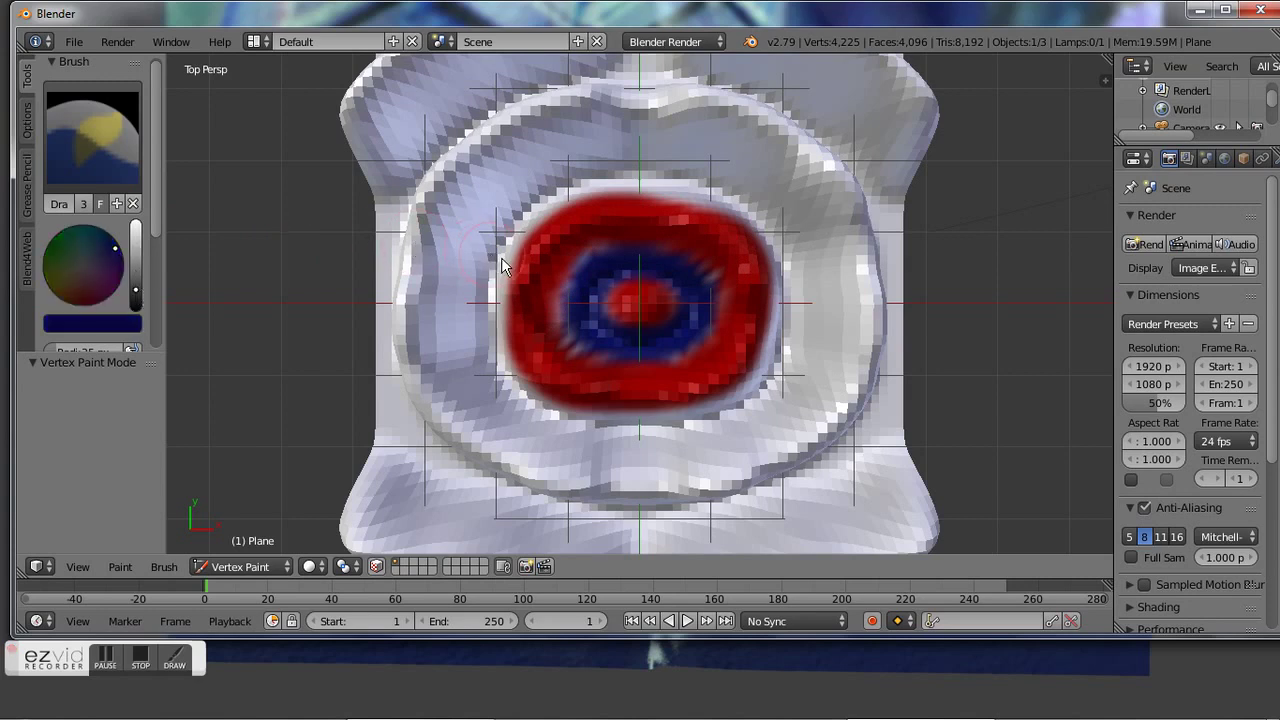
drag(487, 261, 485, 285)
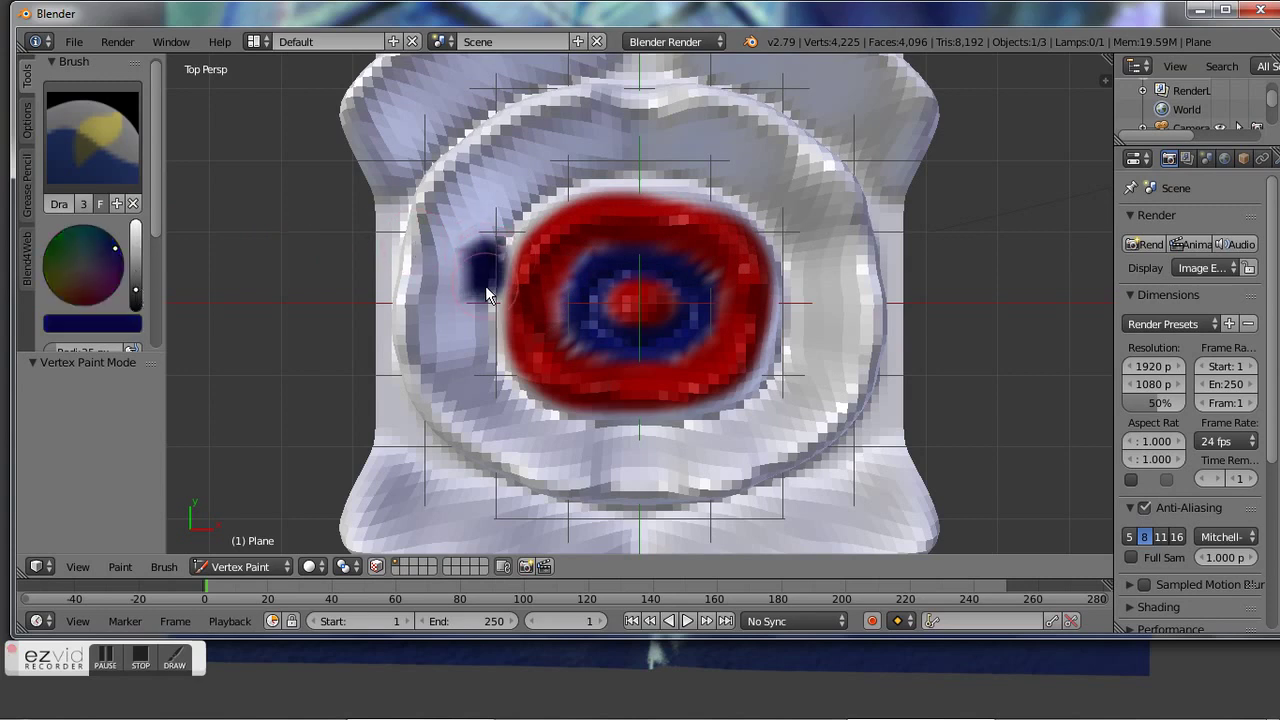
drag(481, 335, 483, 352)
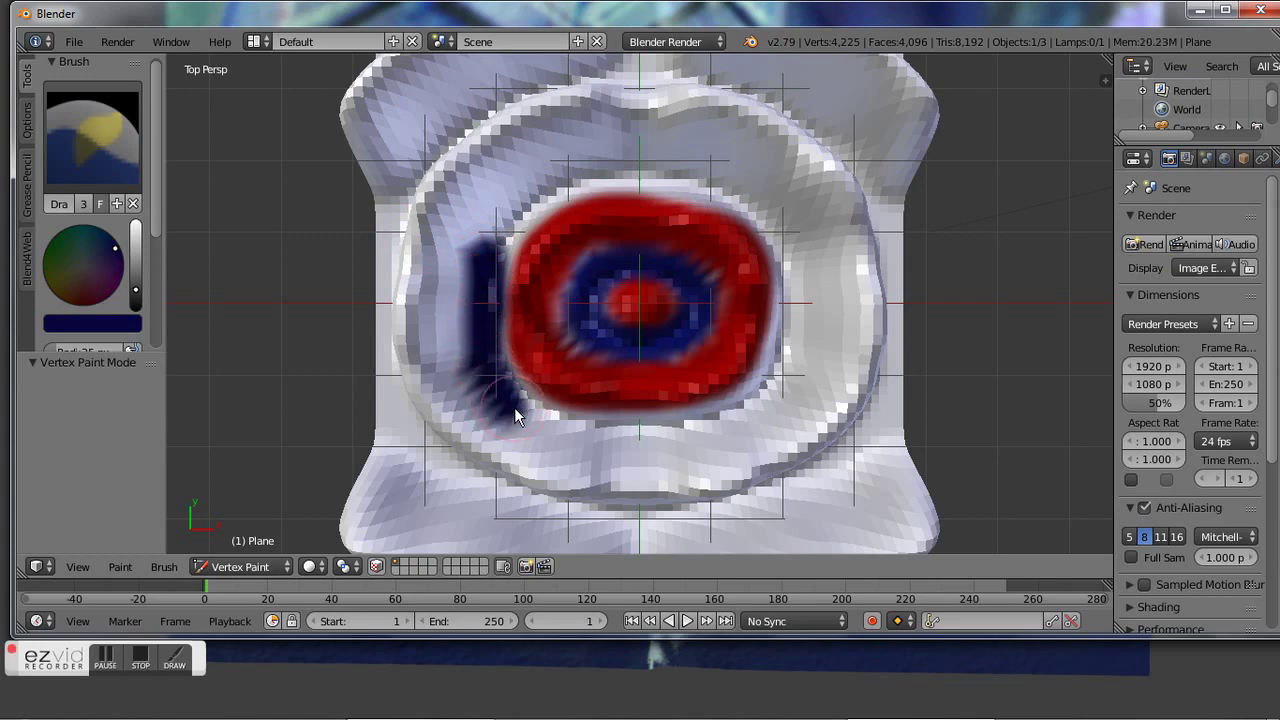
drag(557, 426, 595, 435)
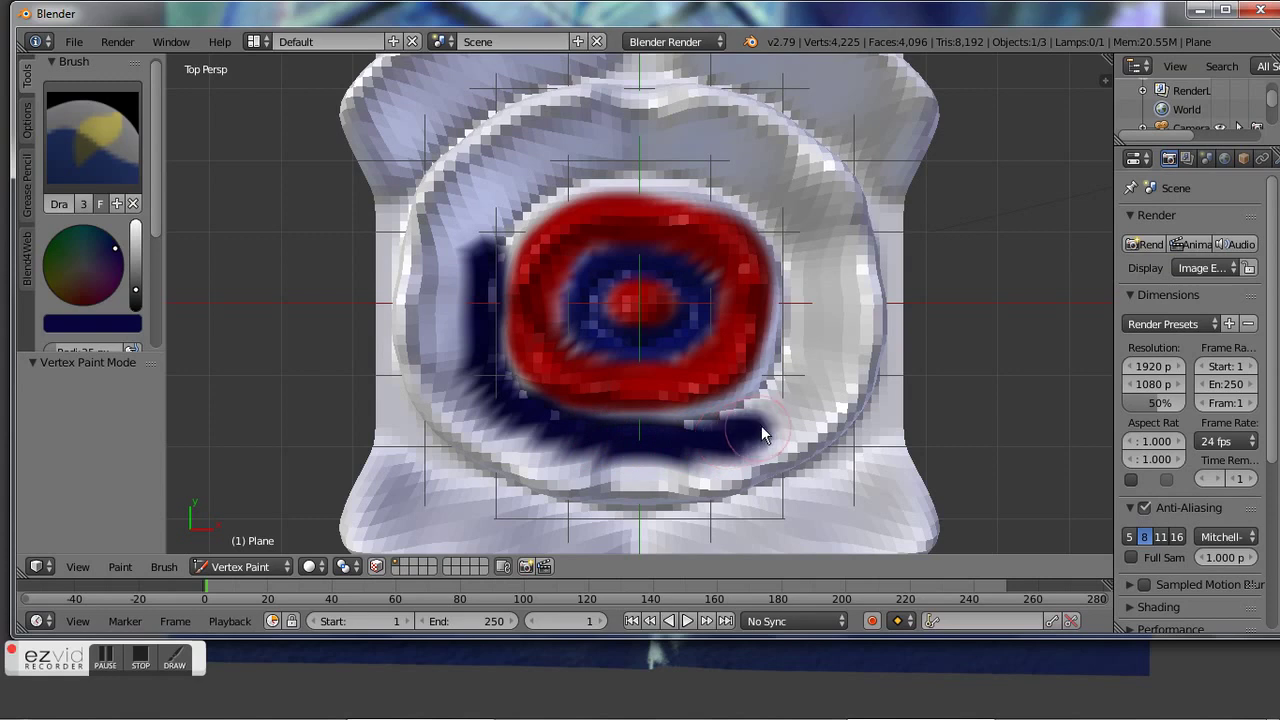
drag(789, 412, 815, 352)
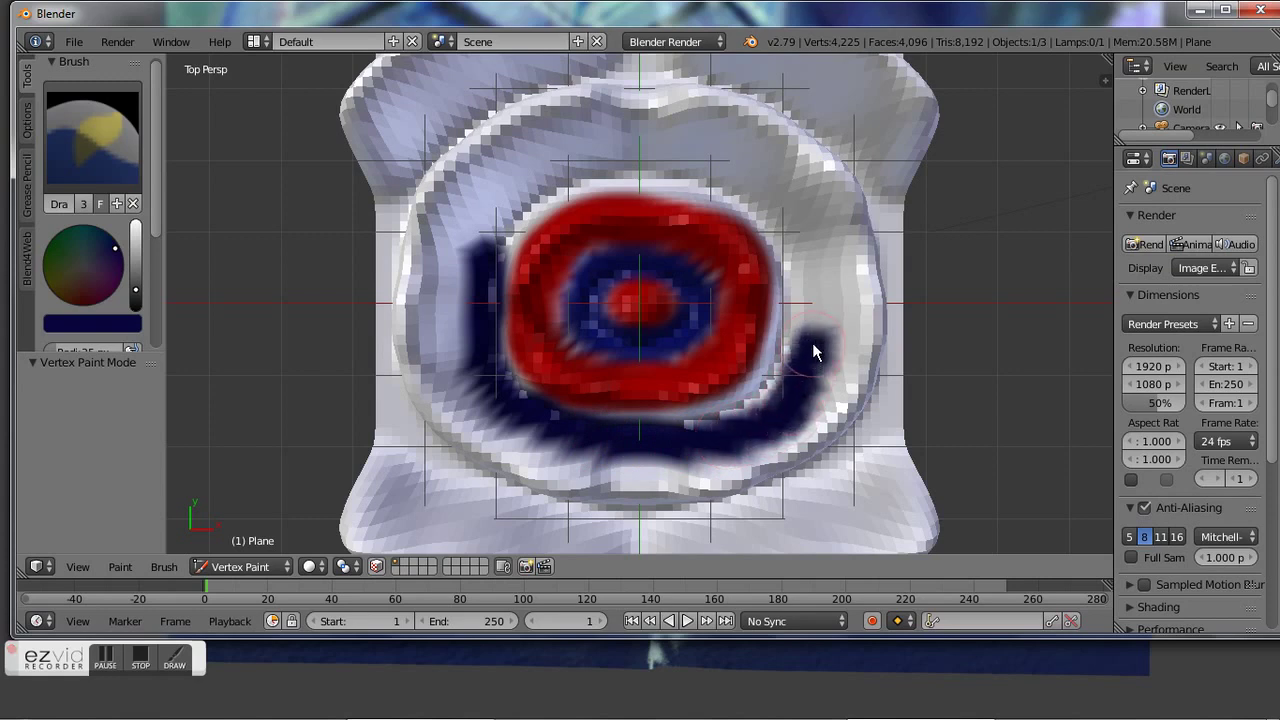
mouse_move(814, 277)
mouse_down()
mouse_move(802, 240)
mouse_move(737, 205)
mouse_up()
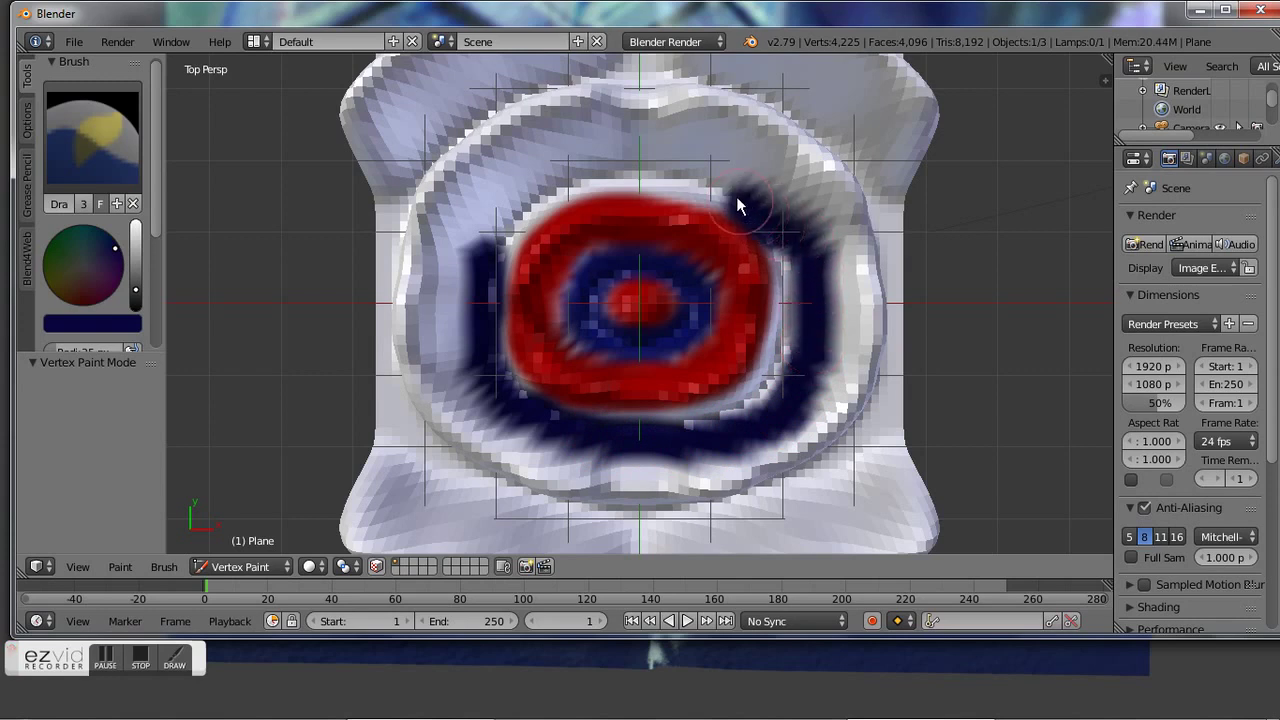
drag(681, 170, 571, 178)
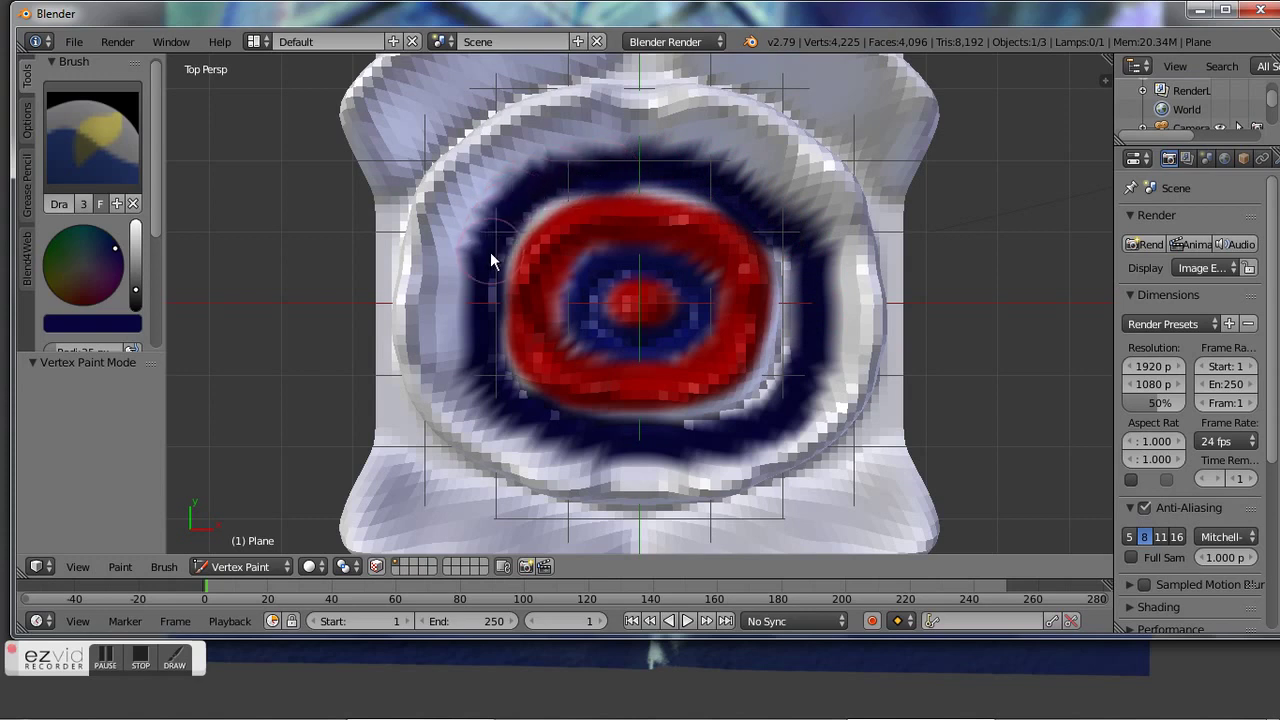
mouse_move(491, 257)
mouse_down()
mouse_move(480, 286)
mouse_move(488, 388)
mouse_move(546, 423)
mouse_move(714, 431)
mouse_move(752, 420)
mouse_move(803, 357)
mouse_move(753, 419)
mouse_move(717, 429)
mouse_move(774, 394)
mouse_move(800, 349)
mouse_up()
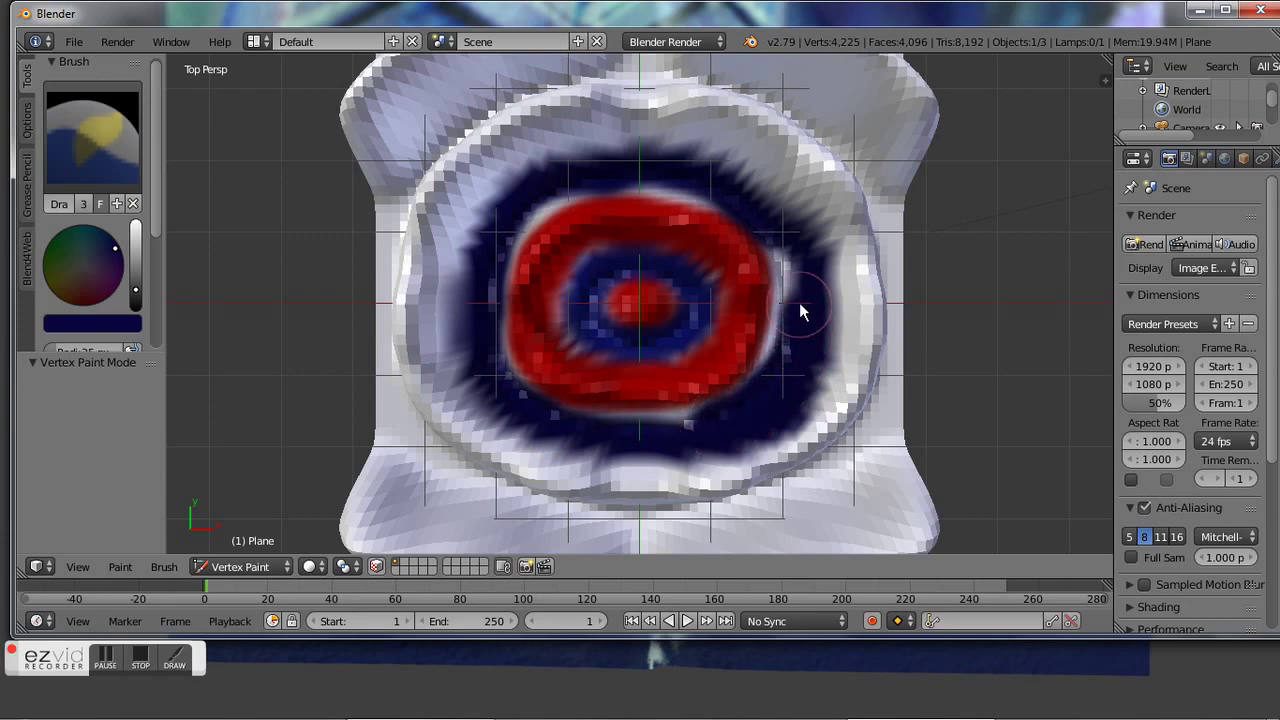
mouse_move(798, 298)
mouse_down()
mouse_move(783, 237)
mouse_move(801, 335)
mouse_move(791, 320)
mouse_move(752, 393)
mouse_move(657, 426)
mouse_move(603, 423)
mouse_move(538, 406)
mouse_move(487, 329)
mouse_move(482, 272)
mouse_up()
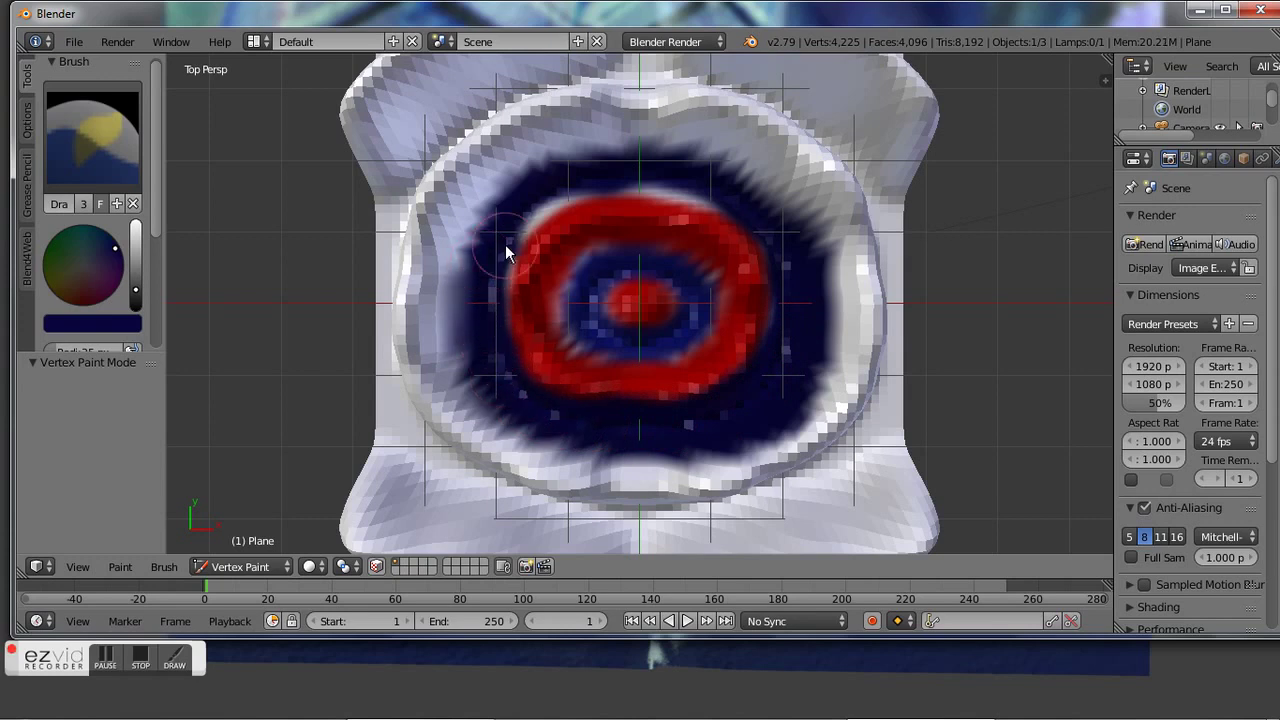
drag(514, 229, 531, 205)
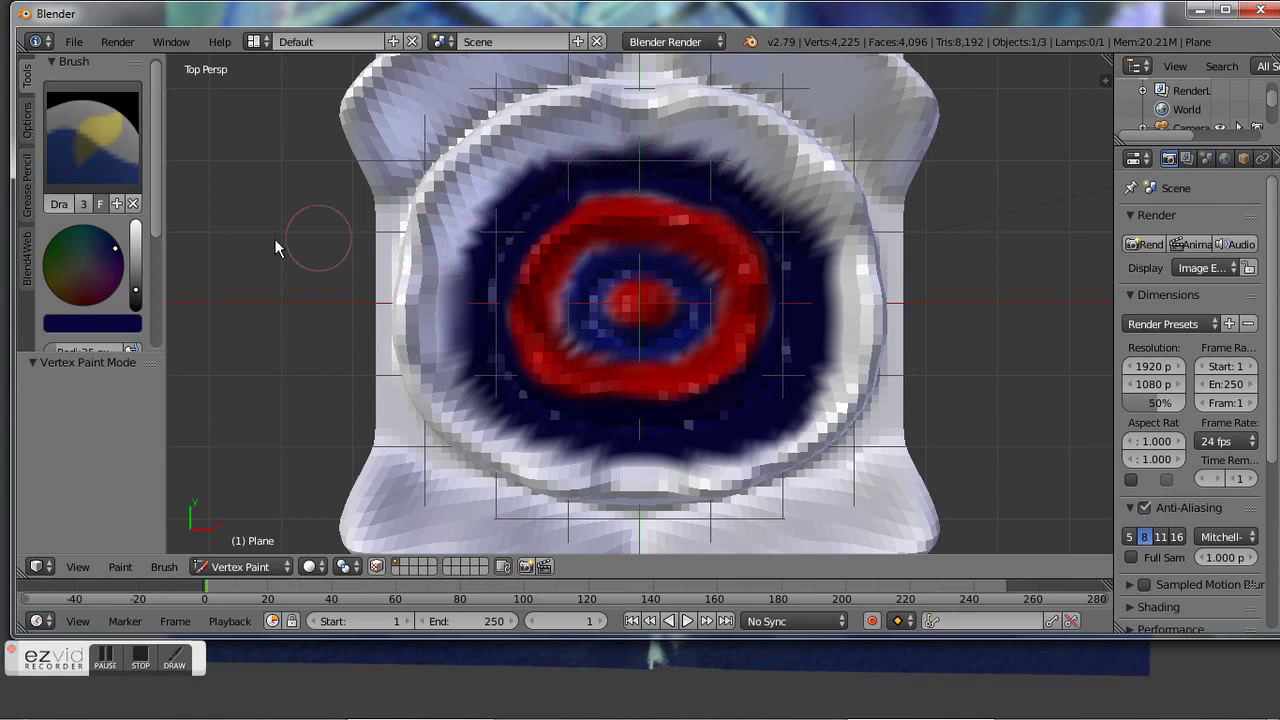
- Set a bright red brush and cover the white and pale streaks along the rim and left ring
click(85, 305)
drag(138, 279, 136, 267)
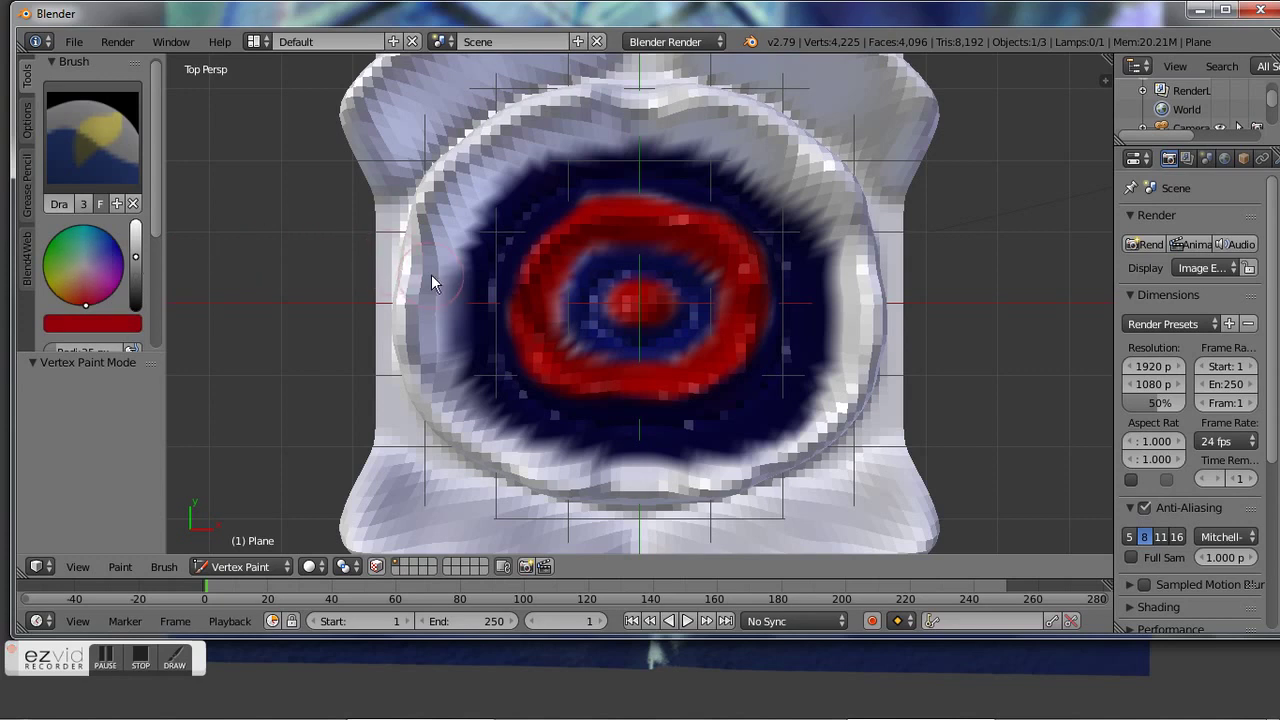
drag(431, 276, 426, 289)
mouse_move(423, 340)
mouse_down()
mouse_move(476, 434)
mouse_move(547, 467)
mouse_up()
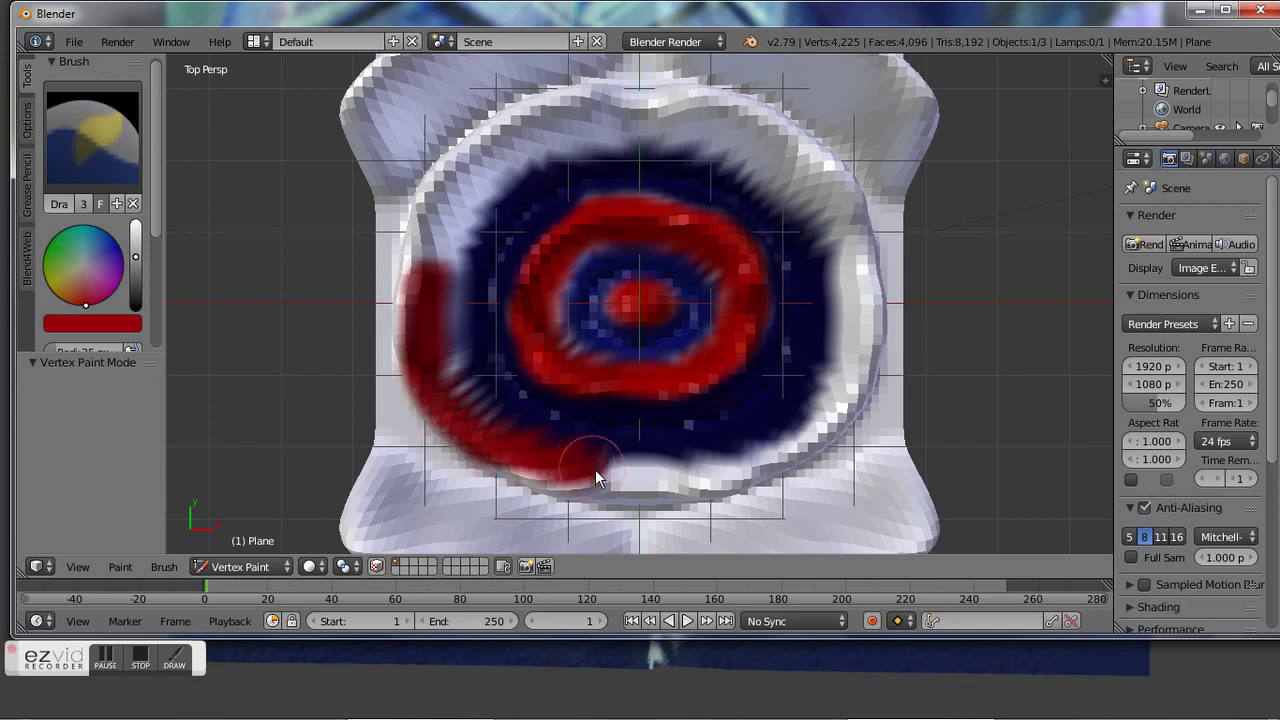
mouse_move(672, 479)
mouse_down()
mouse_move(765, 458)
mouse_move(840, 406)
mouse_move(862, 272)
mouse_move(836, 192)
mouse_move(802, 158)
mouse_up()
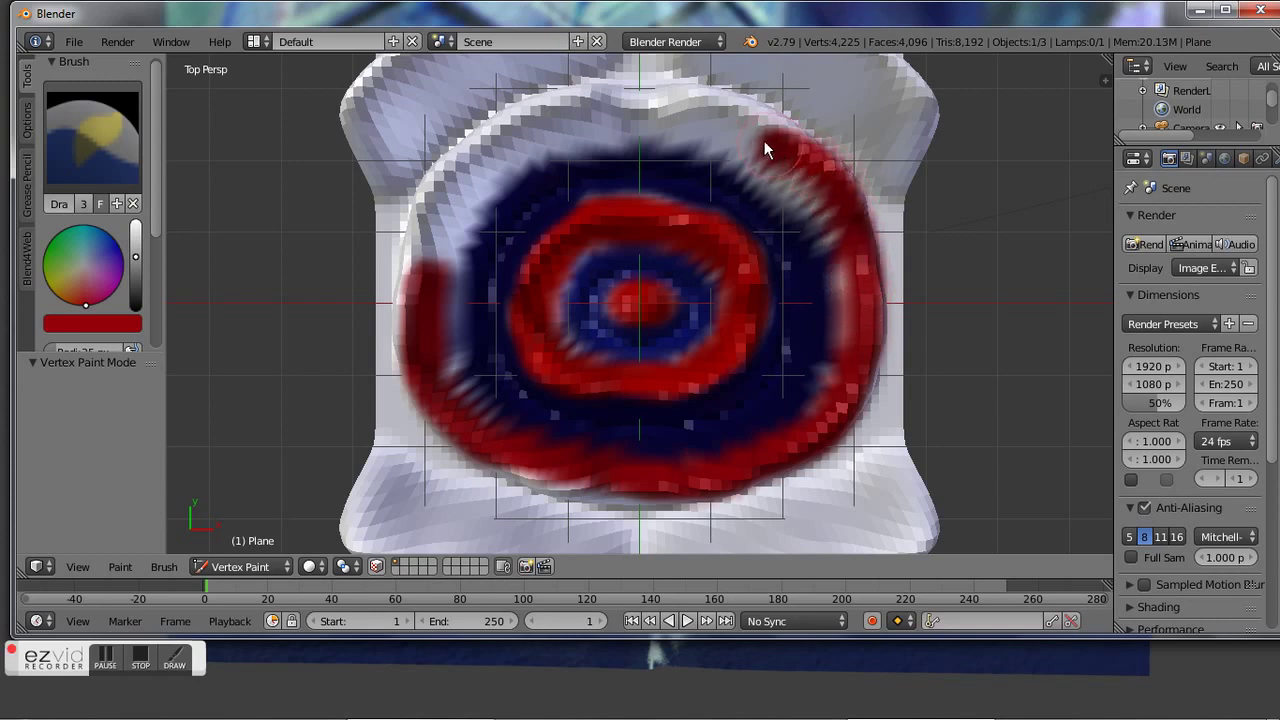
drag(669, 103, 516, 130)
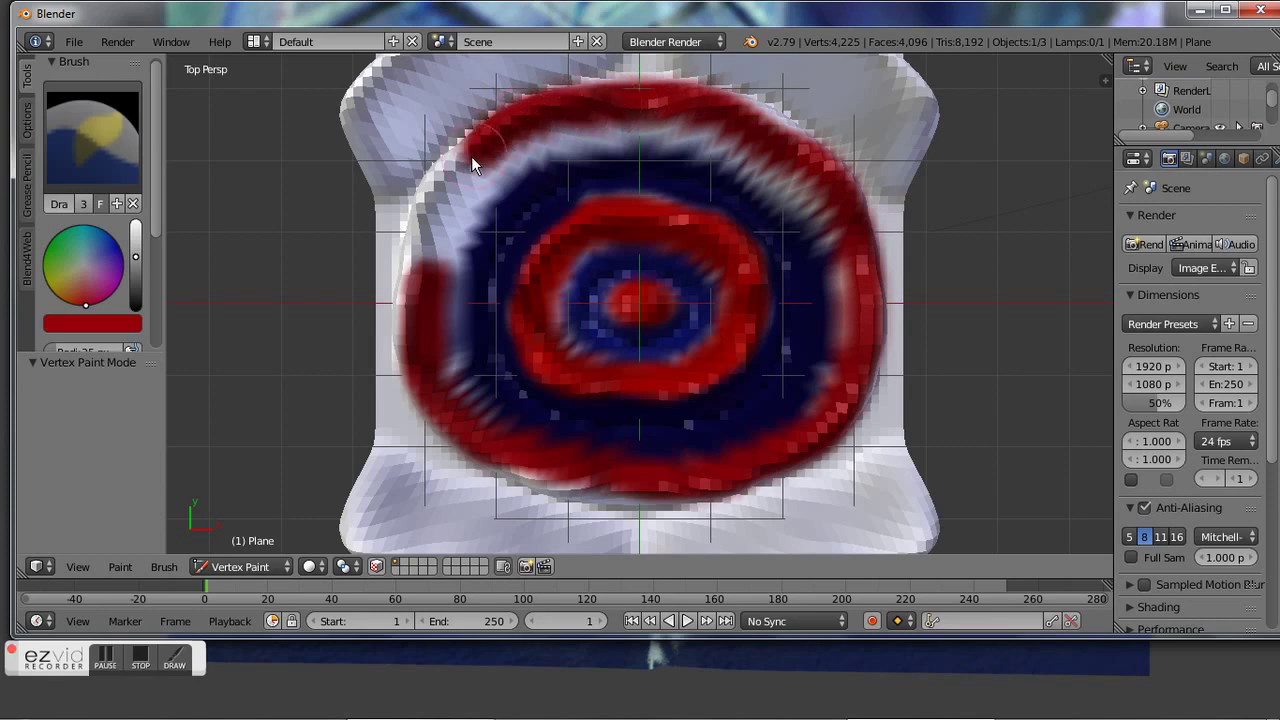
mouse_move(463, 163)
mouse_down()
mouse_move(434, 198)
mouse_move(420, 253)
mouse_move(540, 143)
mouse_move(591, 132)
mouse_up()
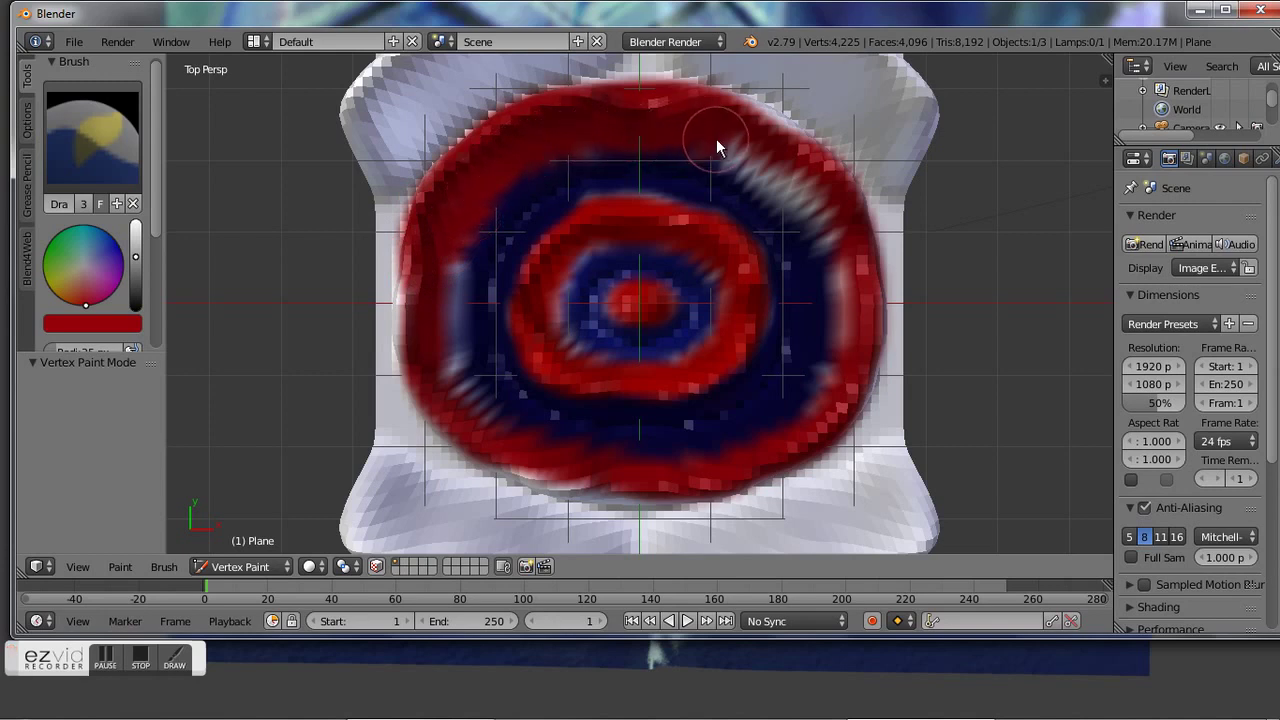
mouse_move(716, 140)
mouse_down()
mouse_move(823, 220)
mouse_move(845, 262)
mouse_move(849, 329)
mouse_move(818, 418)
mouse_up()
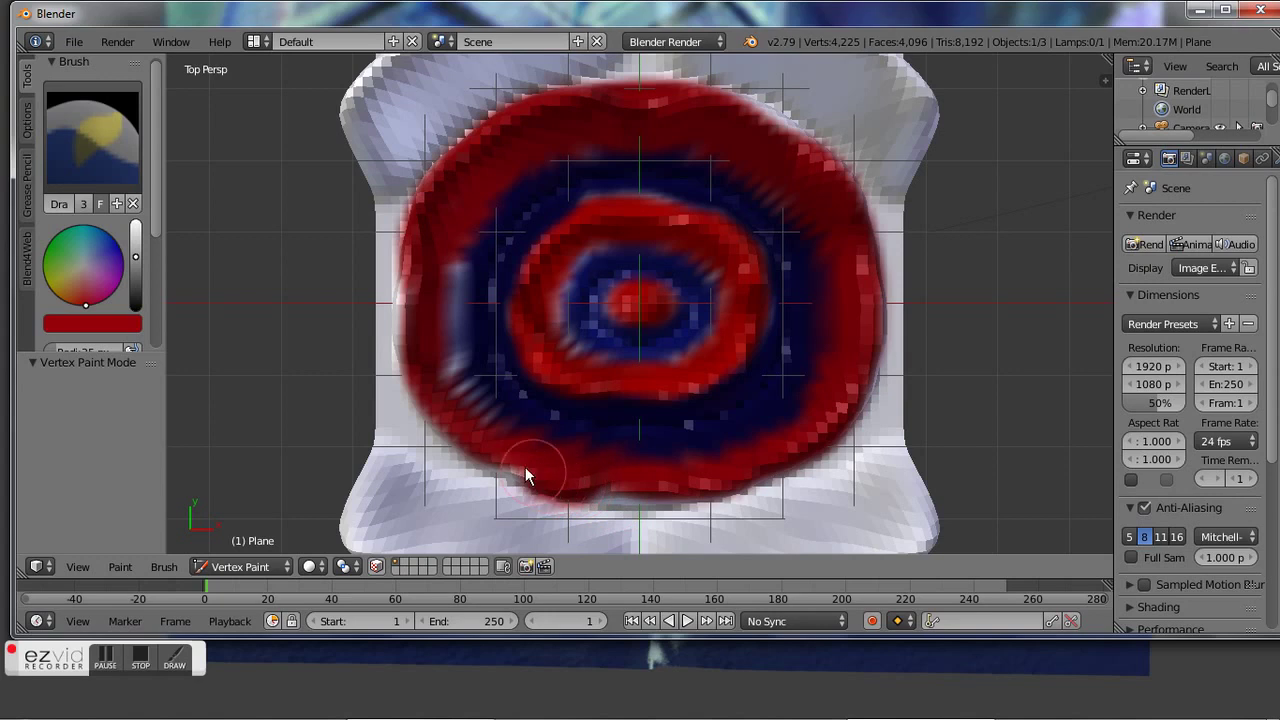
drag(543, 480, 465, 434)
mouse_move(530, 475)
mouse_down()
mouse_move(620, 508)
mouse_move(726, 486)
mouse_up()
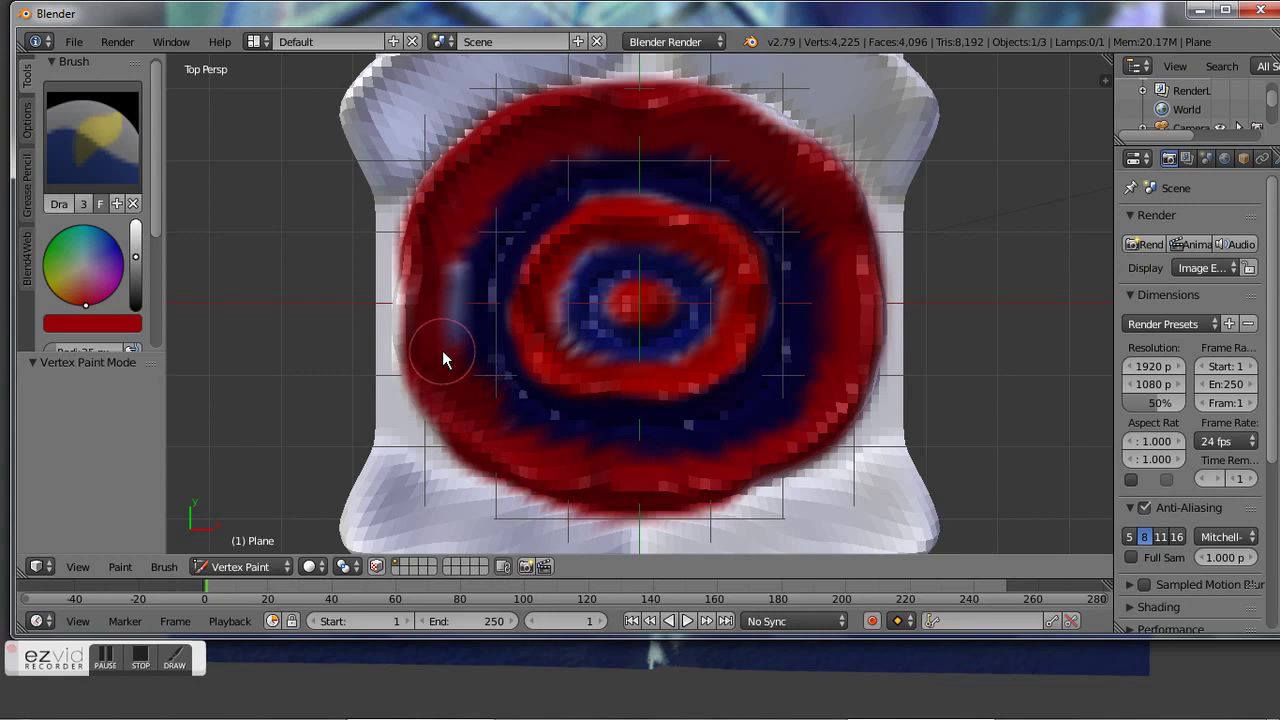
drag(443, 343, 443, 246)
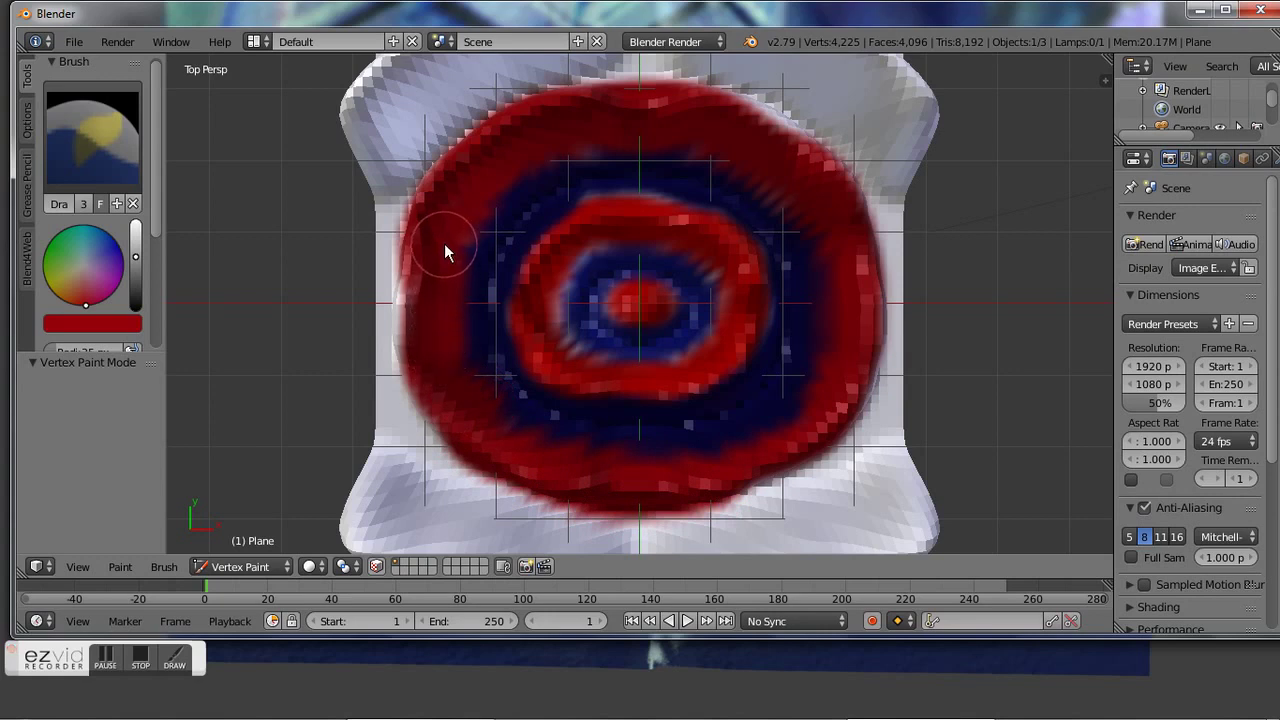
- Set a navy brush and paint the mesh's upper-left shoulder and right edge dark blue
click(116, 248)
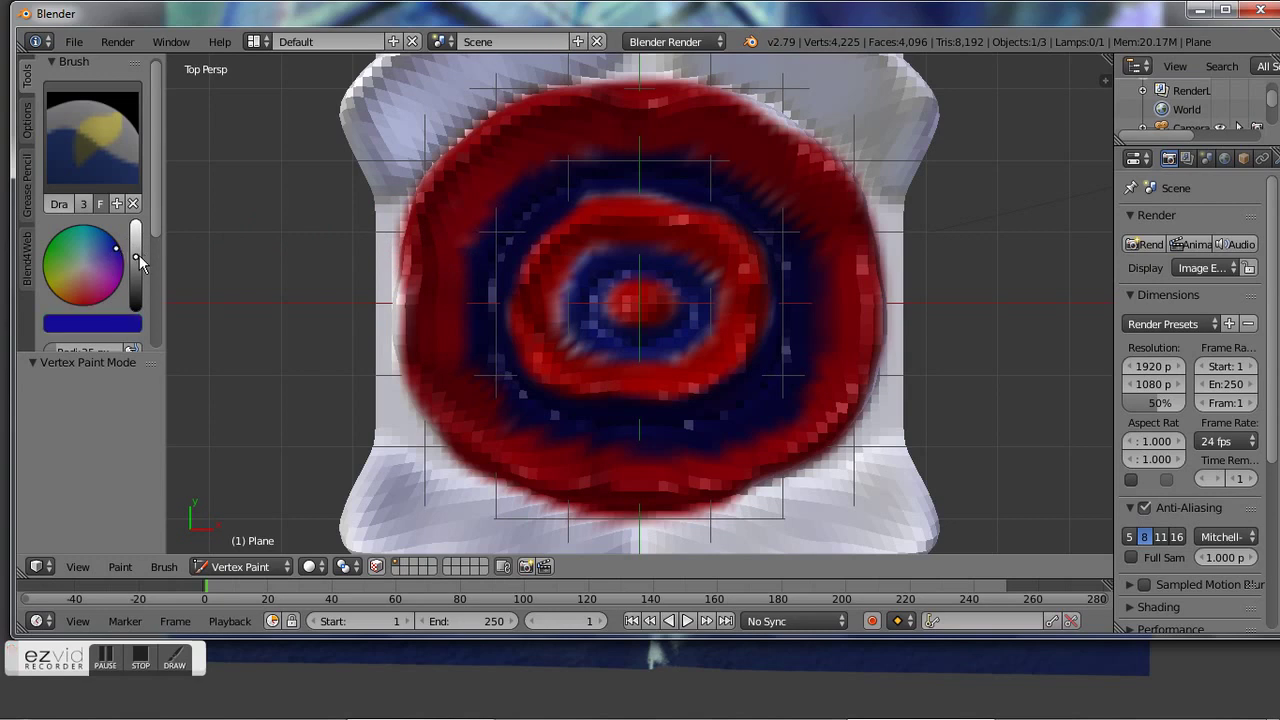
drag(136, 258, 136, 281)
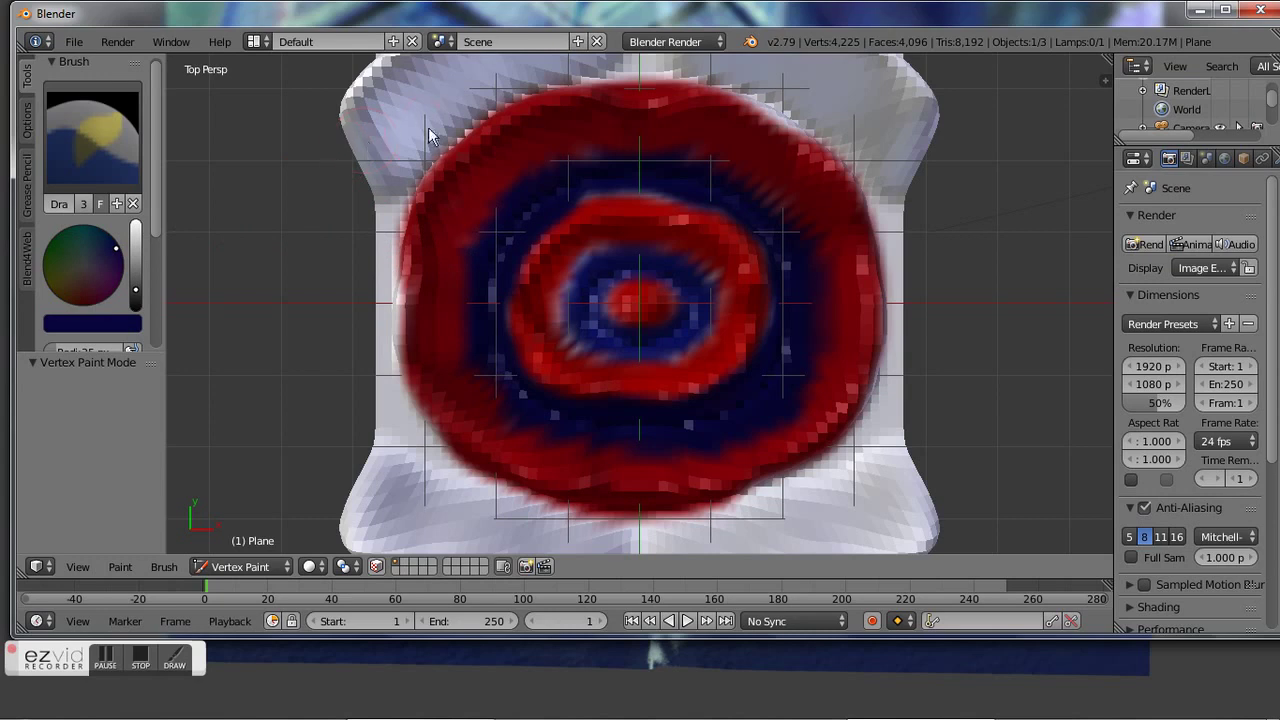
middle_drag(448, 111, 411, 237)
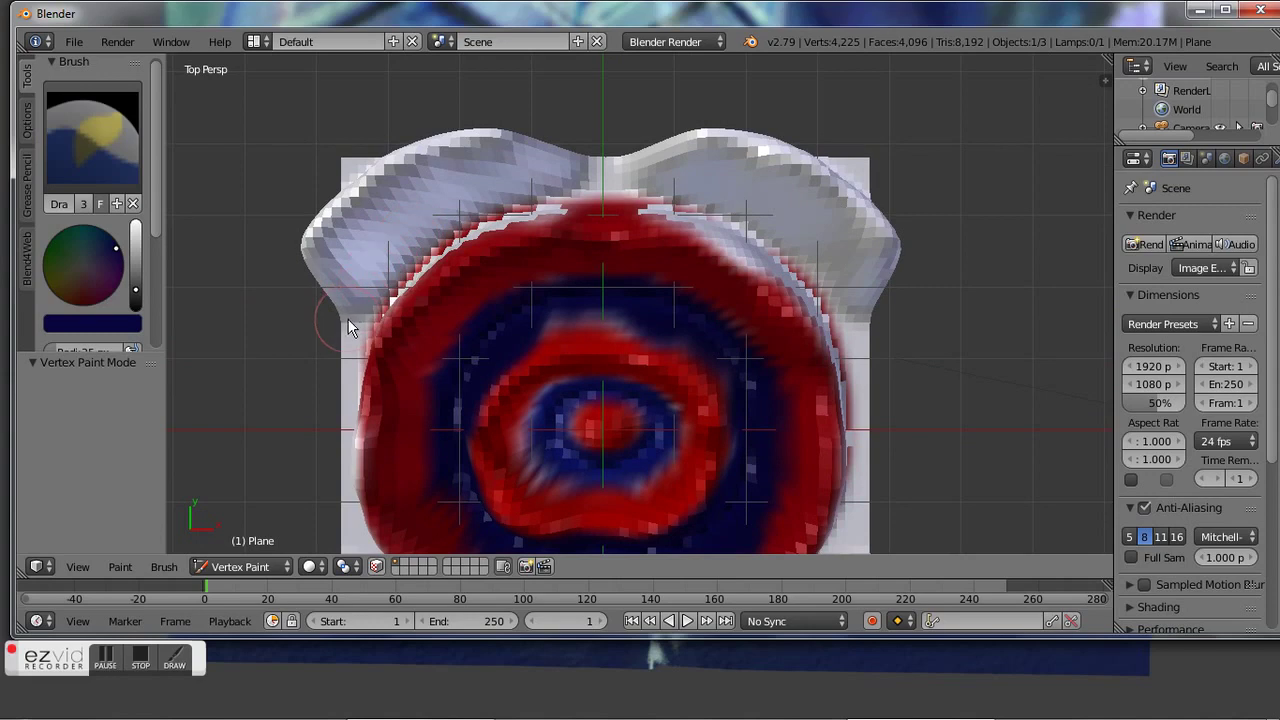
drag(348, 319, 440, 235)
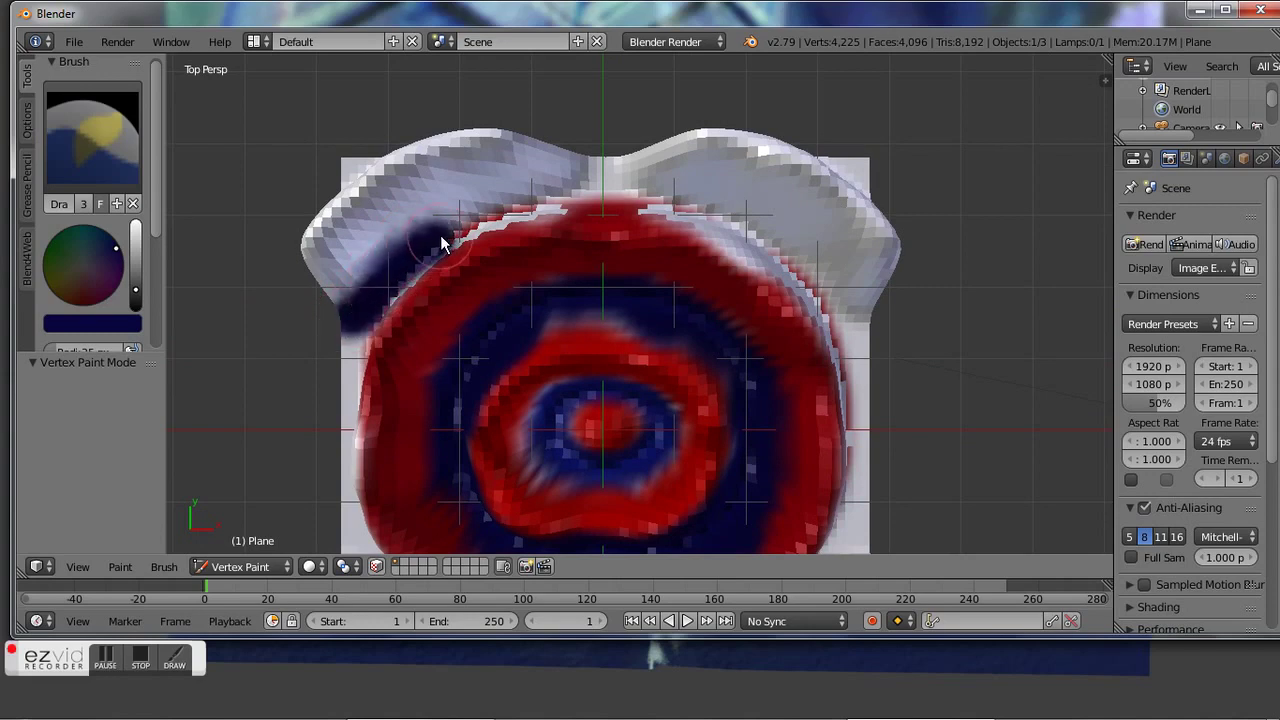
mouse_move(440, 235)
mouse_down()
mouse_move(475, 205)
mouse_move(597, 185)
mouse_move(781, 228)
mouse_up()
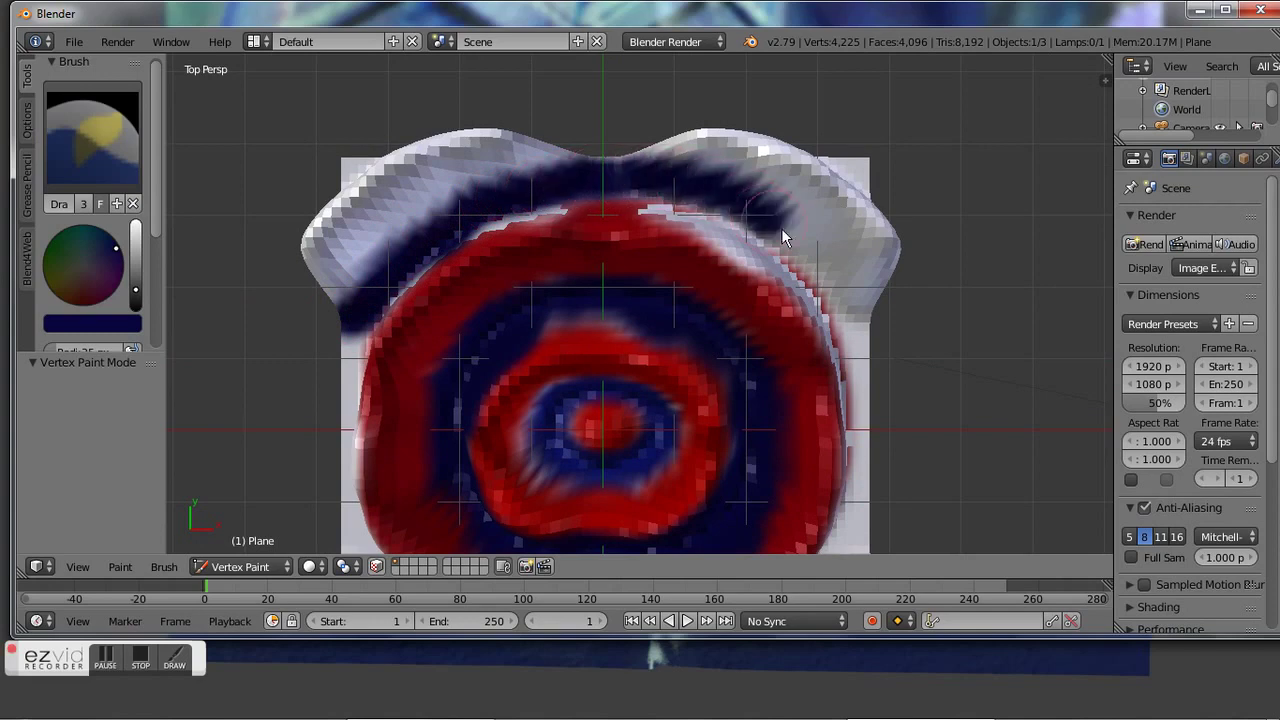
mouse_move(835, 291)
mouse_down()
mouse_move(868, 326)
mouse_move(869, 484)
mouse_up()
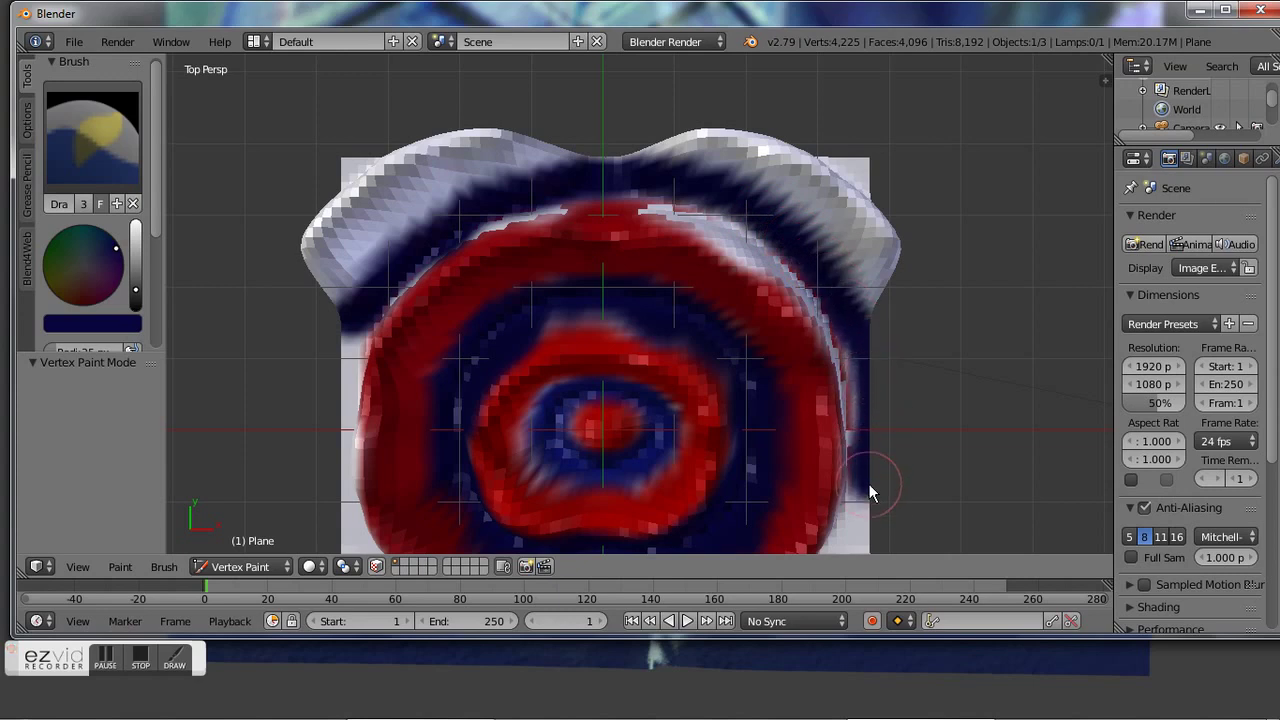
- Paint the left, lower-left and lower edges navy, then set the brush back to red
drag(368, 341, 347, 331)
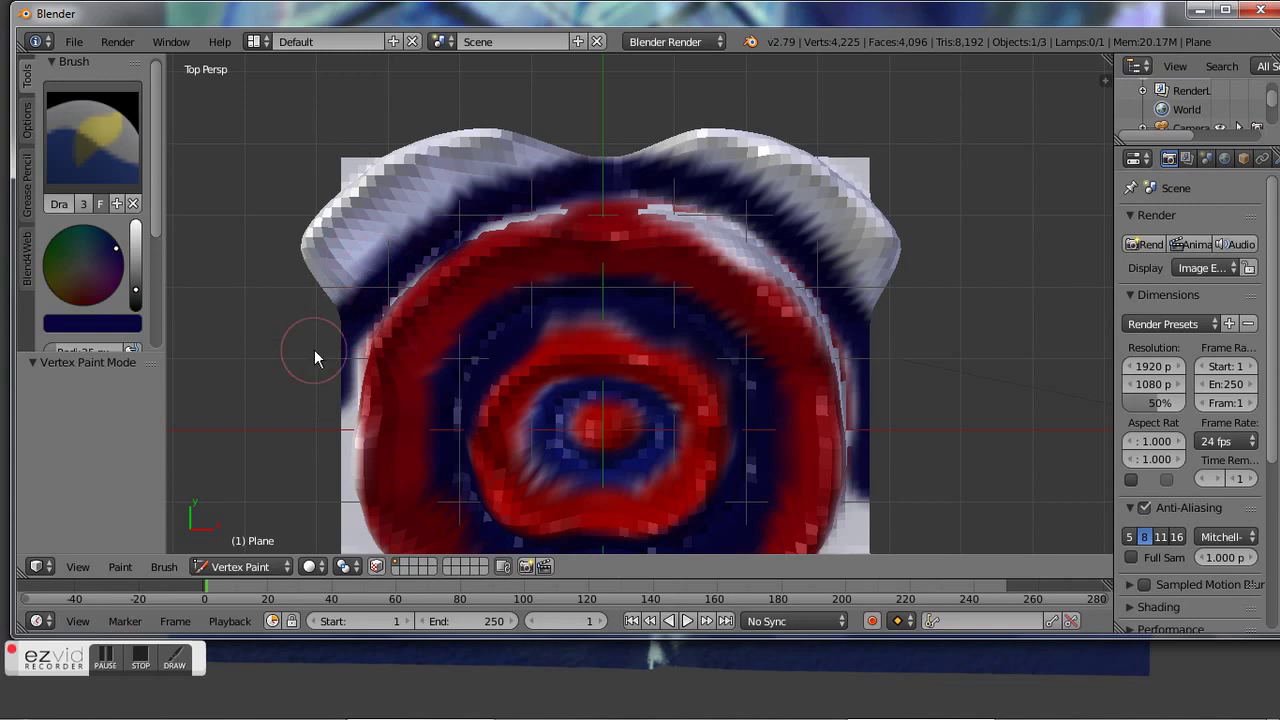
mouse_move(314, 349)
middle_down()
mouse_move(276, 198)
mouse_move(294, 149)
middle_up()
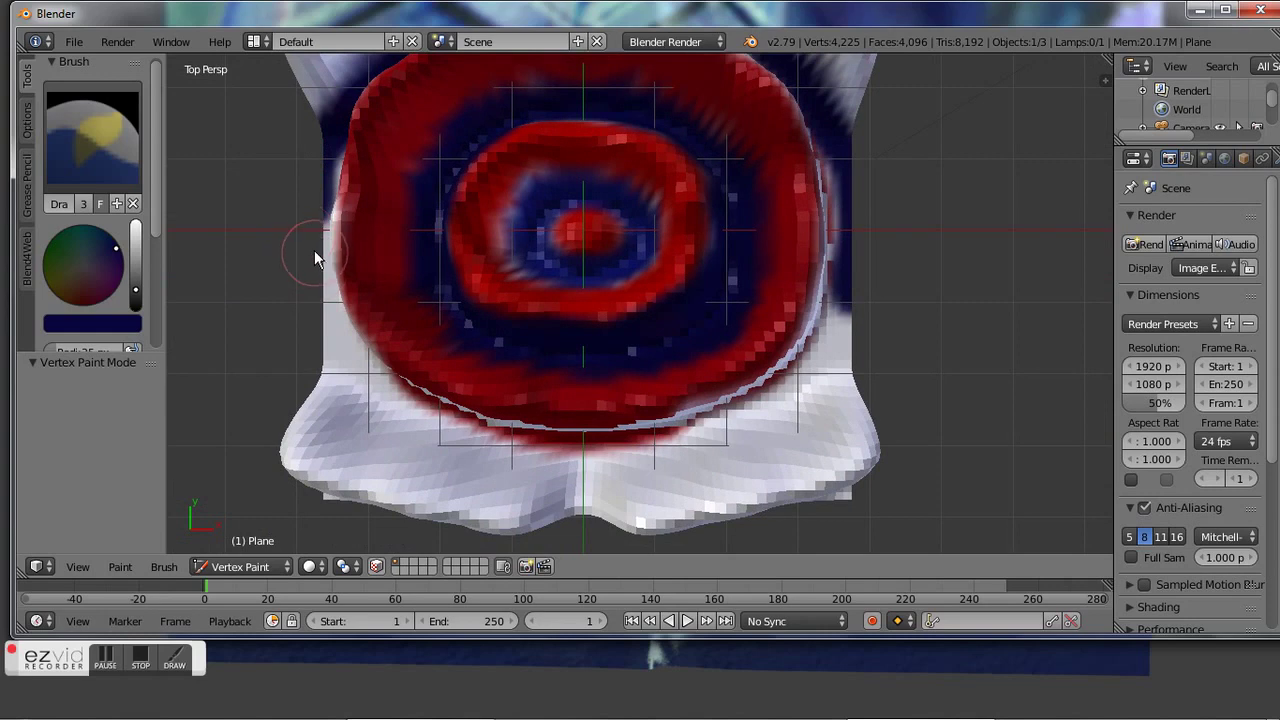
drag(318, 291, 310, 210)
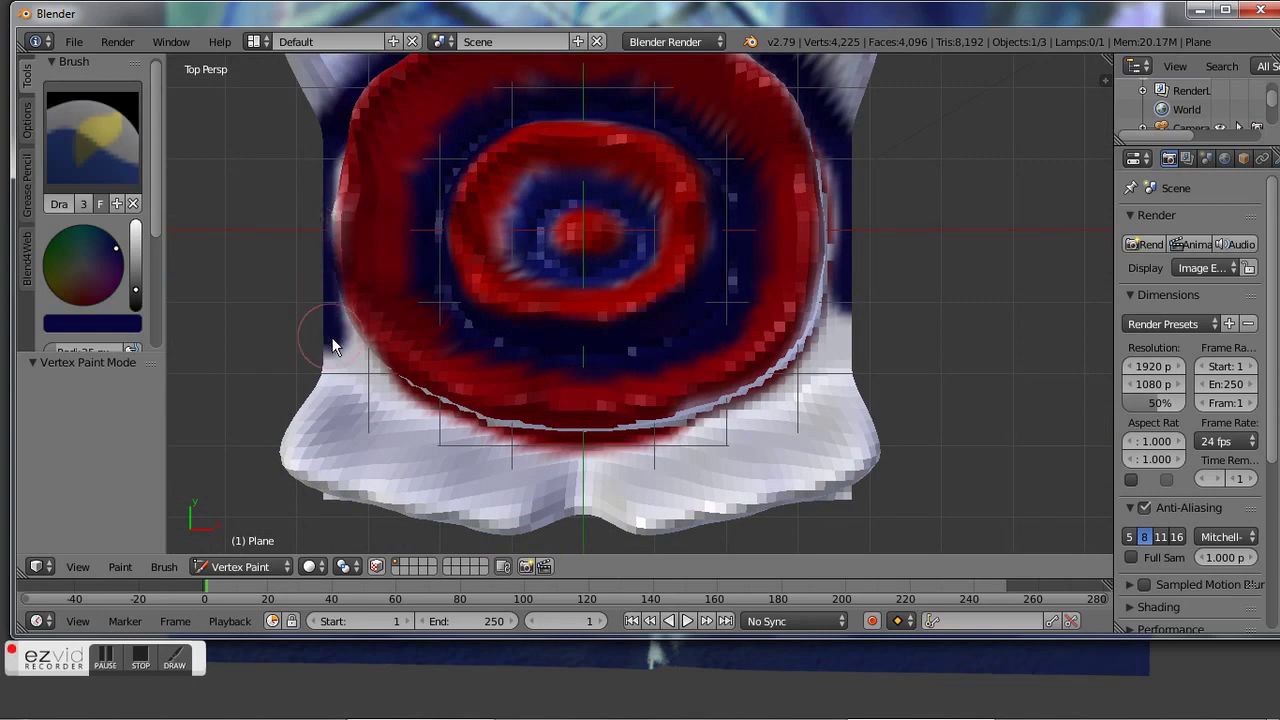
mouse_move(362, 381)
mouse_down()
mouse_move(343, 326)
mouse_move(354, 360)
mouse_move(423, 411)
mouse_move(458, 419)
mouse_up()
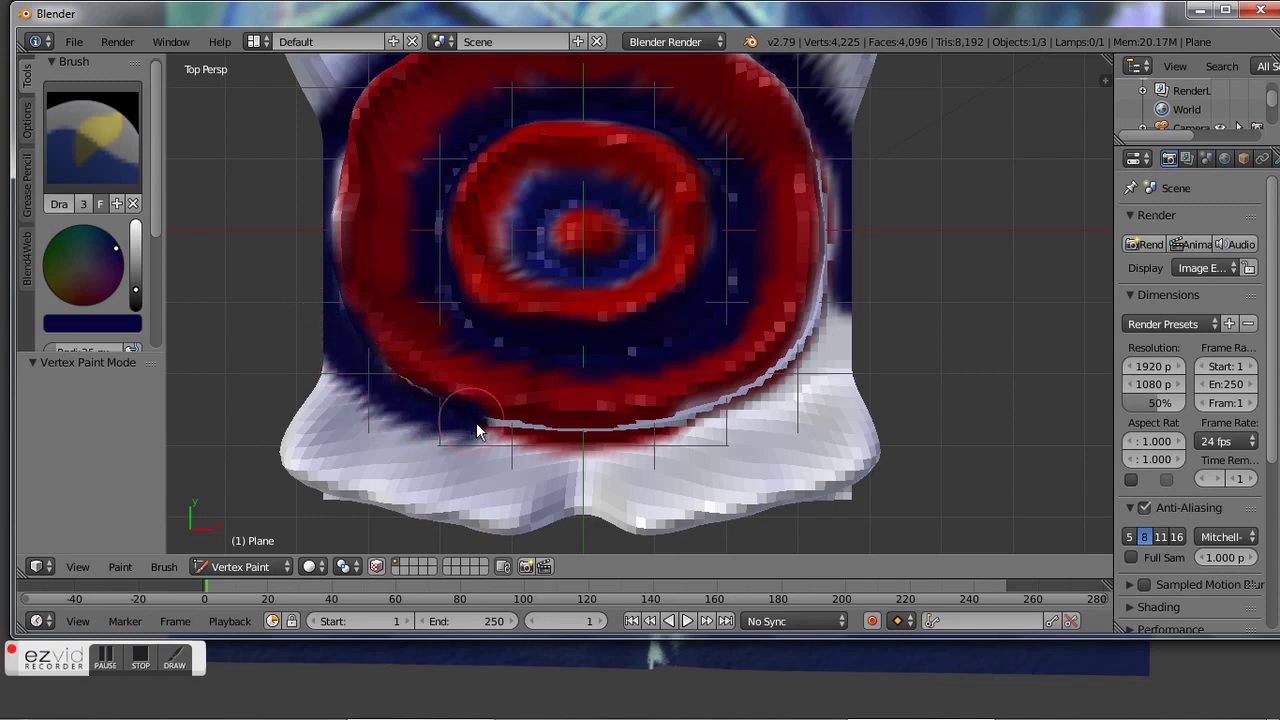
mouse_move(527, 439)
mouse_down()
mouse_move(685, 446)
mouse_move(746, 406)
mouse_move(645, 442)
mouse_move(826, 363)
mouse_move(792, 384)
mouse_move(827, 355)
mouse_move(845, 291)
mouse_move(786, 386)
mouse_move(837, 286)
mouse_move(848, 230)
mouse_move(817, 106)
mouse_up()
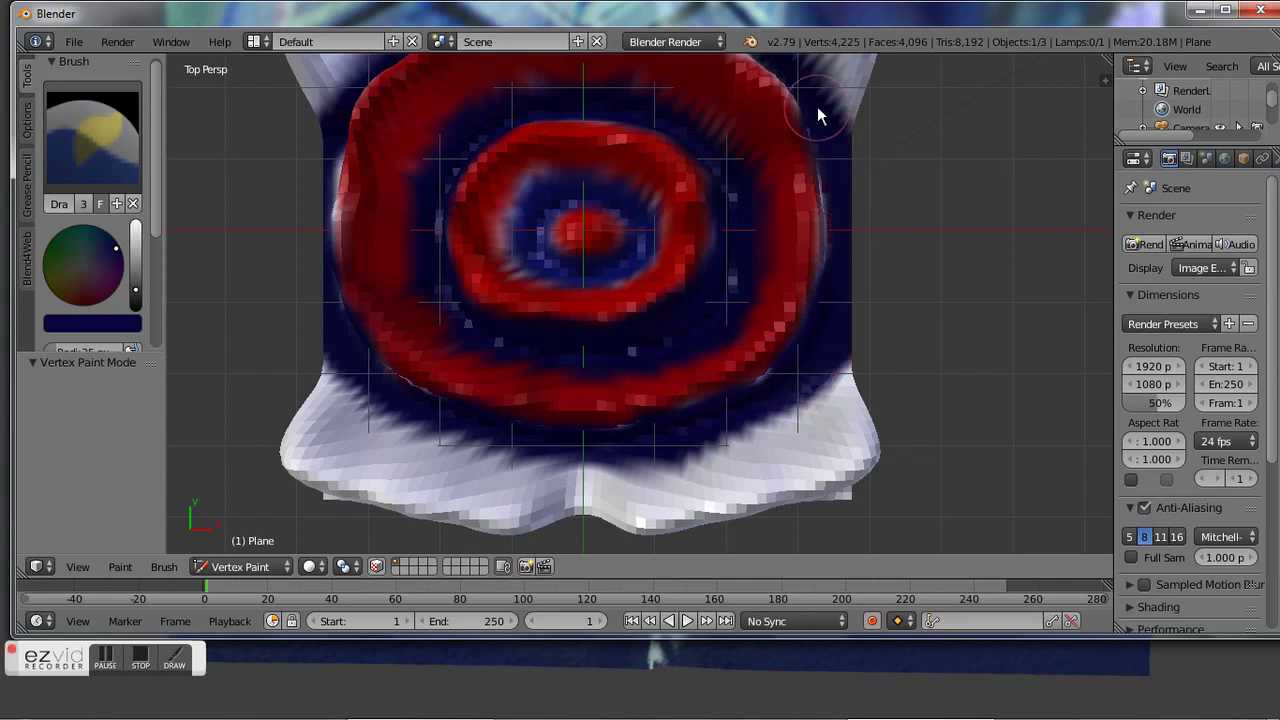
click(86, 305)
- Brighten the red brush and paint a red band along the white lower edge
drag(136, 291, 136, 266)
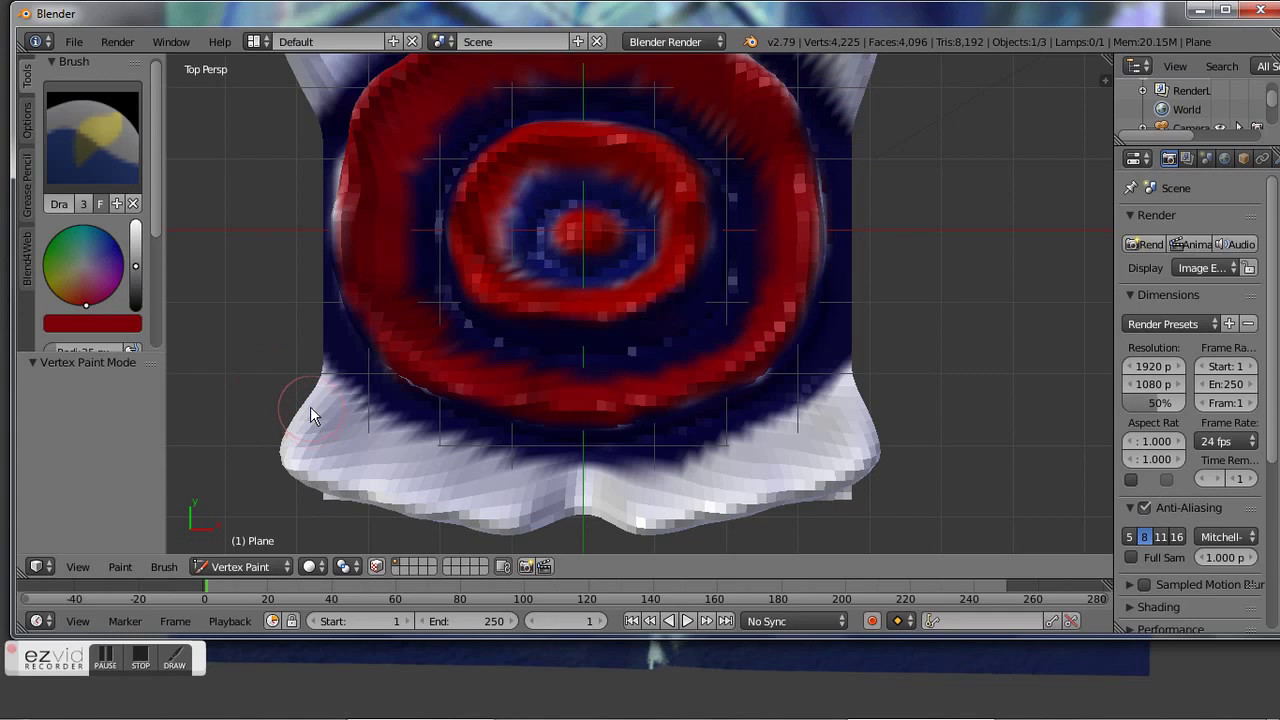
drag(292, 445, 301, 463)
mouse_move(361, 492)
mouse_down()
mouse_move(451, 528)
mouse_move(575, 506)
mouse_move(649, 526)
mouse_move(784, 504)
mouse_up()
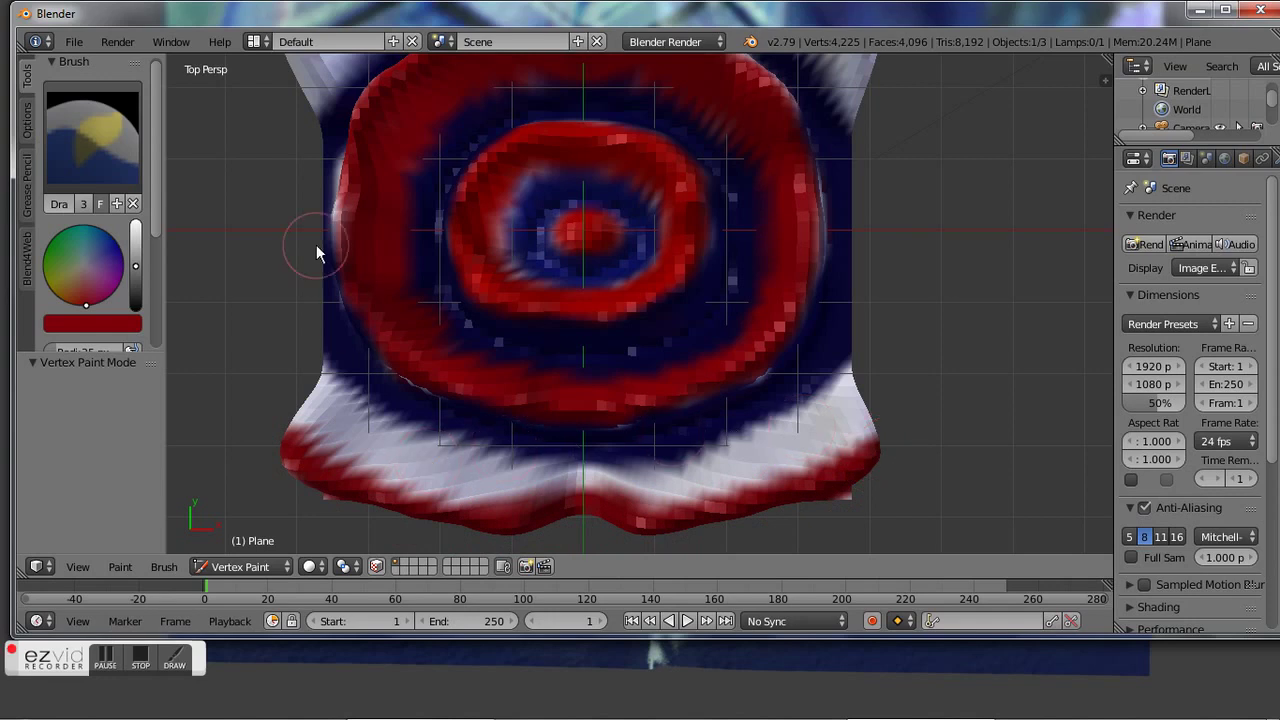
- In the top-down view, paint red along the upper-left and upper-right shoulder edges, then pick orange-brown
mouse_move(318, 253)
middle_down()
mouse_move(313, 286)
mouse_move(313, 273)
middle_up()
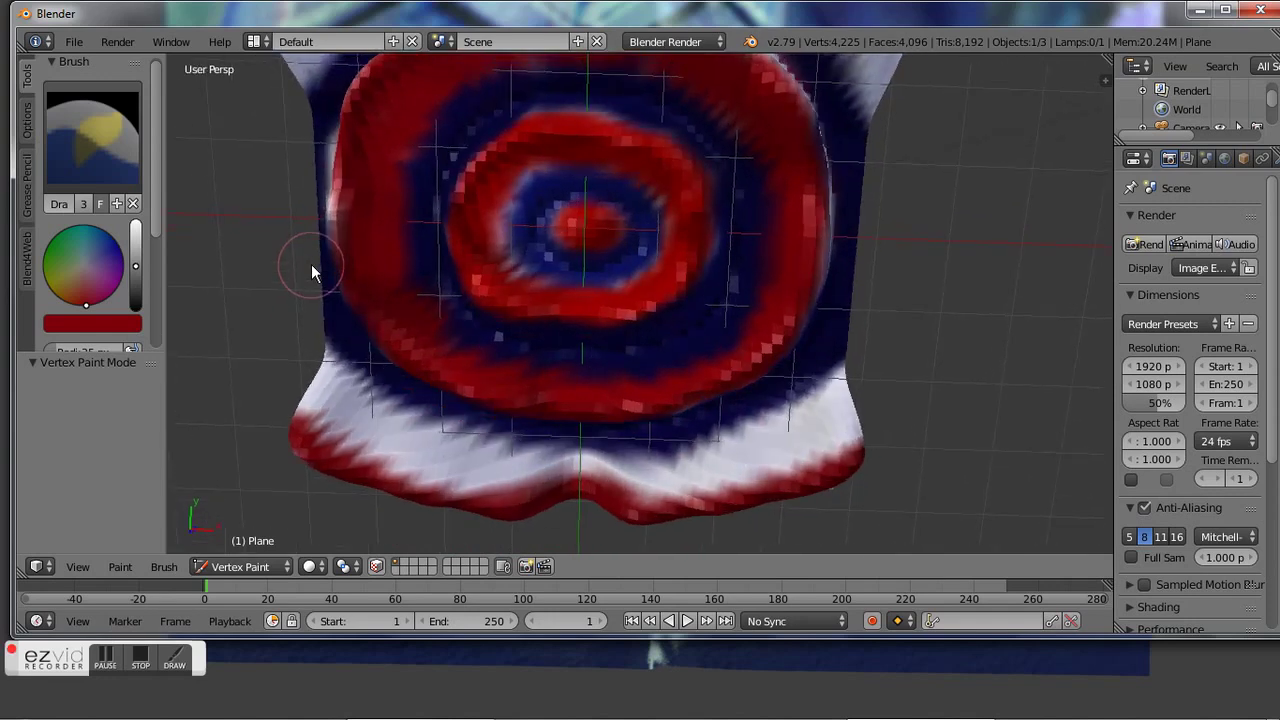
key(KP_7)
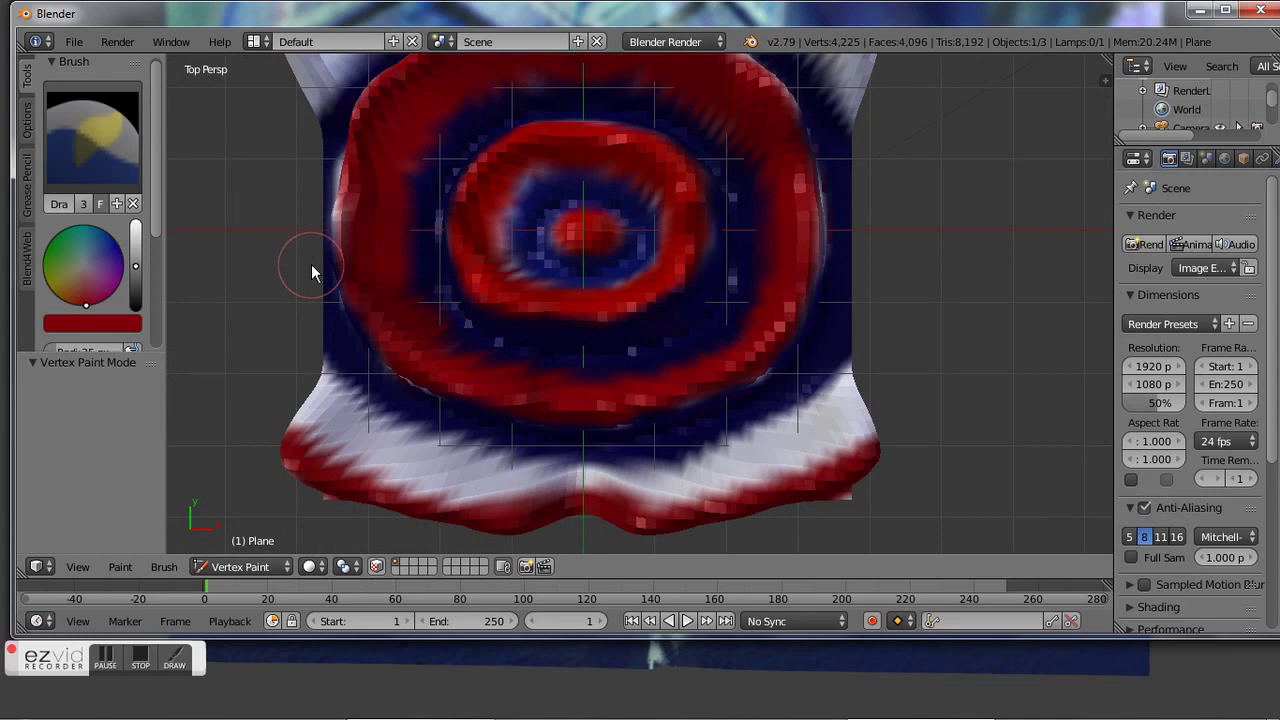
shift+middle_drag(311, 264, 302, 505)
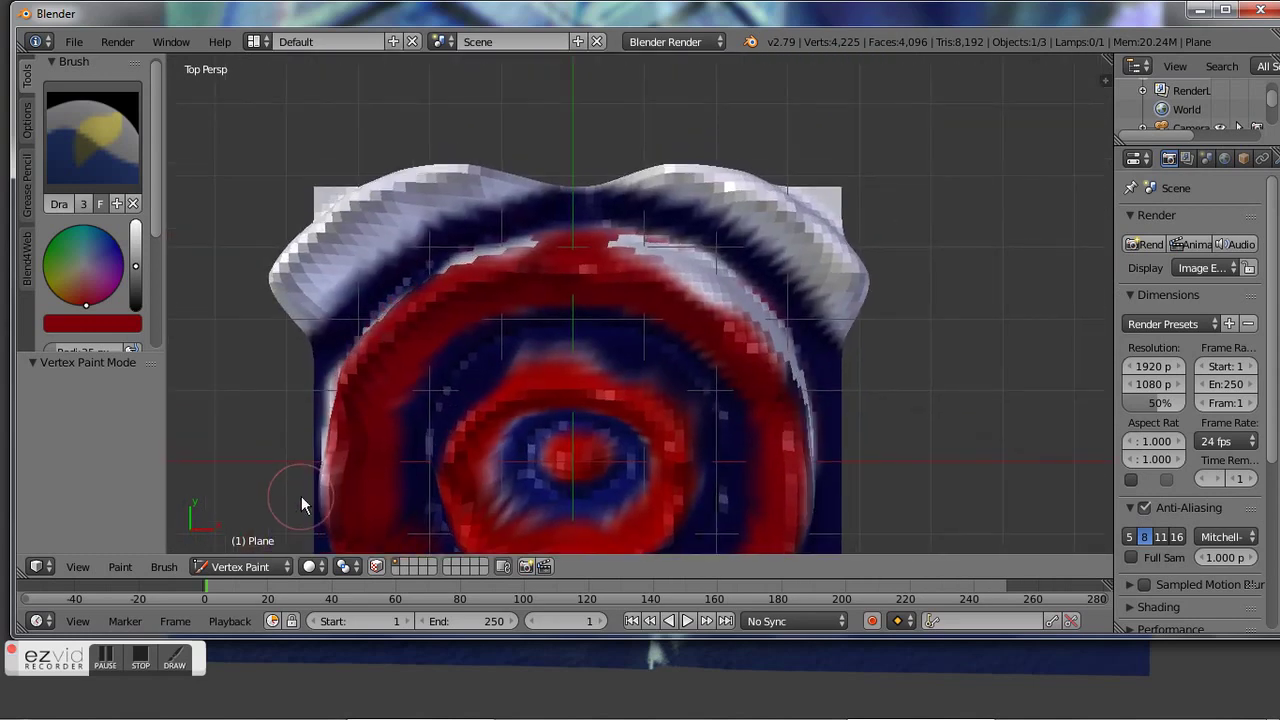
drag(294, 265, 326, 234)
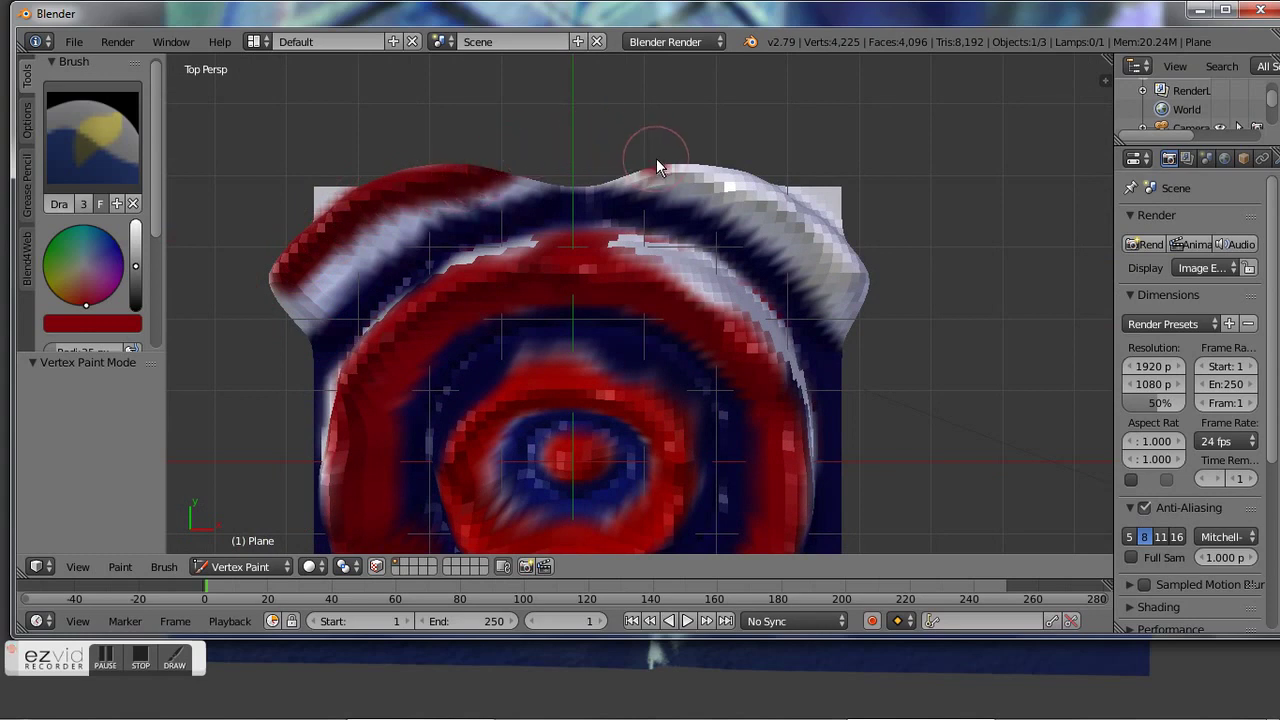
drag(732, 173, 795, 207)
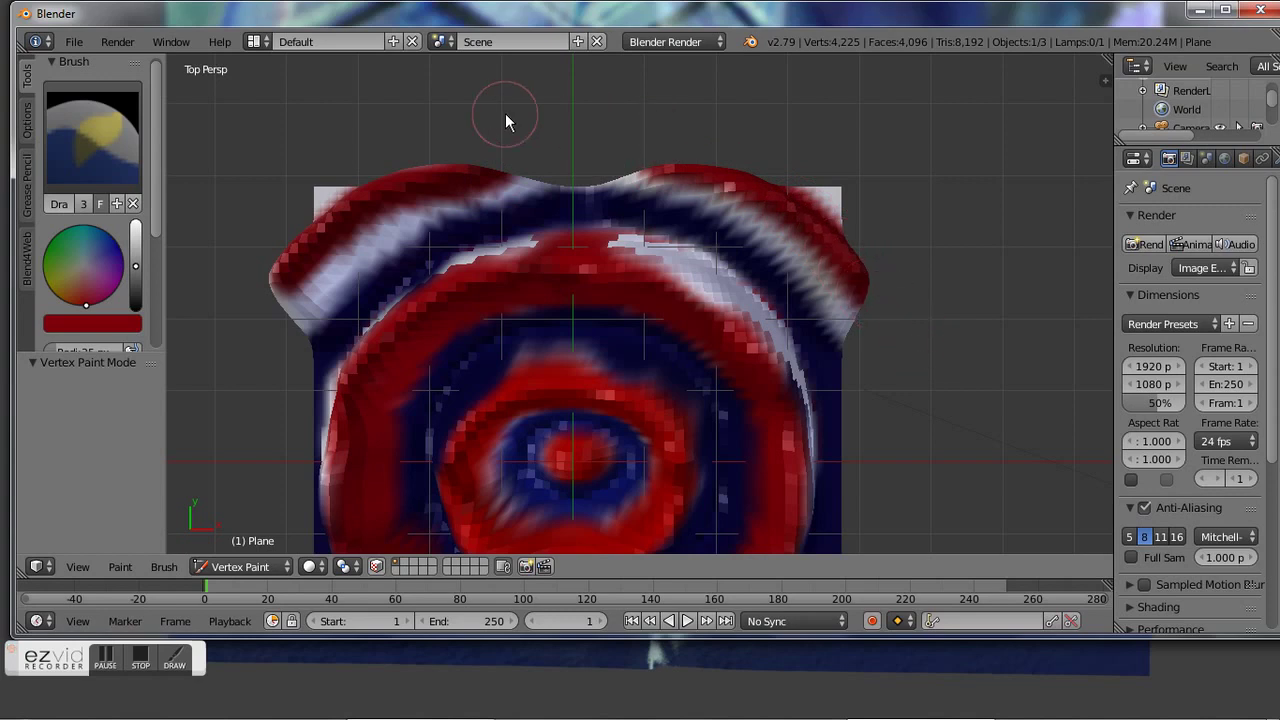
click(62, 294)
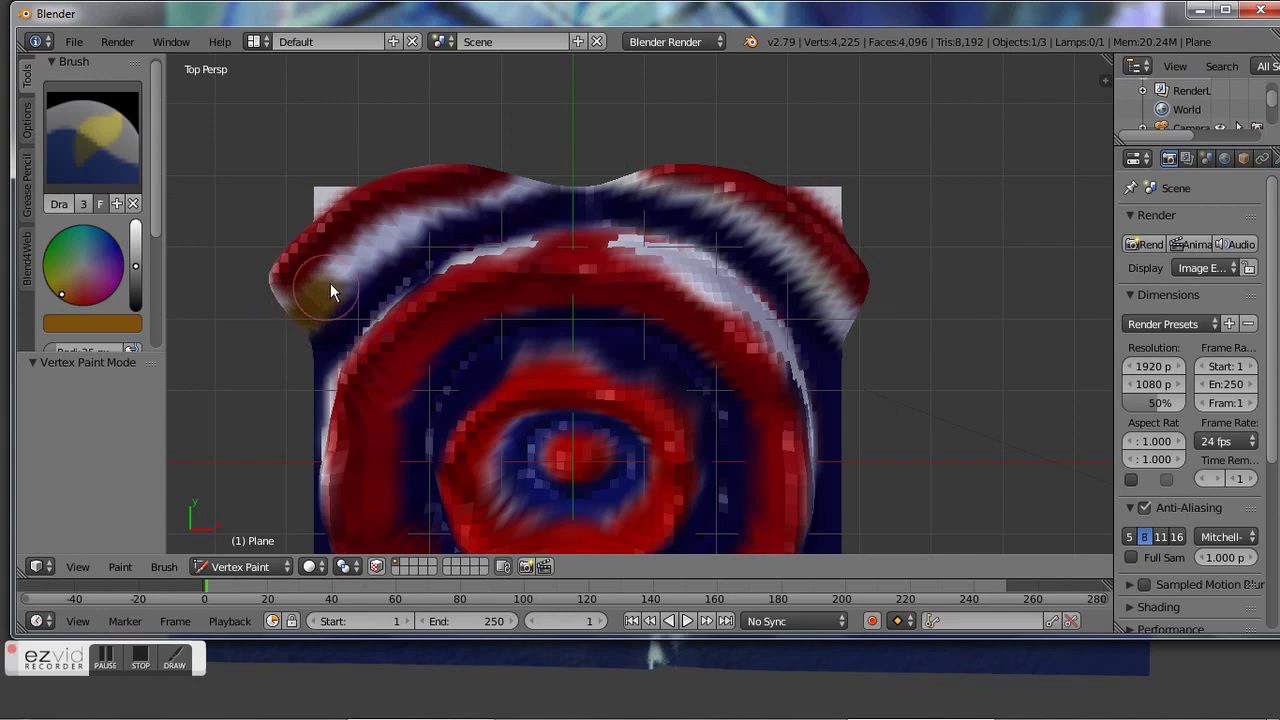
- Lighten the brush to a light tan and paint over the shoulders' red edges
click(373, 250)
drag(72, 274, 68, 286)
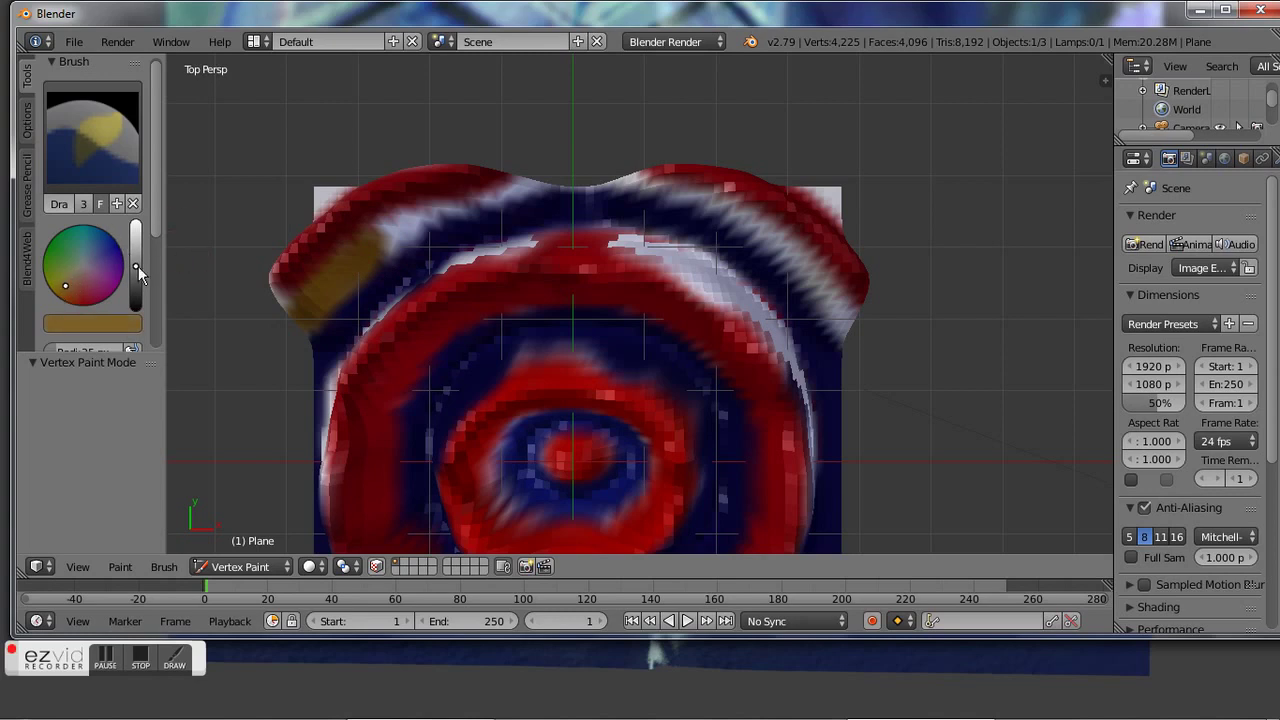
drag(136, 265, 136, 234)
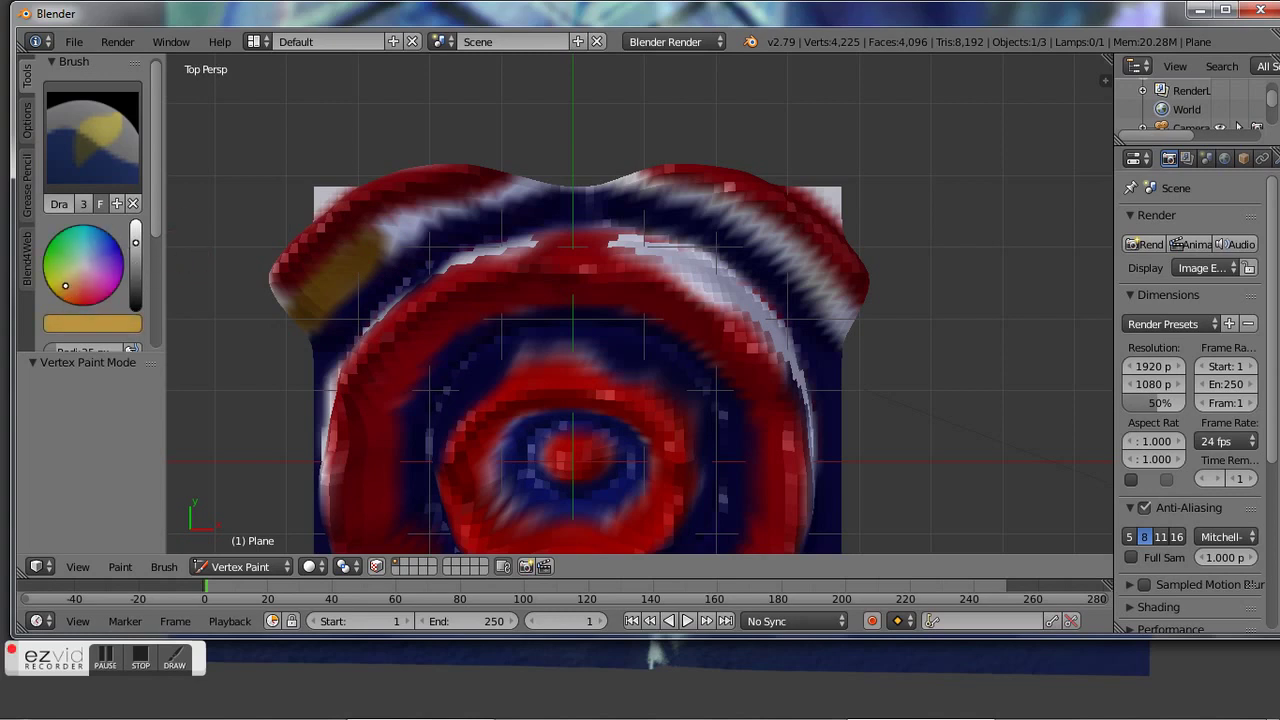
mouse_move(271, 300)
mouse_down()
mouse_move(302, 322)
mouse_move(315, 290)
mouse_move(401, 222)
mouse_move(591, 180)
mouse_move(735, 224)
mouse_move(877, 344)
mouse_up()
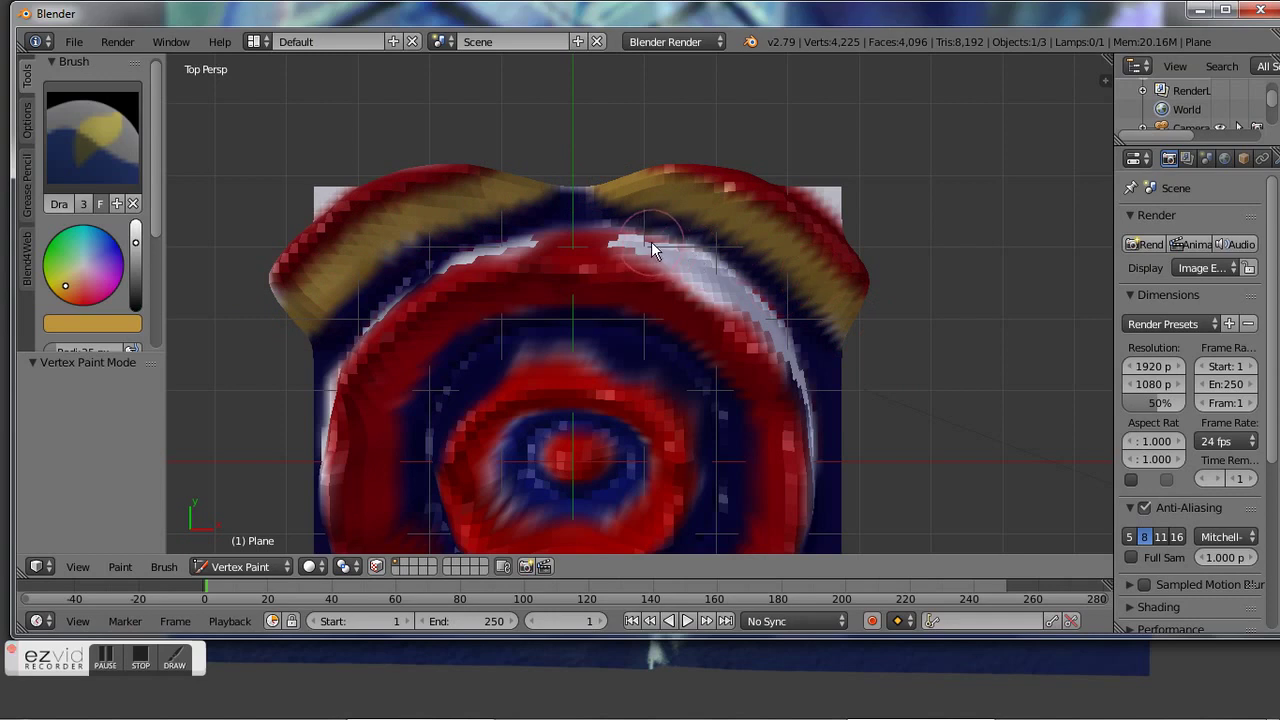
mouse_move(681, 256)
mouse_down()
mouse_move(778, 319)
mouse_move(639, 231)
mouse_up()
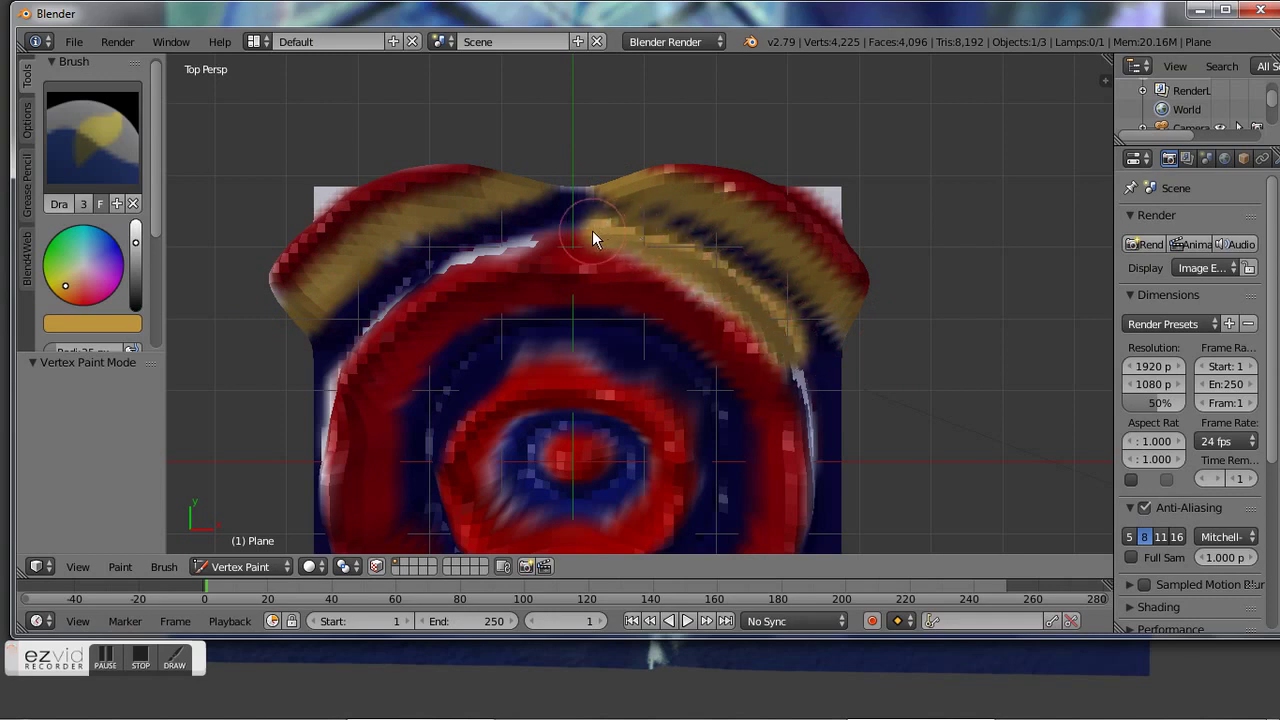
mouse_move(502, 245)
mouse_down()
mouse_move(607, 222)
mouse_move(402, 270)
mouse_move(321, 392)
mouse_move(326, 416)
mouse_up()
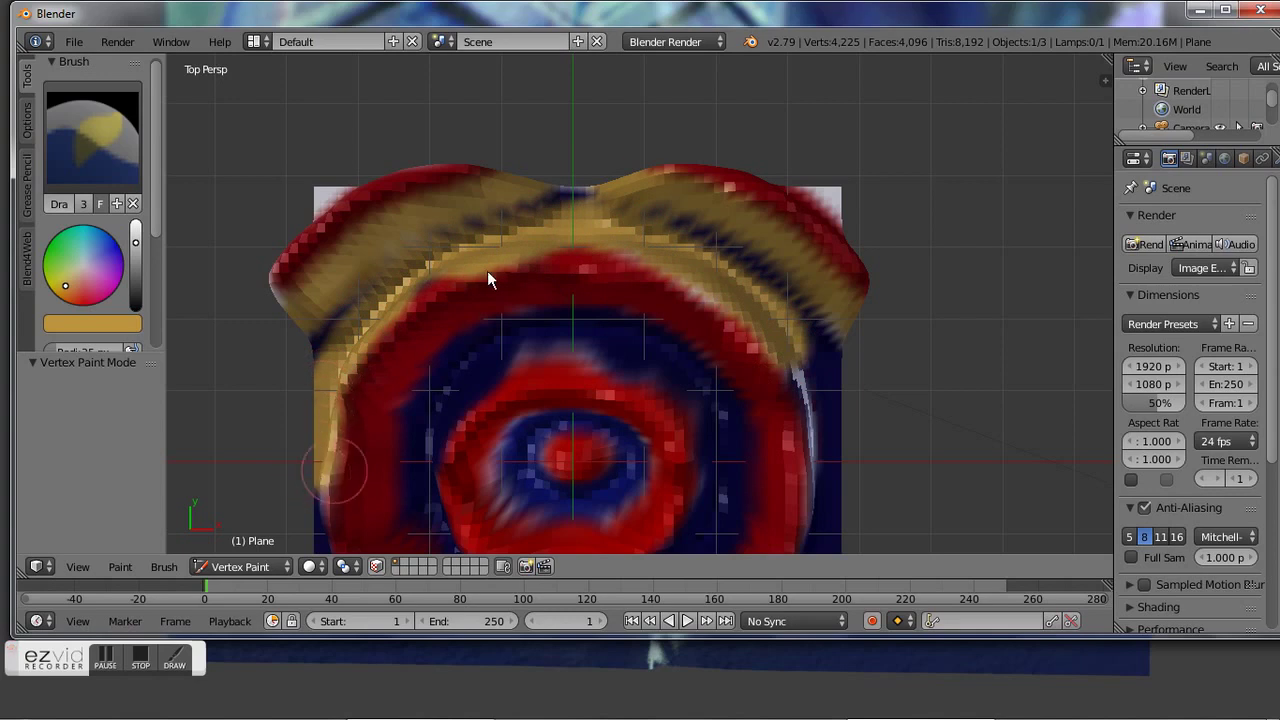
drag(803, 381, 825, 437)
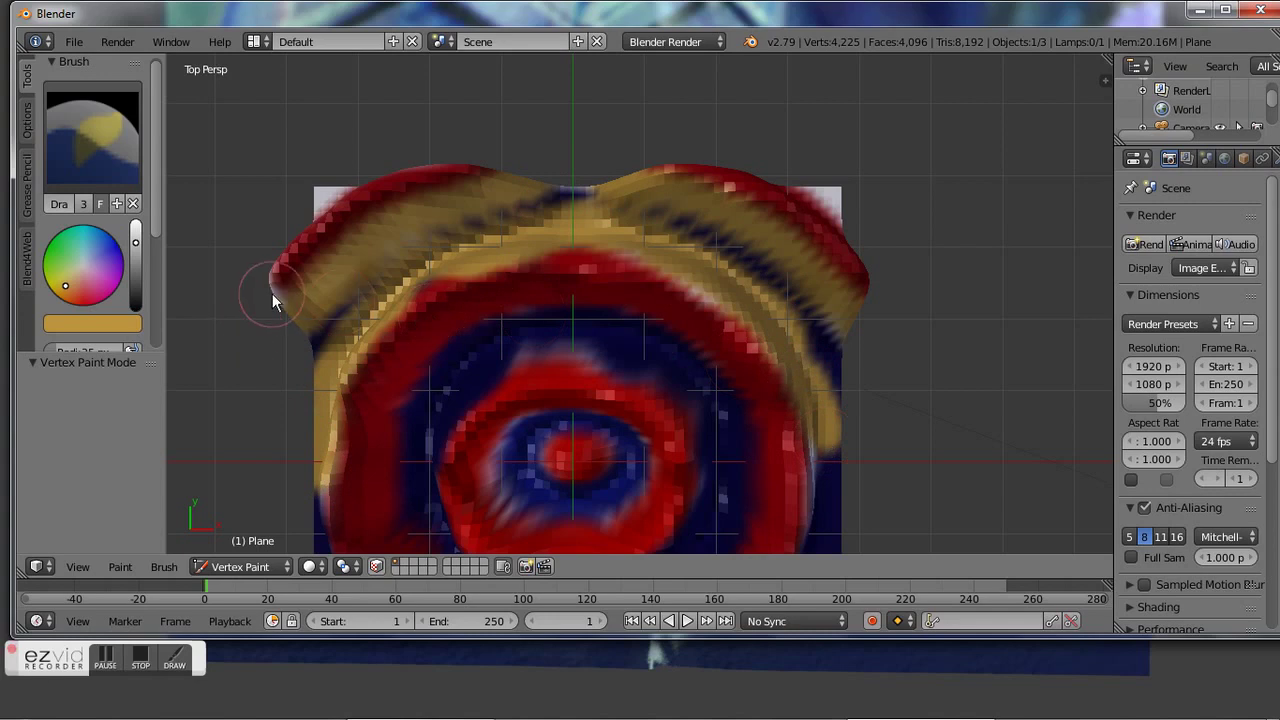
- Paint gold along the right, bottom and lower-left edges, covering the white patches
shift+middle_drag(272, 293, 271, 137)
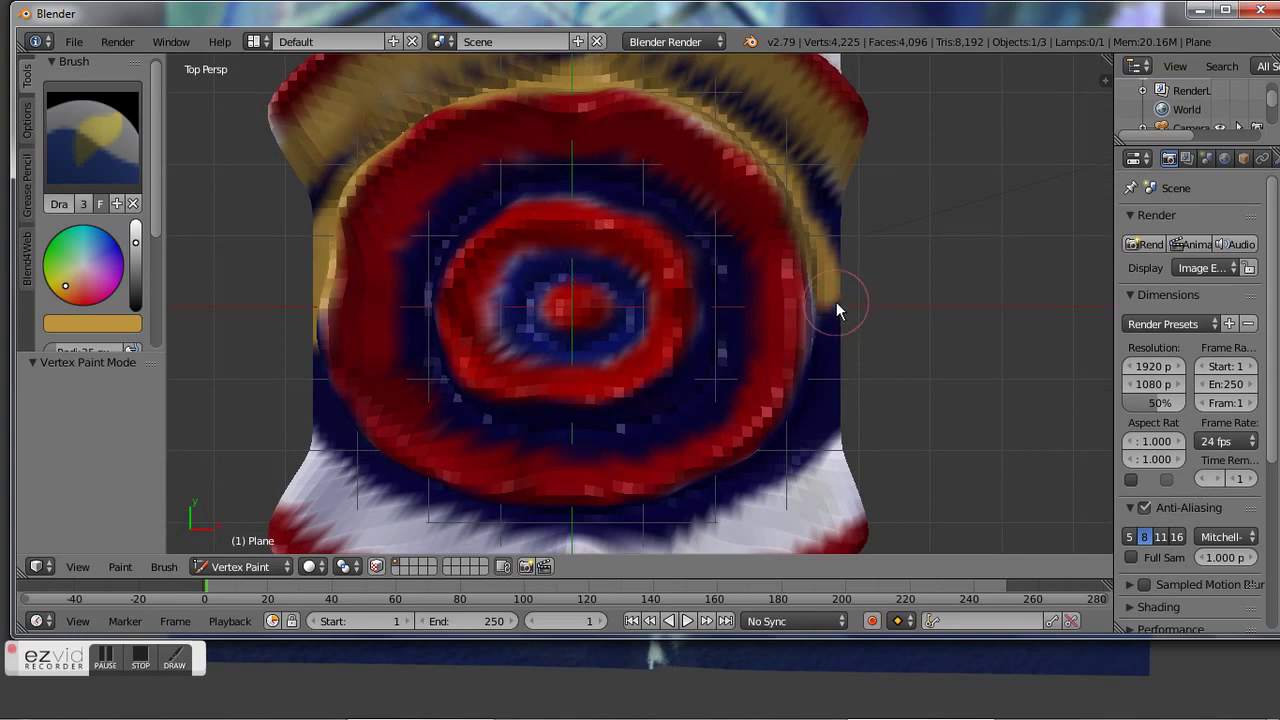
mouse_move(835, 304)
mouse_down()
mouse_move(793, 408)
mouse_move(671, 493)
mouse_up()
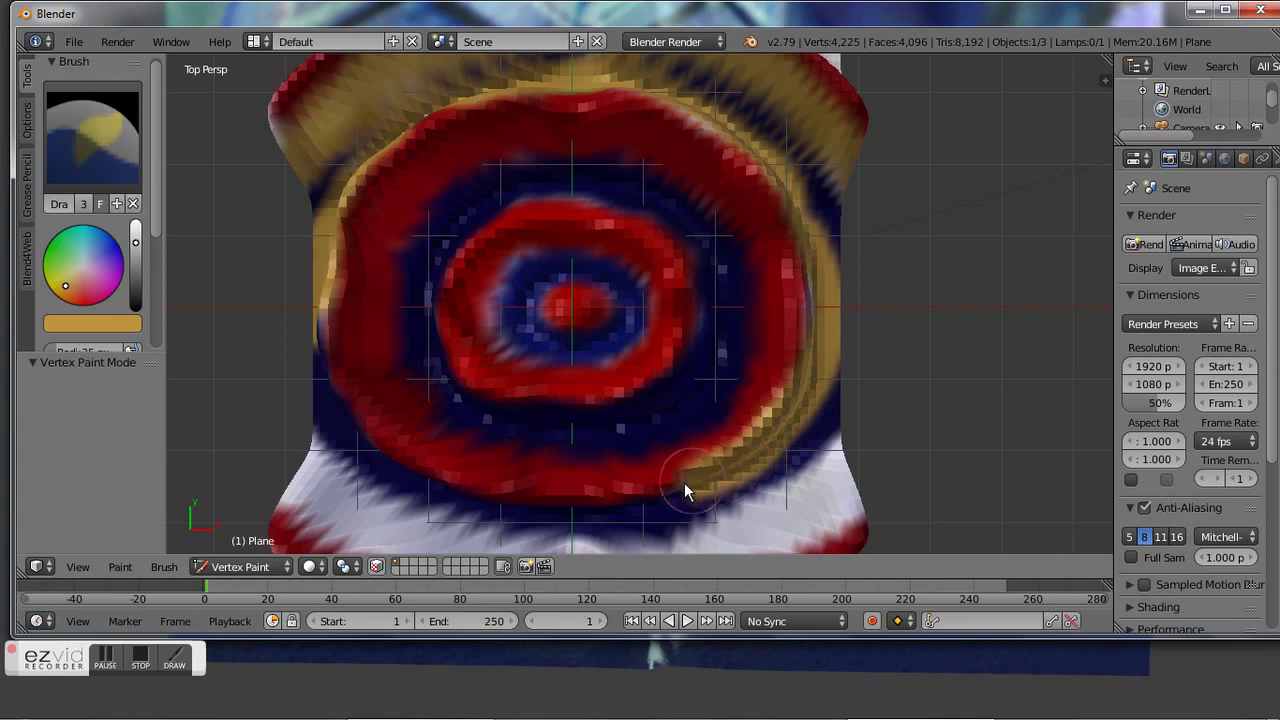
mouse_move(626, 502)
mouse_down()
mouse_move(468, 500)
mouse_move(402, 482)
mouse_up()
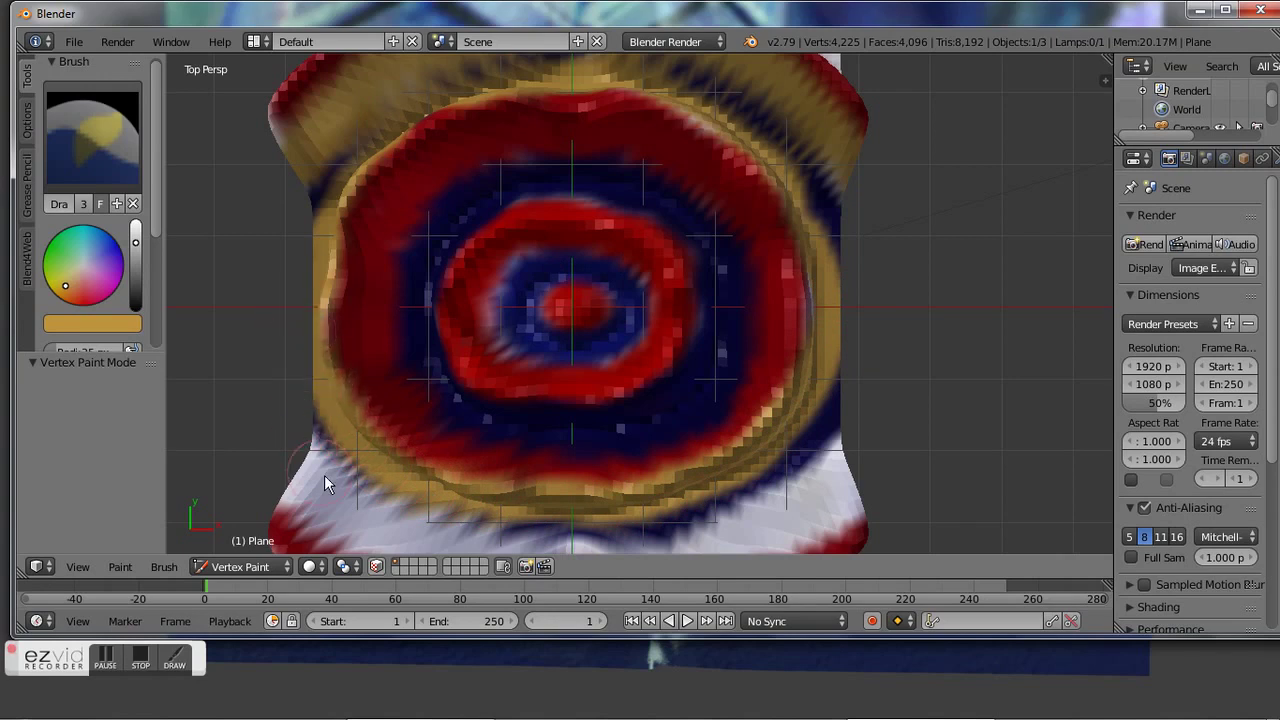
drag(306, 469, 382, 527)
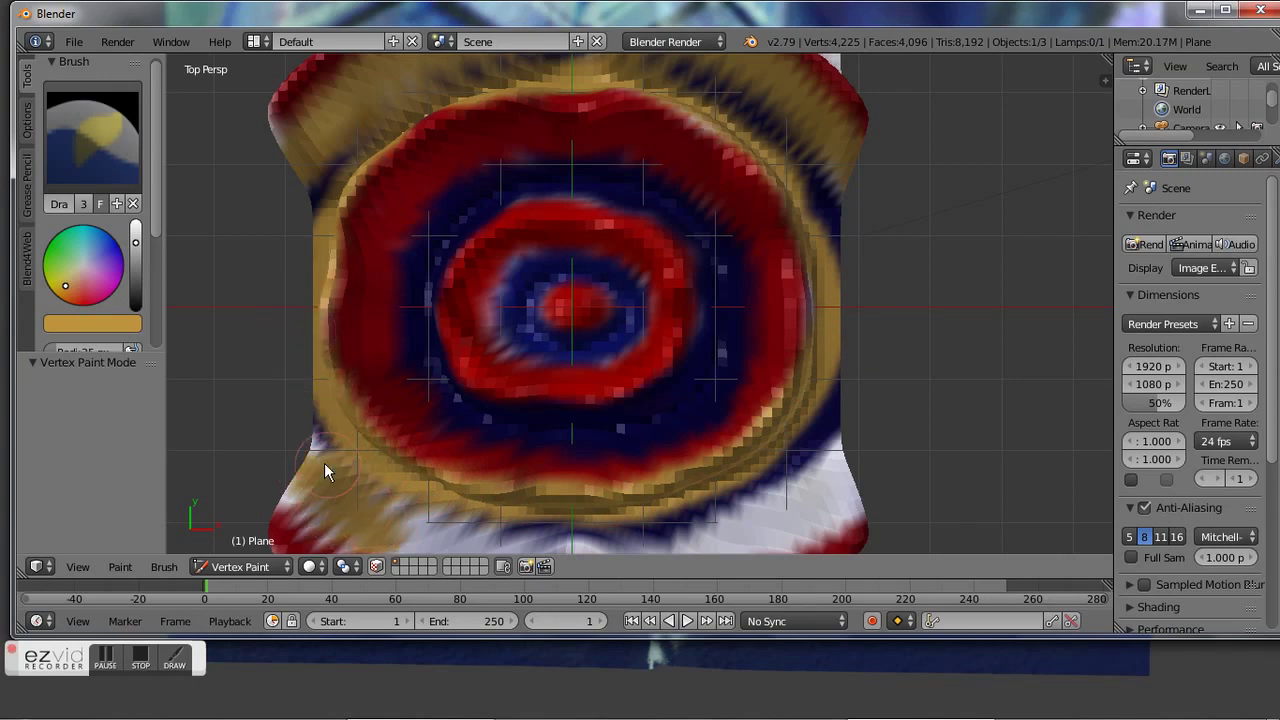
mouse_move(300, 453)
mouse_down()
mouse_move(432, 541)
mouse_move(503, 547)
mouse_up()
shift+middle_drag(504, 539, 465, 408)
drag(367, 404, 360, 397)
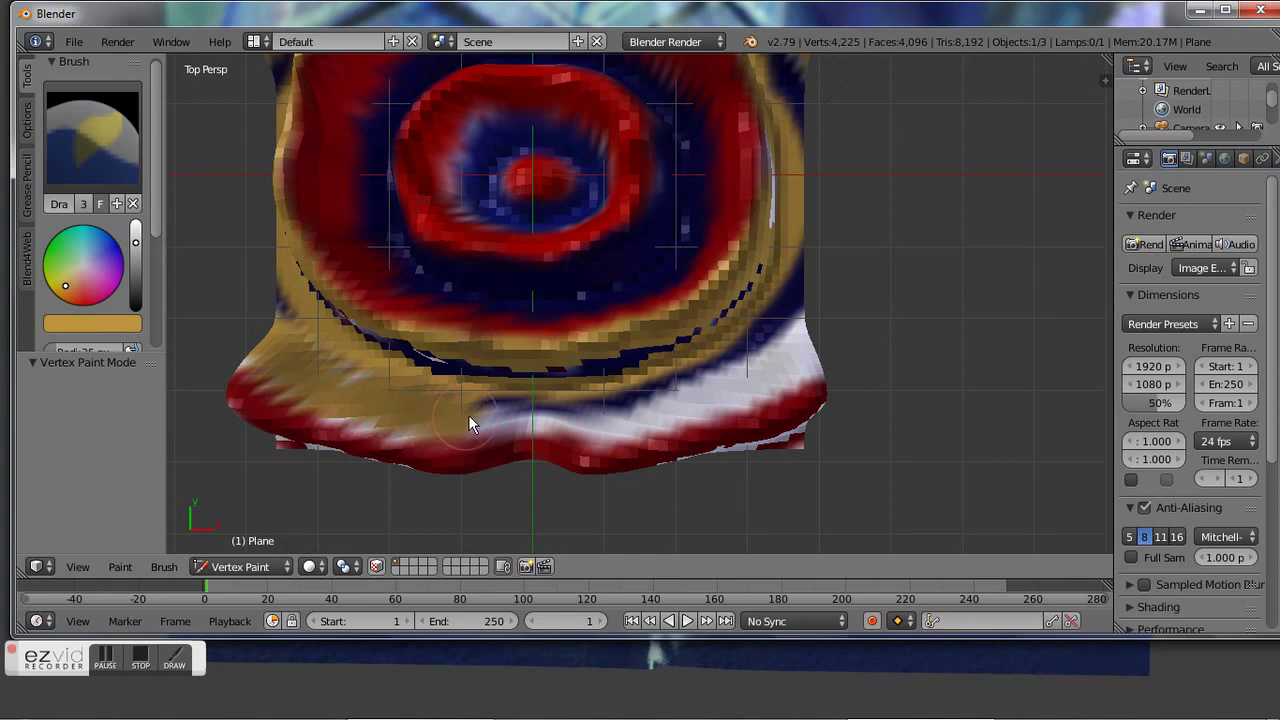
drag(507, 416, 535, 416)
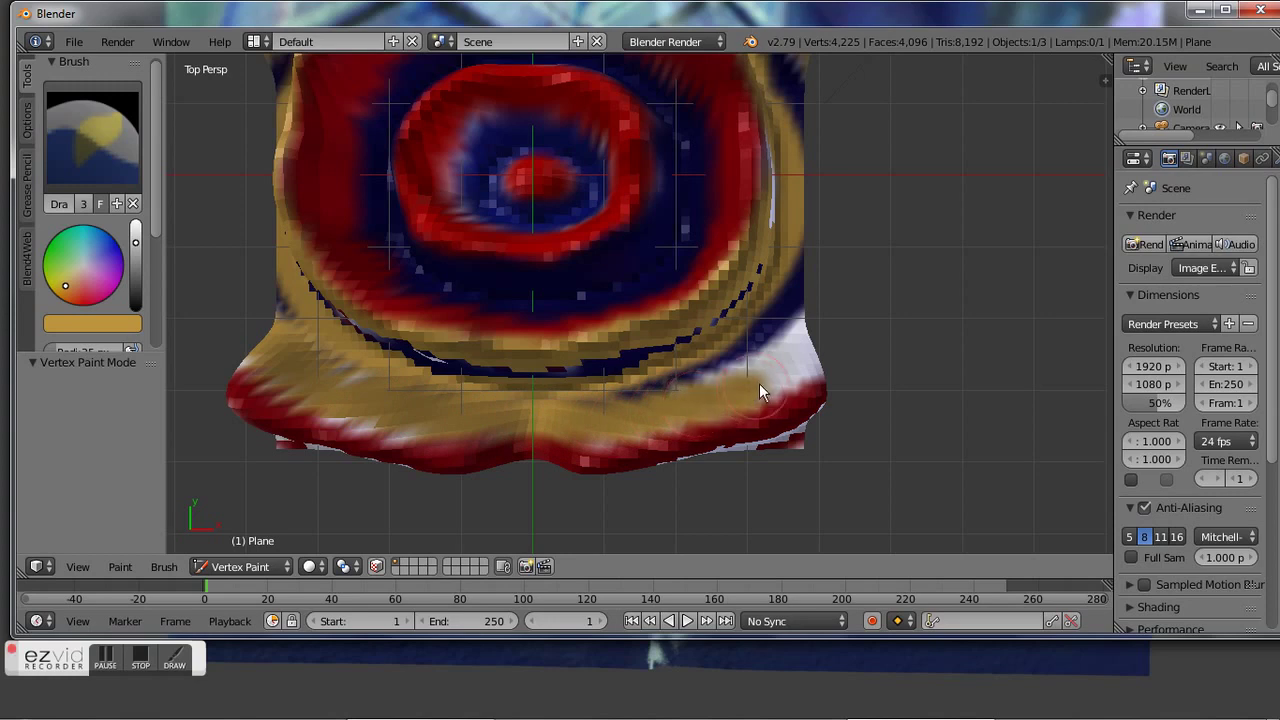
drag(785, 370, 820, 342)
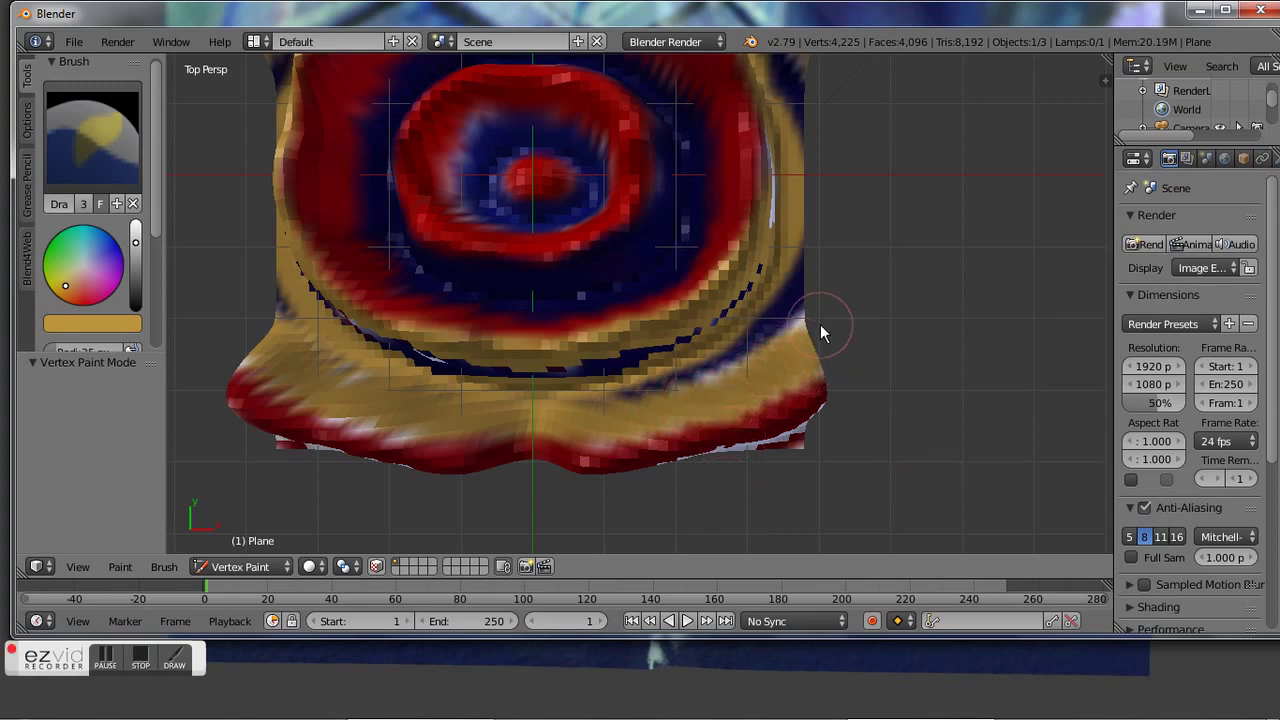
mouse_move(474, 214)
shift+middle_down()
mouse_move(437, 408)
mouse_move(458, 390)
shift+middle_up()
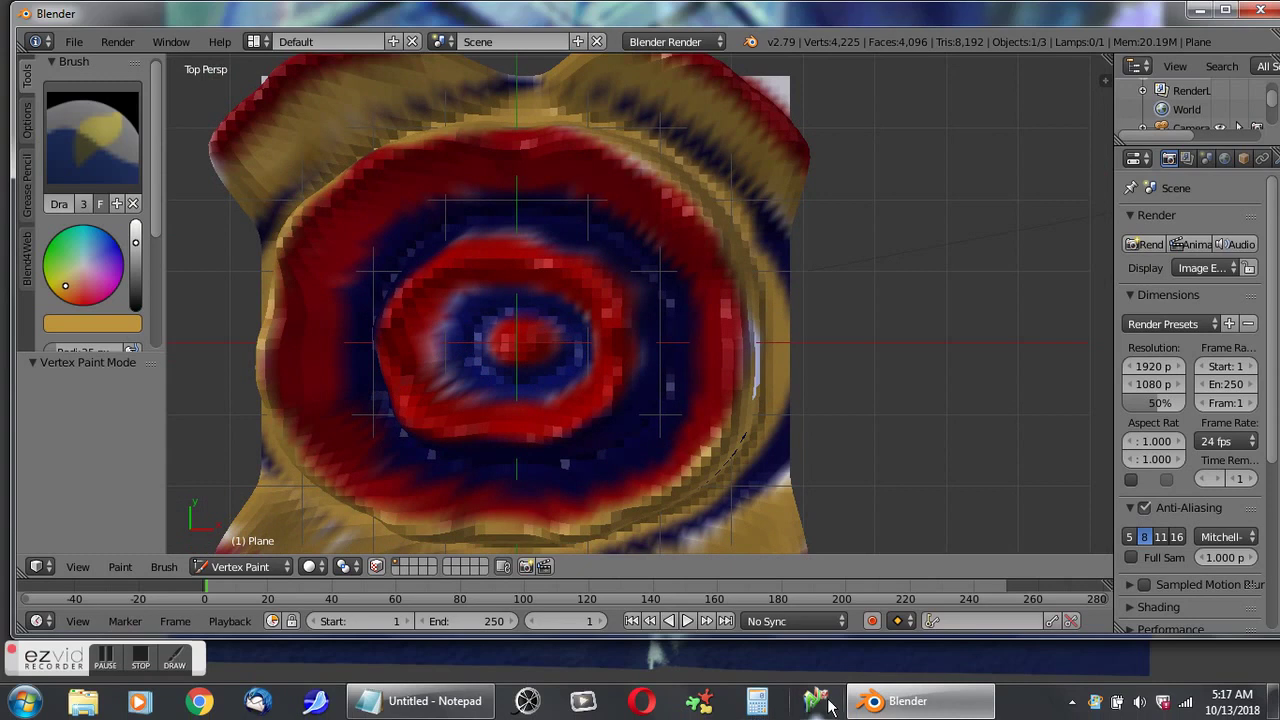
- Add a Notepad paragraph noting paint imperfections, with correcting and masking some vertexes planned for later
click(420, 705)
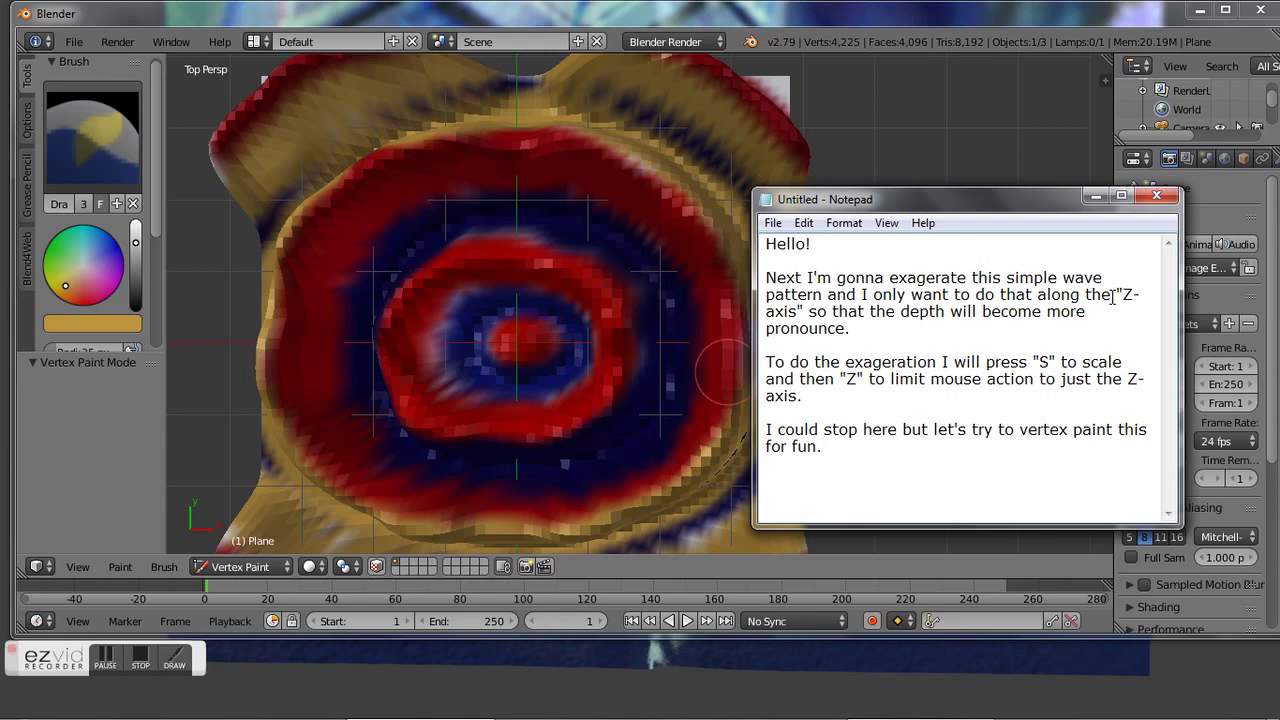
key(Return)
key(Return)
text(OK)
text( Ne)
text(xt )
text(we are )
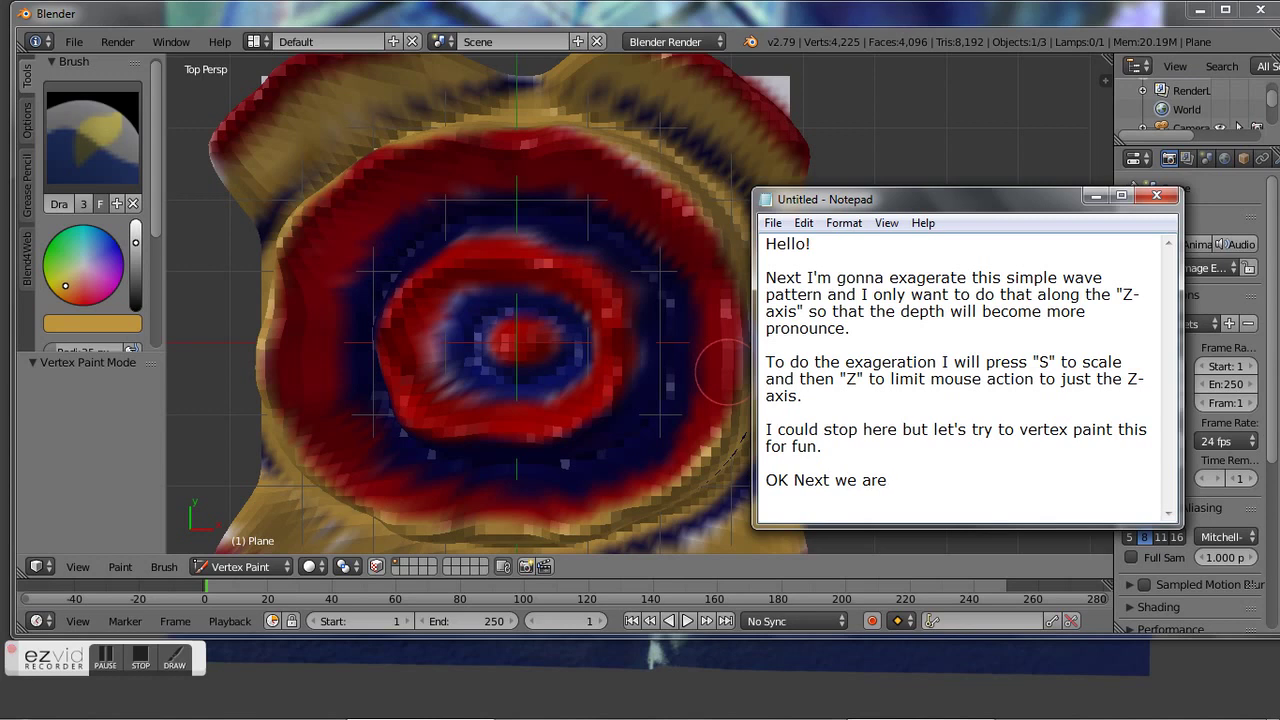
text(going to pan)
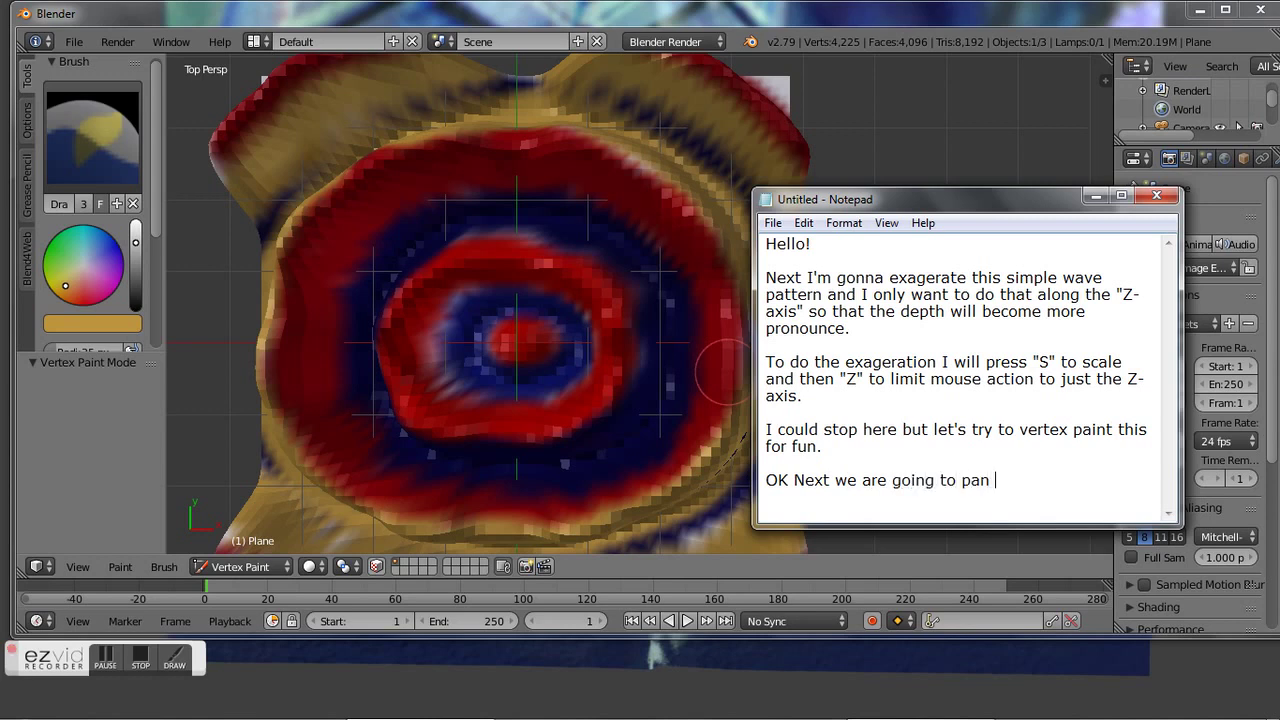
text( and we will )
text(see )
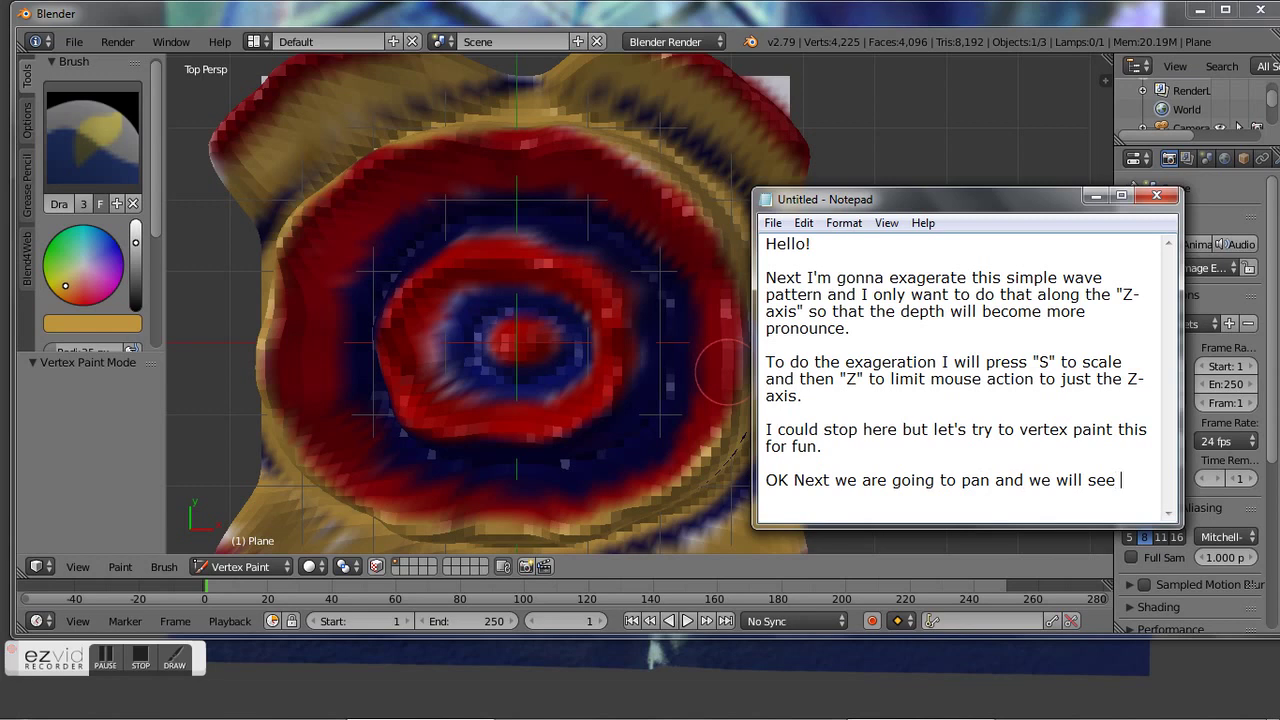
text(some imperfections)
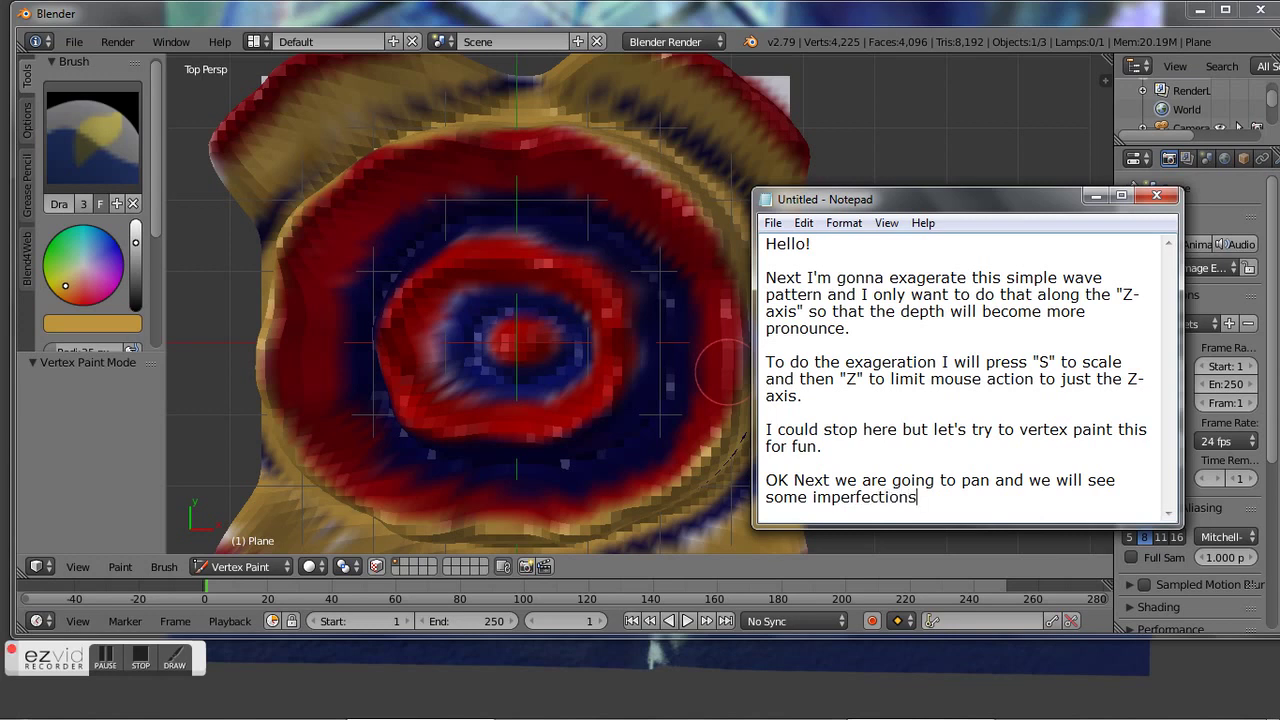
text( in the paint )
text(distribution)
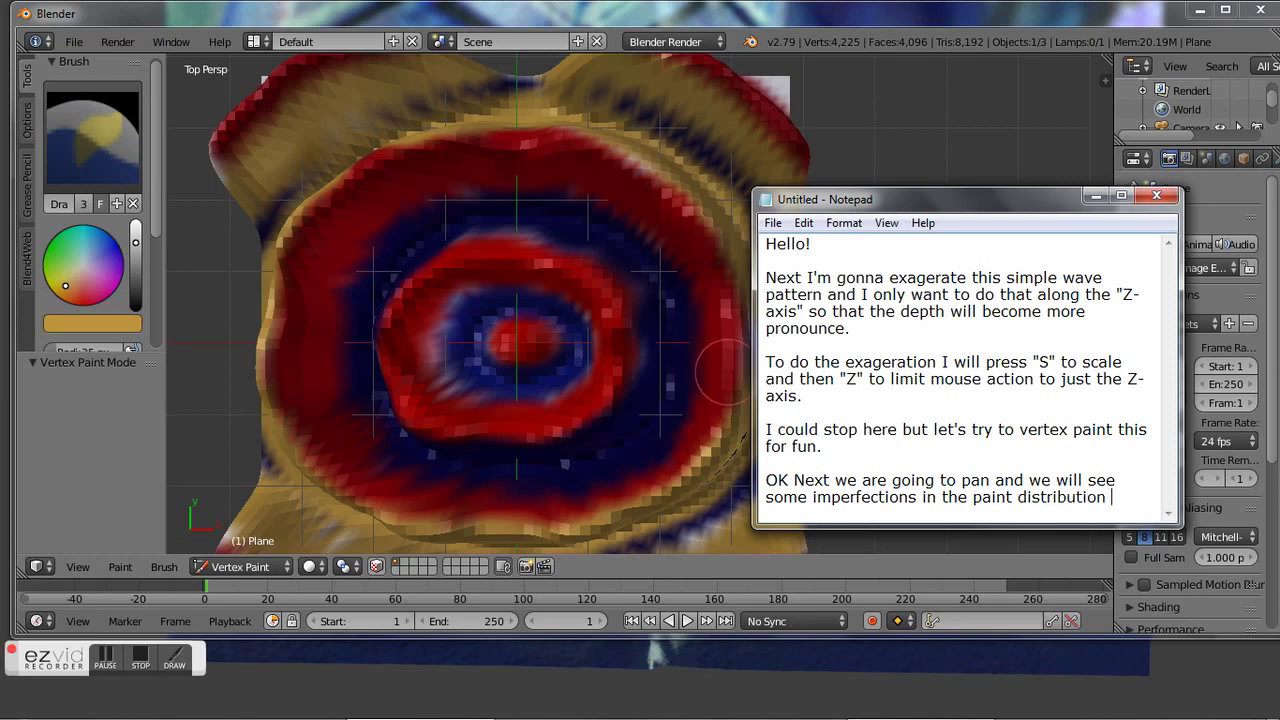
text( but)
text(youget the id)
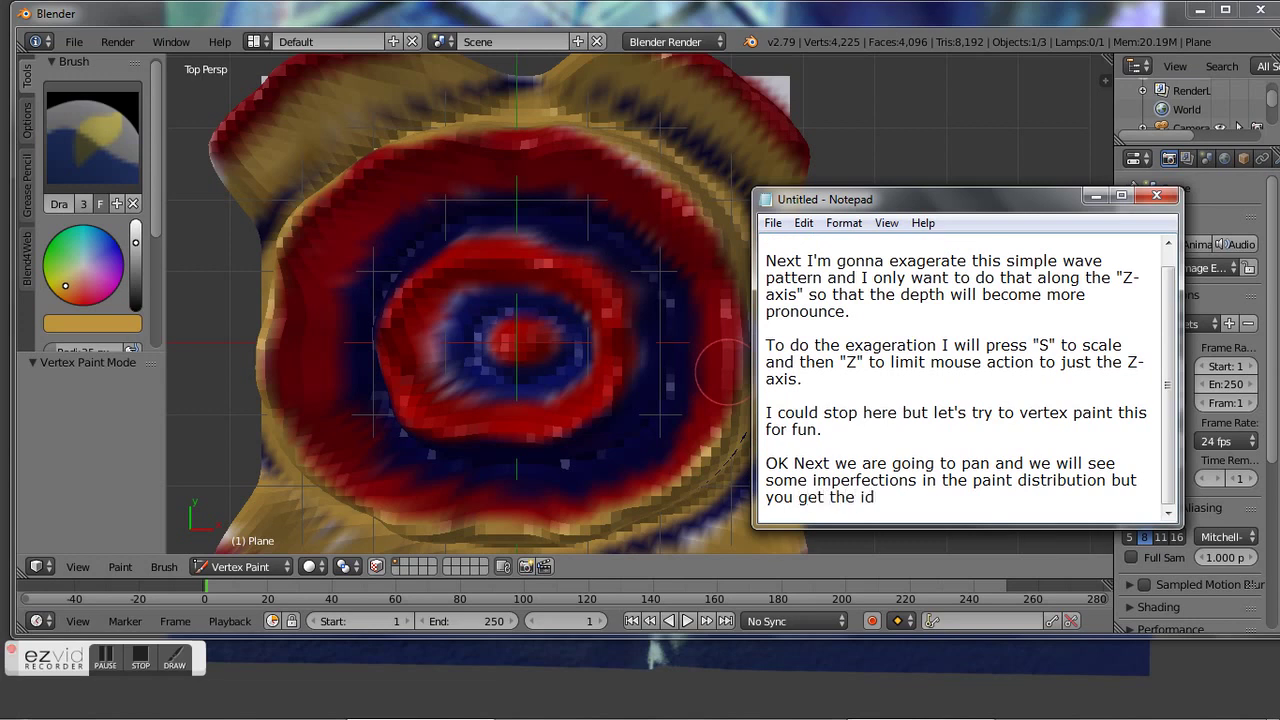
text(ea.I'll)
text( try to)
text( do a )
text(bit on )
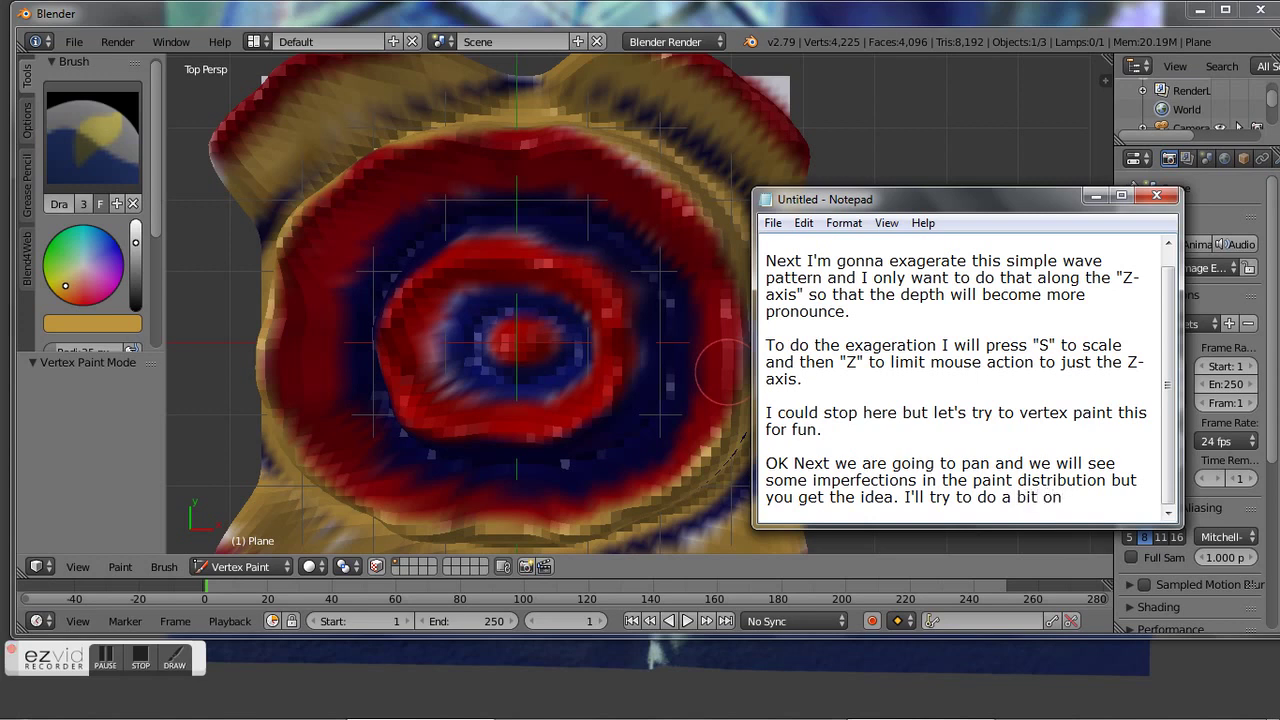
text(correcting )
text(and masking )
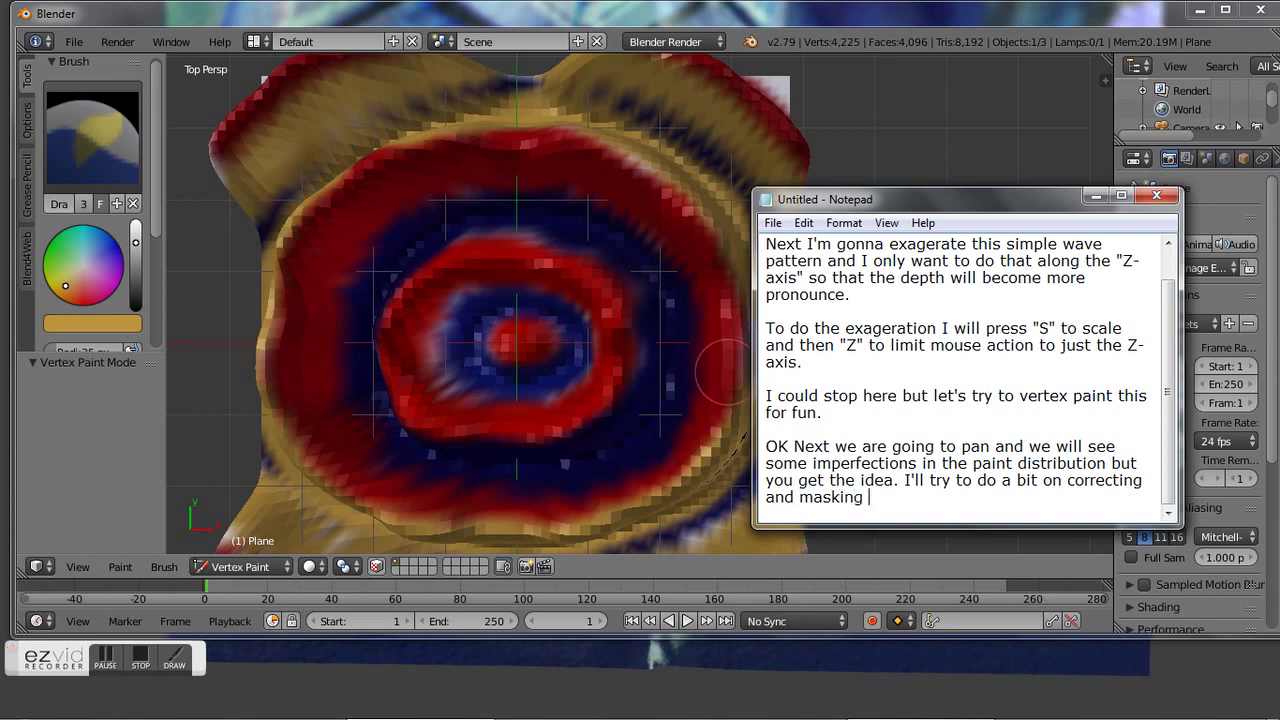
text(some vertex)
text(es)
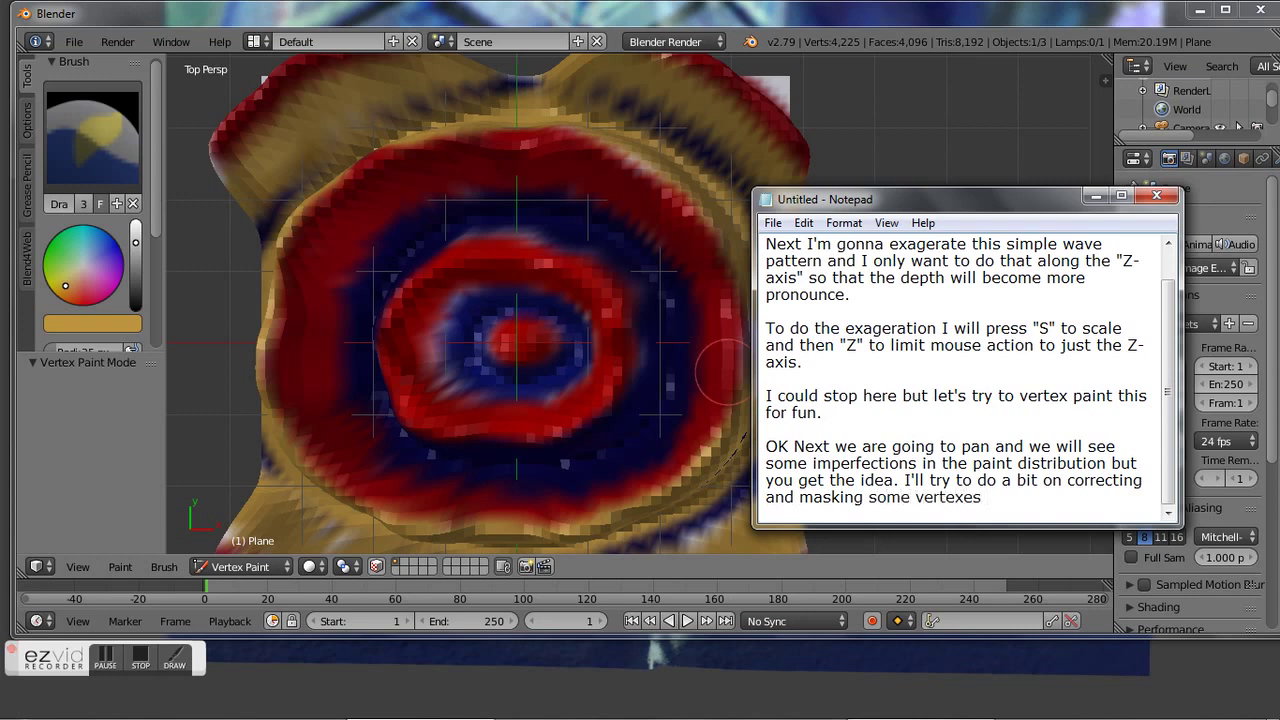
text( later)
text(on )
text(.)
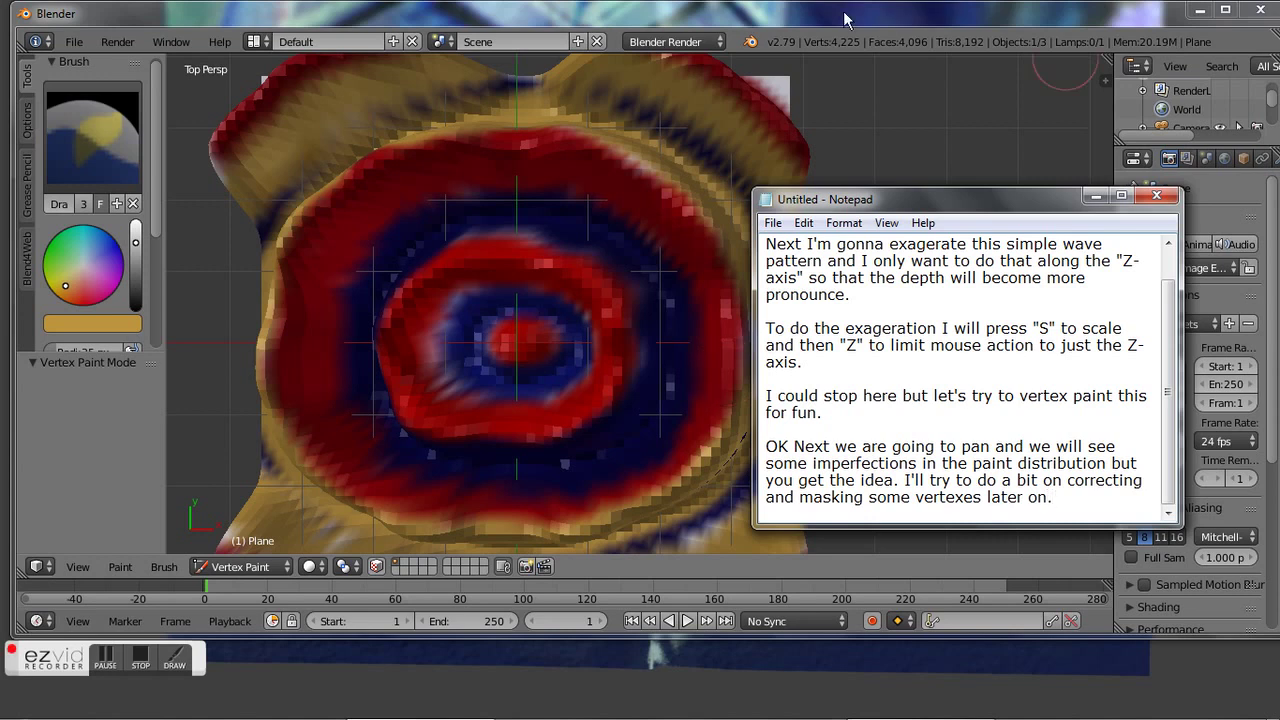
- Render the Blender scene with F12, giving a plain grey image, then return to the notes
click(848, 14)
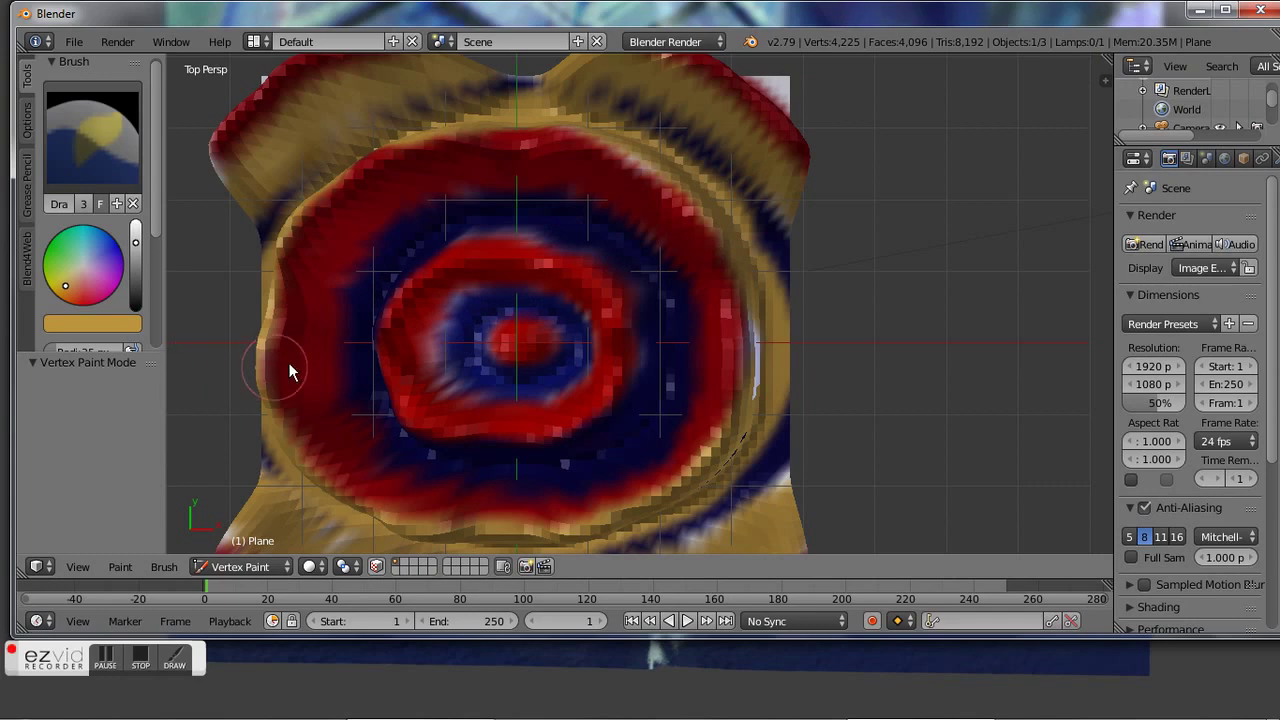
key(F12)
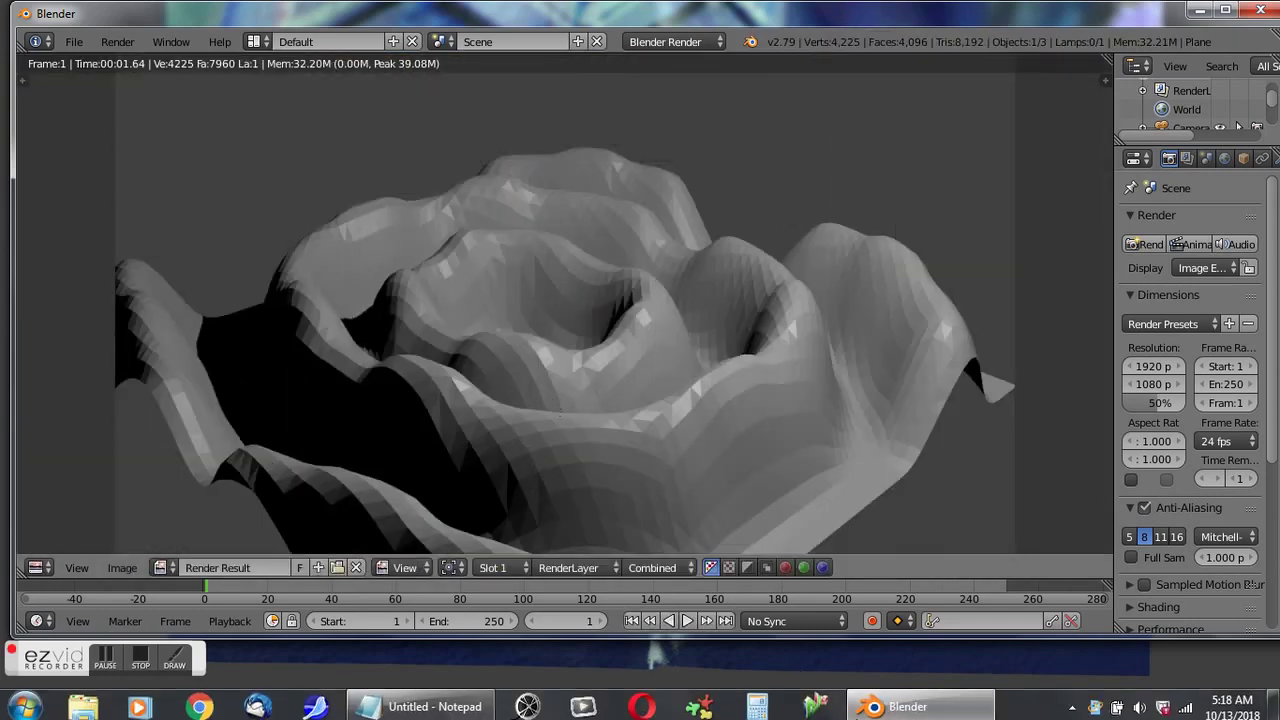
click(420, 701)
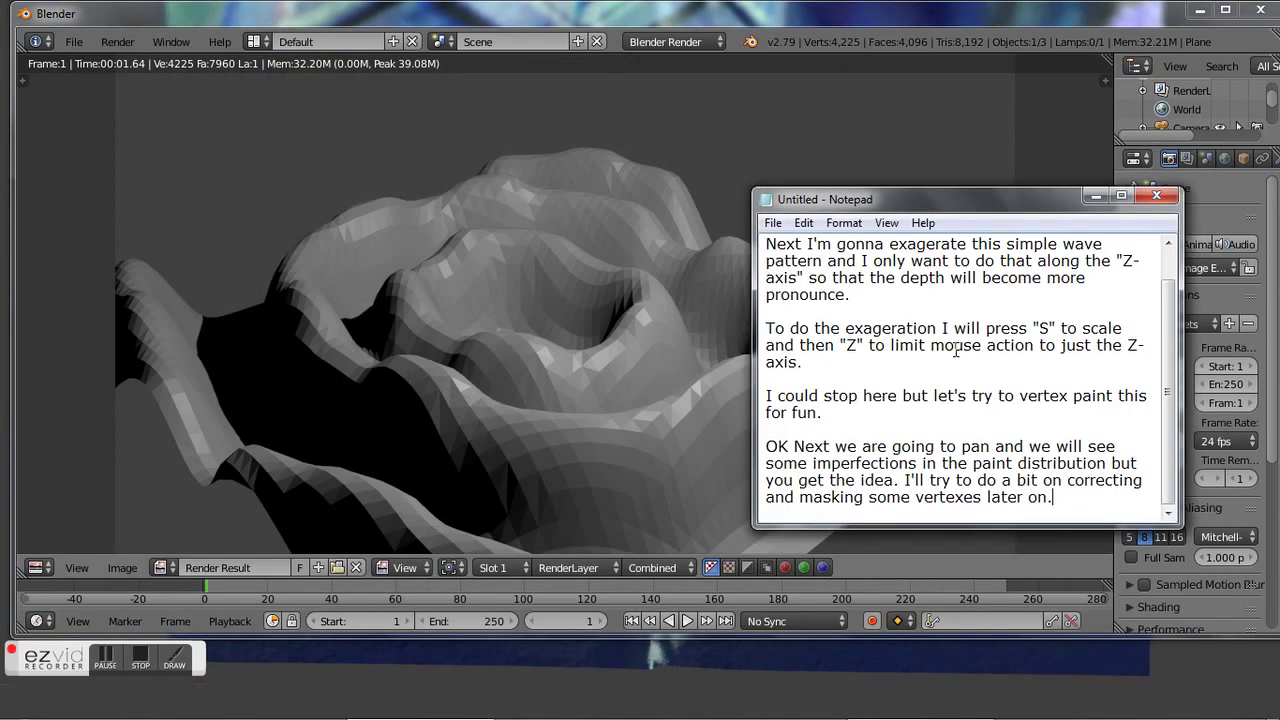
- Note that the F-12 render is grey and list the fixes: paint as light source or surface paint
key(Return)
key(Return)
text(Notice that when we press )
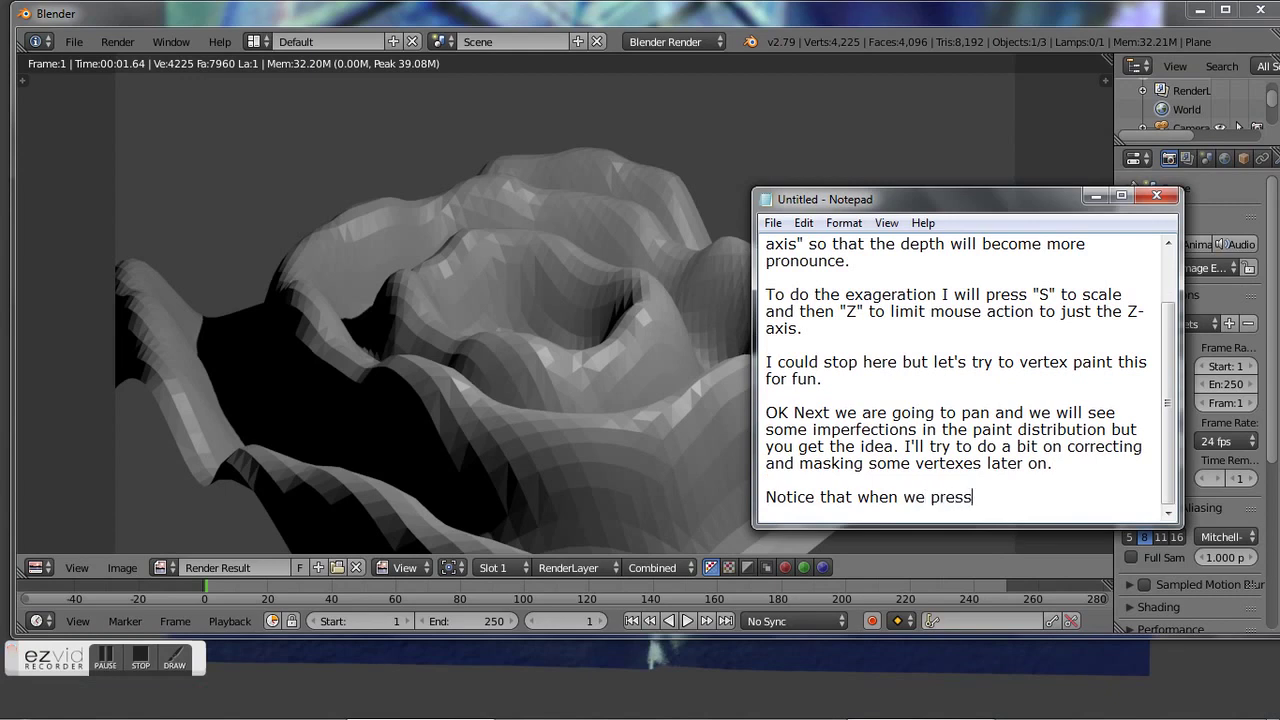
text(F-)
text(12)
text( to render out our scene, everything is just g)
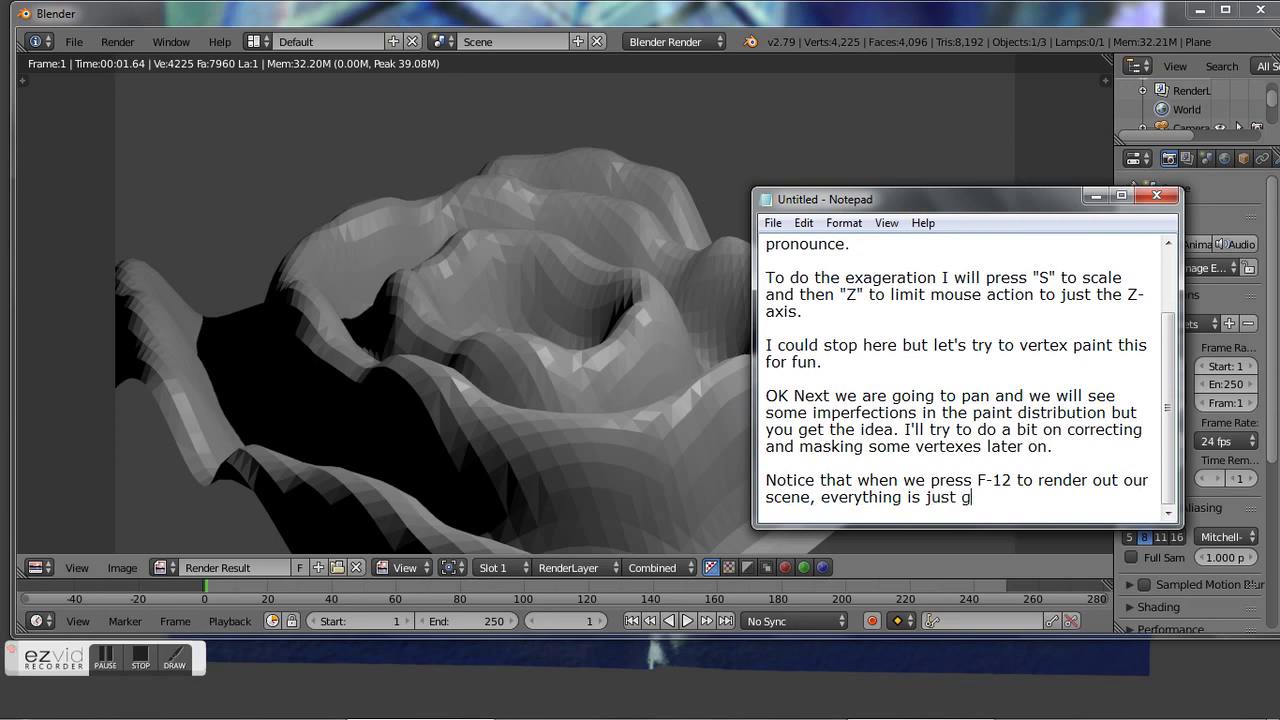
text(ray?)
key(Return)
key(Return)
text(We canfix the)
key(BackSpace)
text(is and we have two options here. We can )
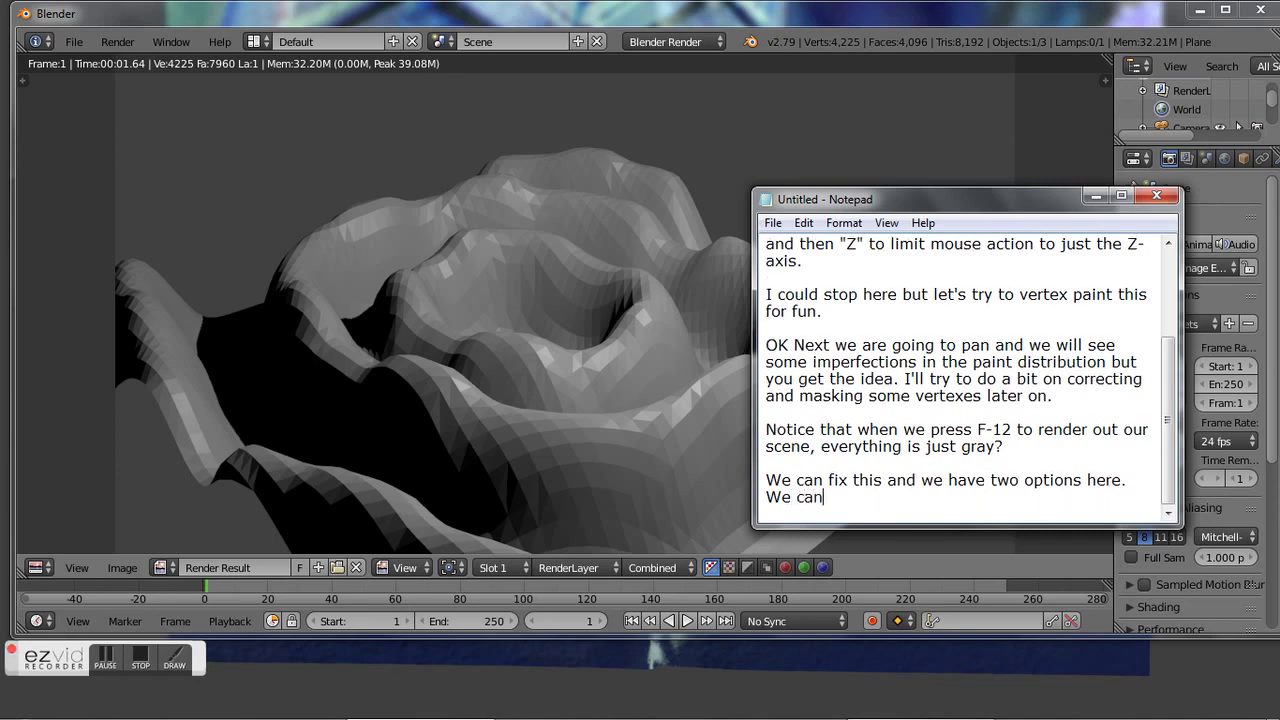
text(either have our paint)
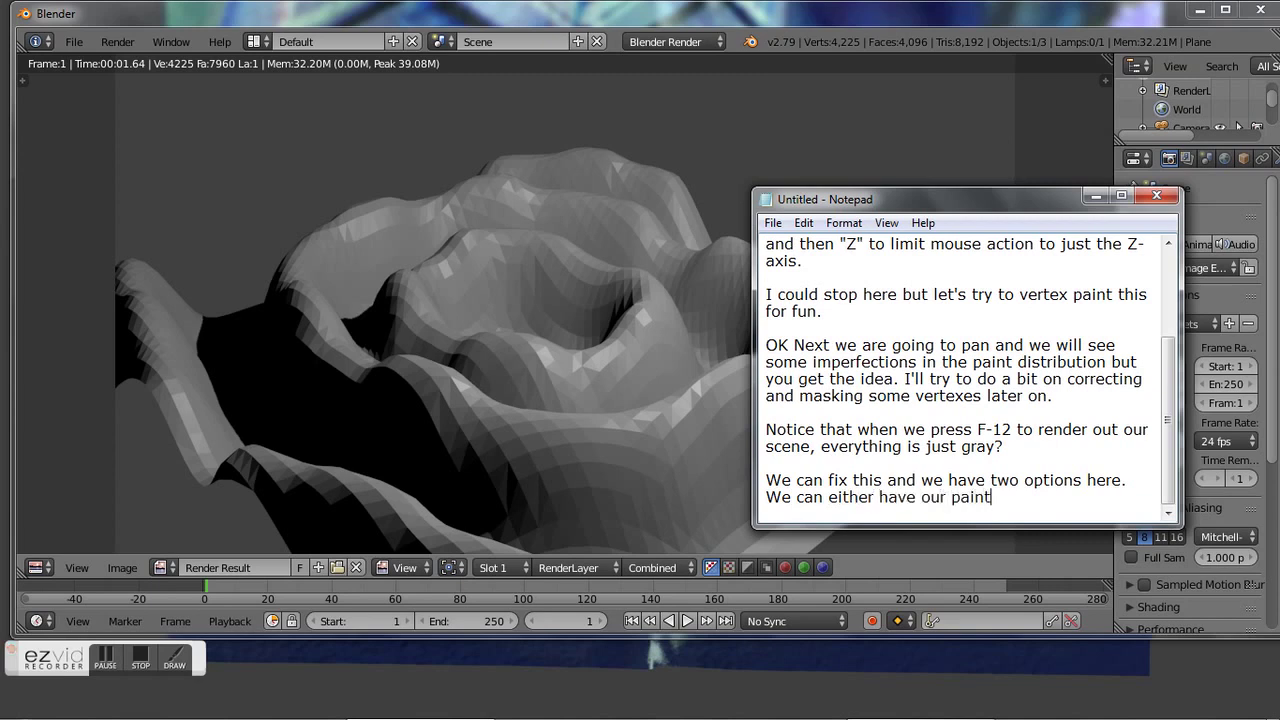
text( act as a )
text(light source or )
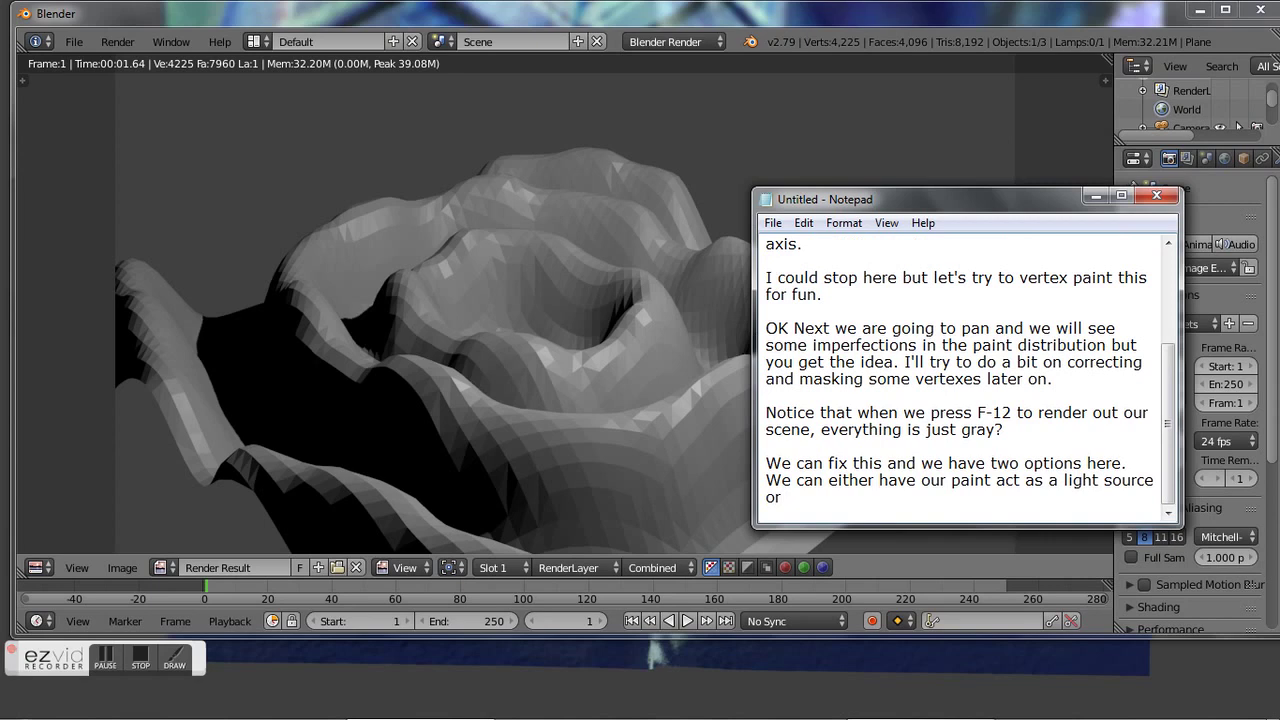
text(just pain t)
key(BackSpace)
key(BackSpace)
text(t on the surface itselfand will)
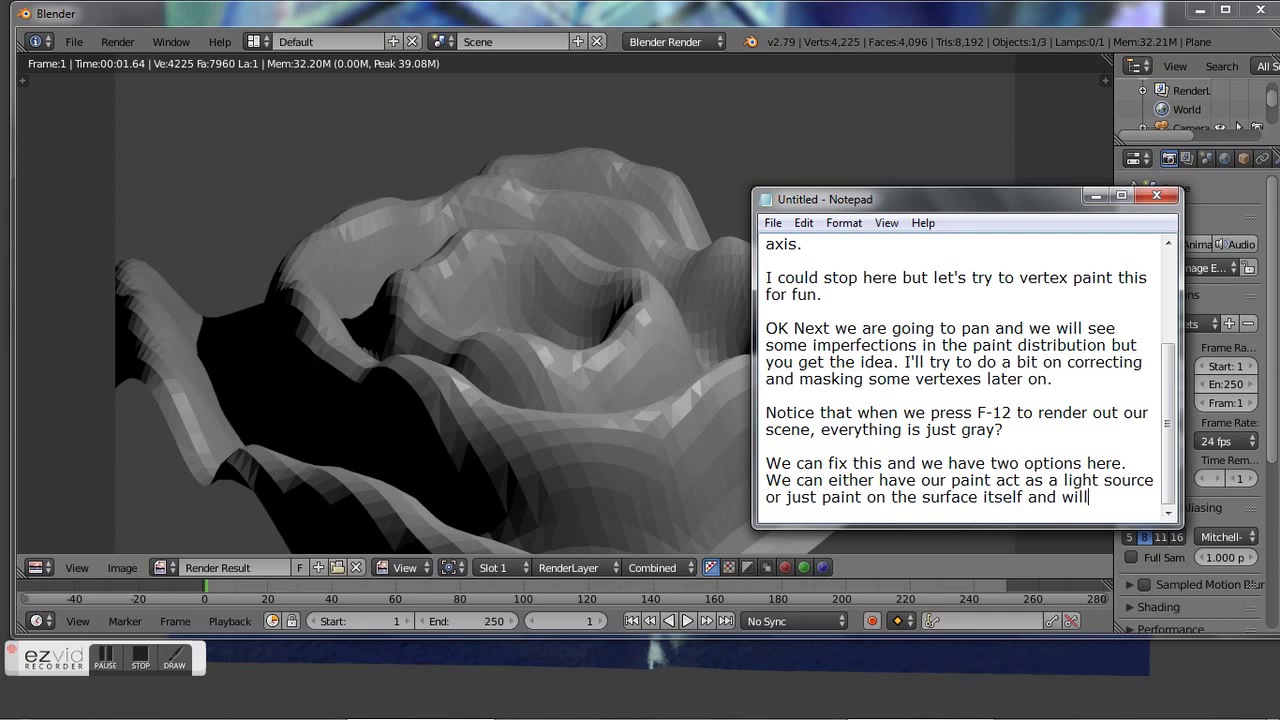
text(just show)
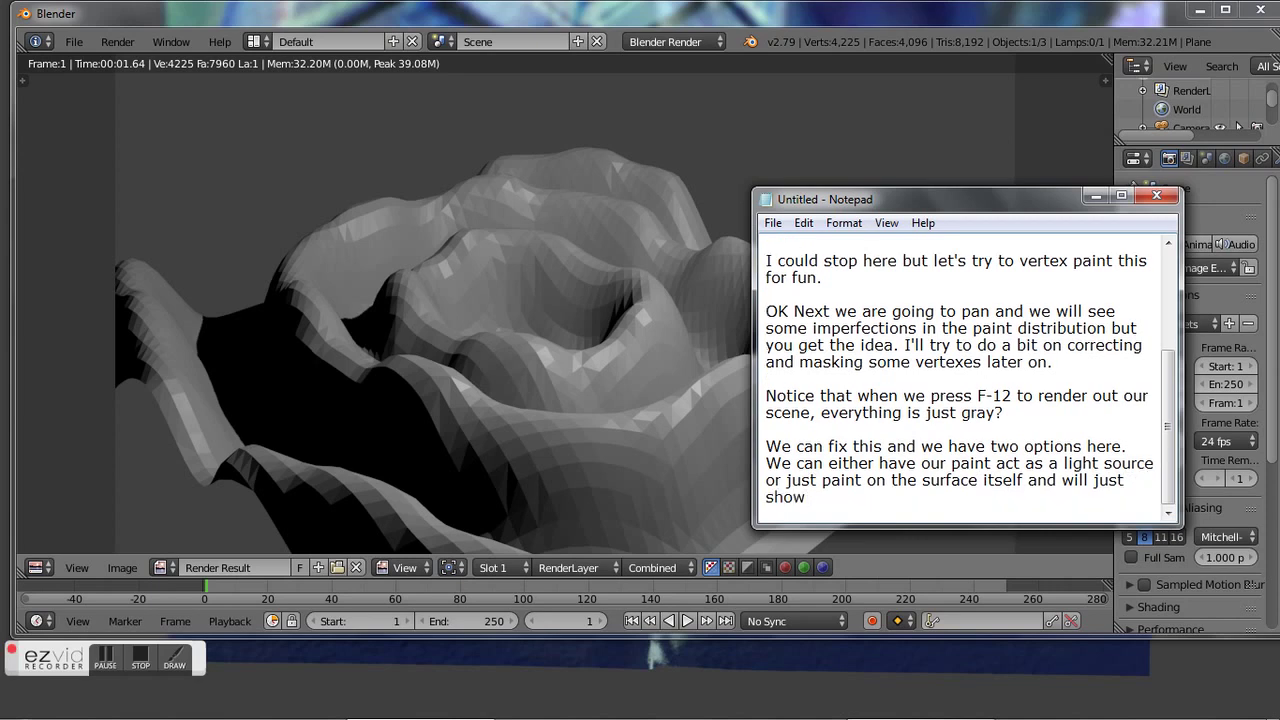
text( depending on thelamp nea)
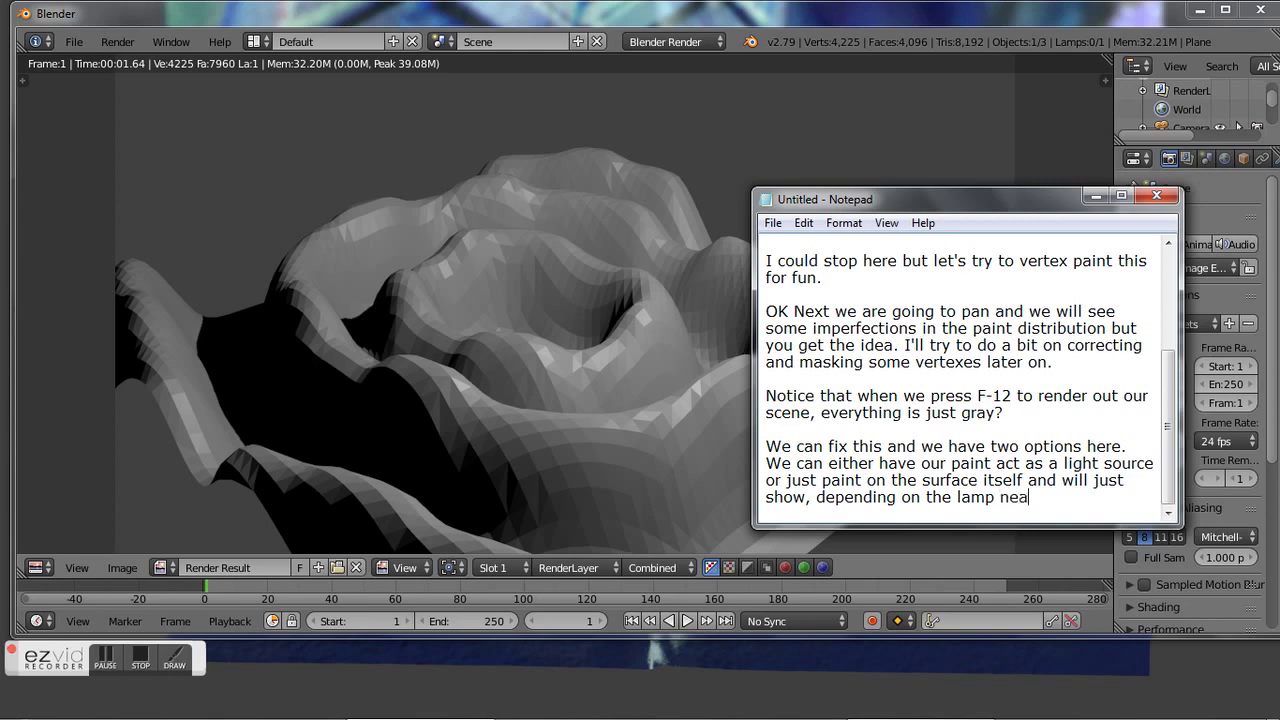
text(rby )
text(.)
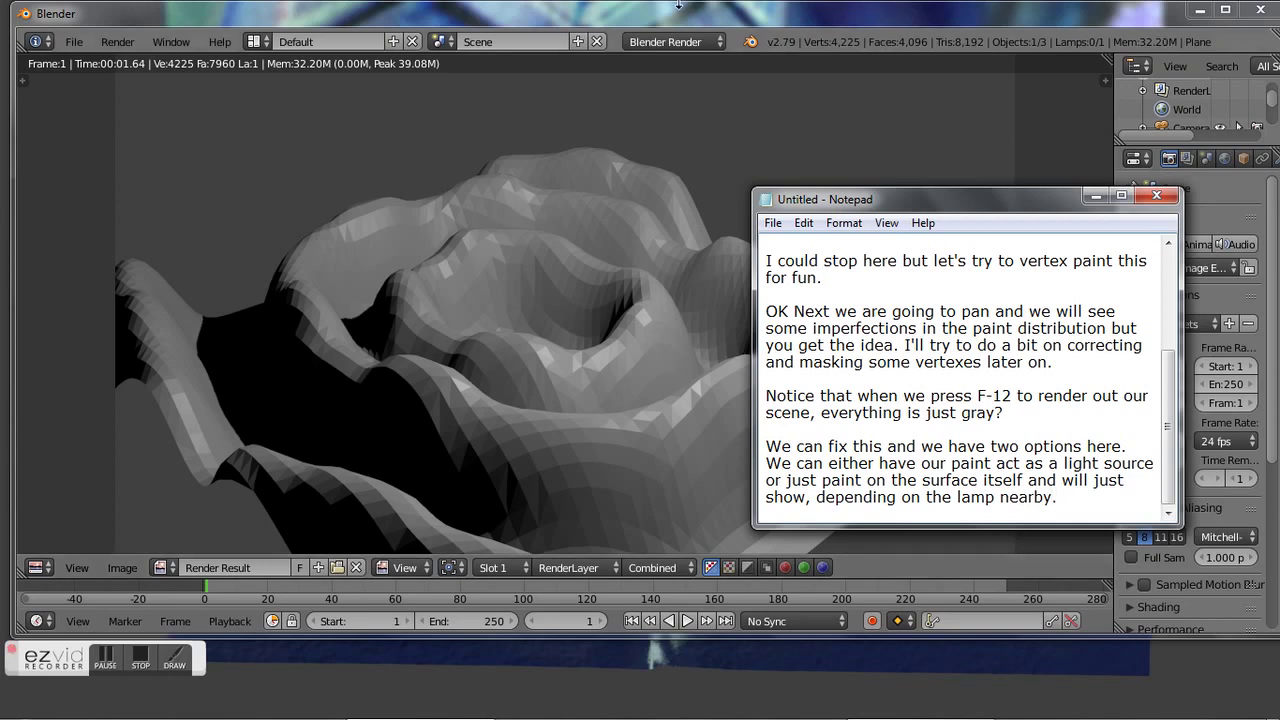
- Widen the Properties area and give the Plane a new material, Material.001
click(695, 8)
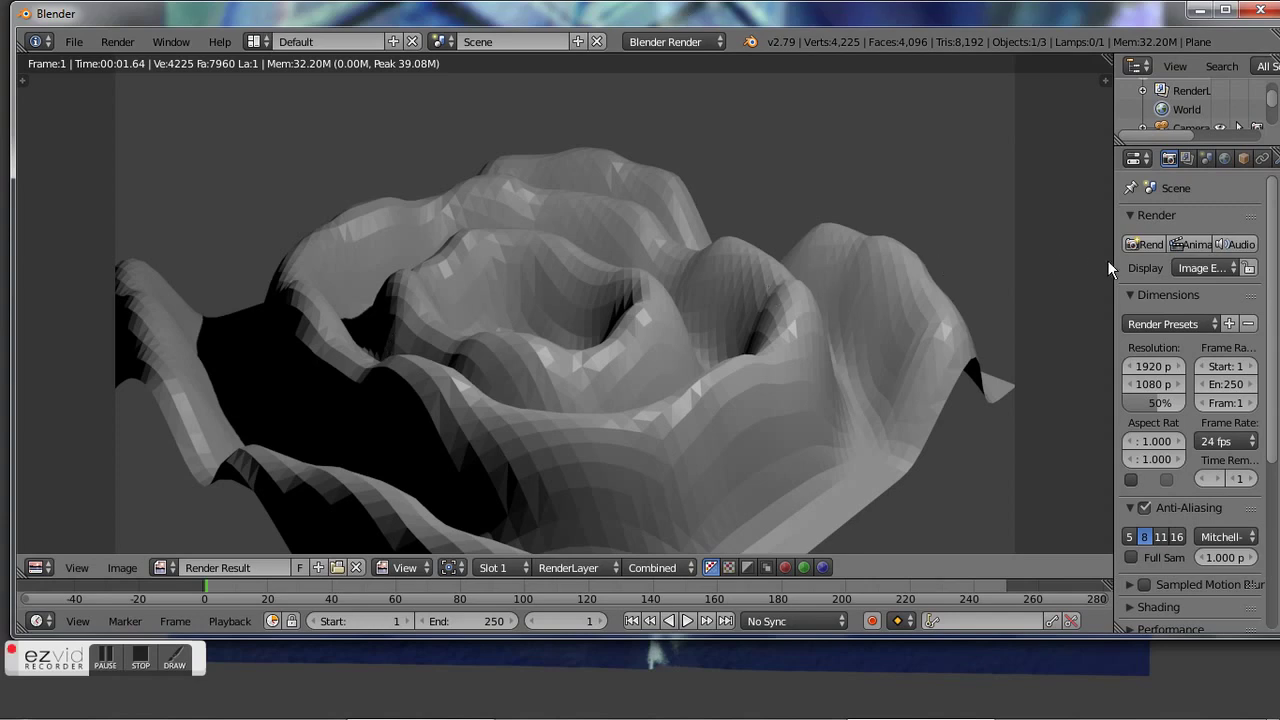
drag(1113, 267, 866, 268)
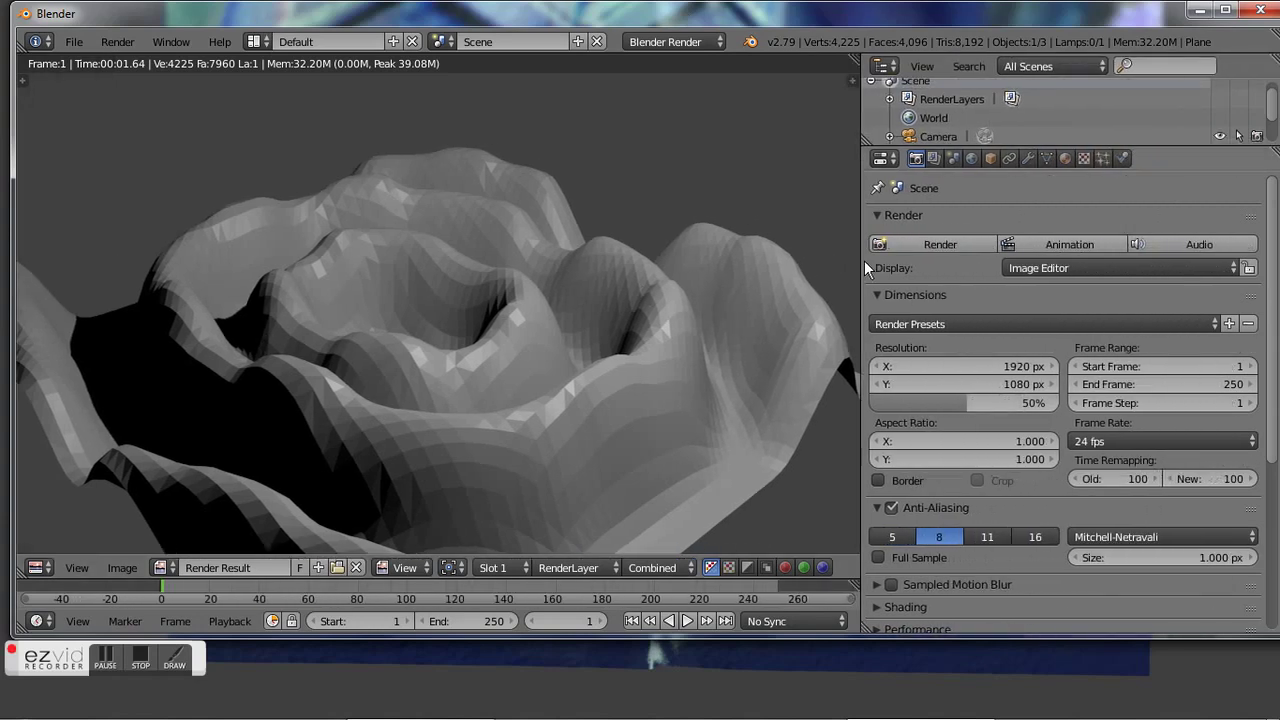
mouse_move(864, 260)
mouse_down()
mouse_move(668, 248)
mouse_move(772, 248)
mouse_up()
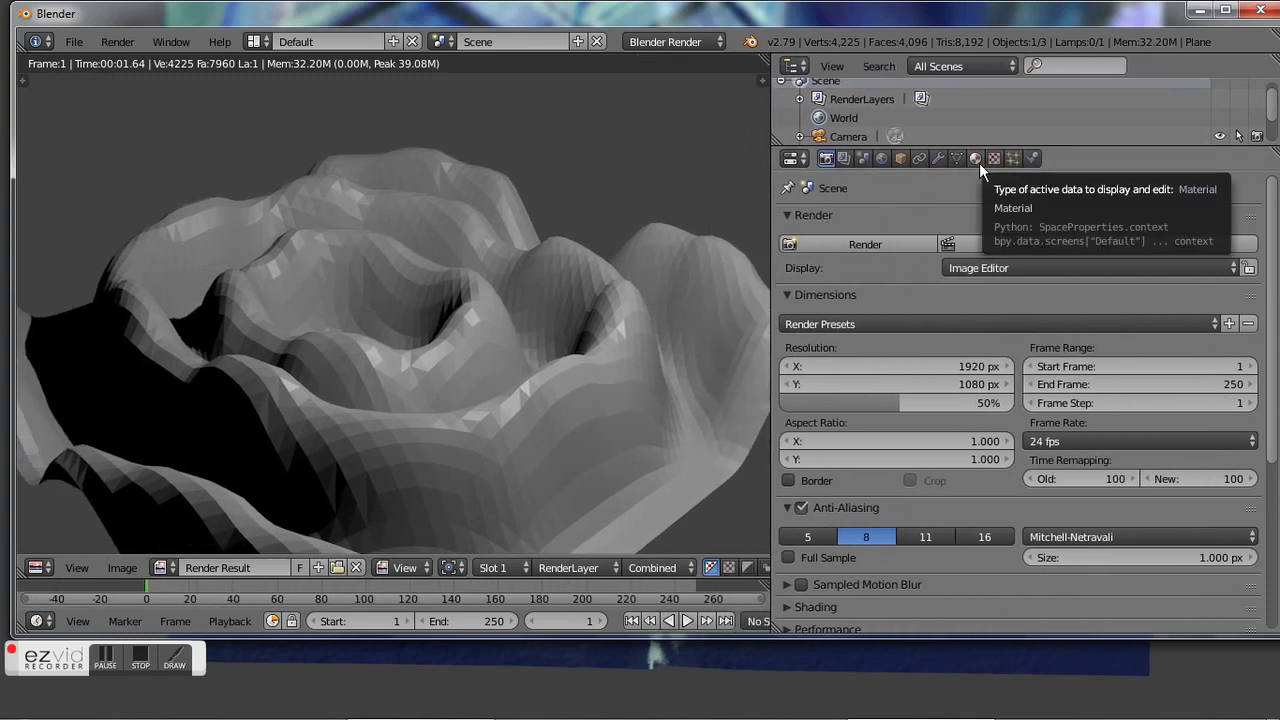
click(979, 163)
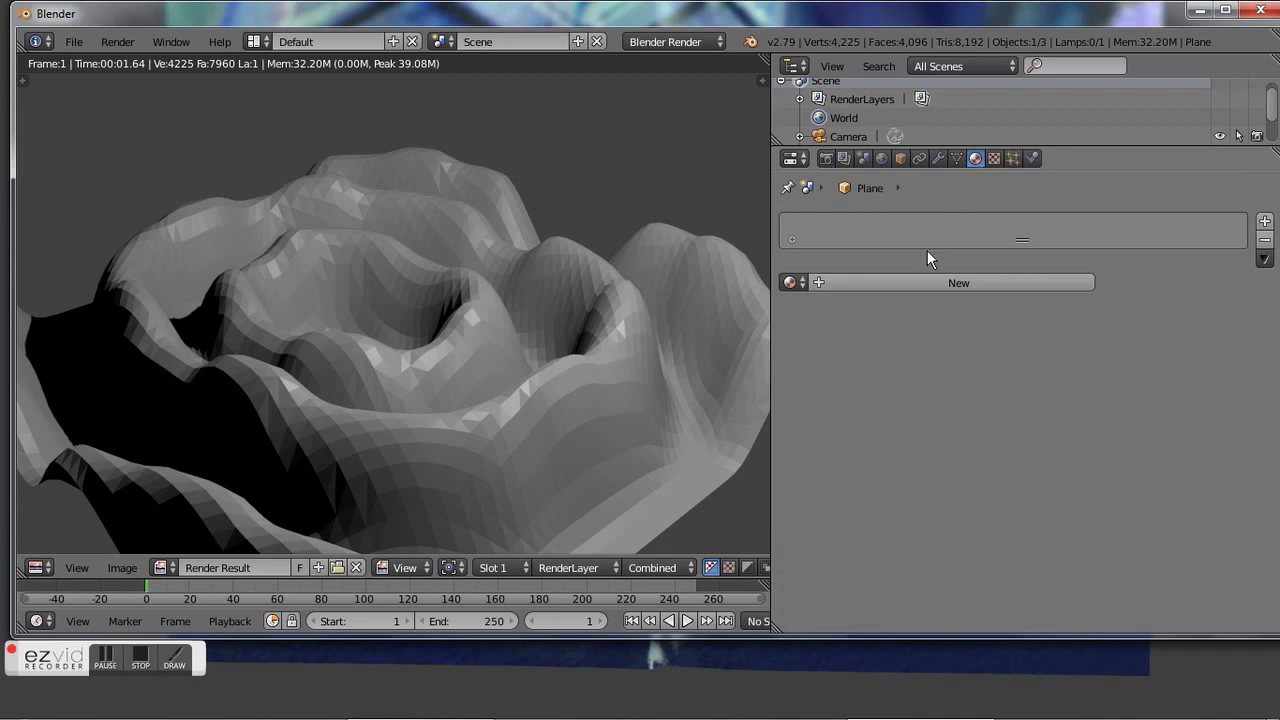
click(916, 283)
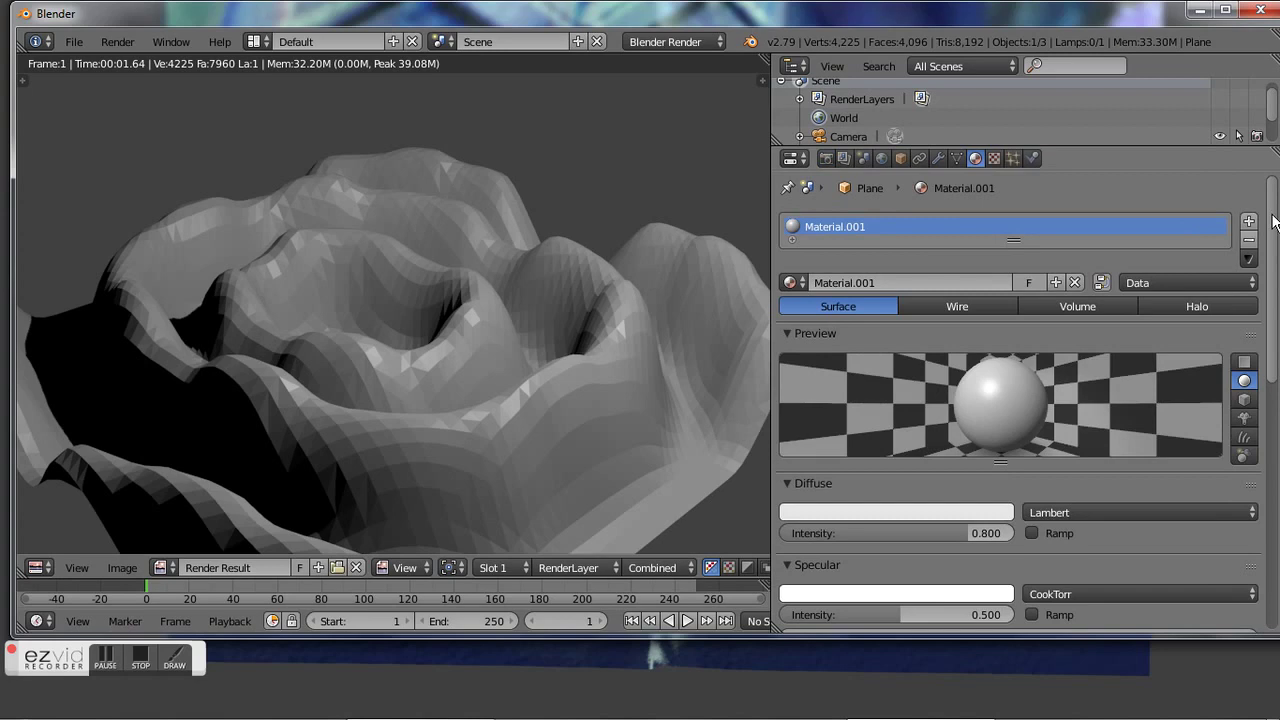
drag(1274, 222, 1262, 492)
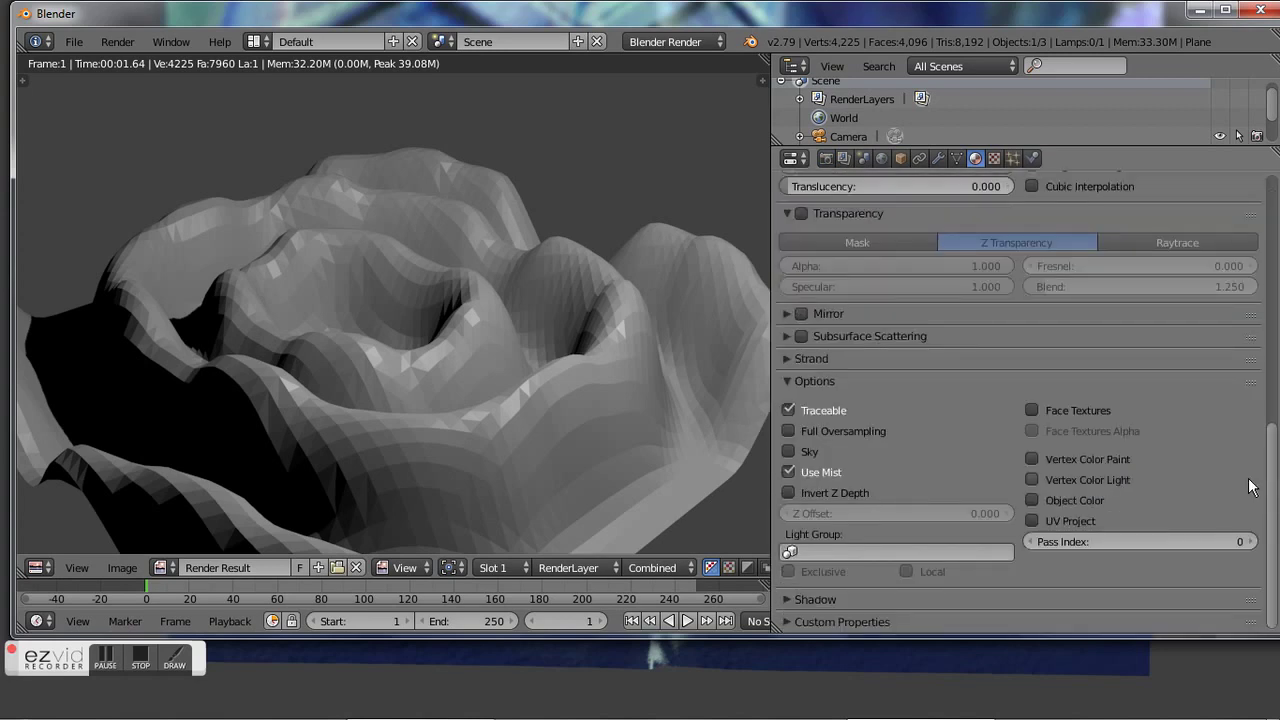
- Turn on both Vertex Color Paint and Vertex Color Light in the material, re-rendering after each change
click(1031, 480)
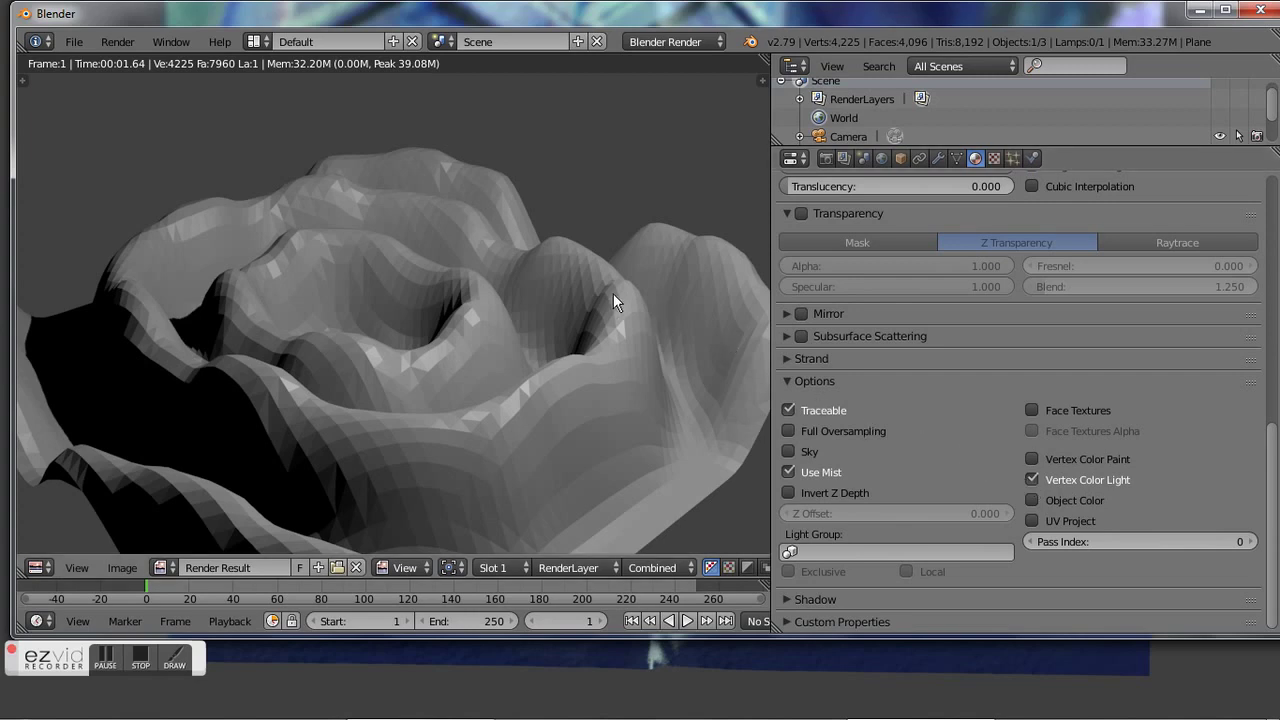
key(F12)
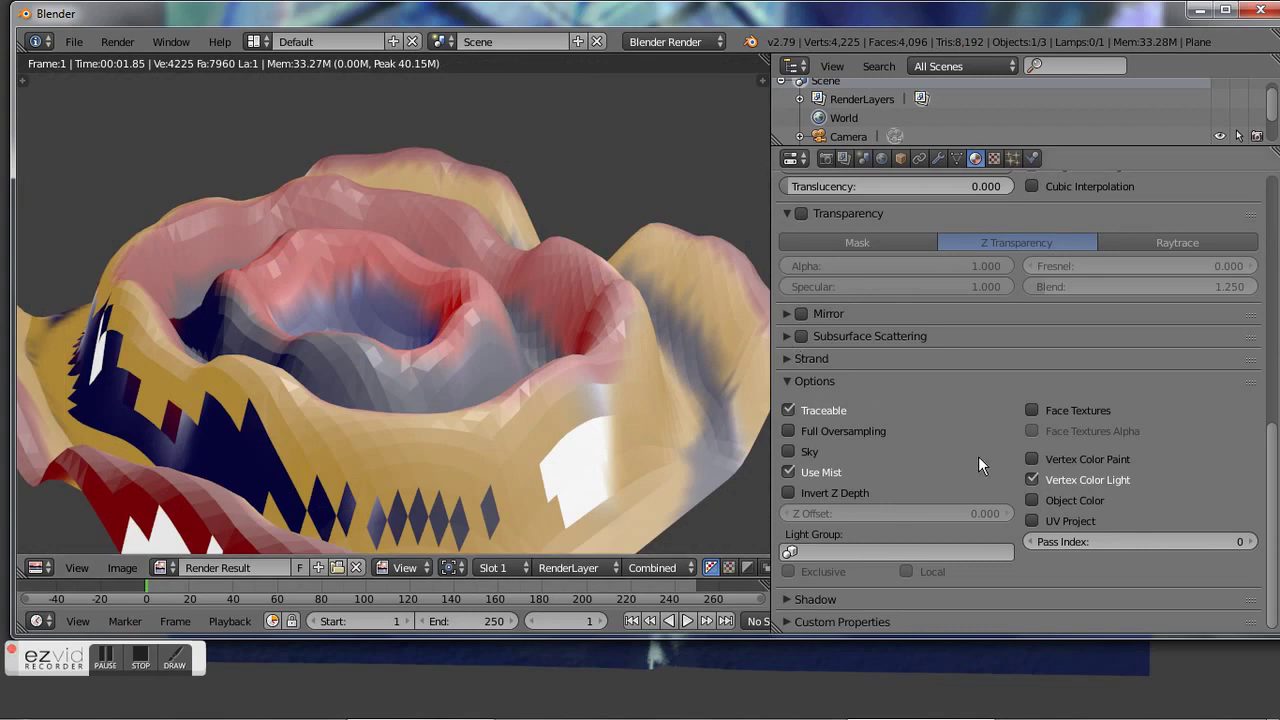
click(1031, 479)
click(1031, 459)
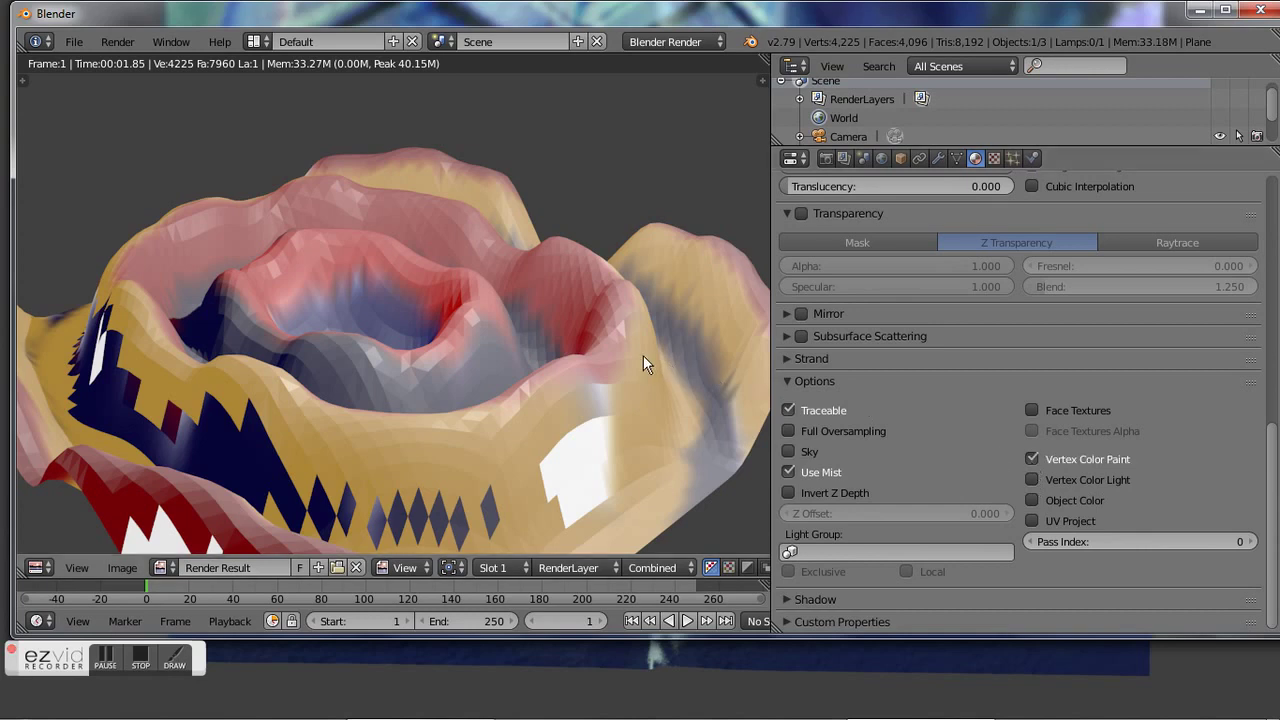
key(F12)
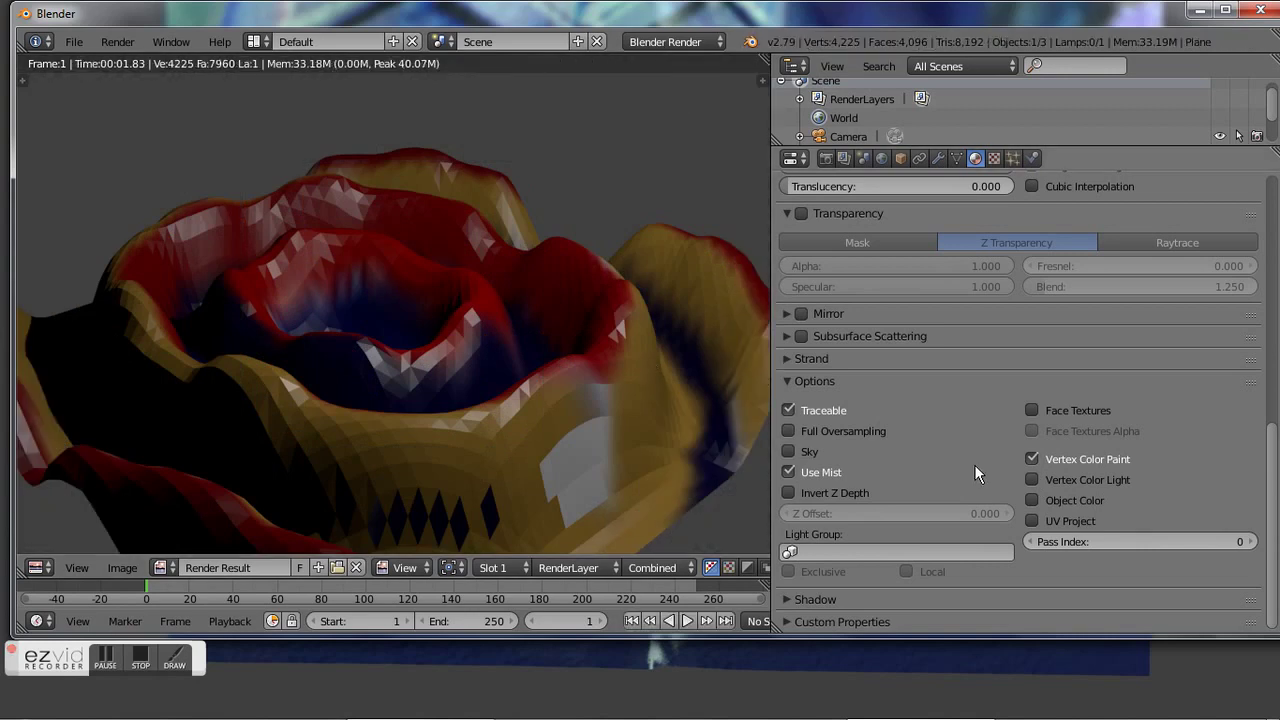
click(1031, 480)
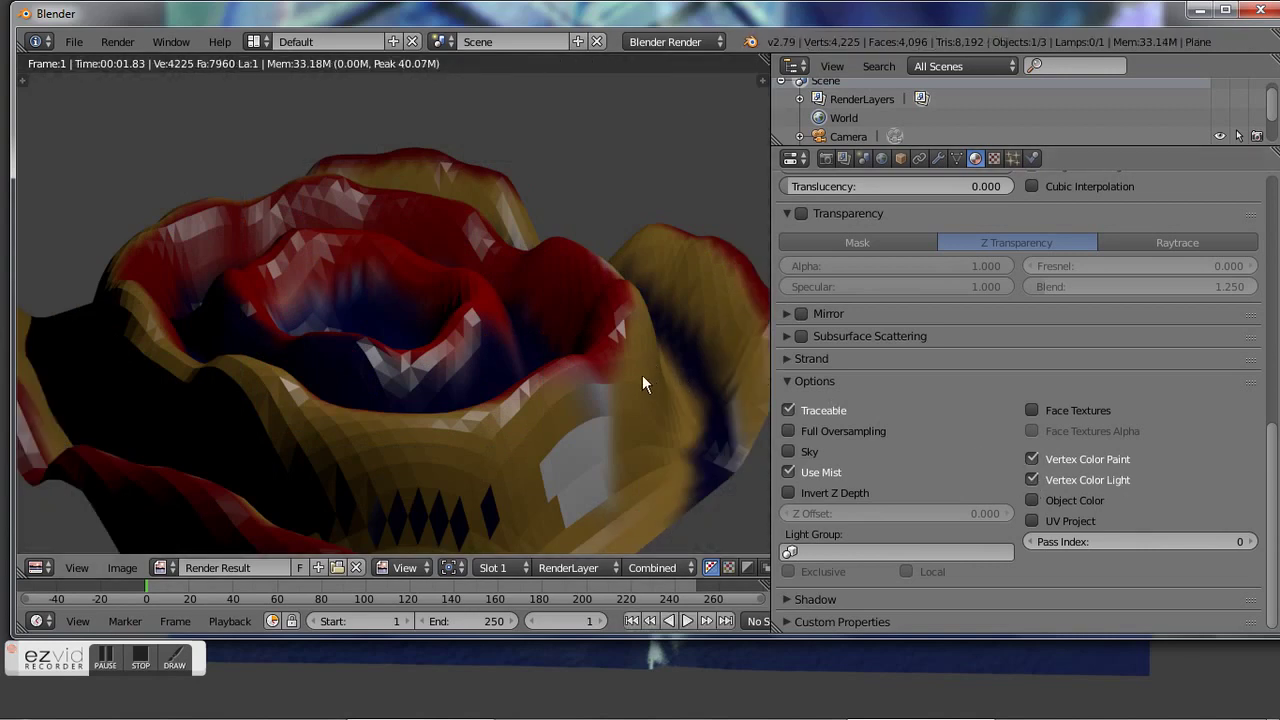
key(F12)
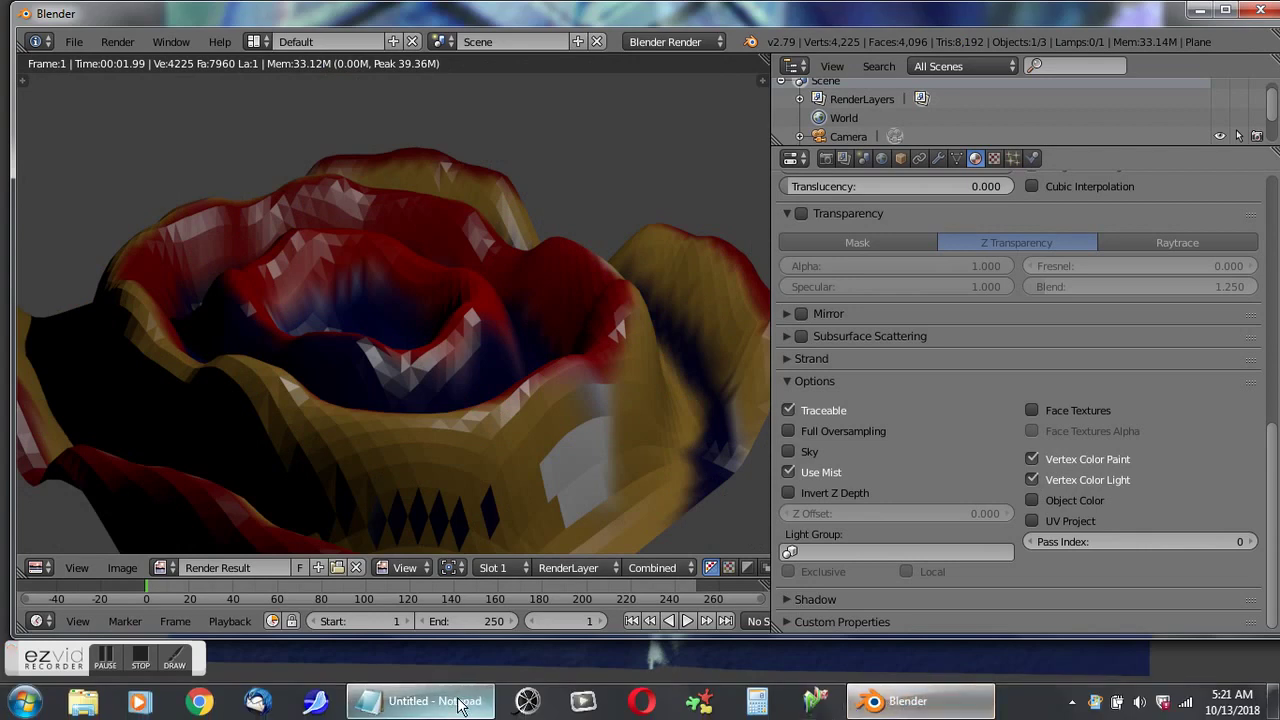
- Add the Notepad line 'OK so both is also an option. We can also extrude this pattern and smooth it out.'
click(430, 701)
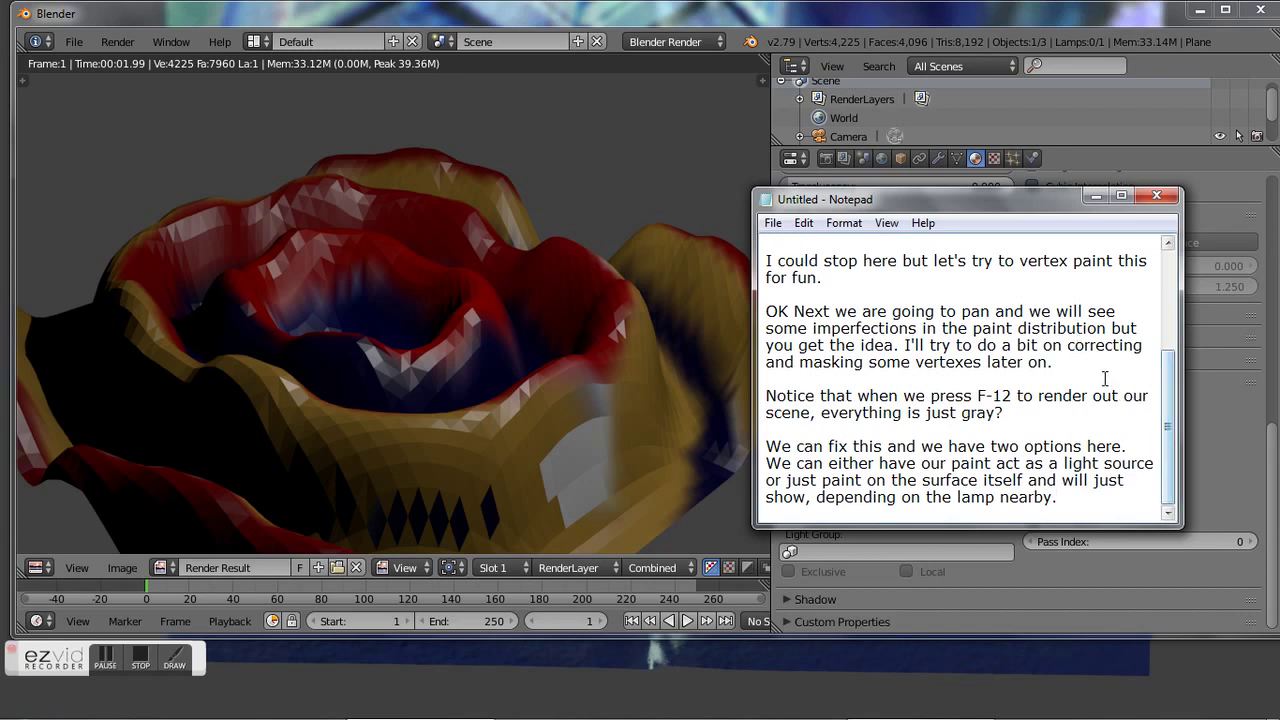
key(Return)
key(Return)
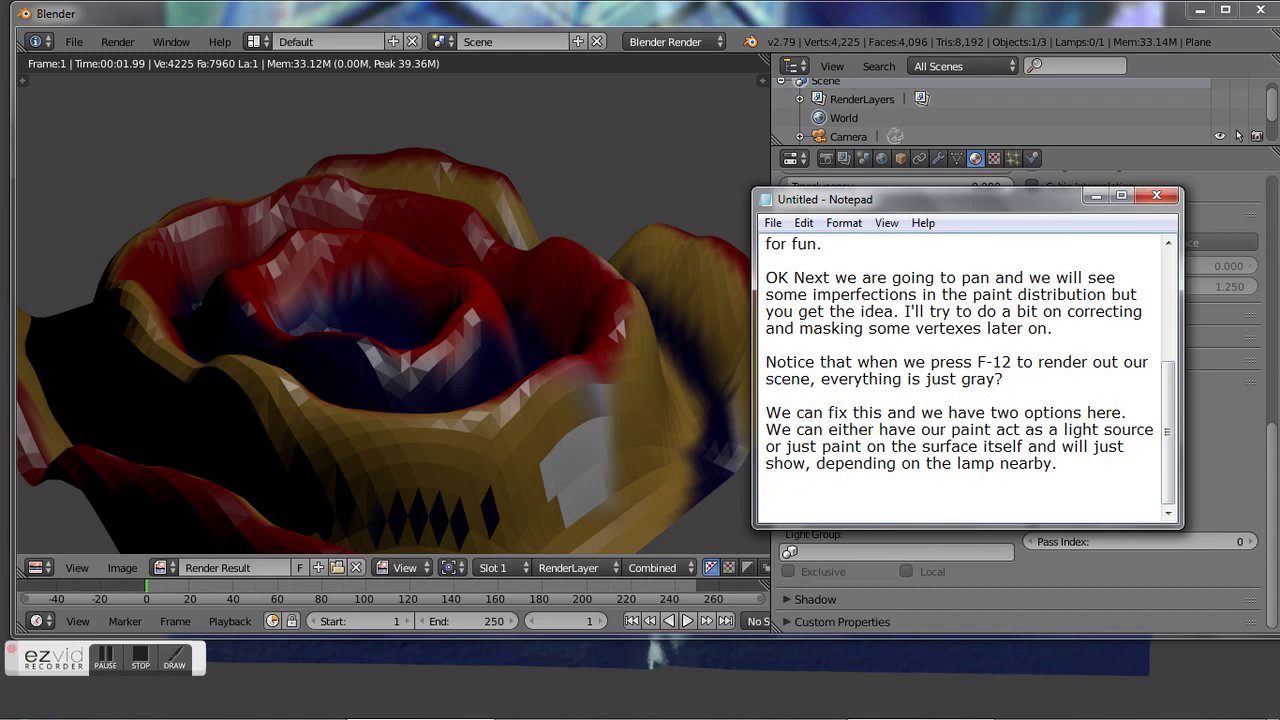
text(O)
text(K so )
text(both )
text(is also a)
text(n option)
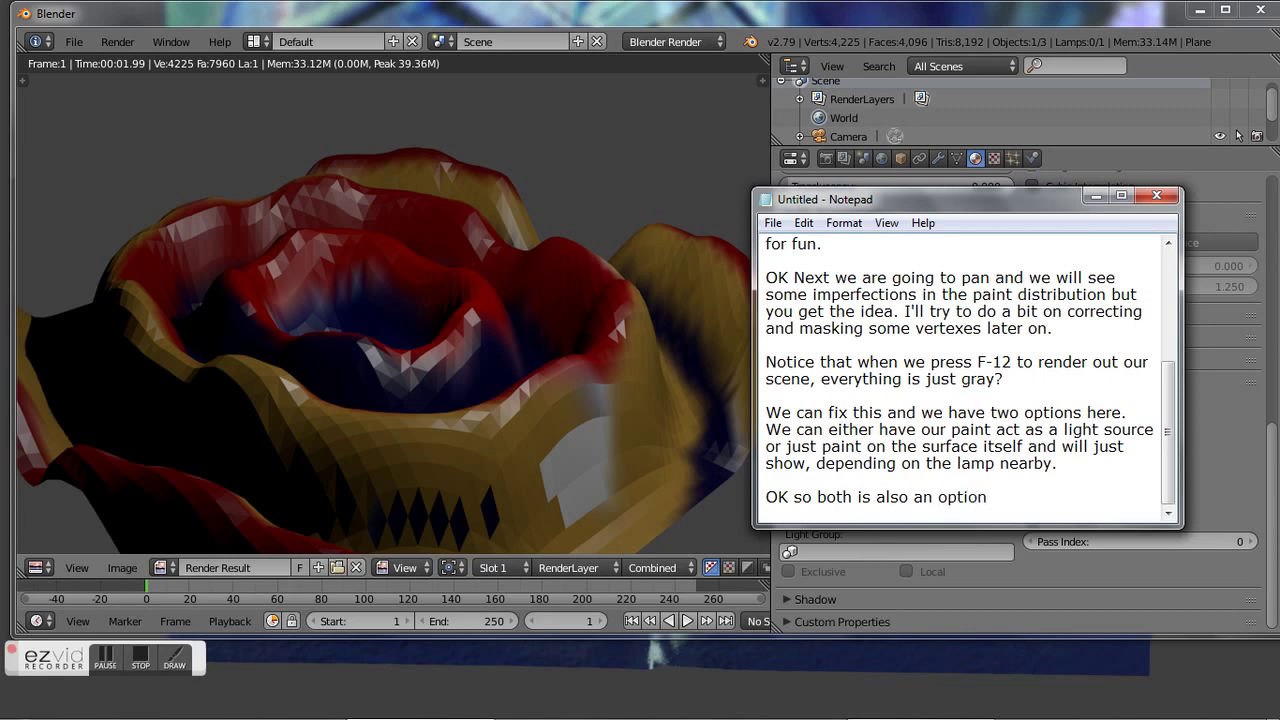
text(. )
text(We can also)
text( extrude this pattern and smooth it out)
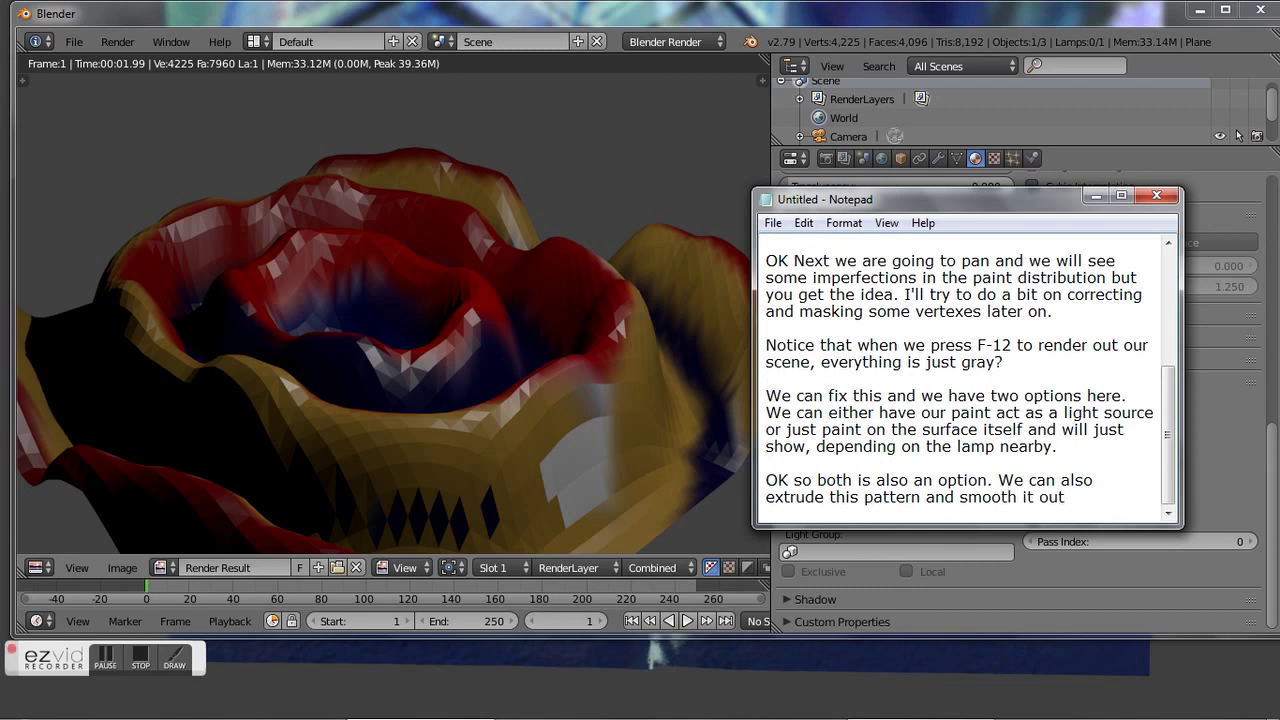
text(.)
- Back in Blender's 3D view, put the plane in Object Mode with Material viewport shading
click(1096, 196)
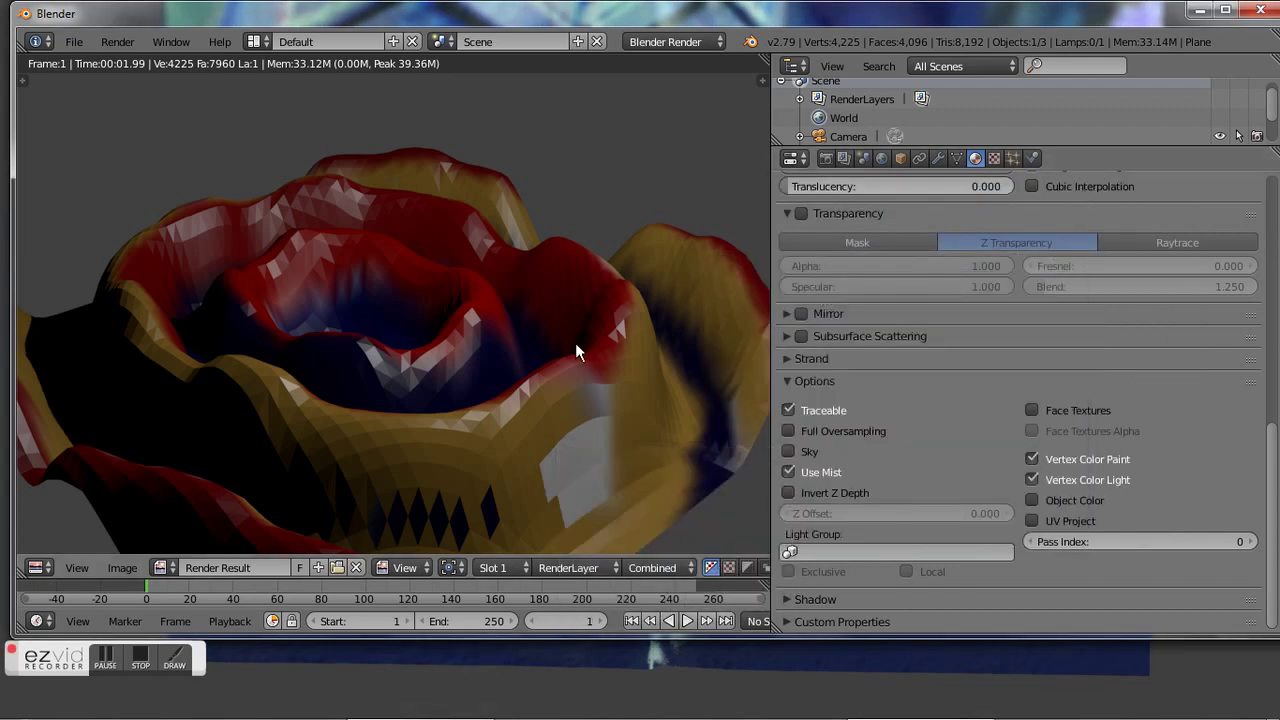
key(Escape)
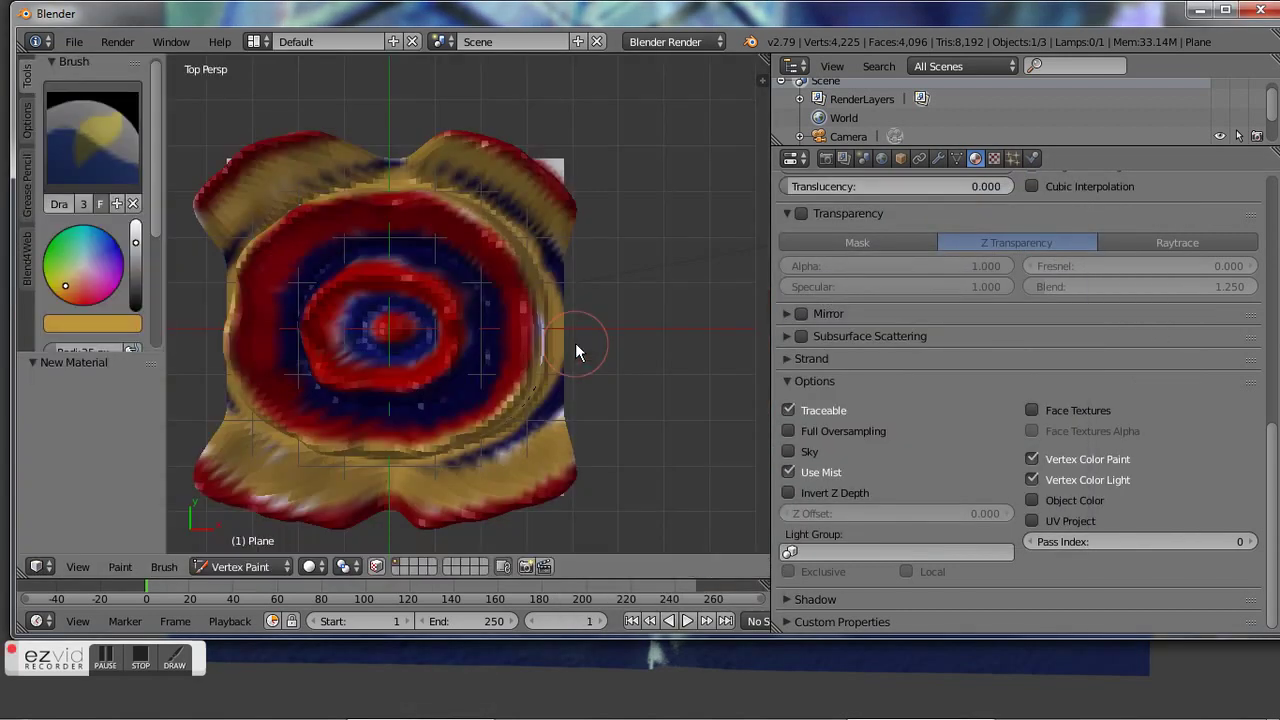
click(248, 567)
click(248, 546)
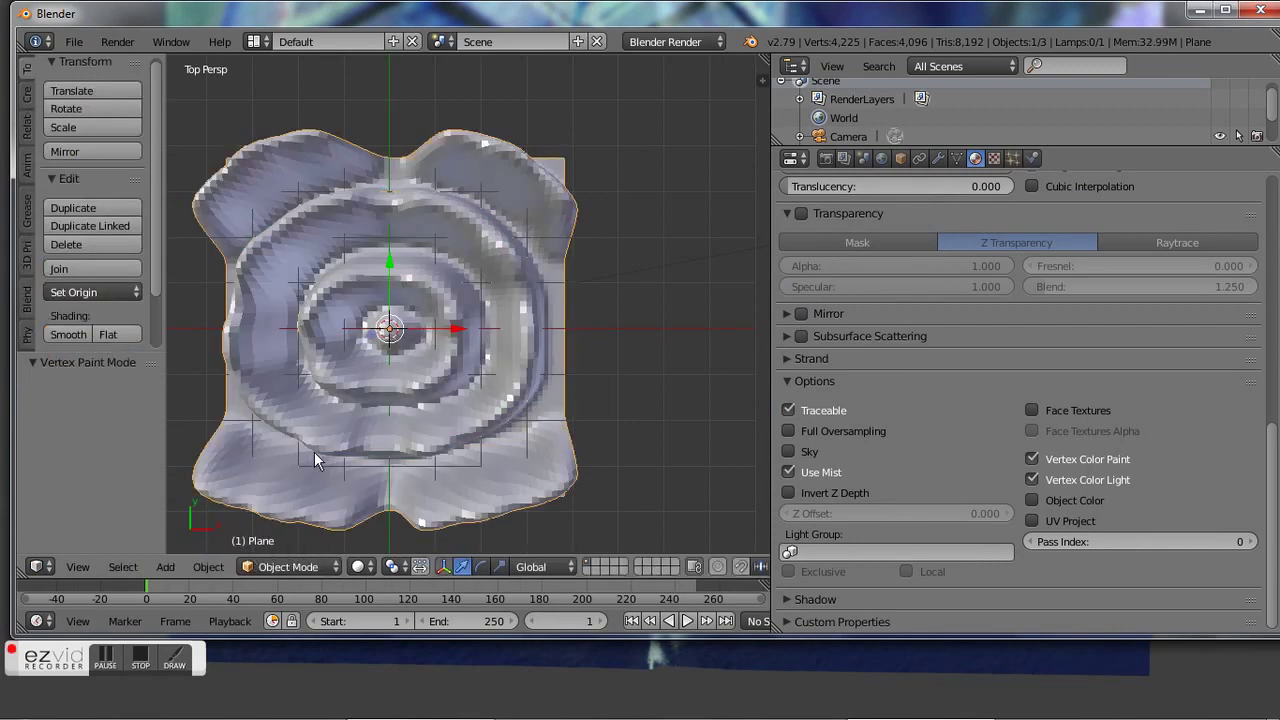
click(358, 568)
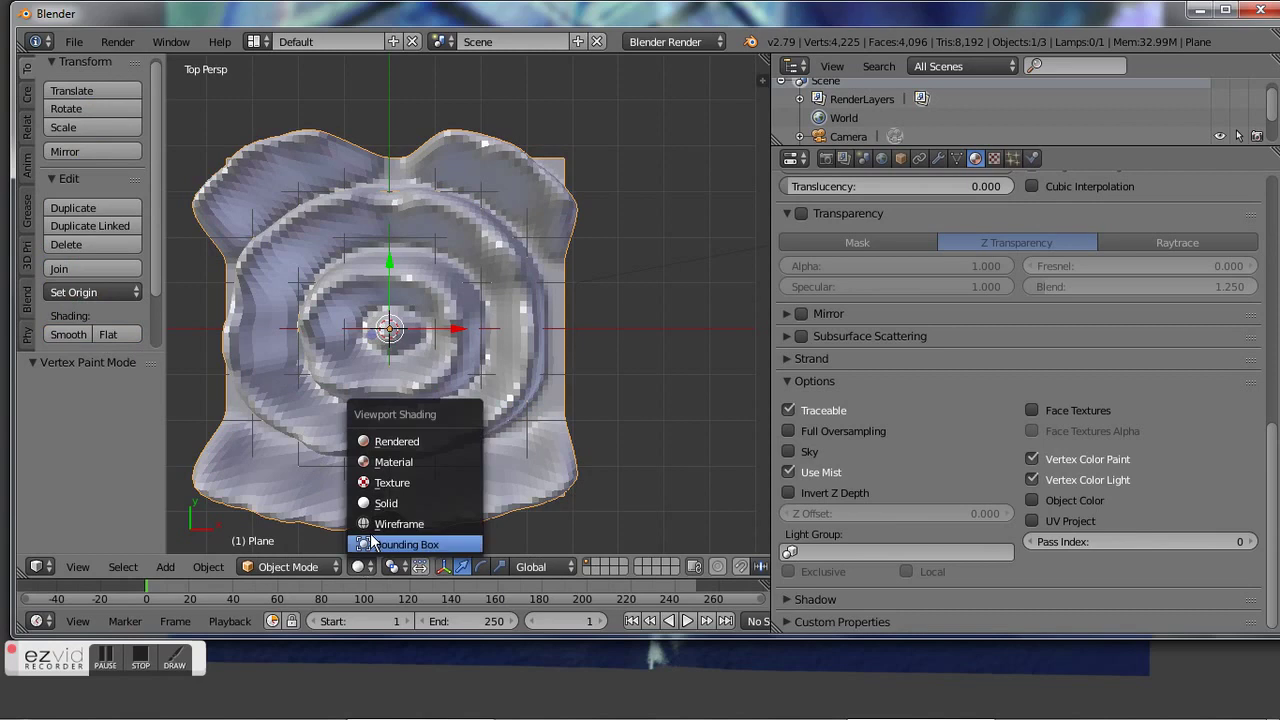
click(392, 462)
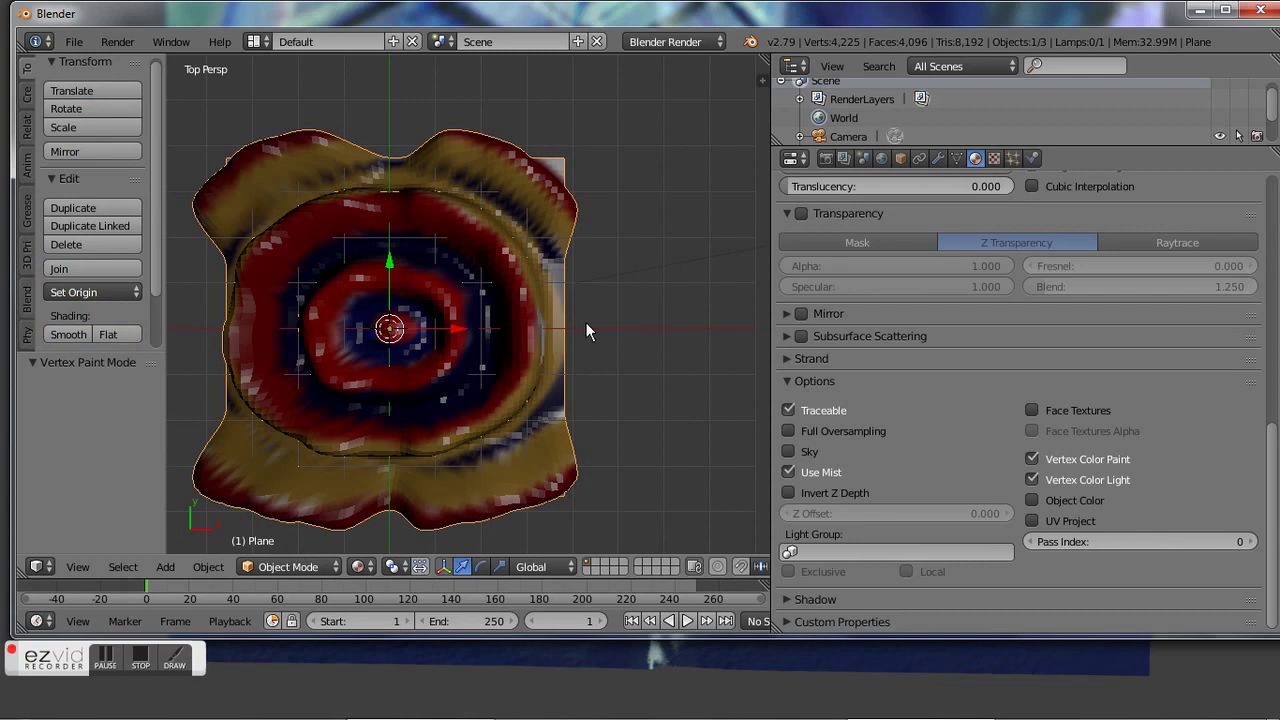
- Orbit to an oblique angle and switch the plane into Edit Mode
middle_drag(572, 327, 544, 167)
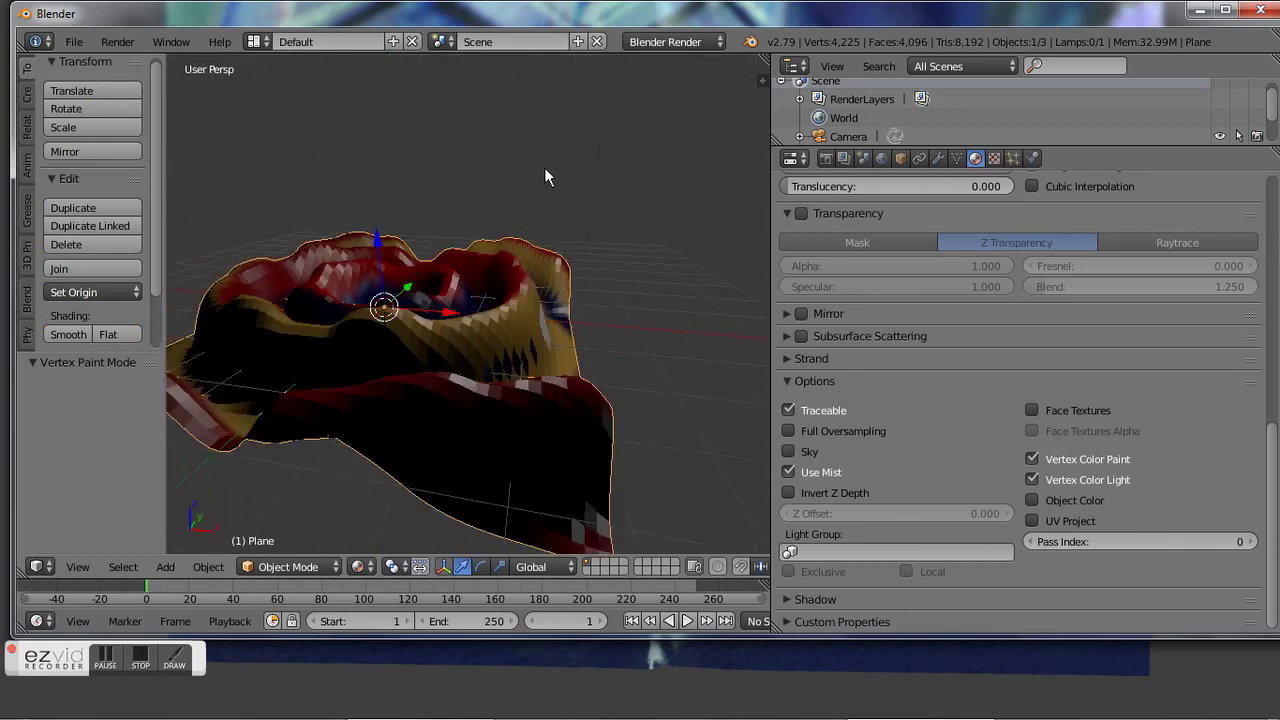
mouse_move(545, 170)
middle_down()
mouse_move(597, 160)
mouse_move(672, 173)
mouse_move(471, 160)
mouse_move(502, 156)
middle_up()
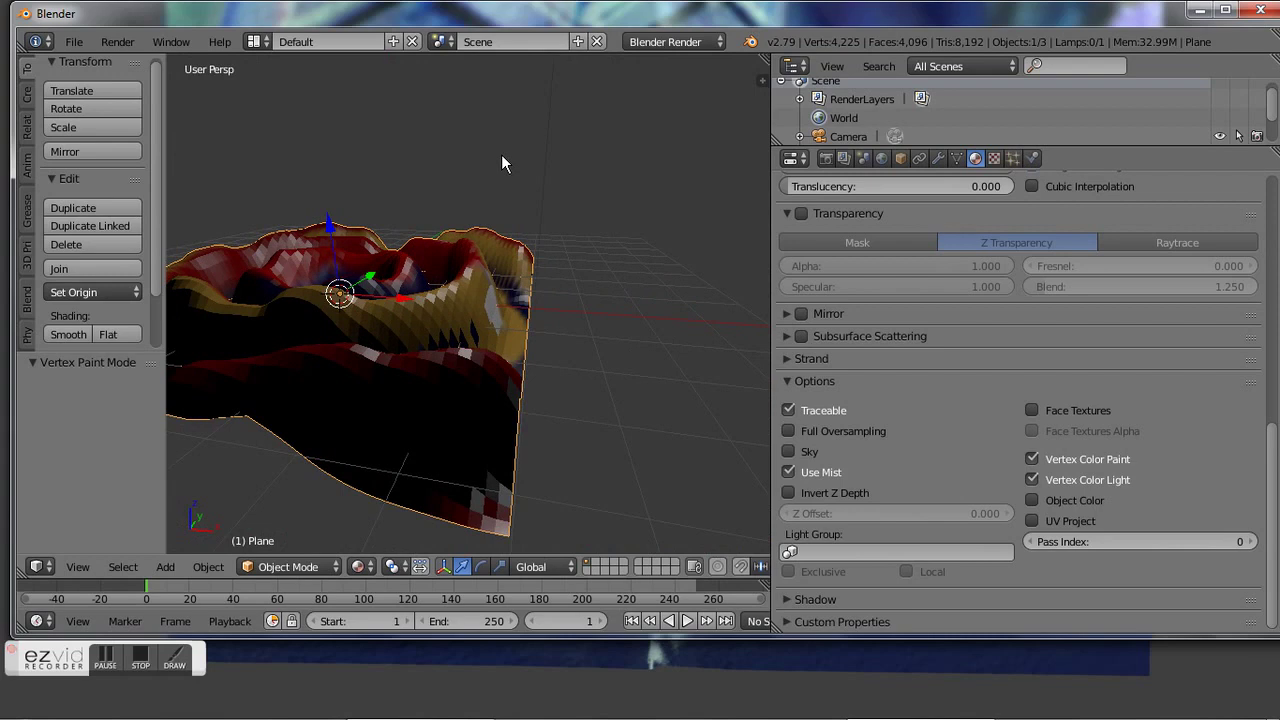
click(297, 567)
click(290, 524)
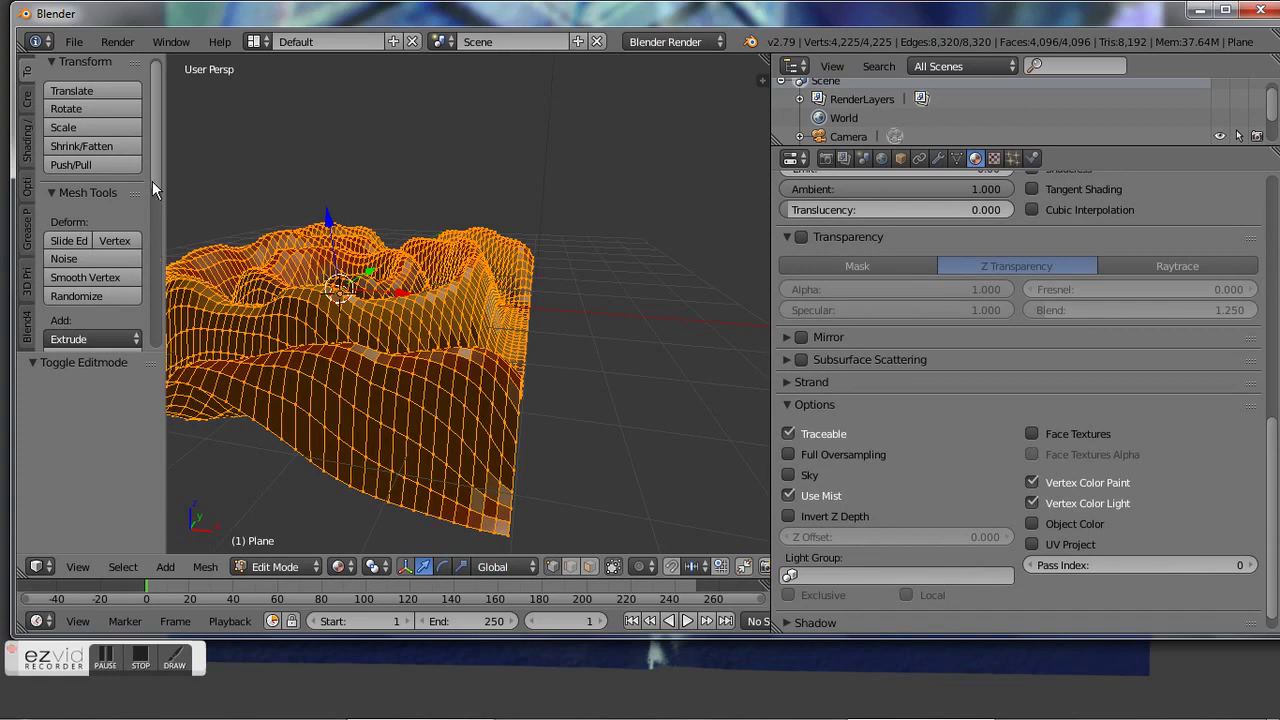
- Extrude the whole plane mesh 1.170 along Z into a solid block and render it
drag(152, 181, 152, 242)
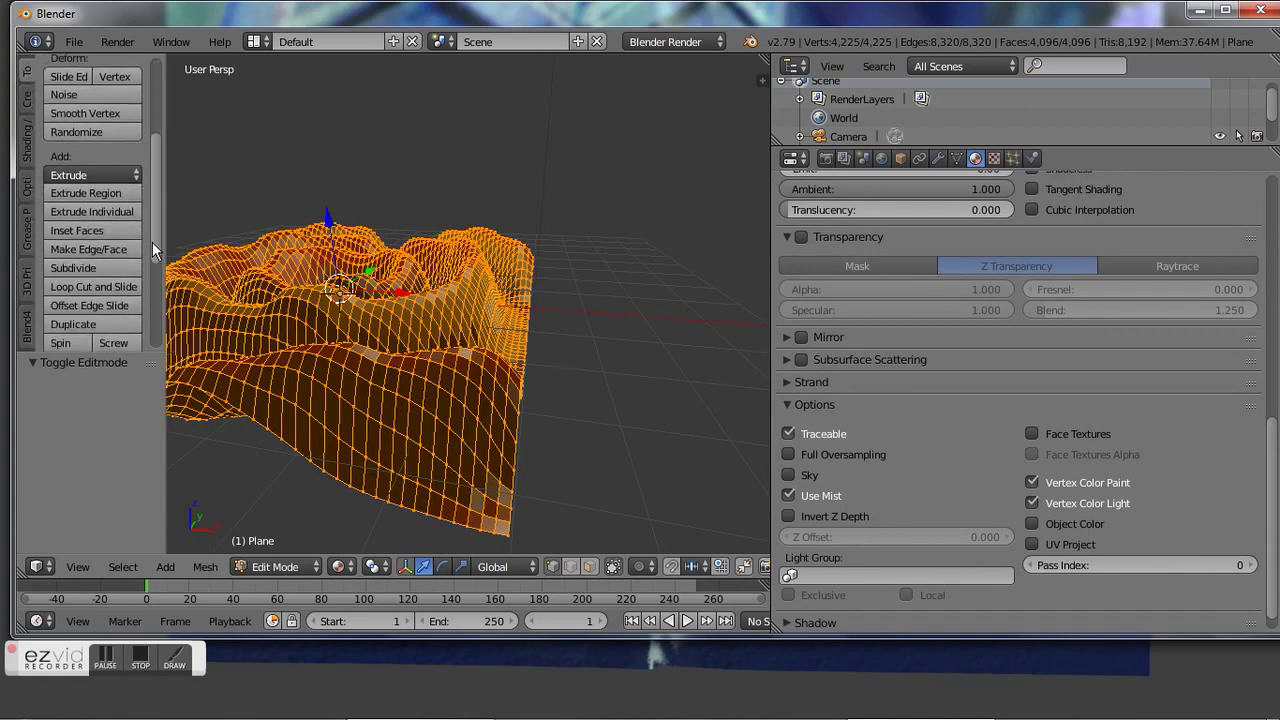
click(103, 185)
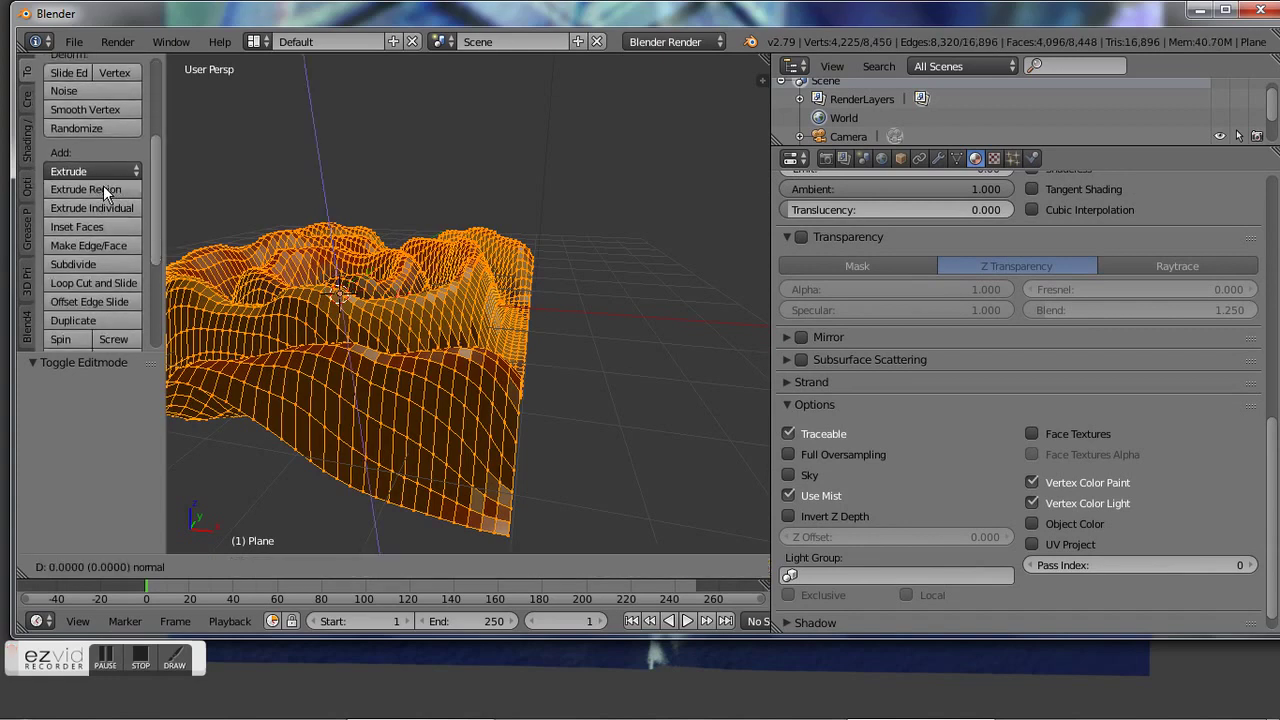
click(104, 129)
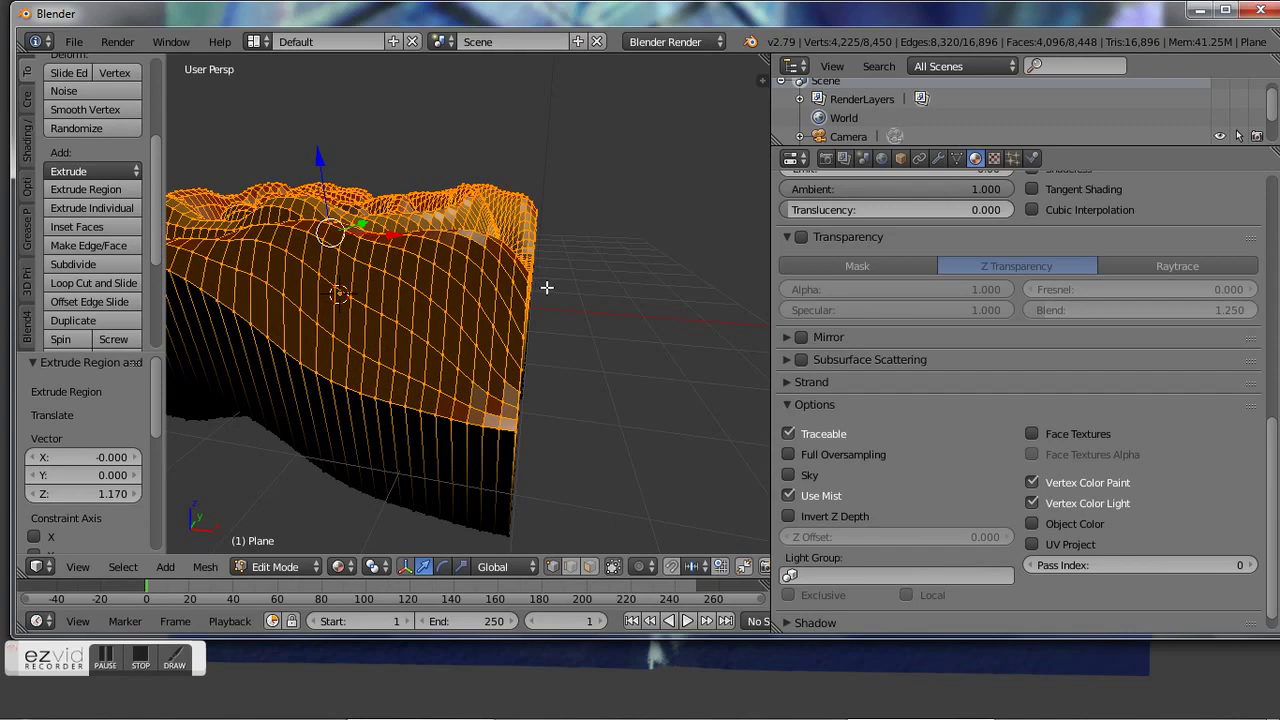
key(F12)
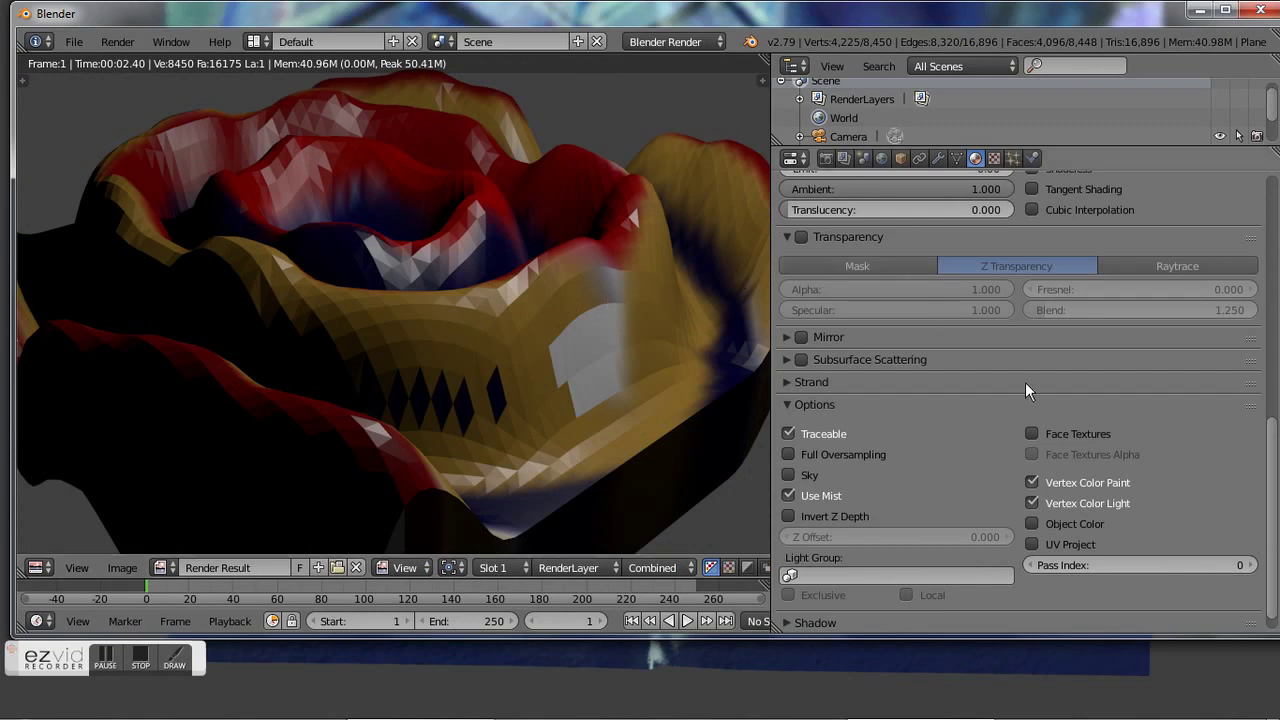
- Render once without Vertex Color Paint, then re-enable it and orbit the extruded mesh
click(1031, 483)
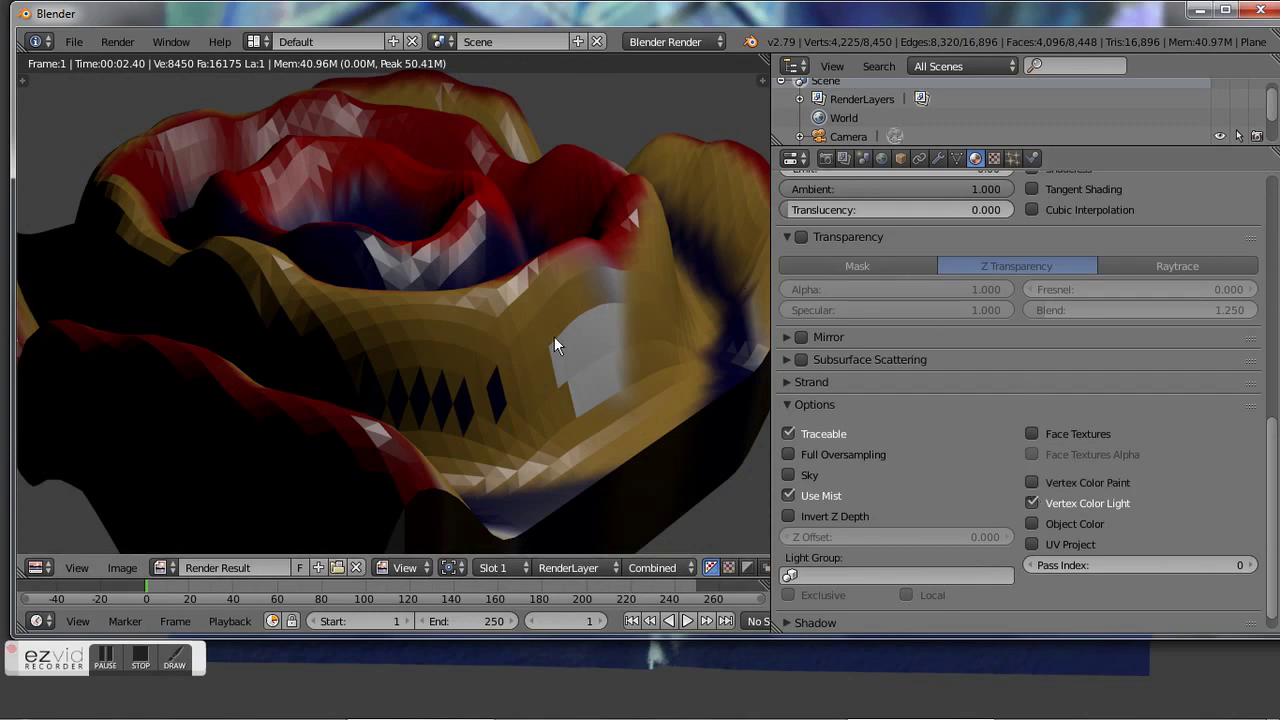
key(F12)
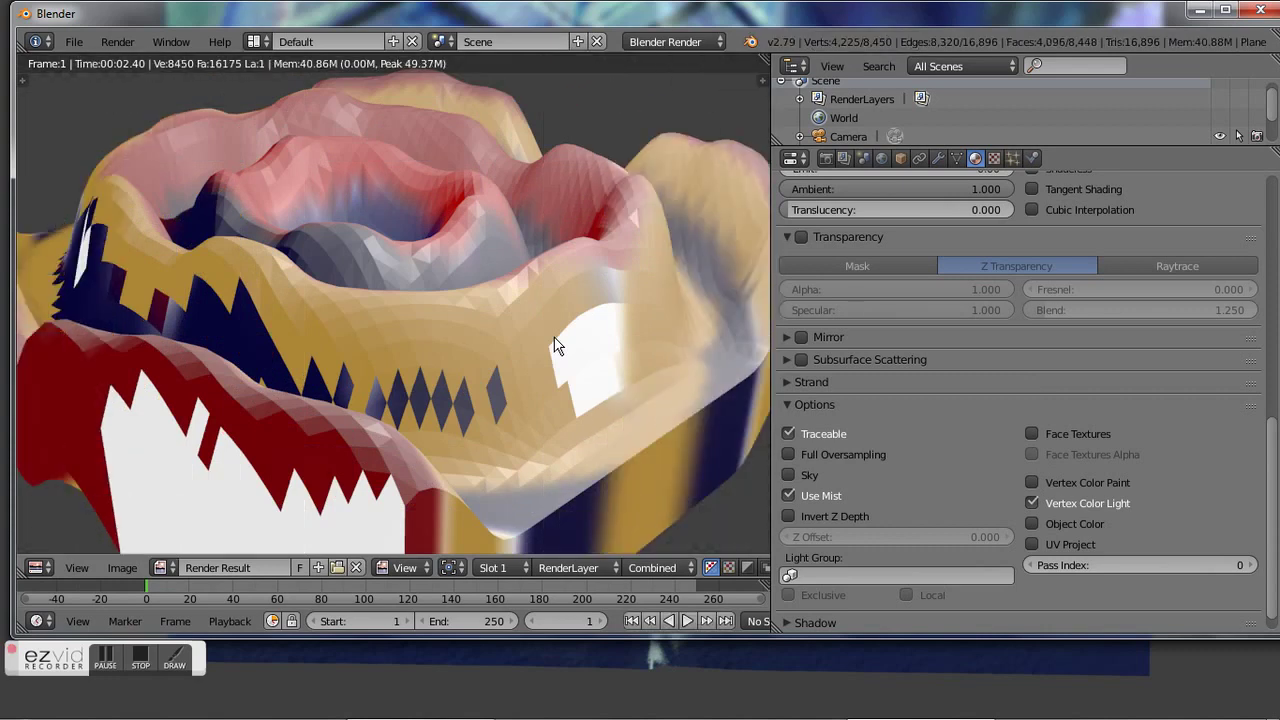
key(Escape)
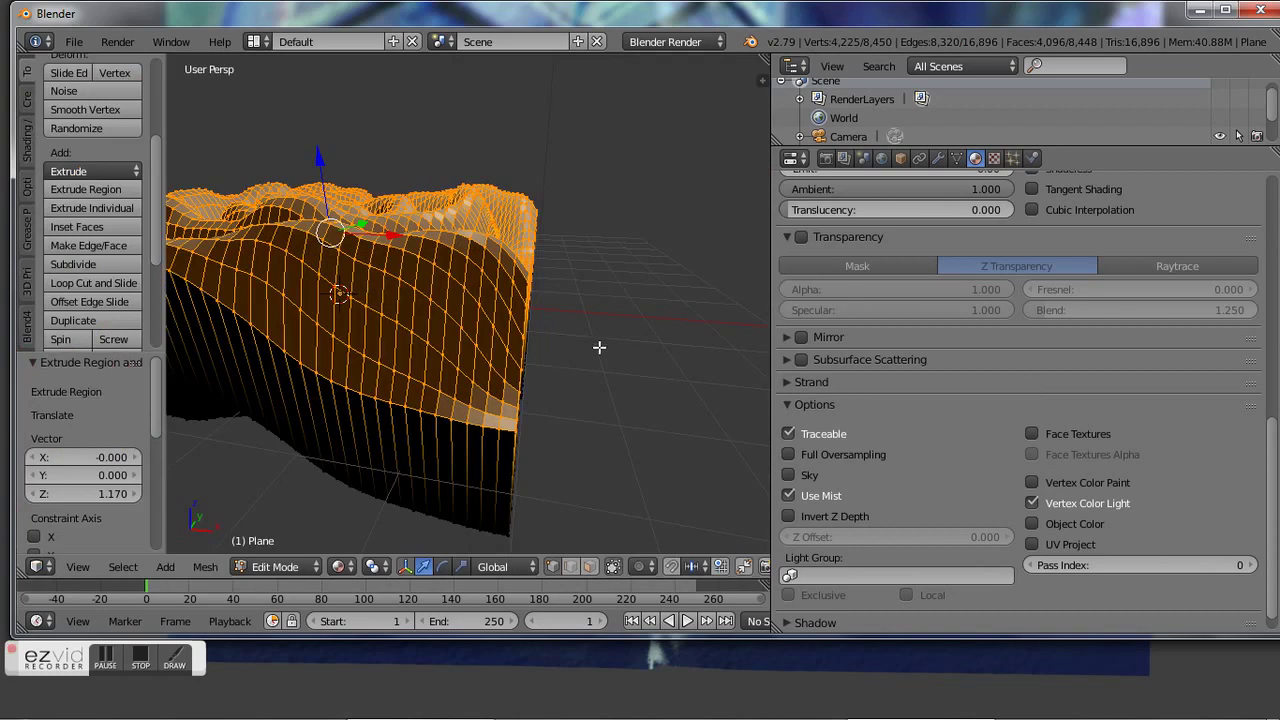
click(1032, 484)
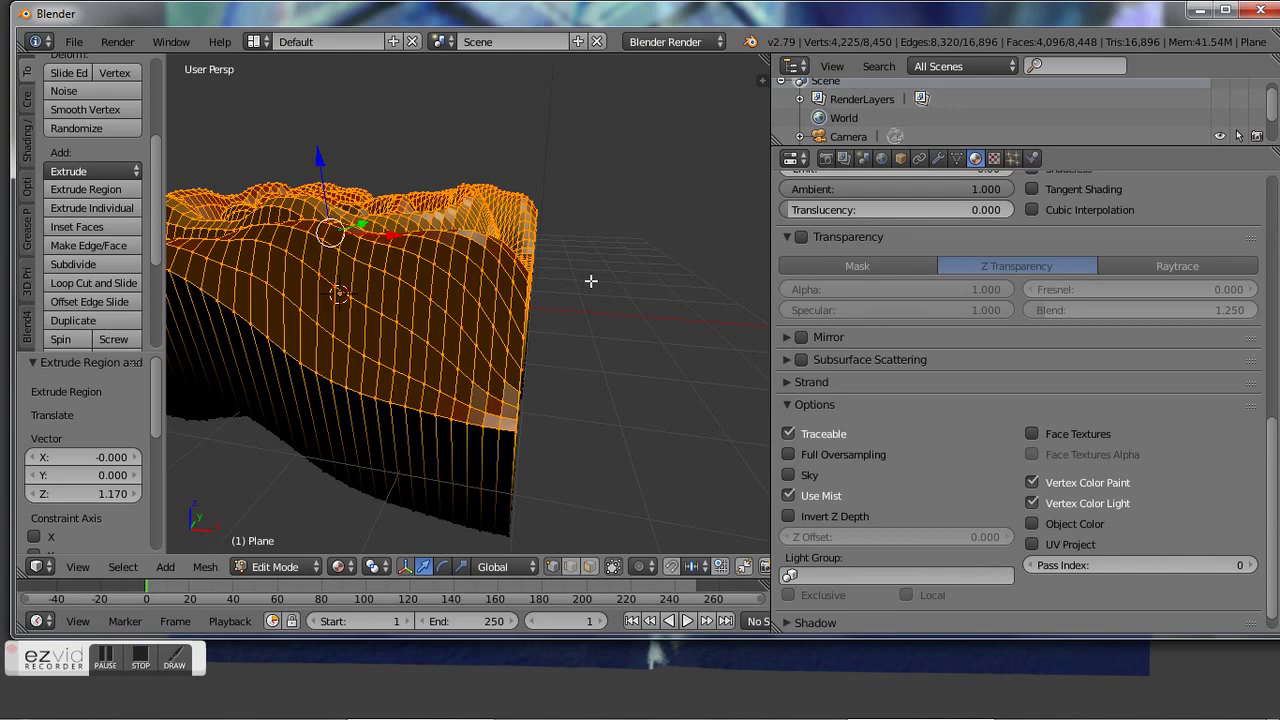
middle_drag(591, 281, 658, 363)
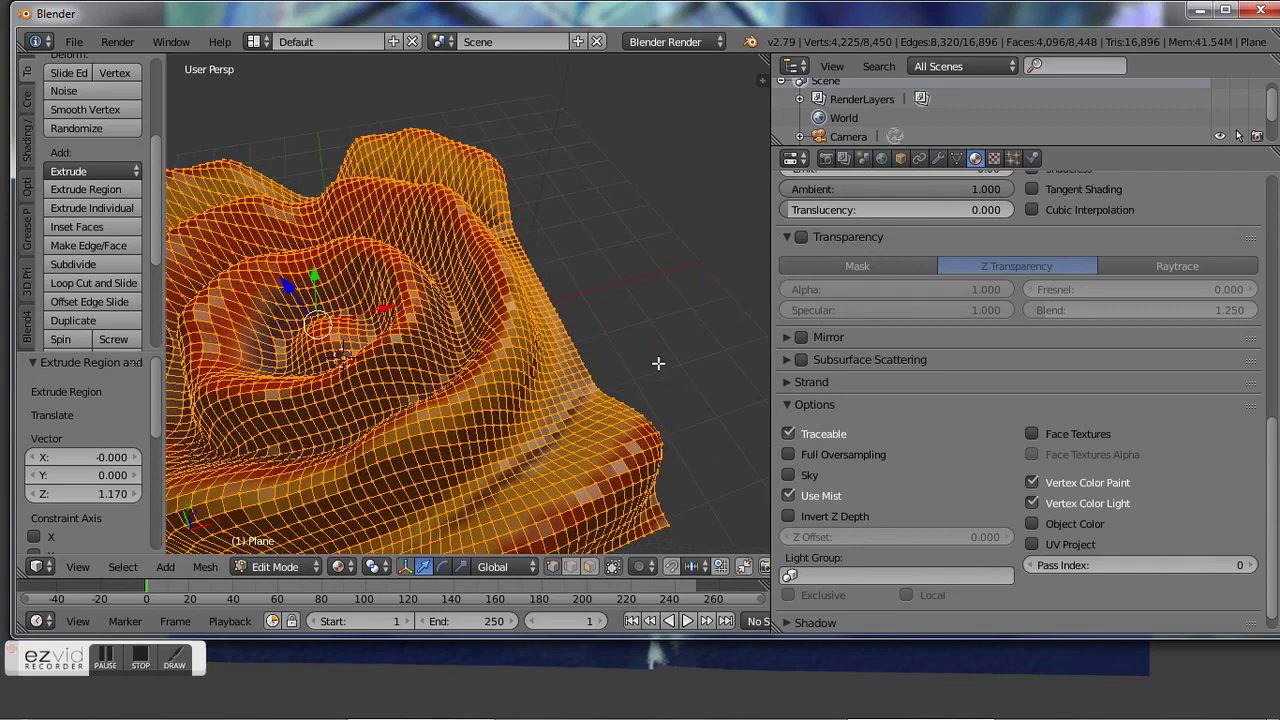
mouse_move(658, 363)
middle_down()
mouse_move(760, 320)
mouse_move(171, 294)
mouse_move(730, 304)
middle_up()
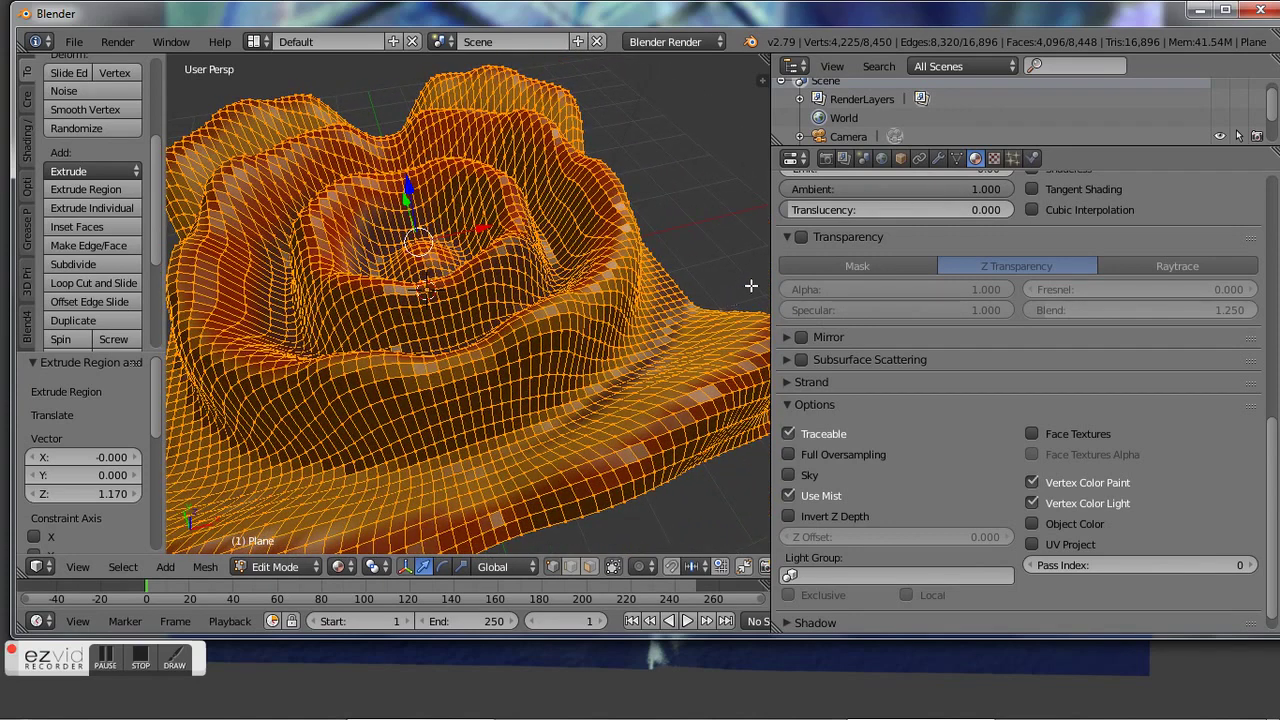
- Add a Smooth modifier to the plane and switch to Object Mode
click(941, 156)
click(969, 219)
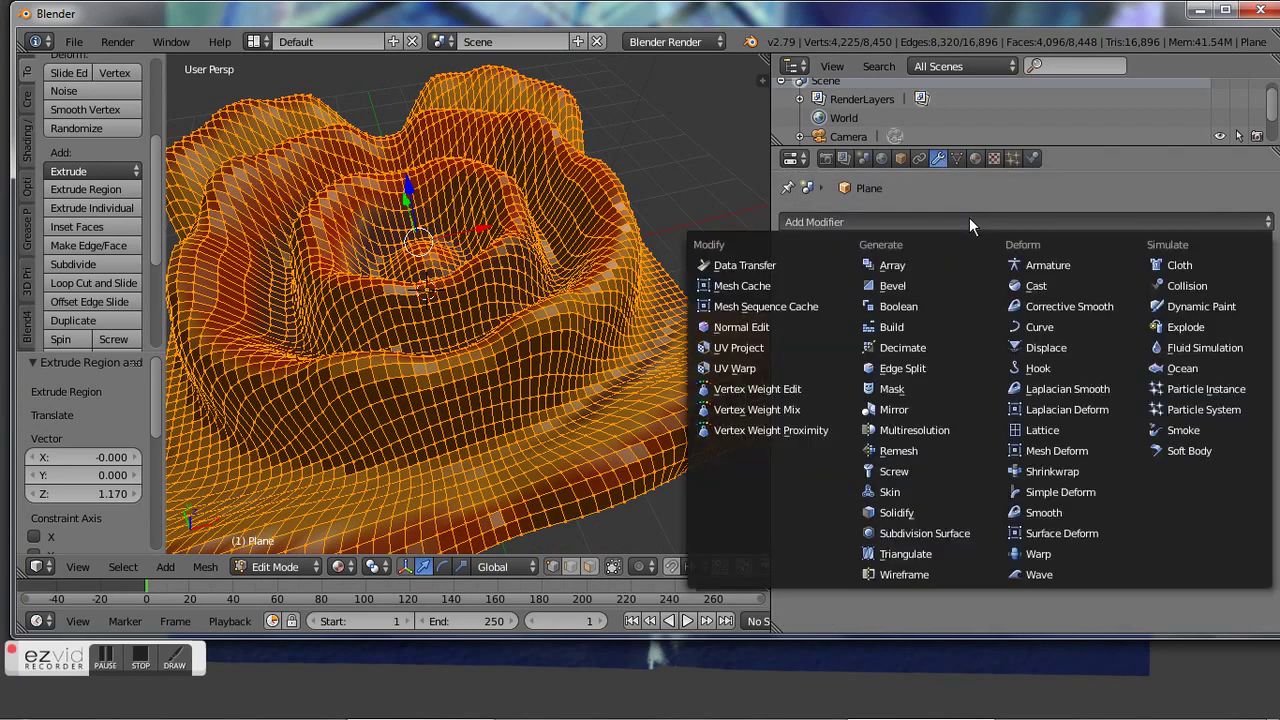
click(1058, 512)
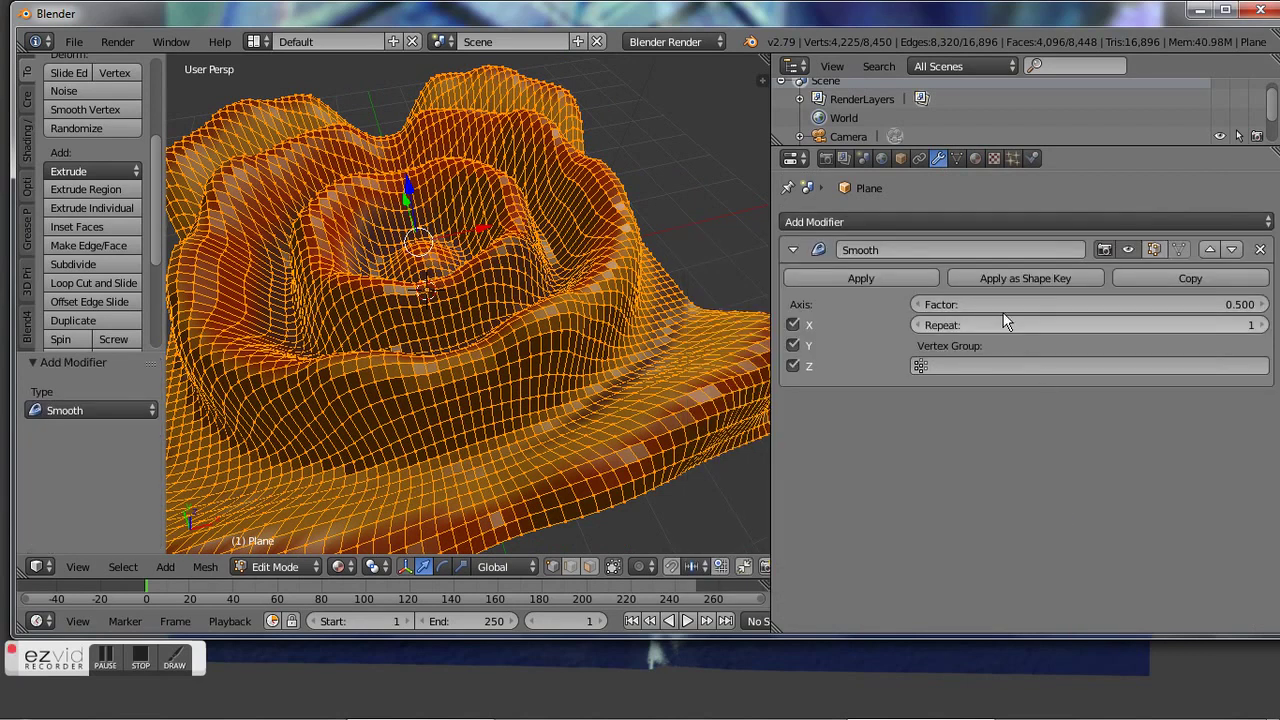
click(279, 566)
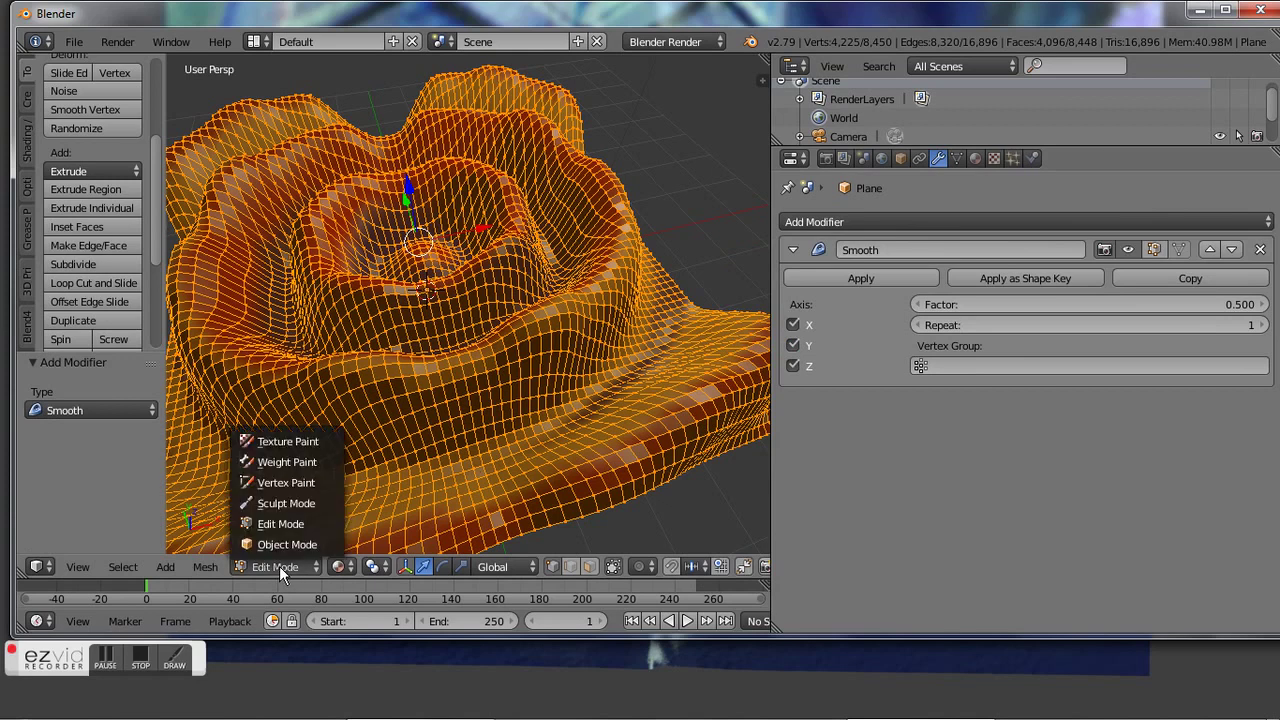
click(281, 541)
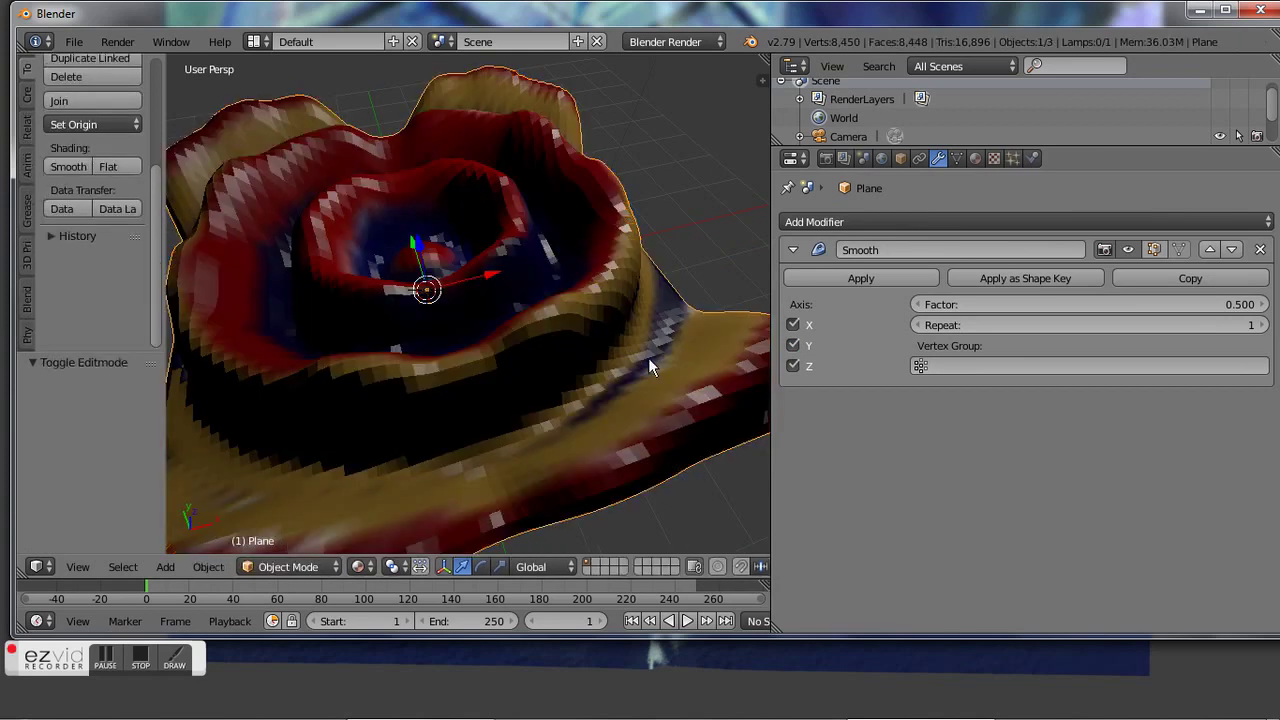
- Set the Smooth modifier's Factor to 3.060 and Repeat to 5
drag(1005, 304, 1110, 304)
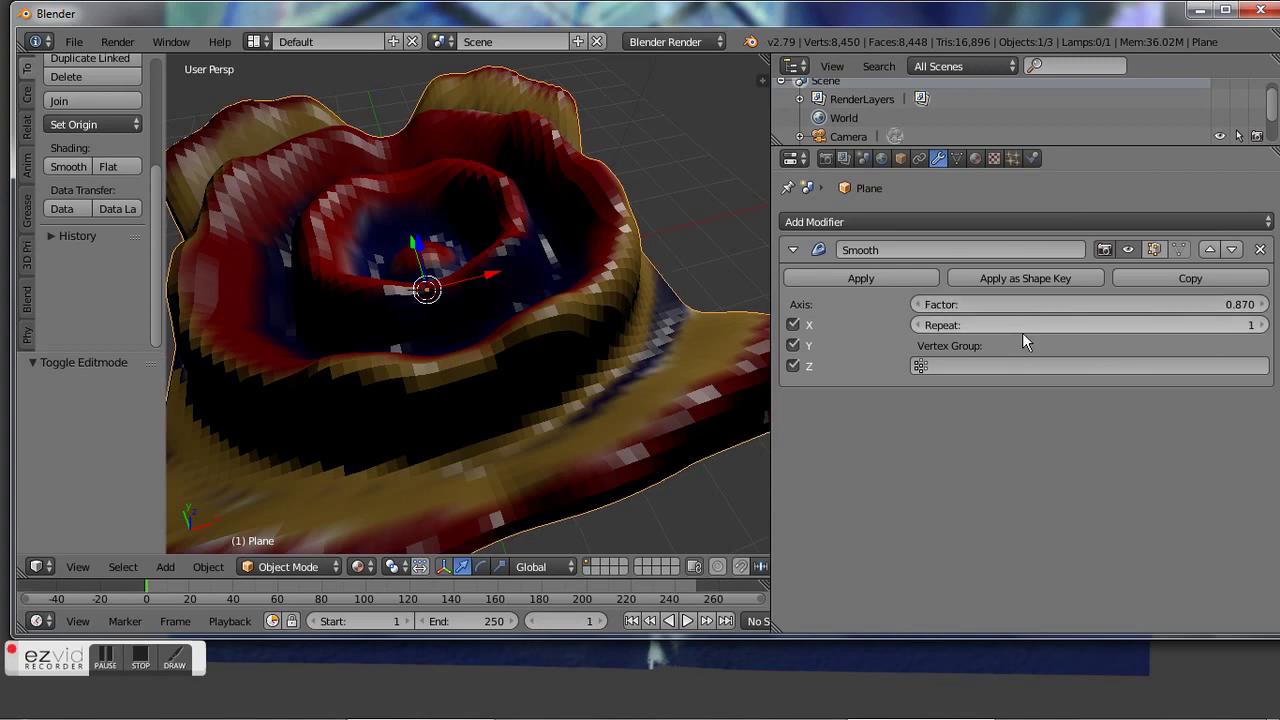
drag(1050, 325, 1120, 325)
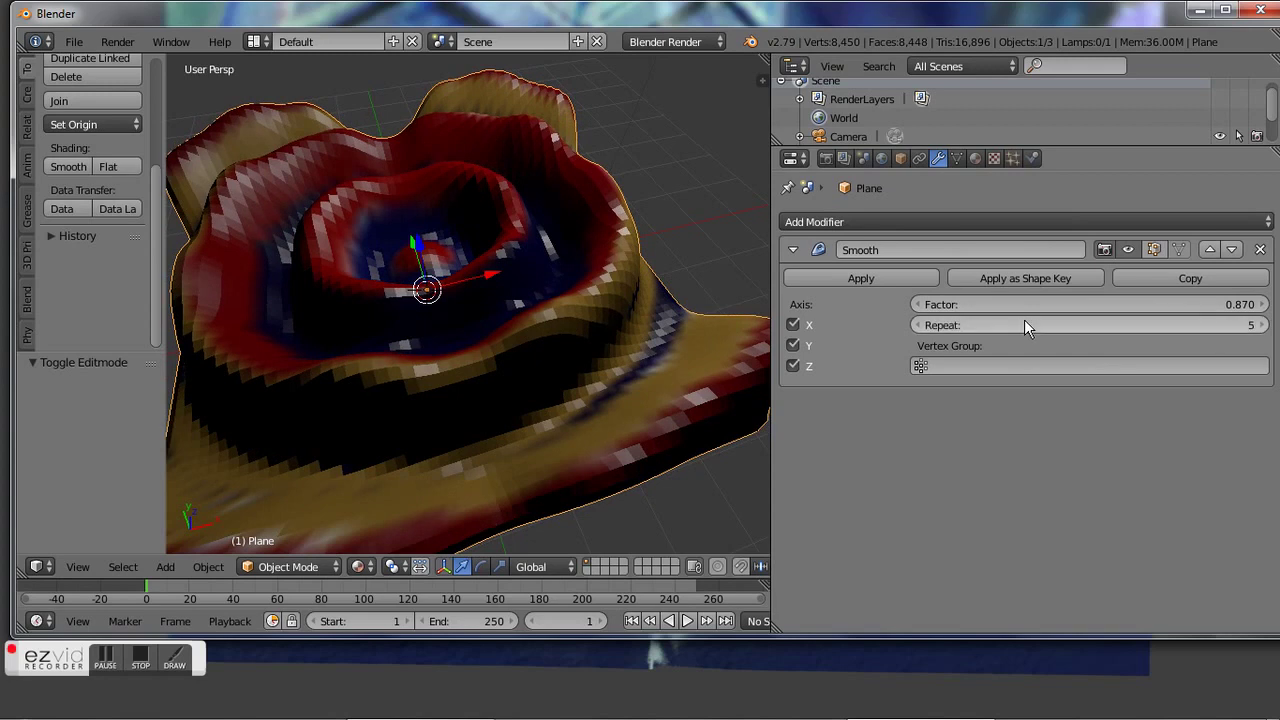
drag(1026, 304, 1130, 304)
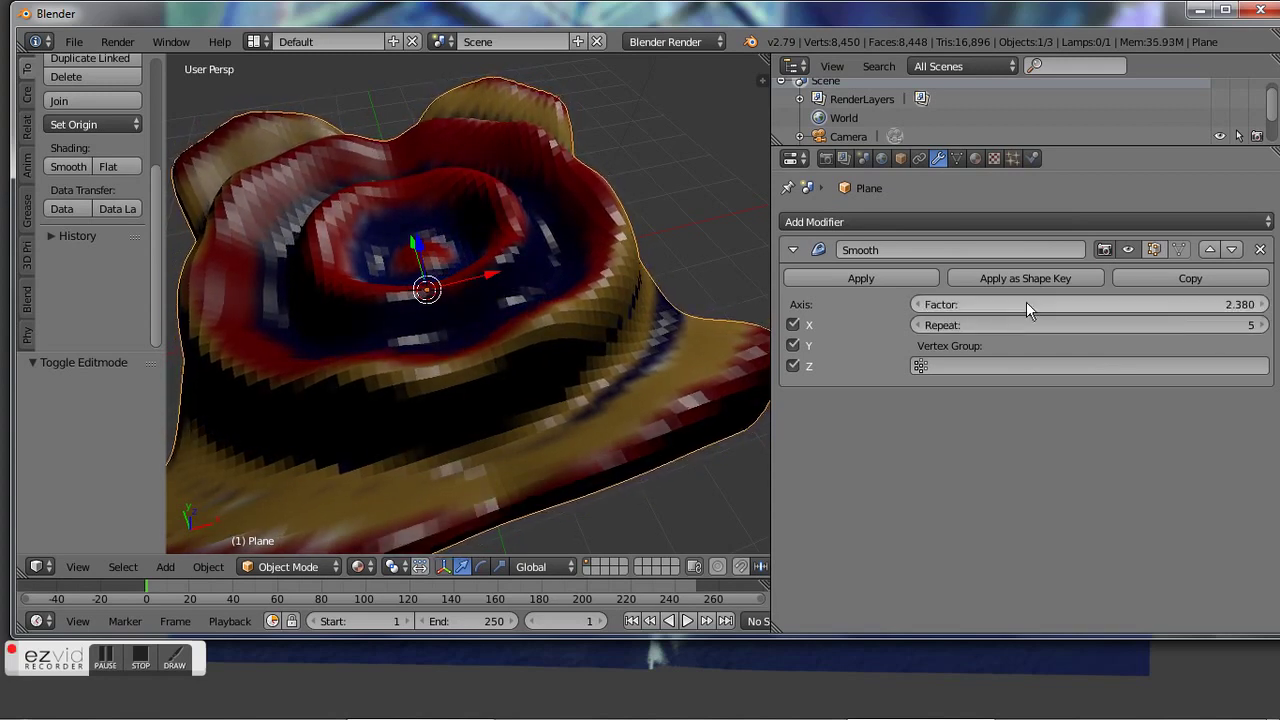
drag(1026, 301, 1140, 301)
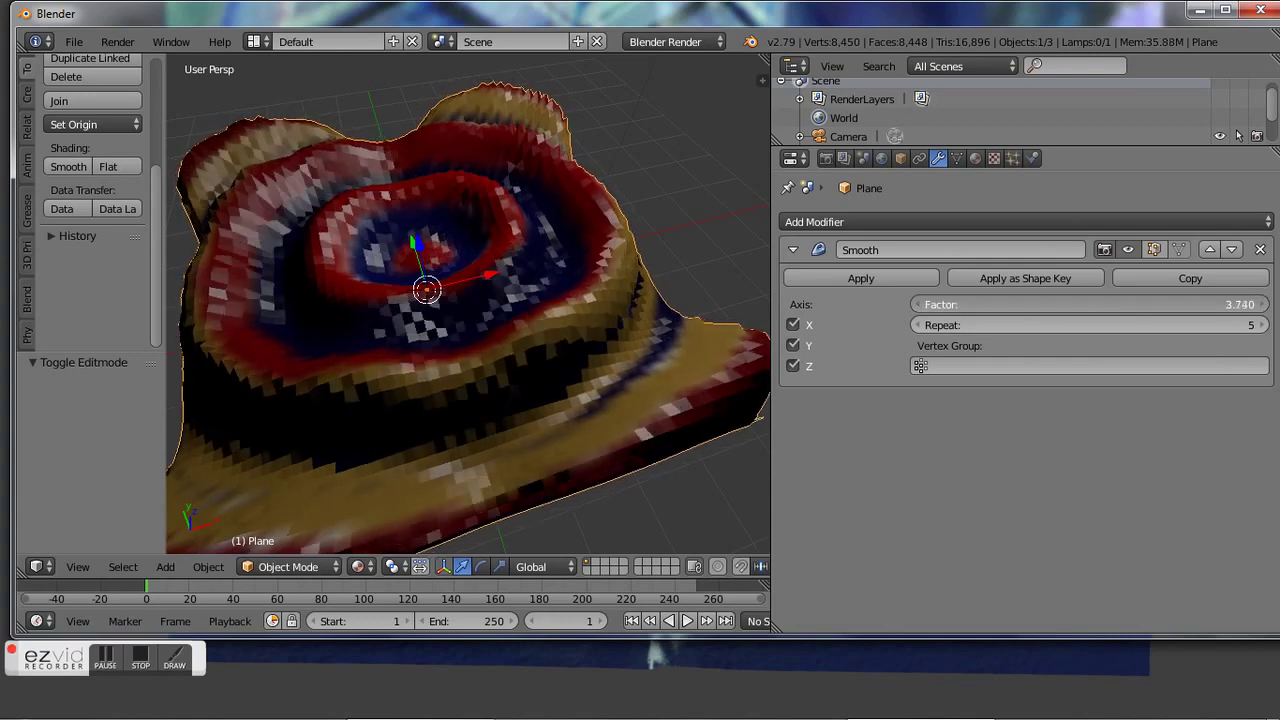
mouse_move(1090, 304)
mouse_down()
mouse_move(1026, 301)
mouse_move(1086, 325)
mouse_move(1046, 320)
mouse_up()
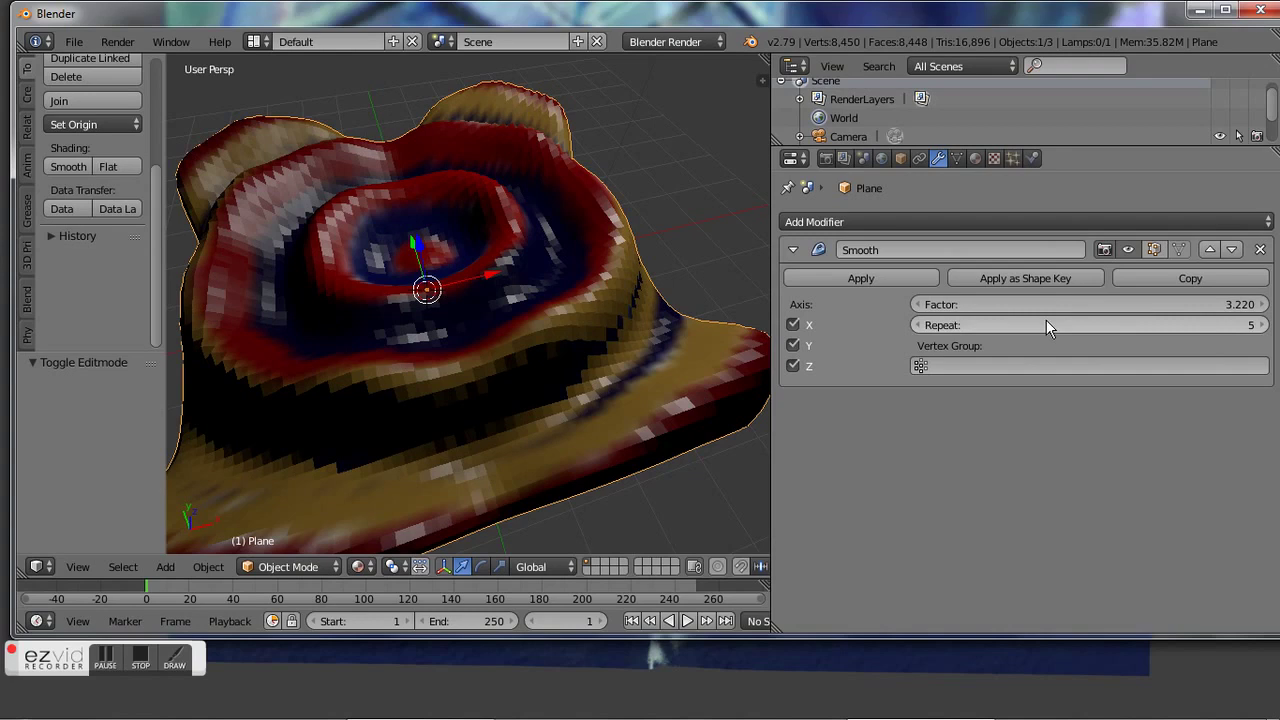
mouse_move(1046, 306)
mouse_down()
mouse_move(1100, 306)
mouse_move(1036, 306)
mouse_up()
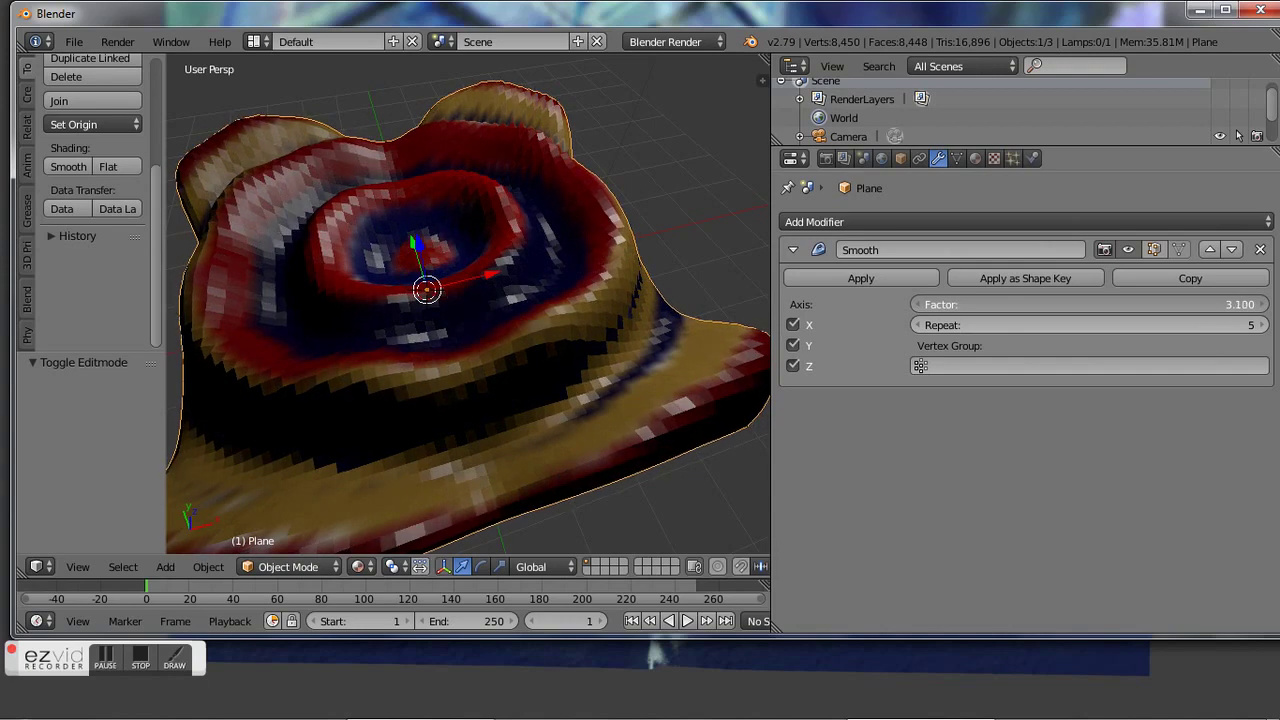
drag(1036, 306, 1046, 306)
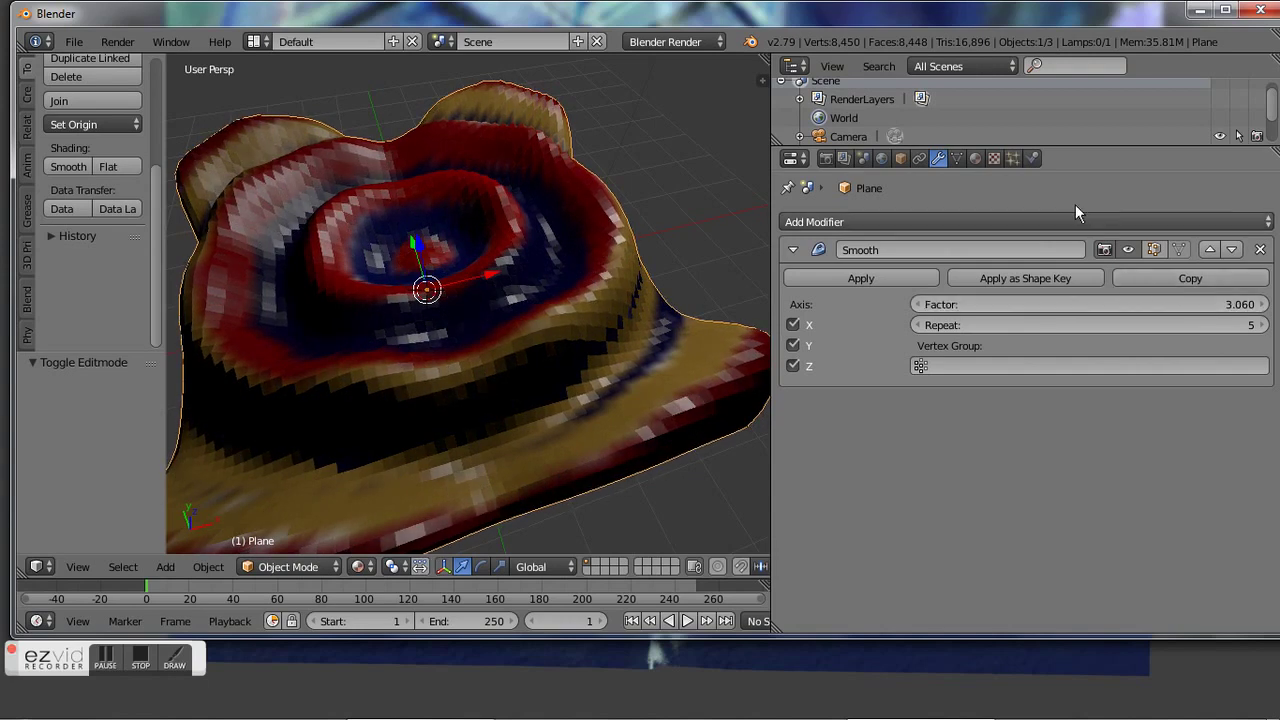
click(997, 221)
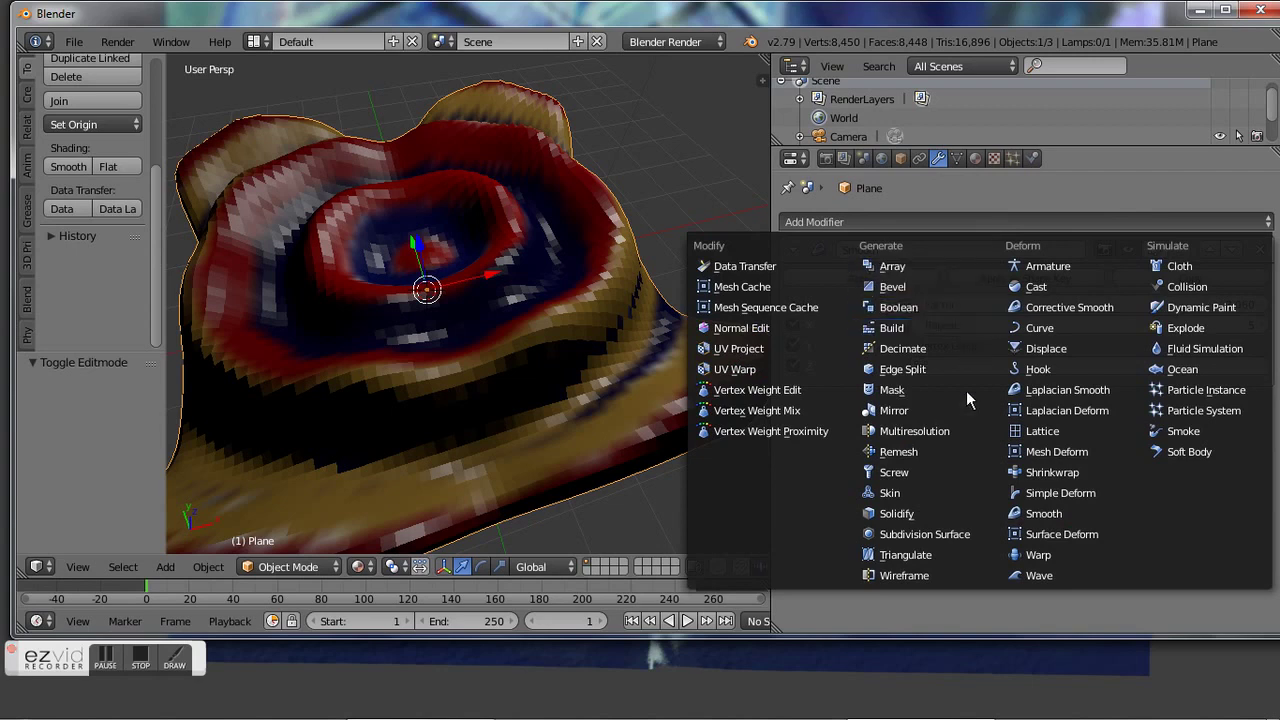
- Add a Subdivision Surface modifier and raise its viewport subdivisions to 4
click(955, 536)
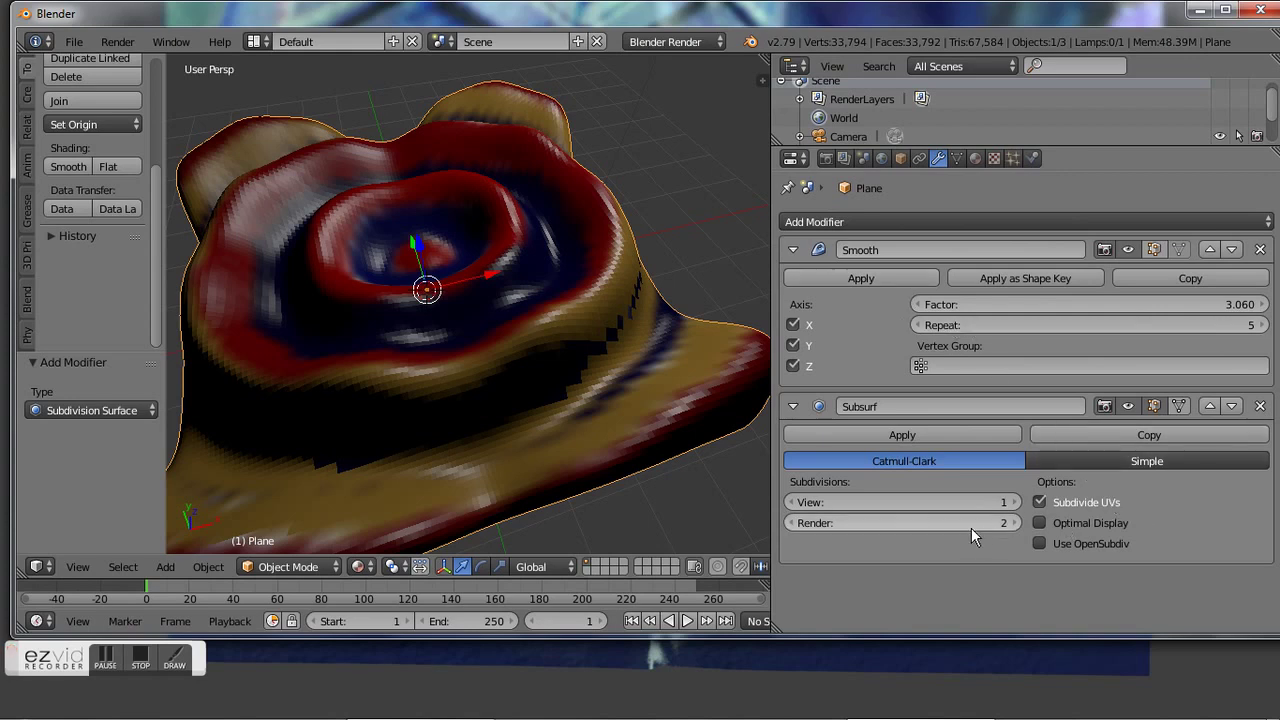
mouse_move(1012, 502)
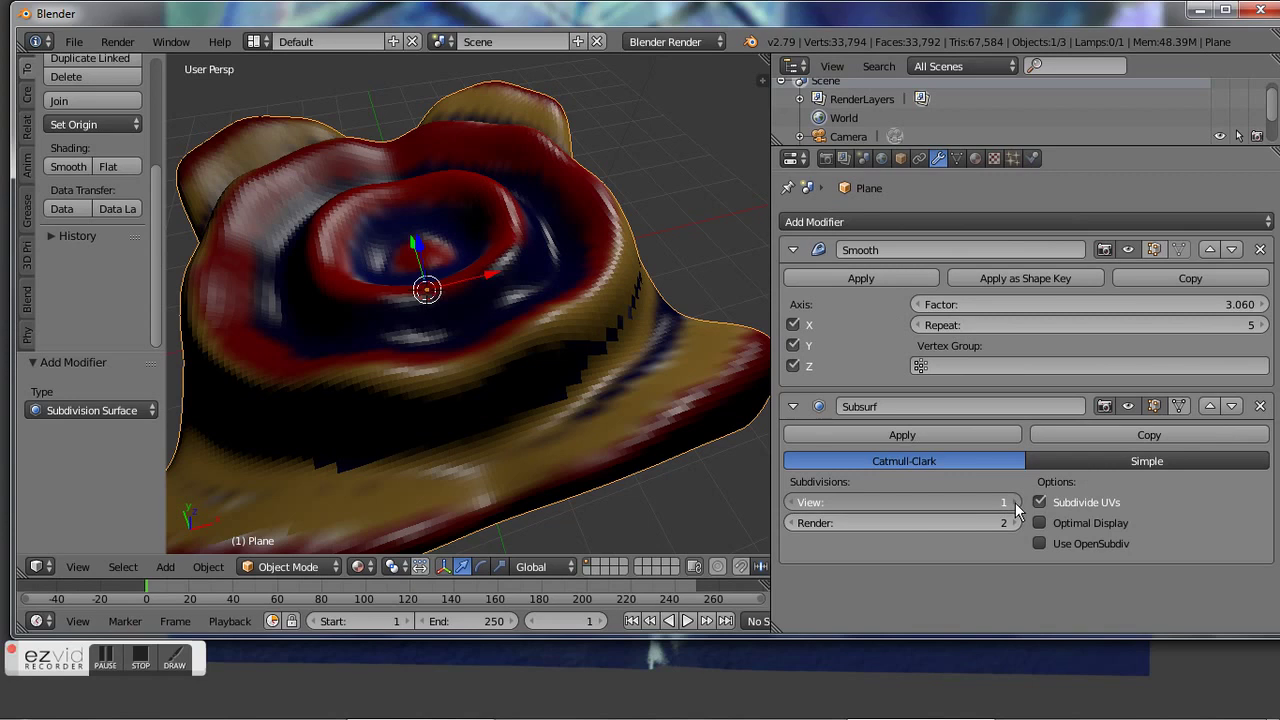
click(1017, 509)
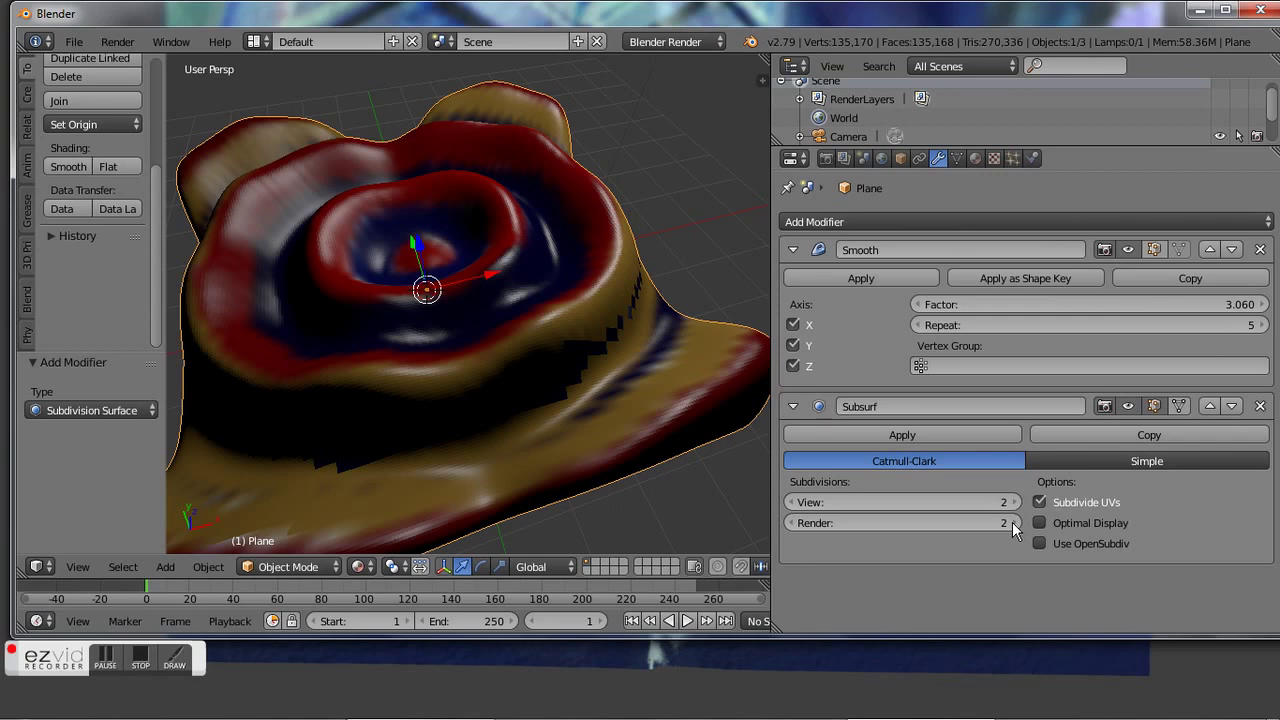
click(1013, 502)
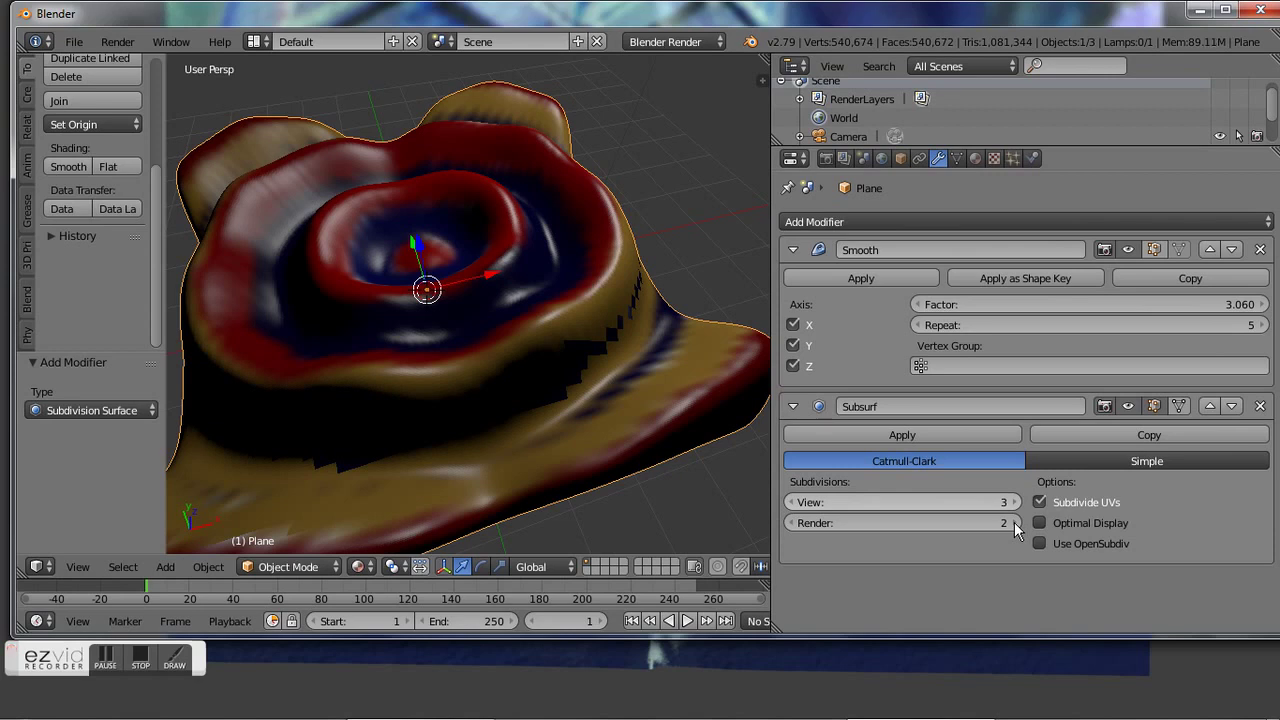
click(1014, 522)
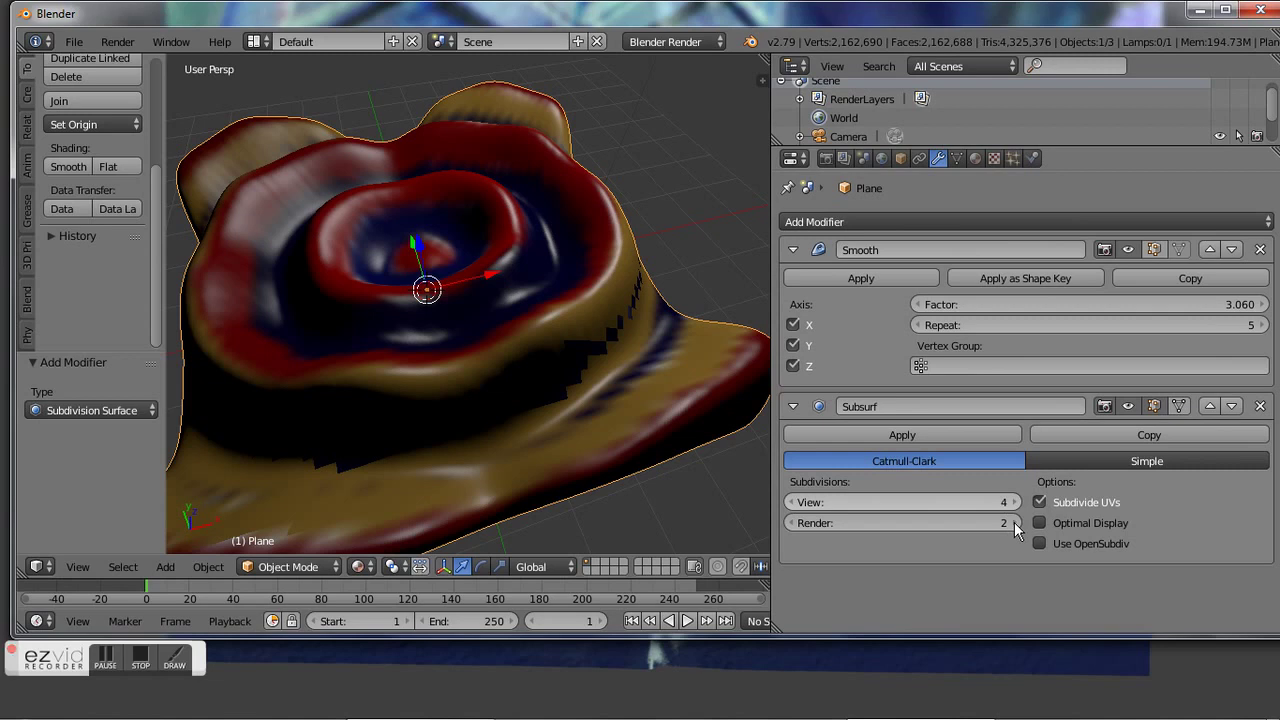
click(792, 502)
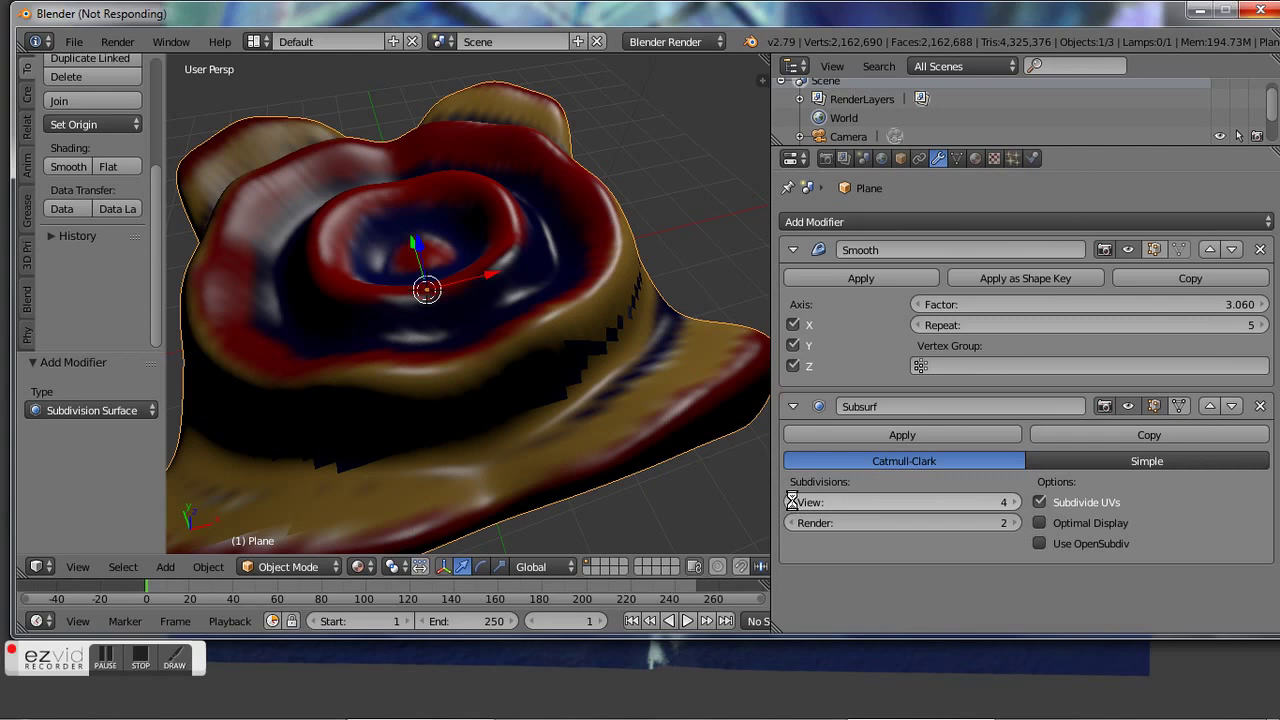
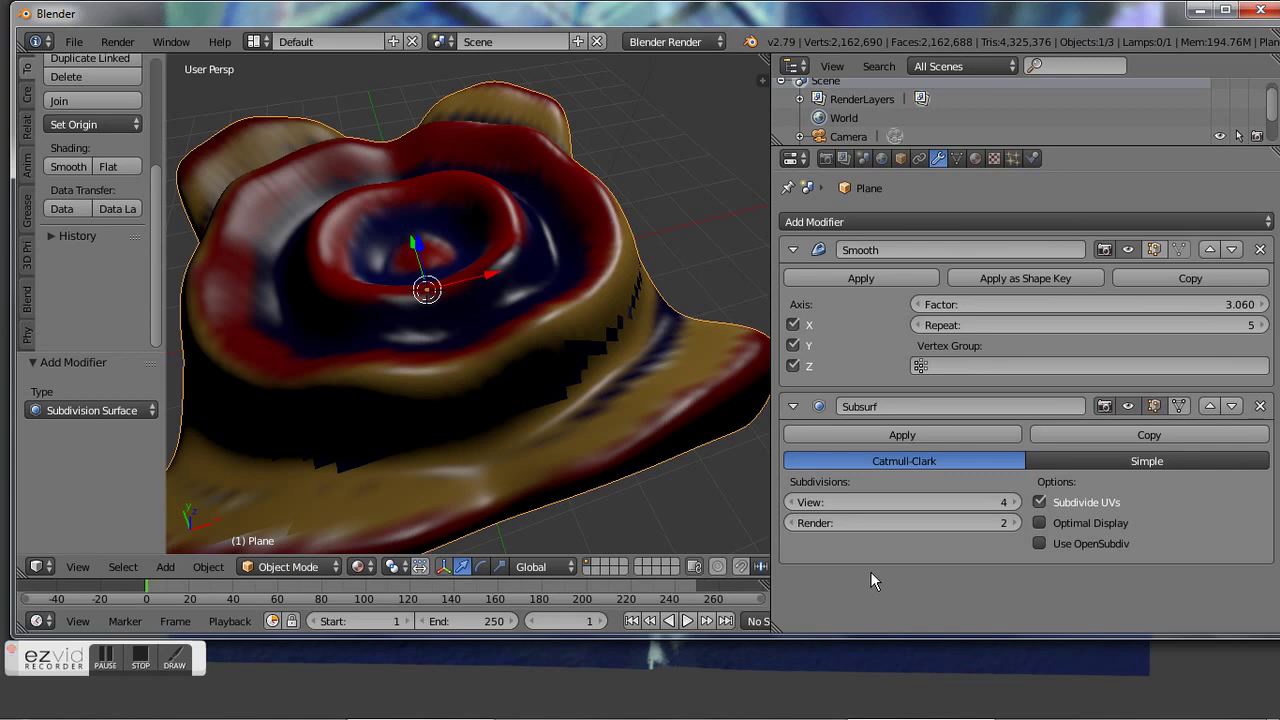
- Drop the Subsurf viewport subdivisions from 4 to 2 and apply the Subsurf modifier
click(792, 502)
click(792, 503)
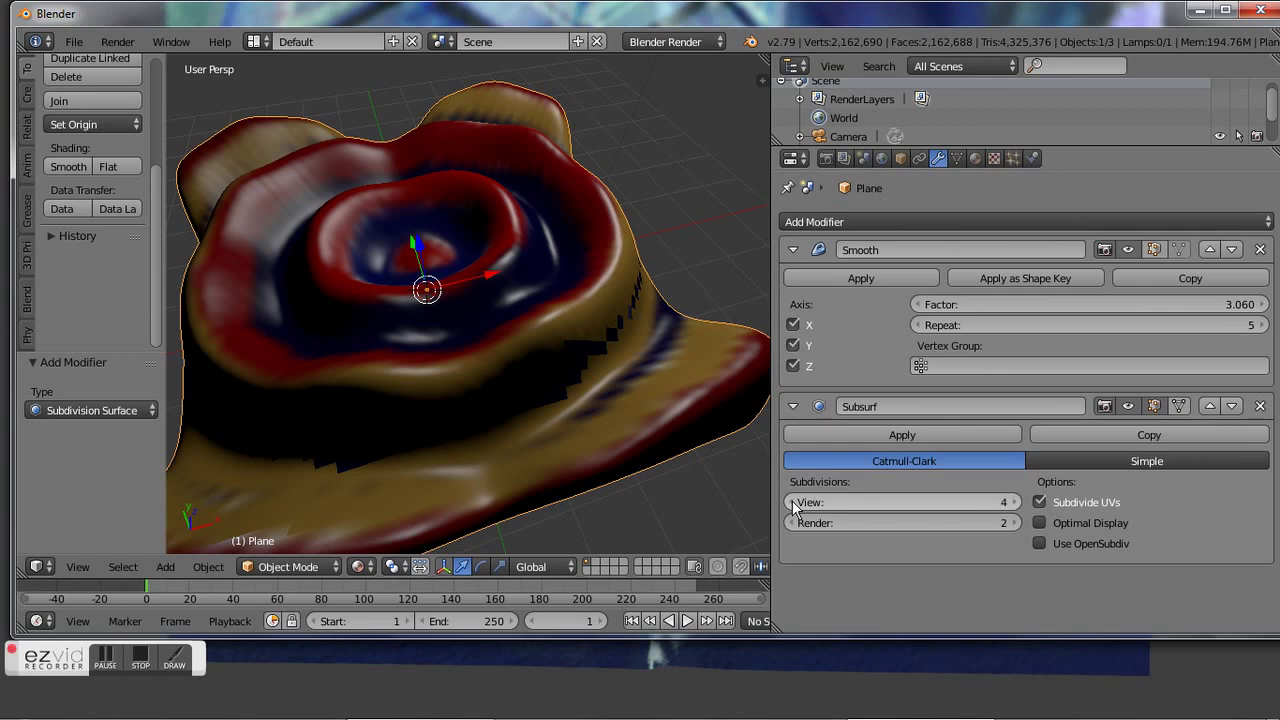
click(791, 502)
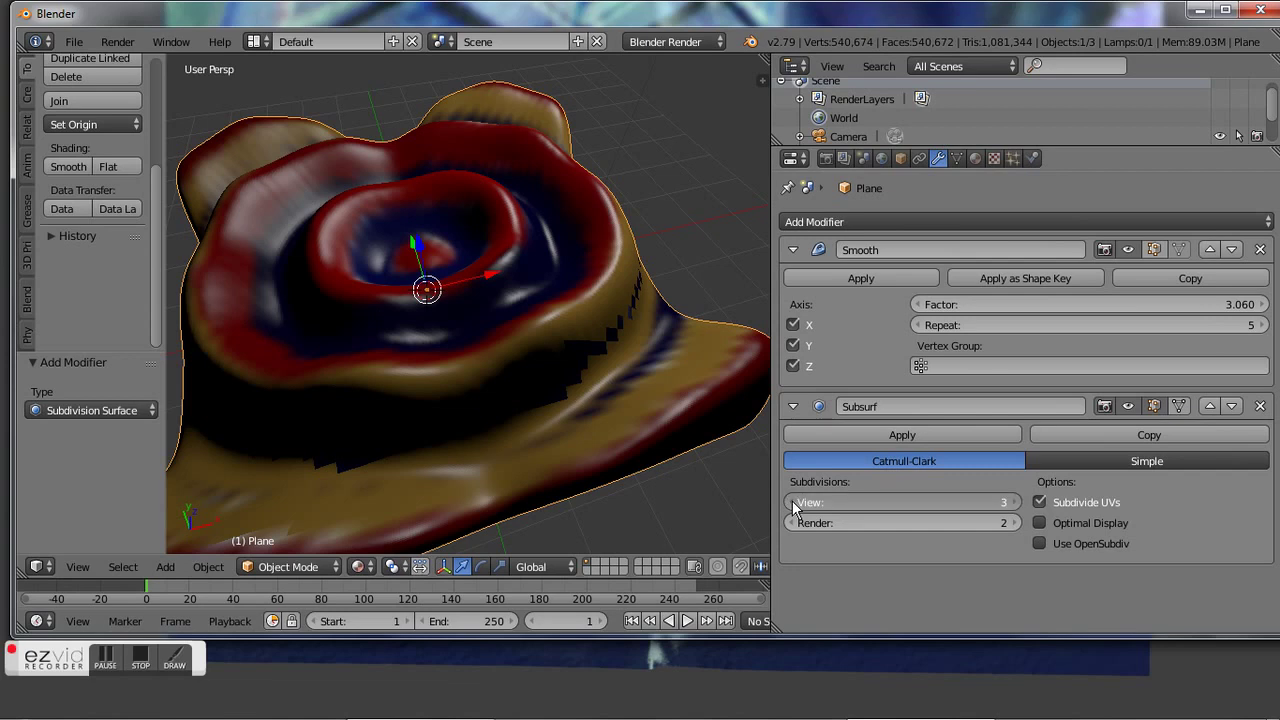
click(792, 502)
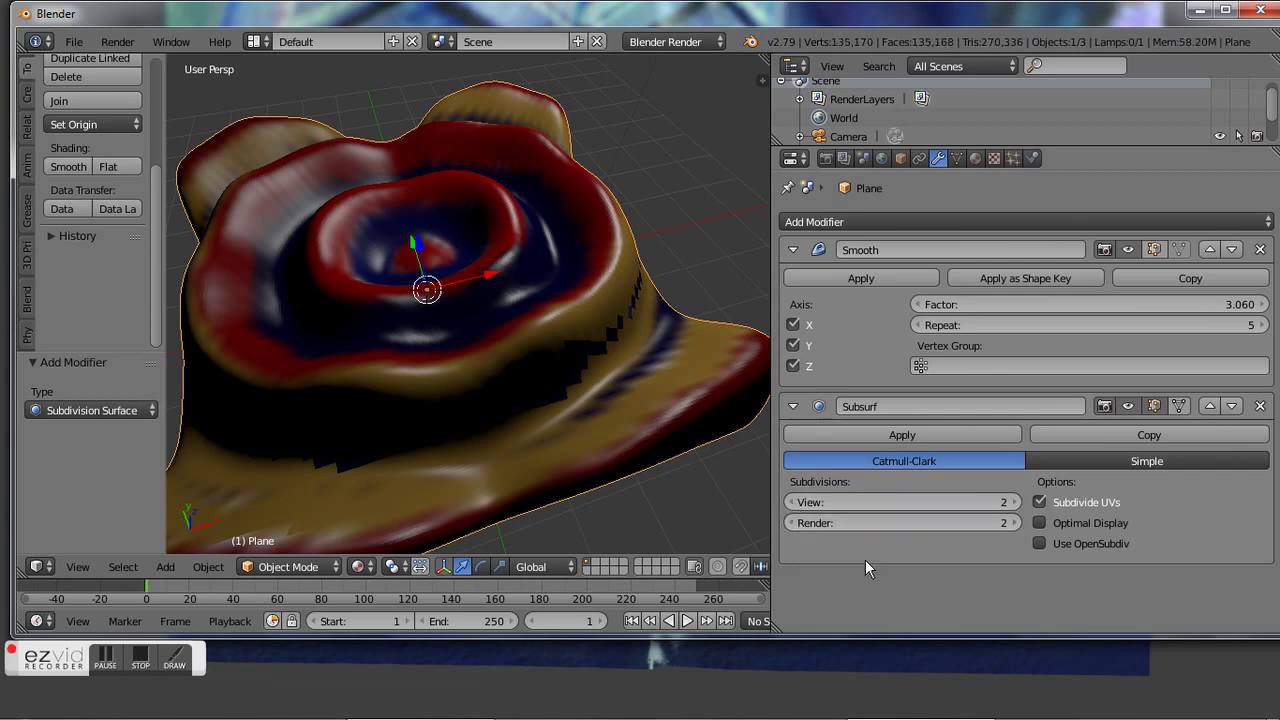
click(980, 444)
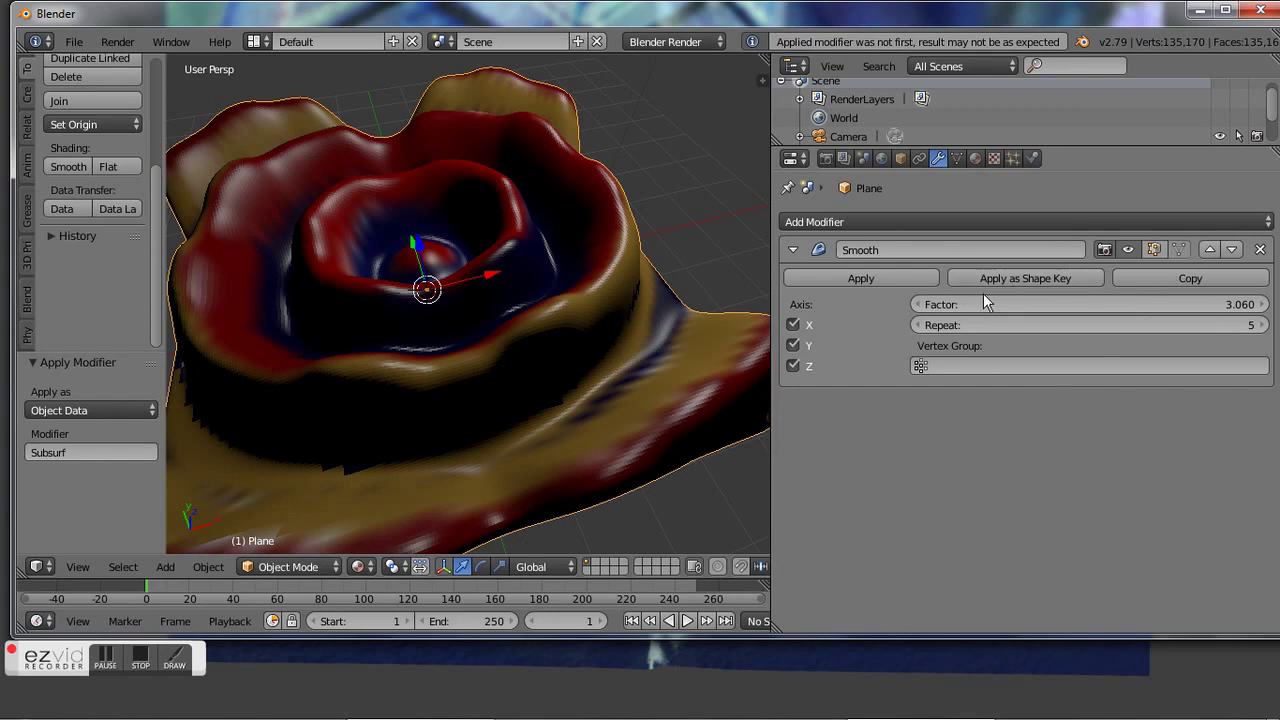
- Apply the Smooth modifier, emptying the modifier stack, and render the rose with F12
click(874, 276)
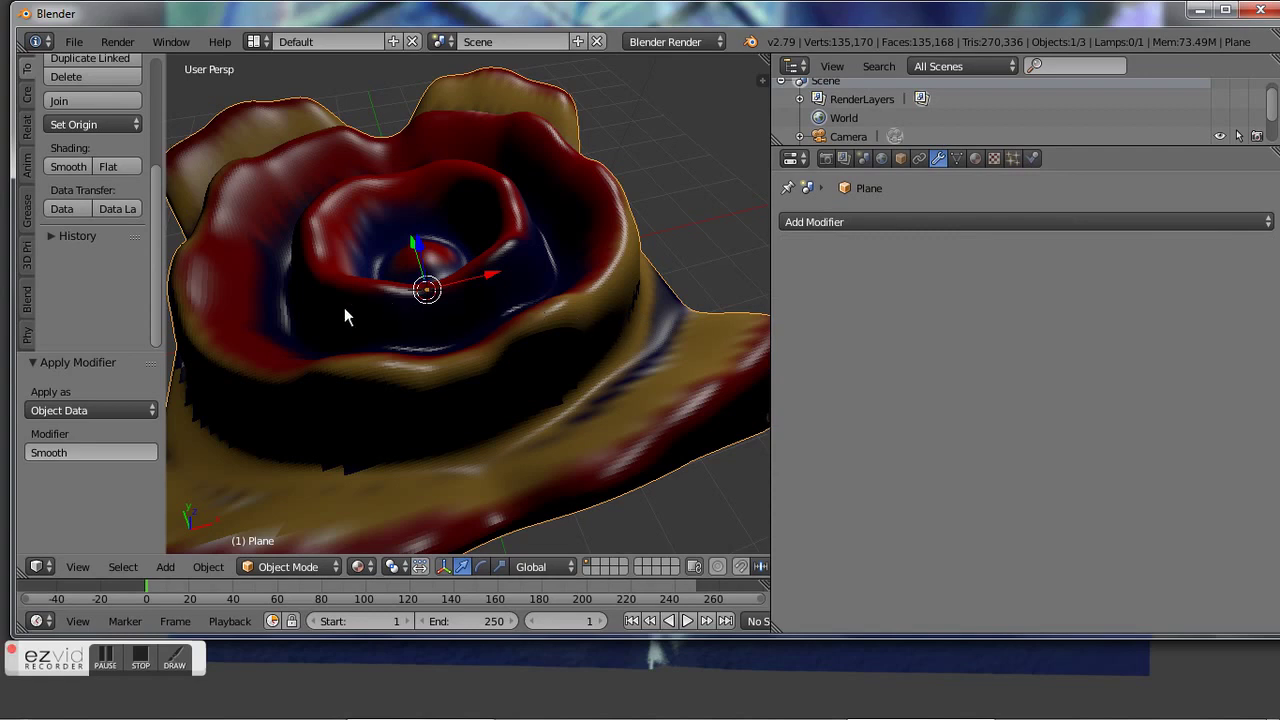
key(F12)
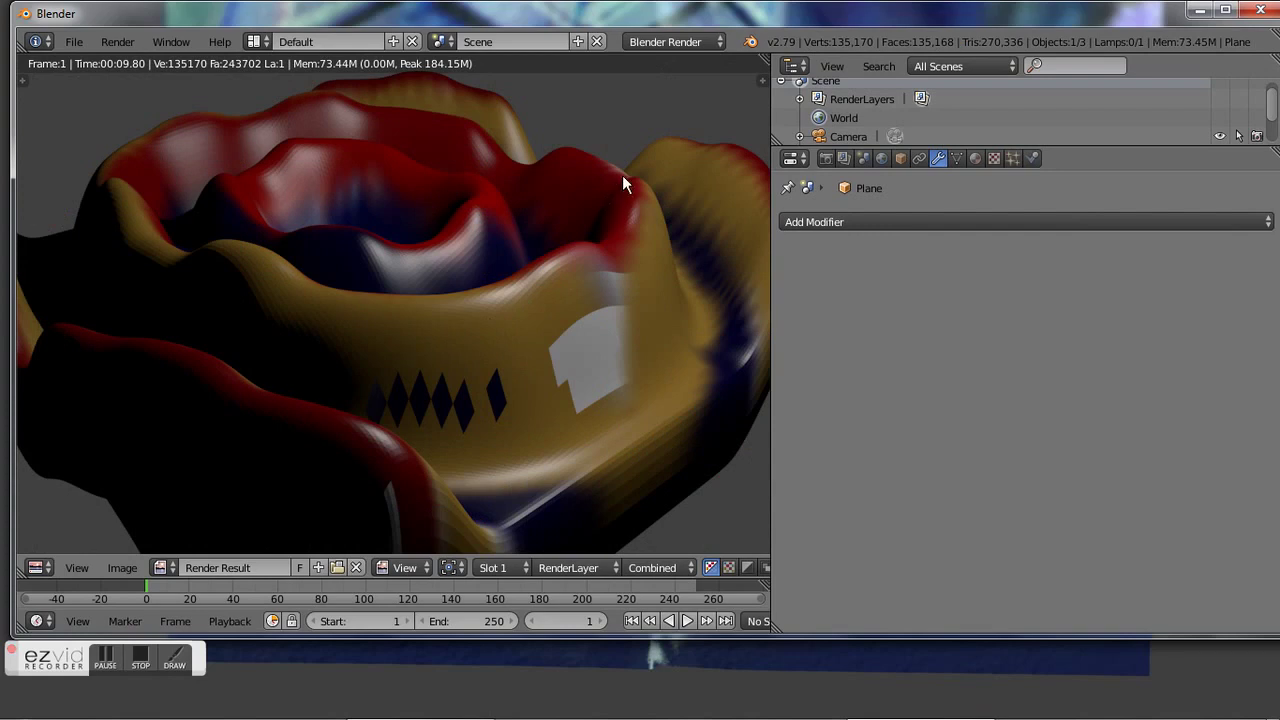
- Close the Render Result and switch the viewport to the scene camera's view
key(Escape)
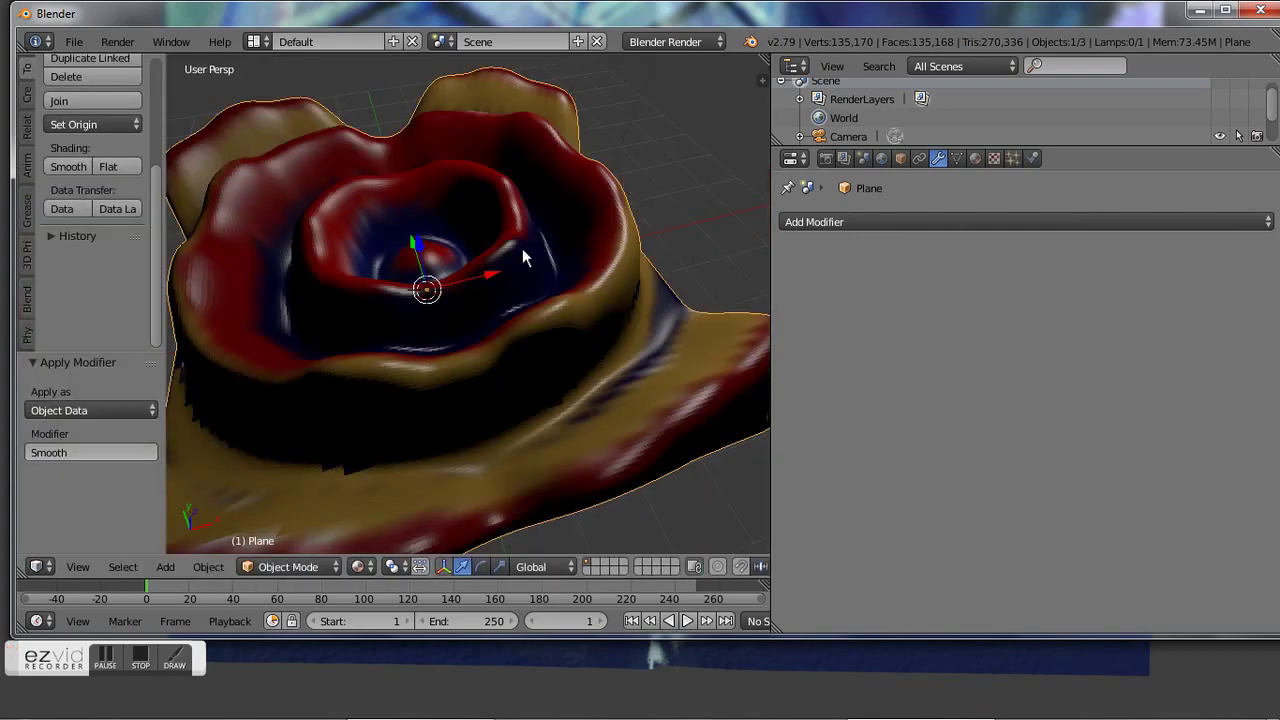
key(KP_0)
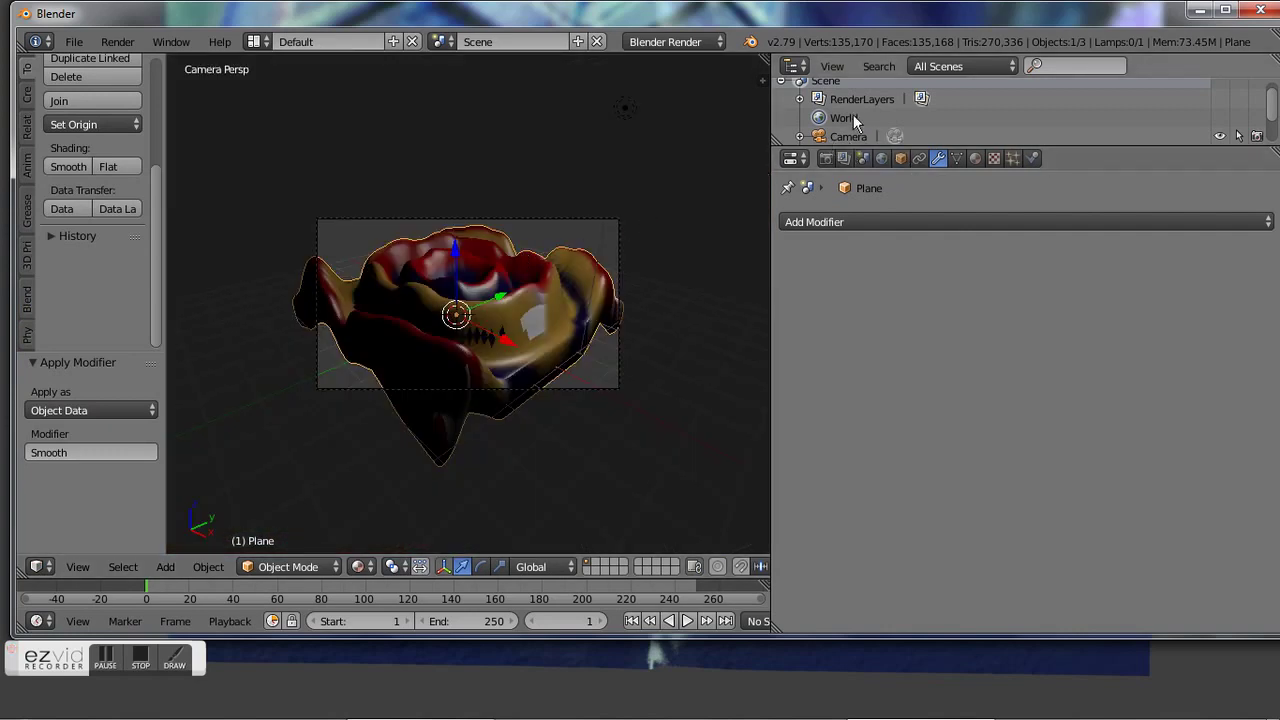
- Place the camera at X 6.33, Y -8.15 with rotation 65.8° on X and 31.4° on Z
click(899, 140)
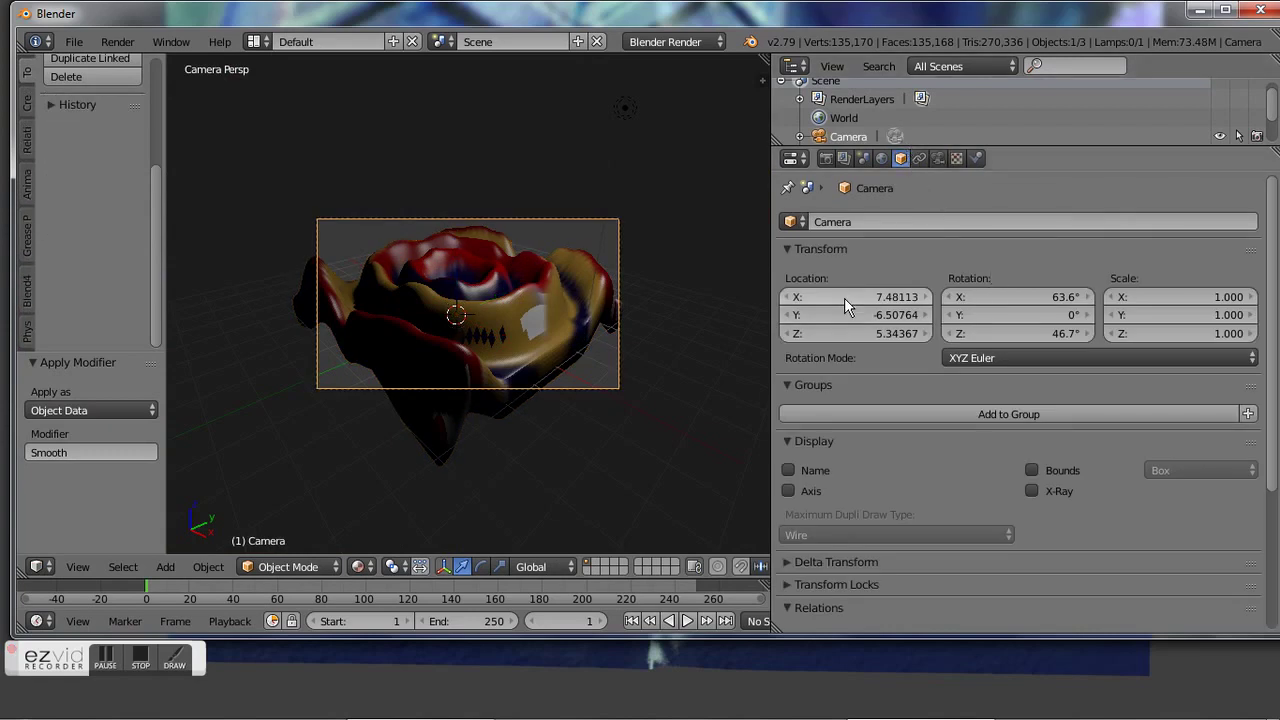
drag(860, 297, 844, 298)
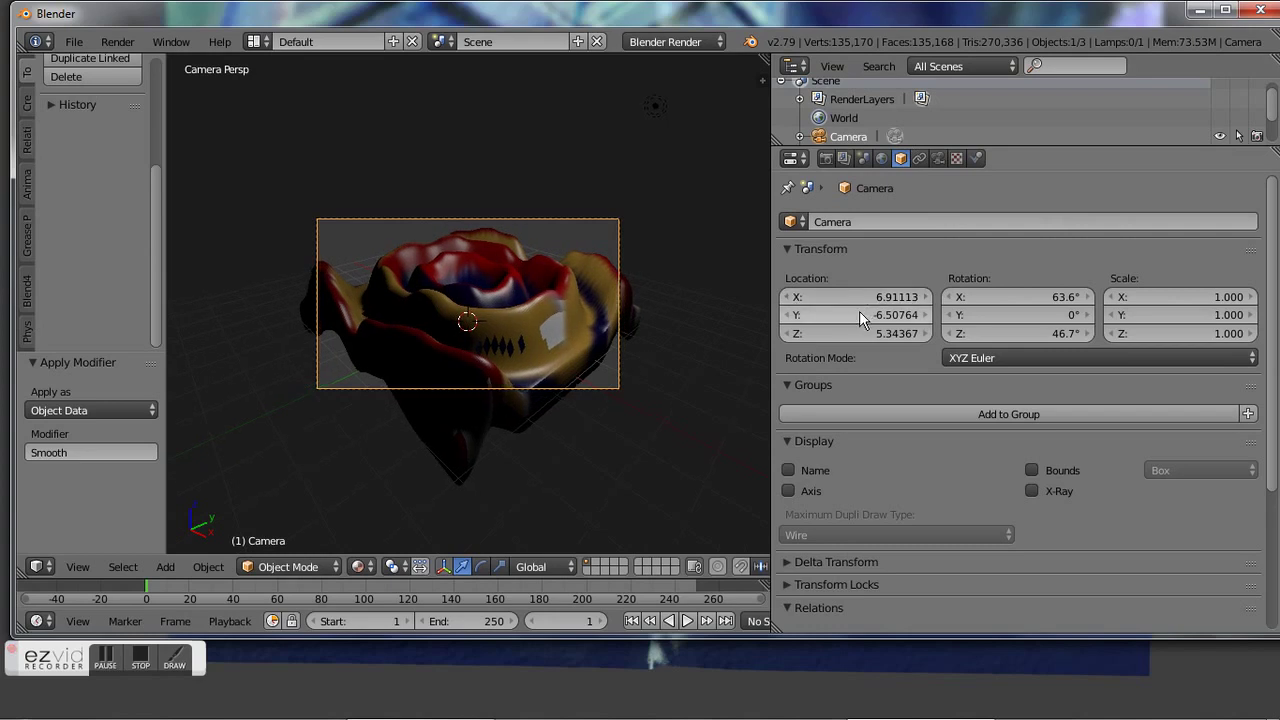
drag(855, 315, 840, 311)
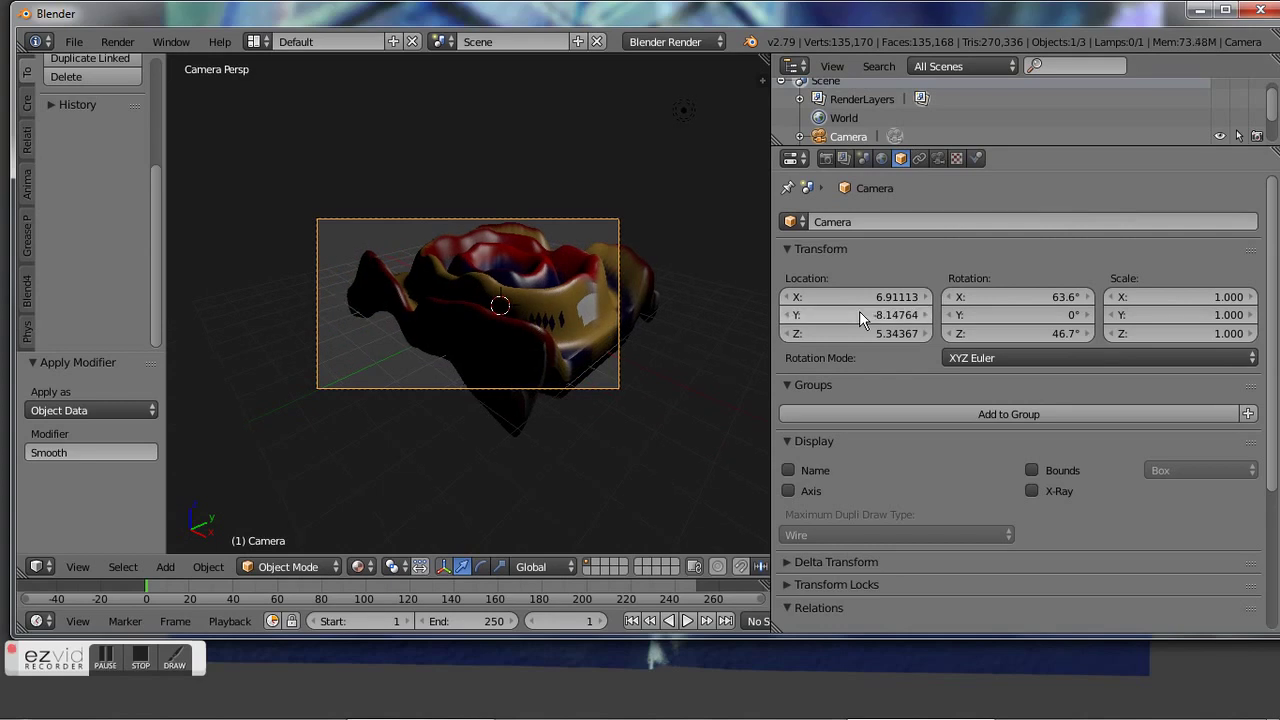
drag(878, 300, 876, 294)
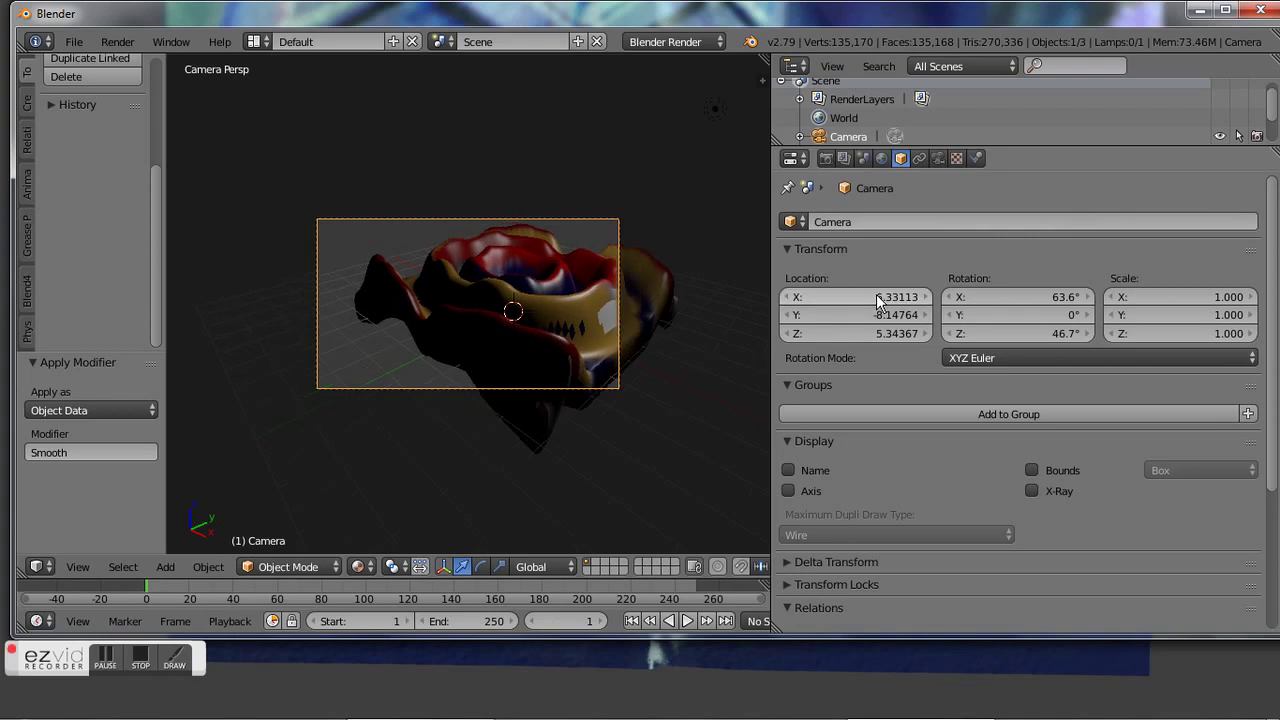
mouse_move(990, 302)
mouse_down()
mouse_move(975, 302)
mouse_move(1004, 333)
mouse_up()
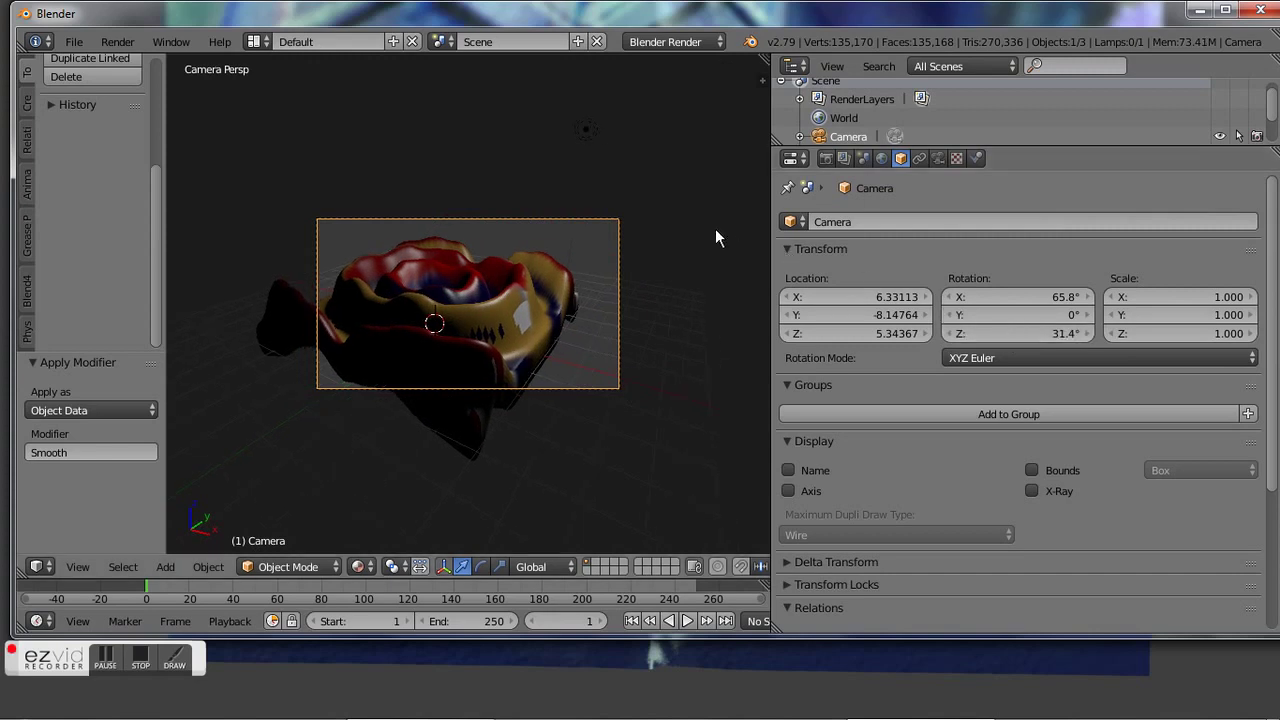
right_click(585, 132)
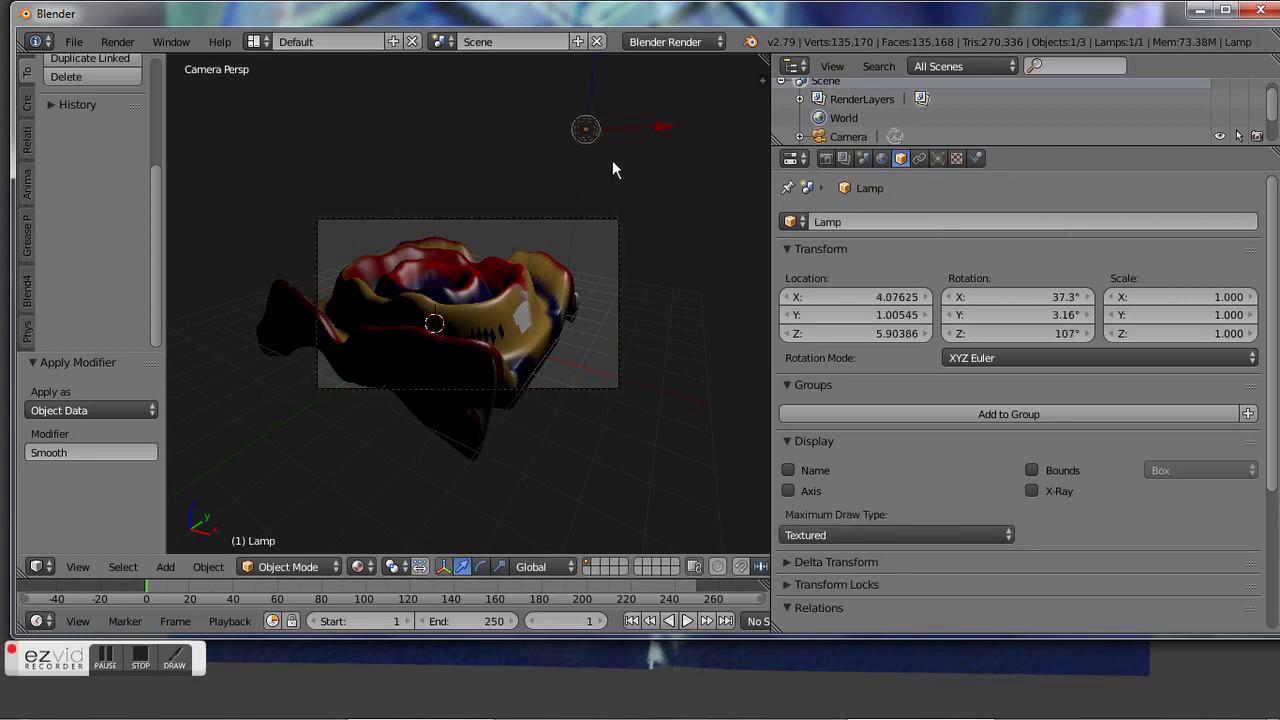
- Slide the lamp along Y to -3.07, leaving it at X 4.08, Y -3.07, Z 5.90
key(KP_0)
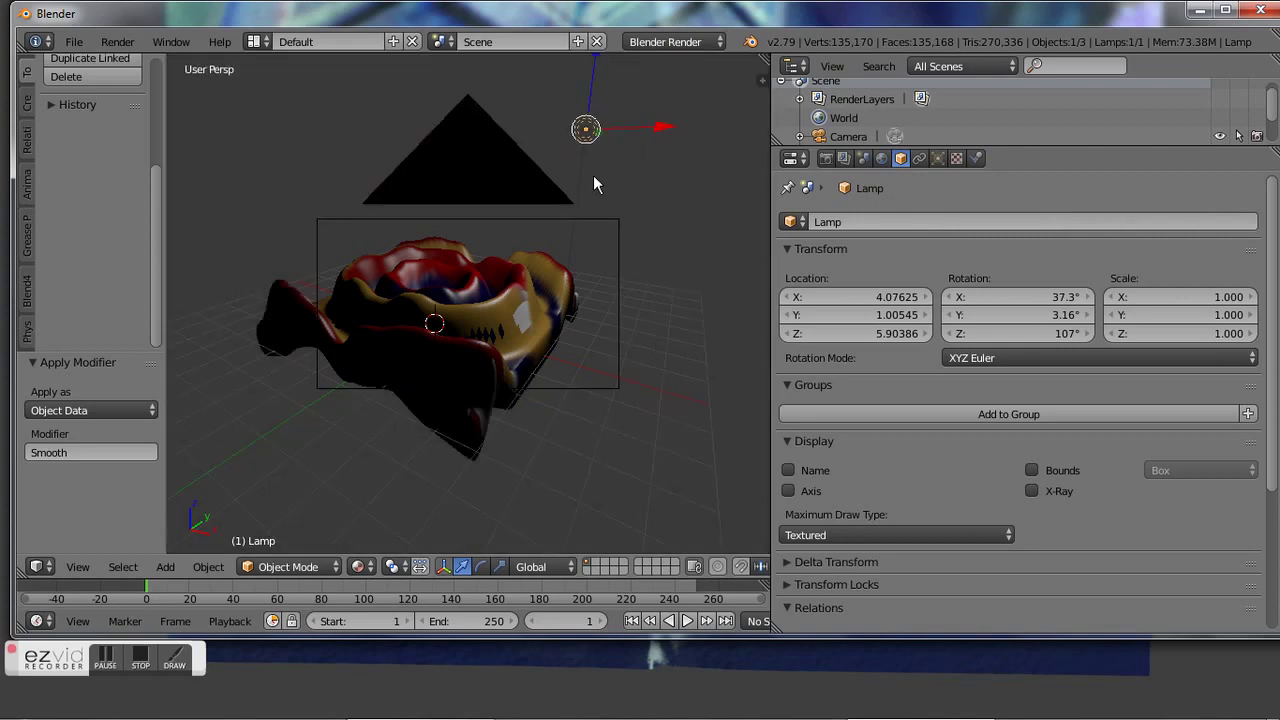
key(KP_6)
key(KP_6)
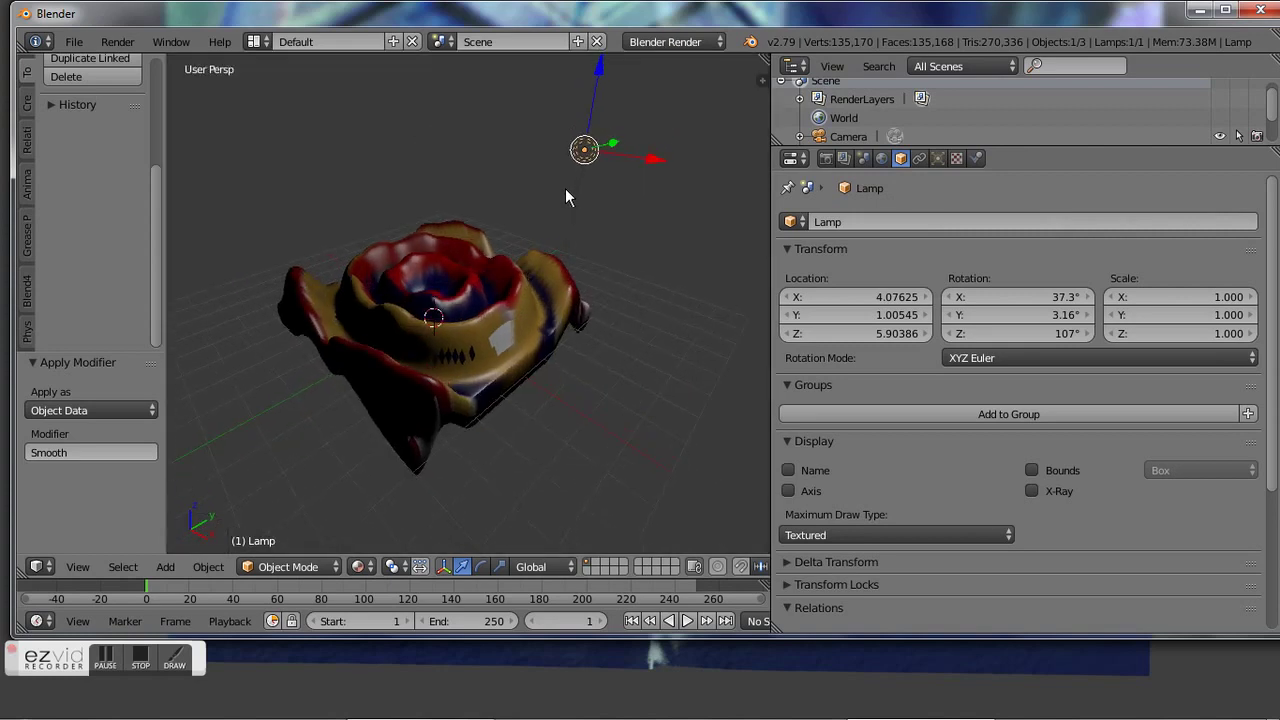
key(KP_6)
key(KP_6)
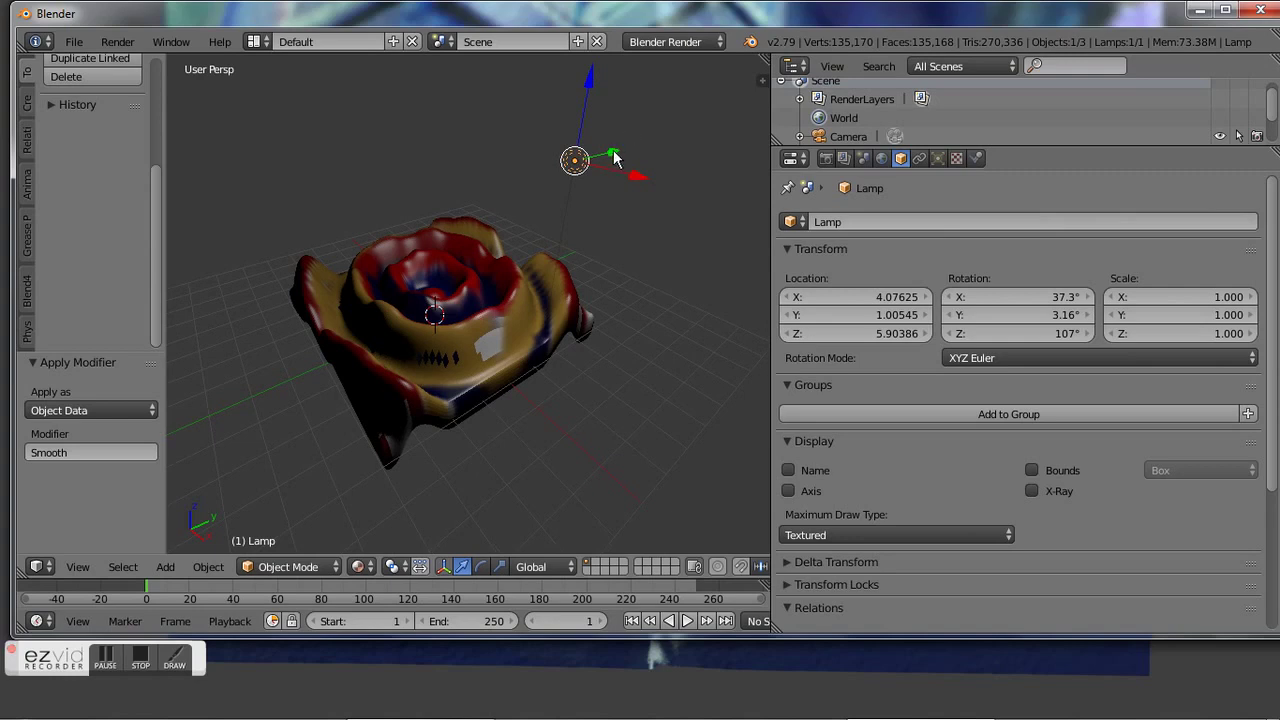
drag(613, 160, 586, 162)
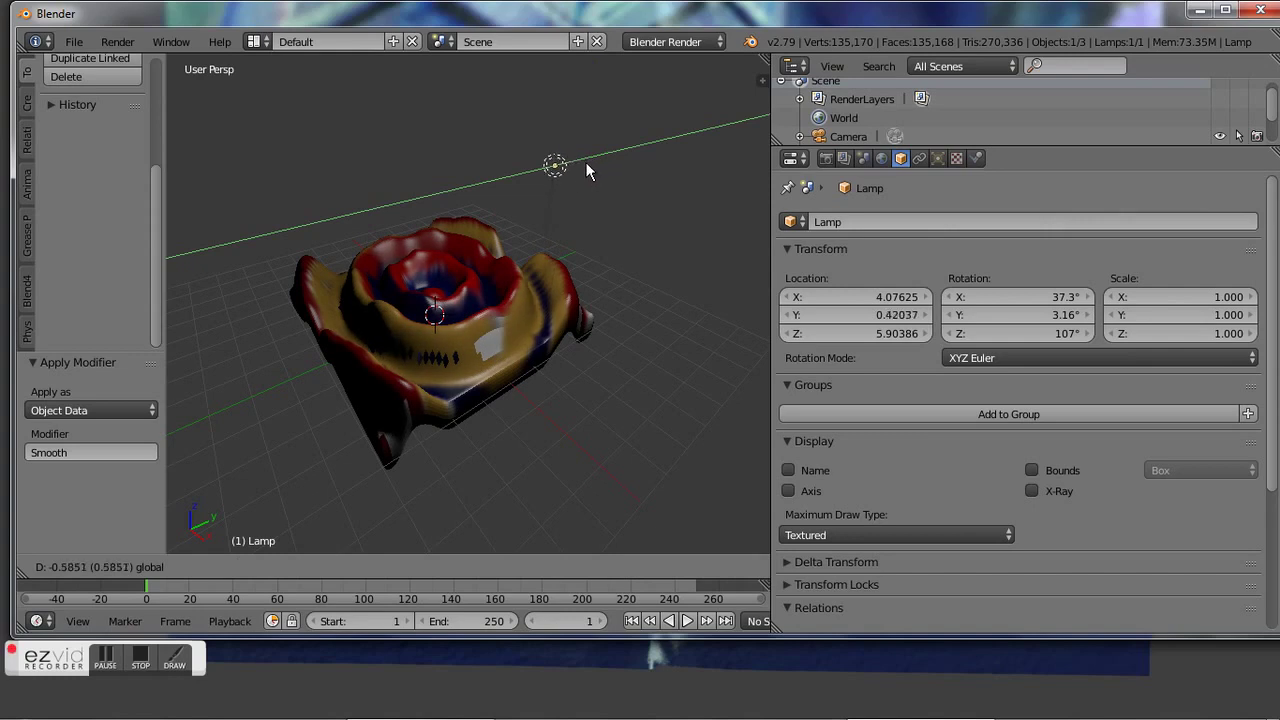
drag(582, 163, 411, 190)
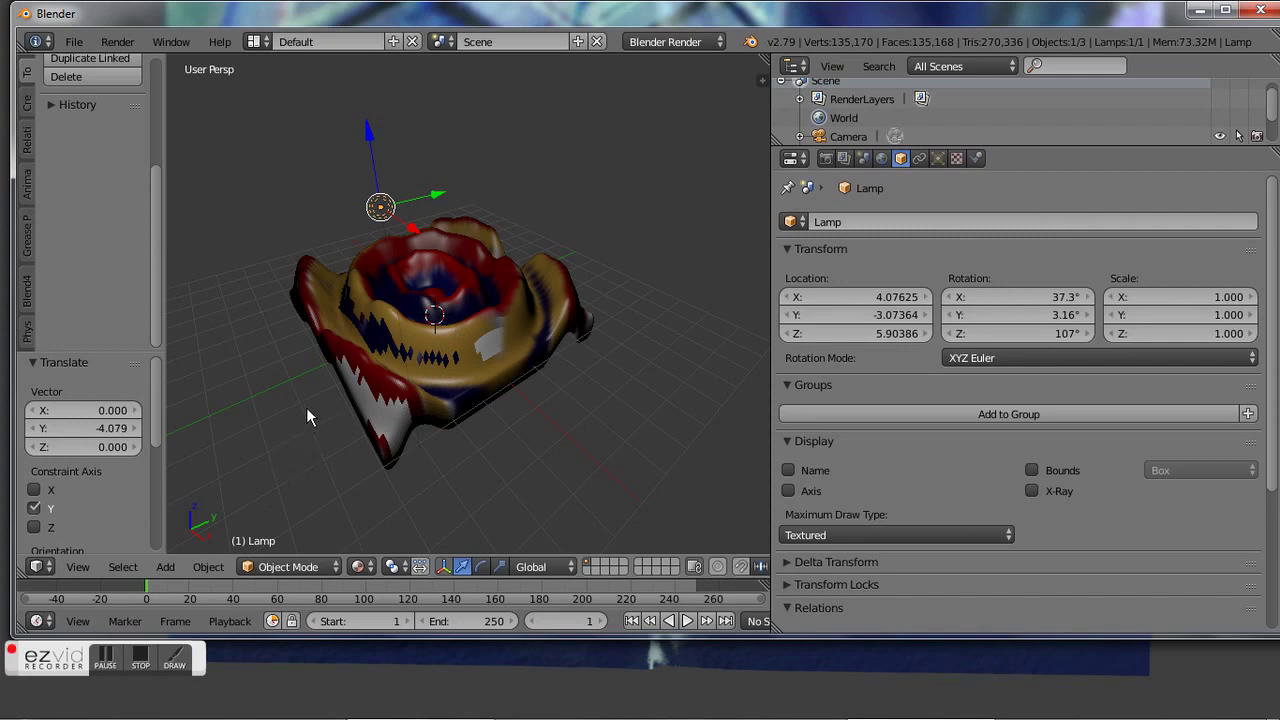
- Align the active camera to the current viewport angle and render the rose again
click(74, 568)
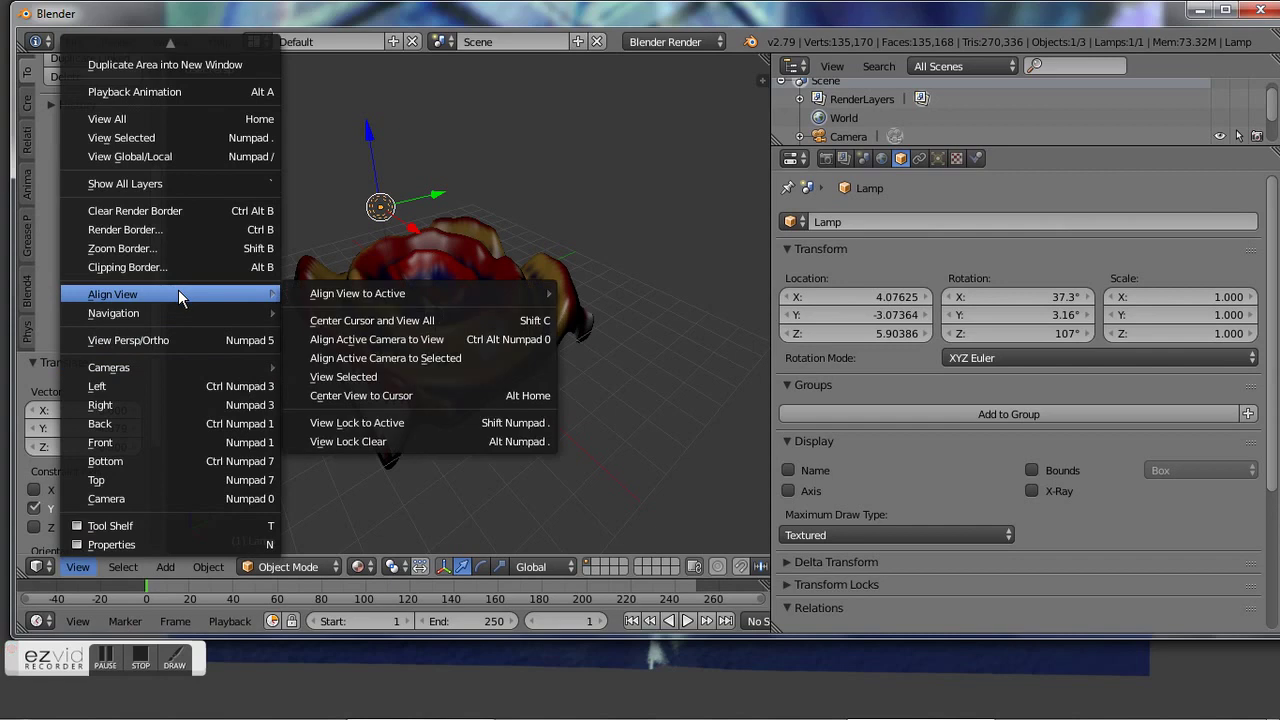
mouse_move(113, 294)
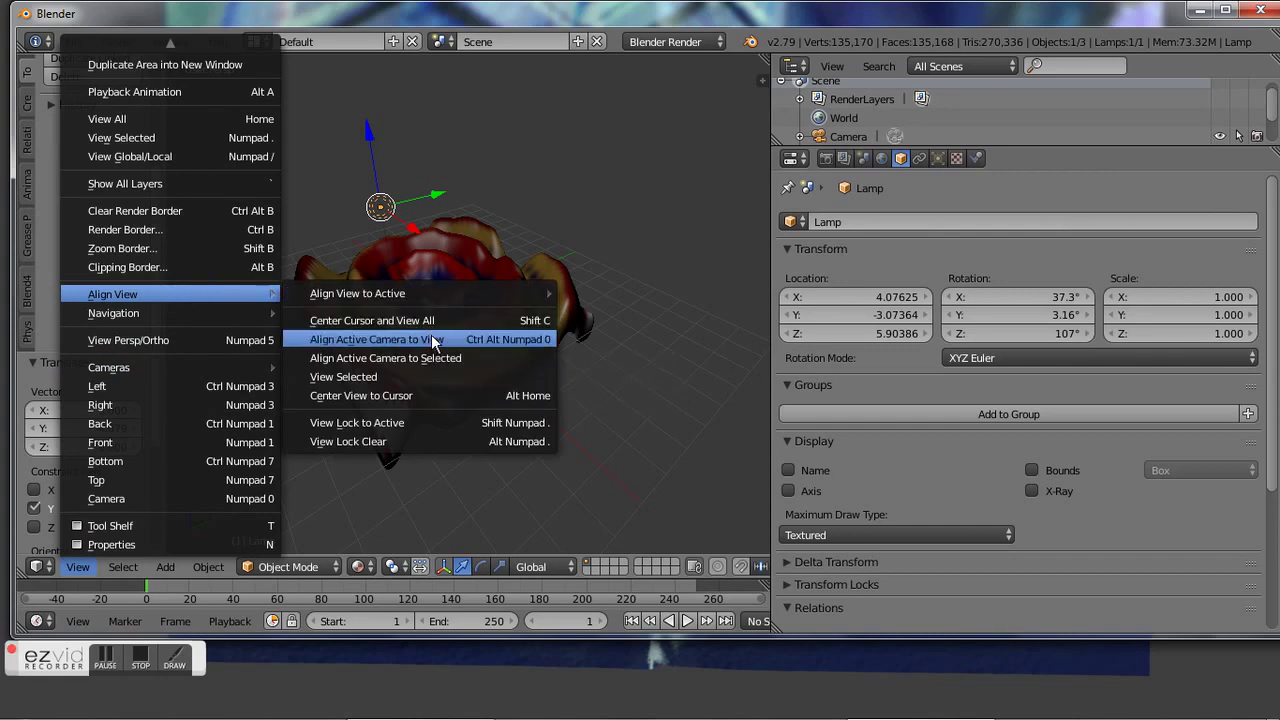
click(434, 340)
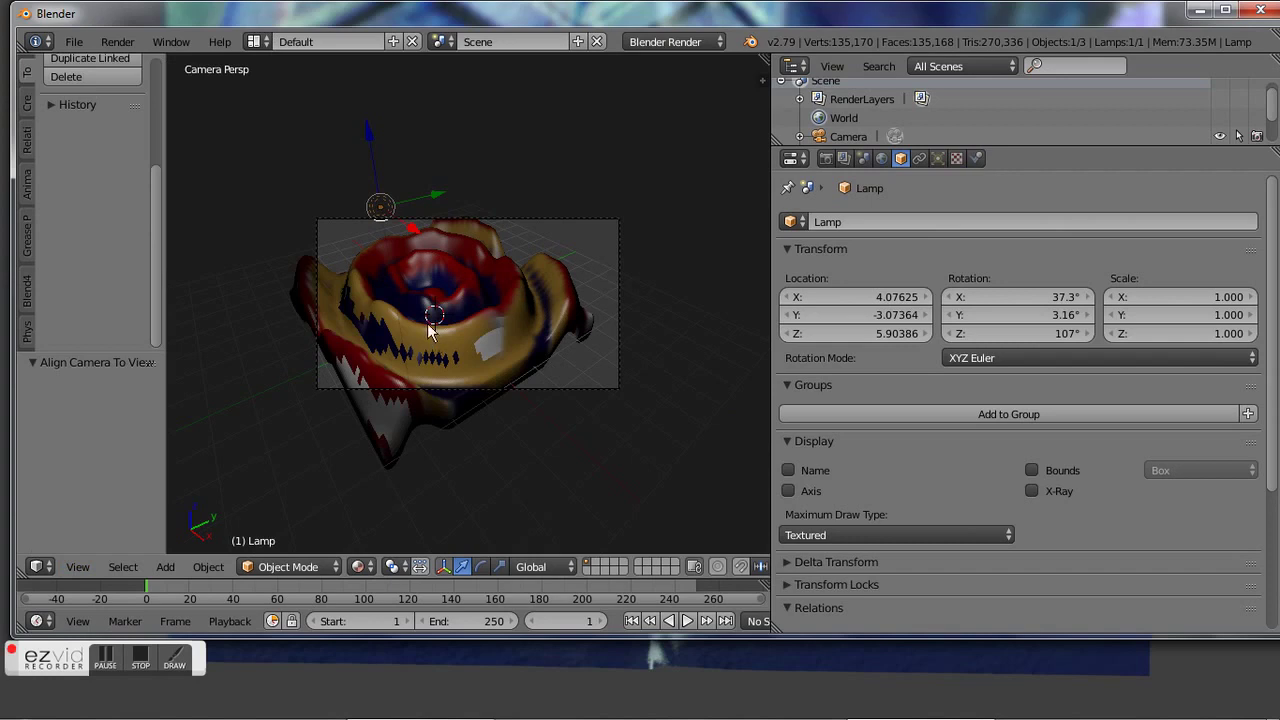
key(F12)
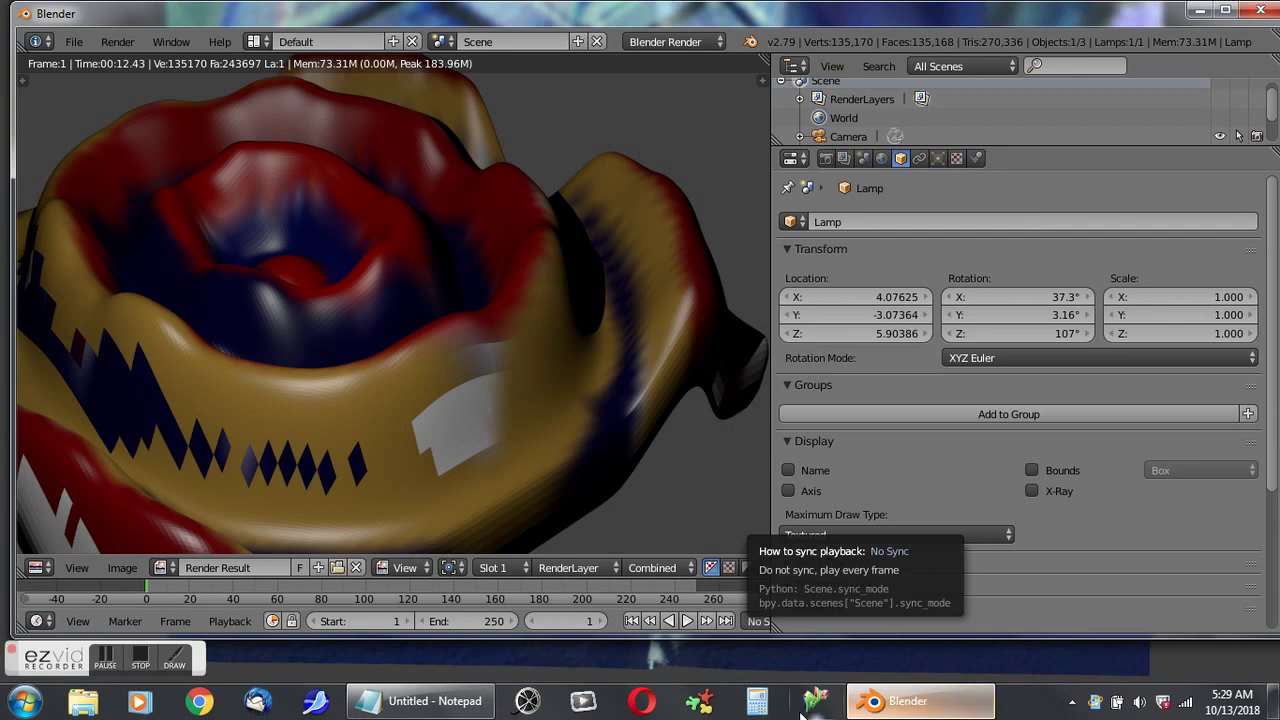
- Add a Notepad paragraph: the sculpt tool copies strokes on X, and how to sculpt only under the brush tip
click(386, 709)
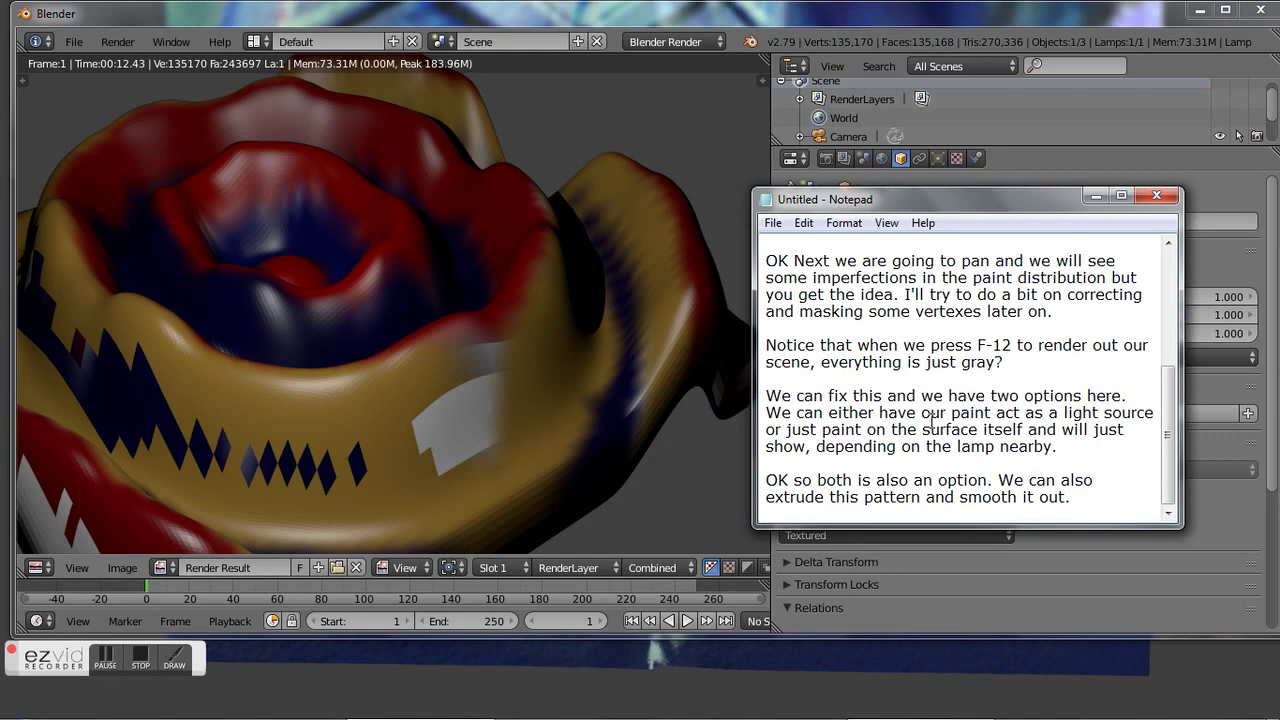
key(Return)
key(Return)
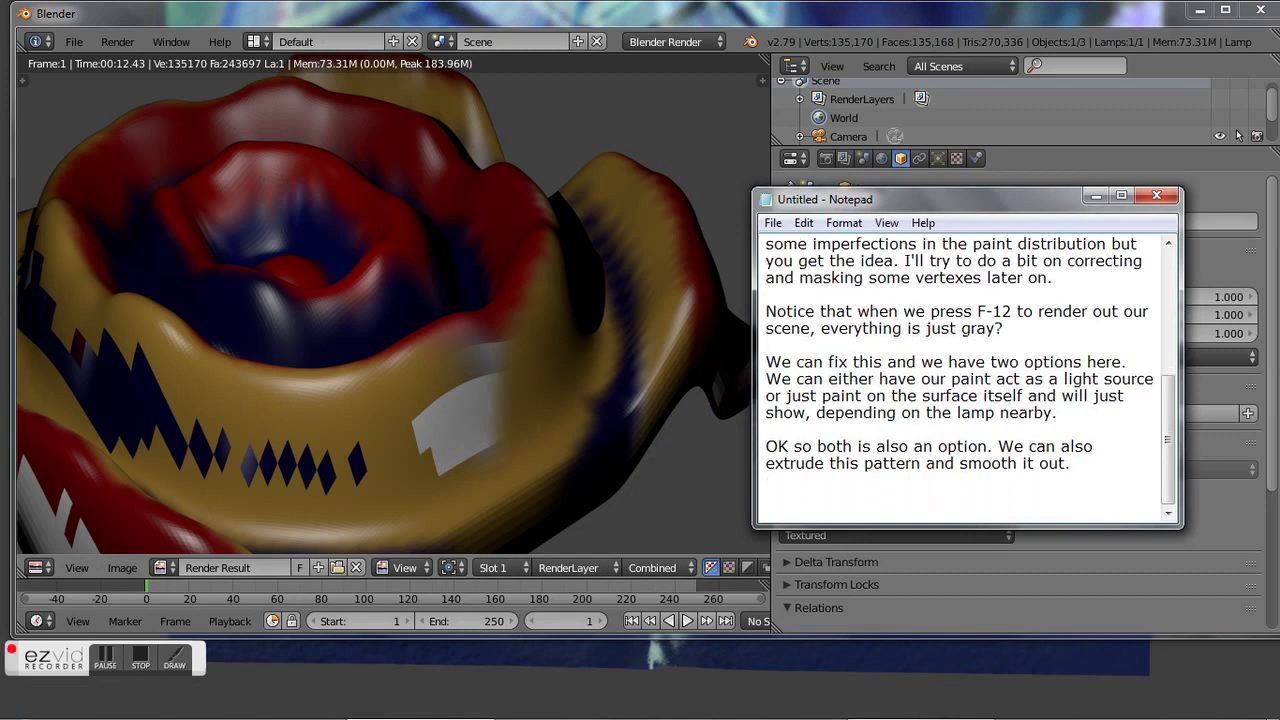
text(C)
text(ool effect)
text(.)
text(I want to )
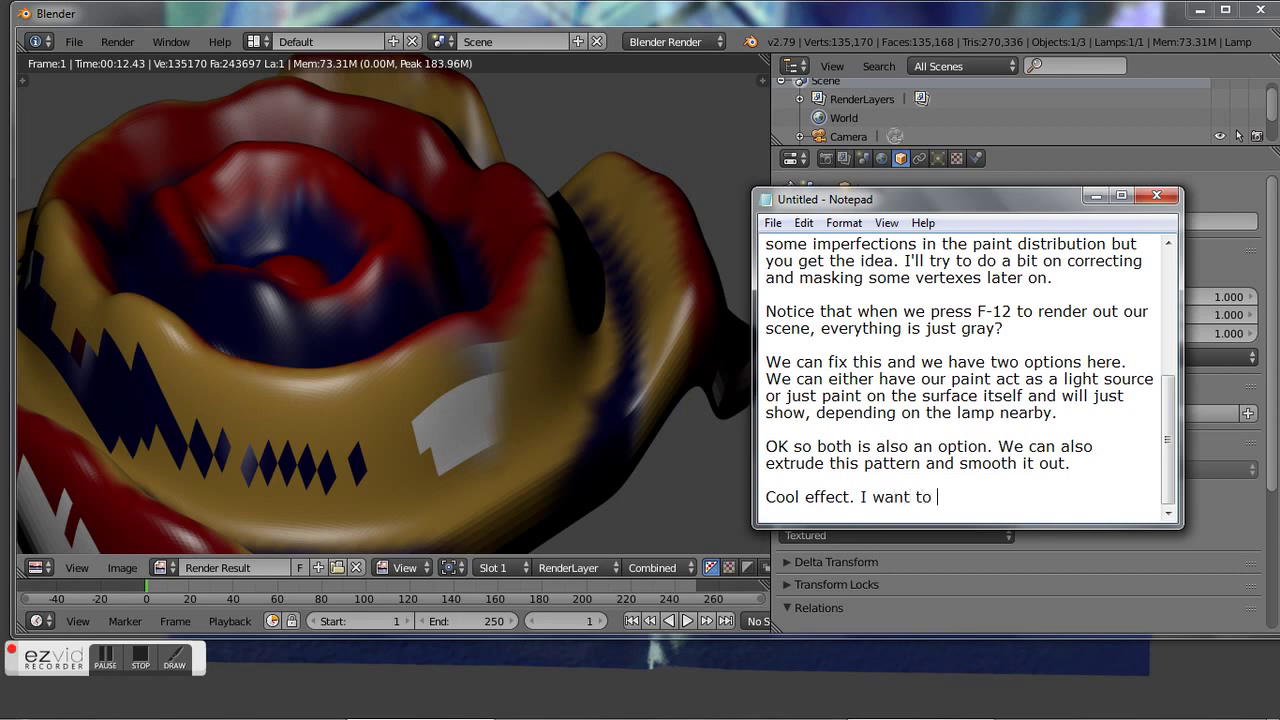
text(add)
text( that at )
text(the beginning e)
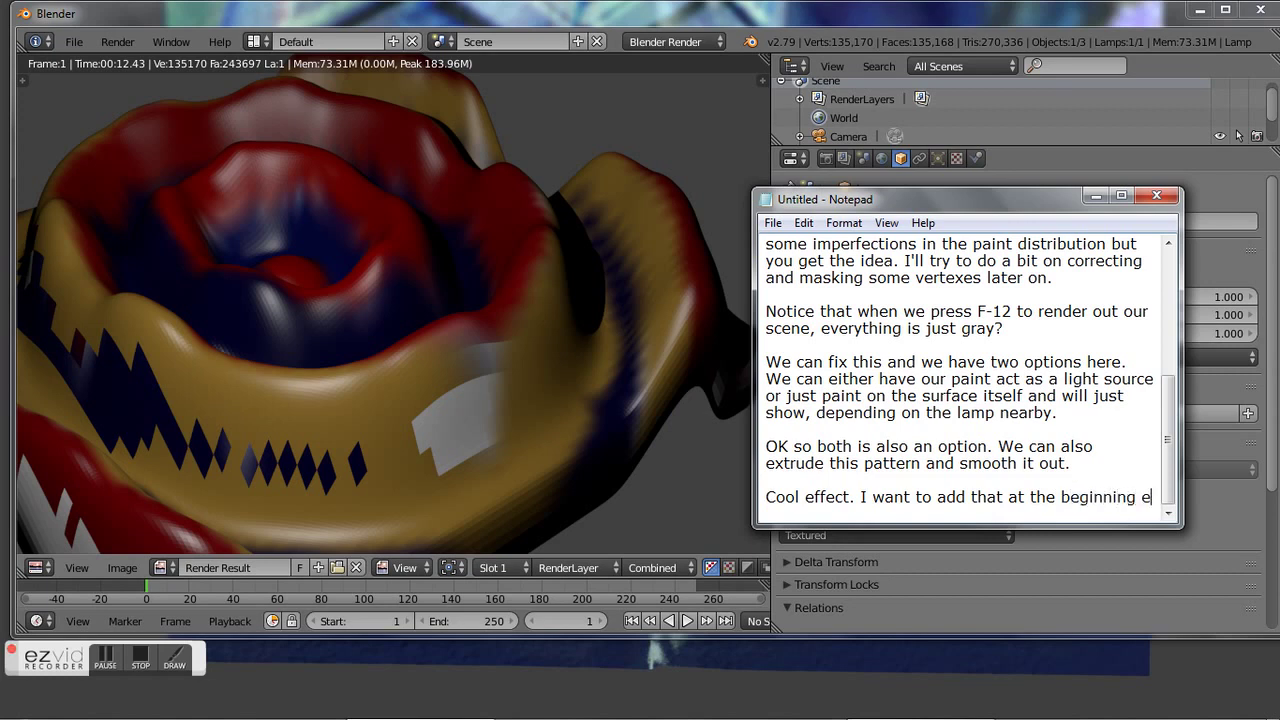
text(ewere using)
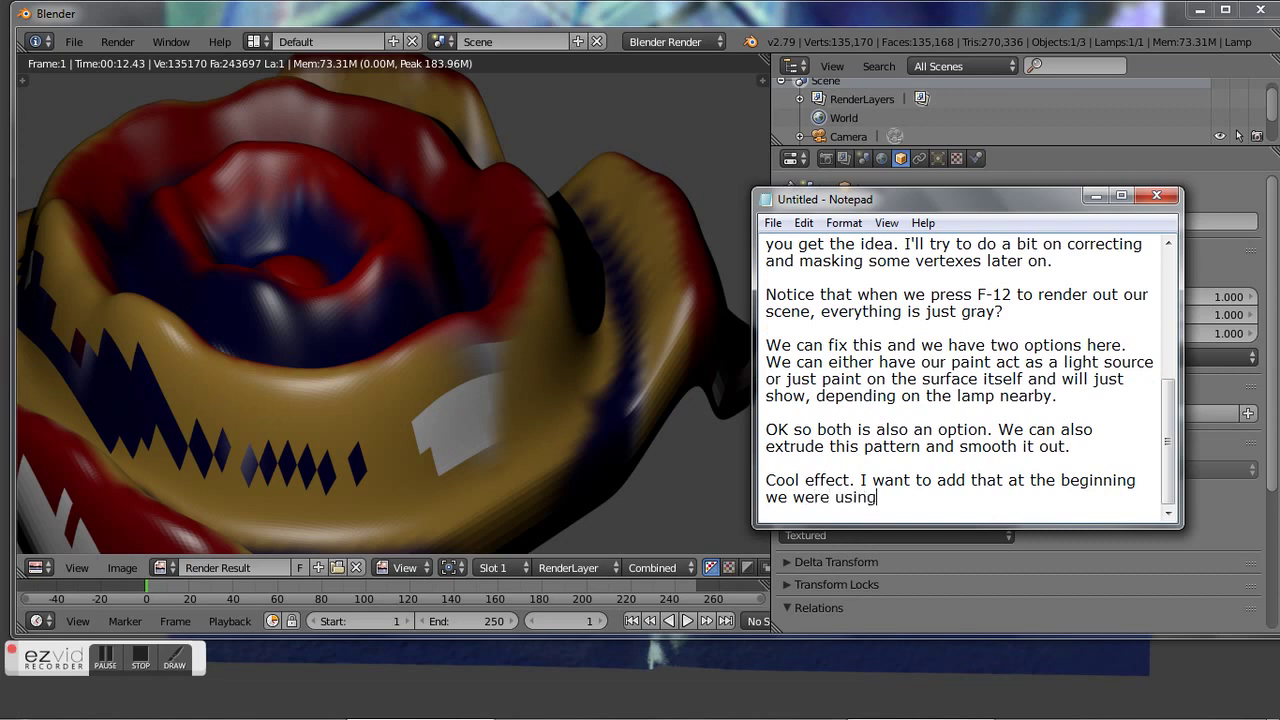
text( the sculpttool and by )
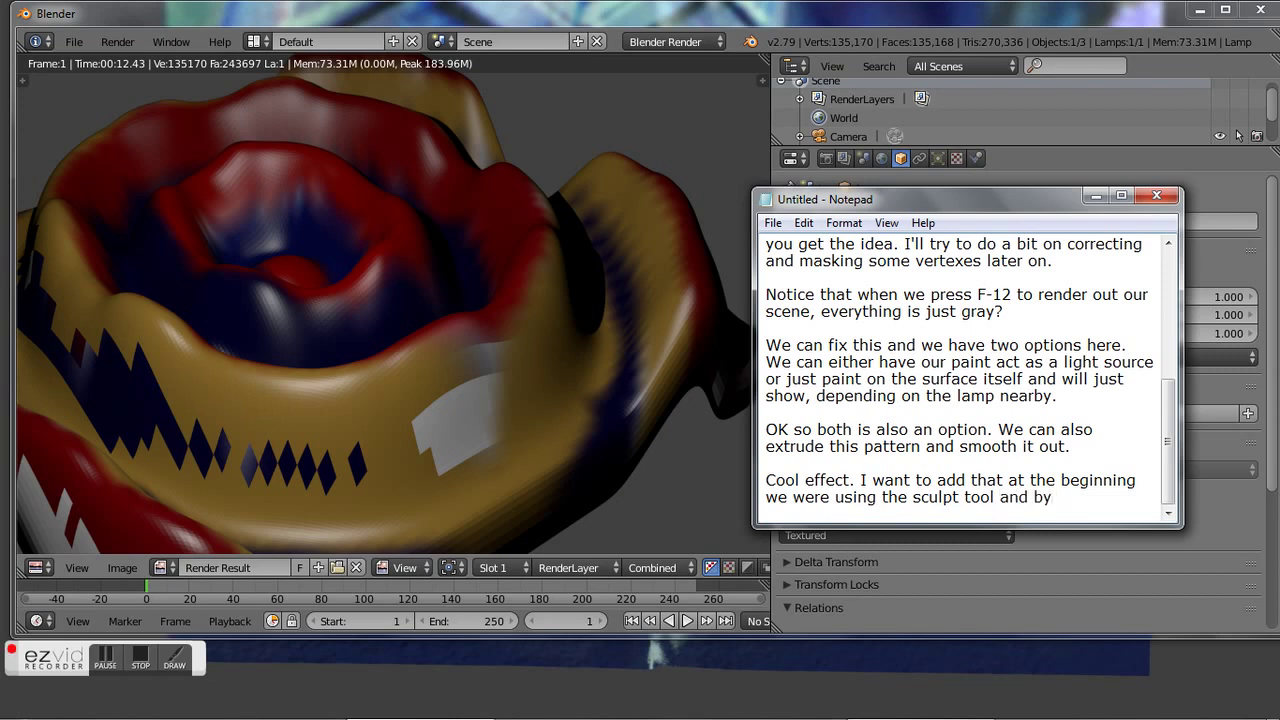
text(the default,)
text( the)
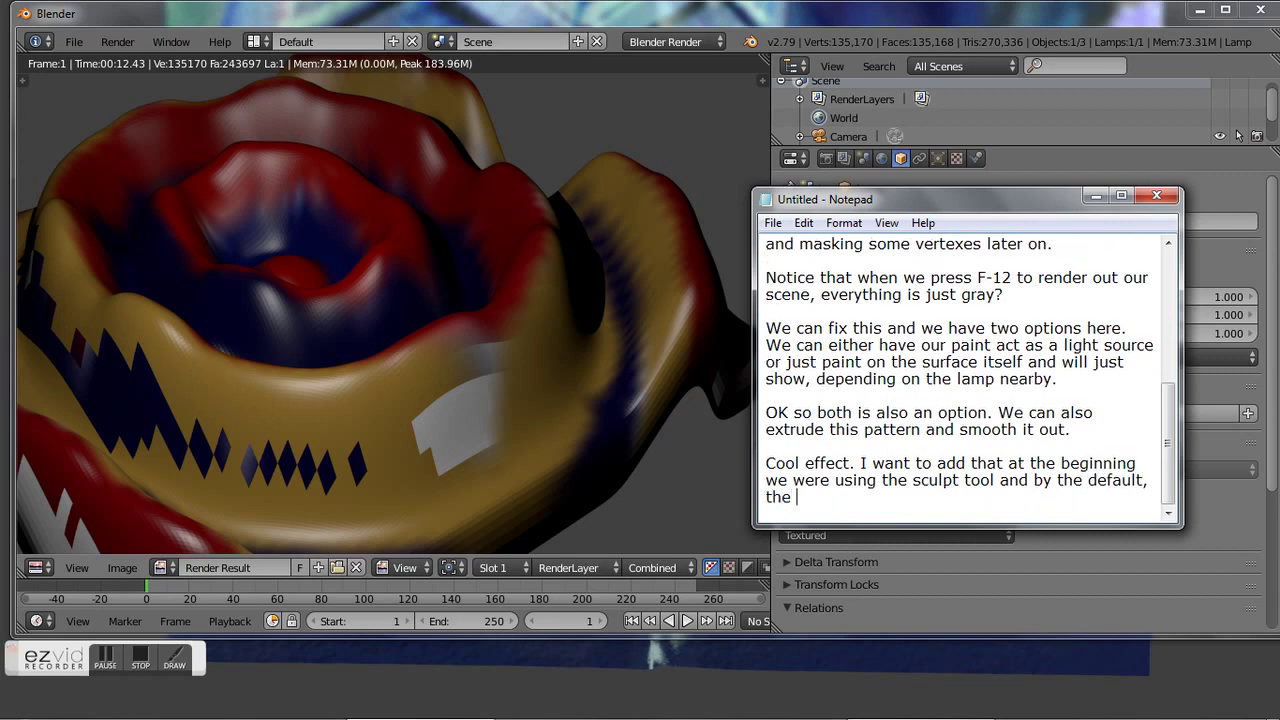
text(brush)
text(copies the movements)
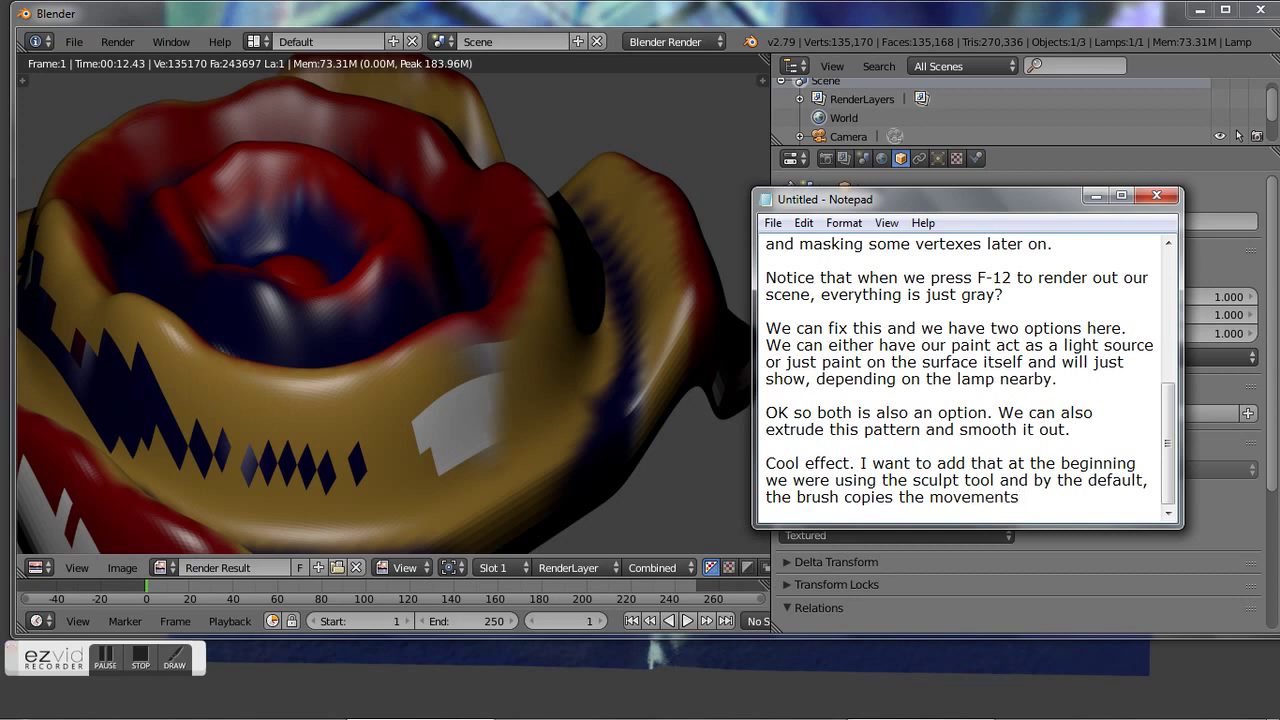
text( on the X axis )
text(so )
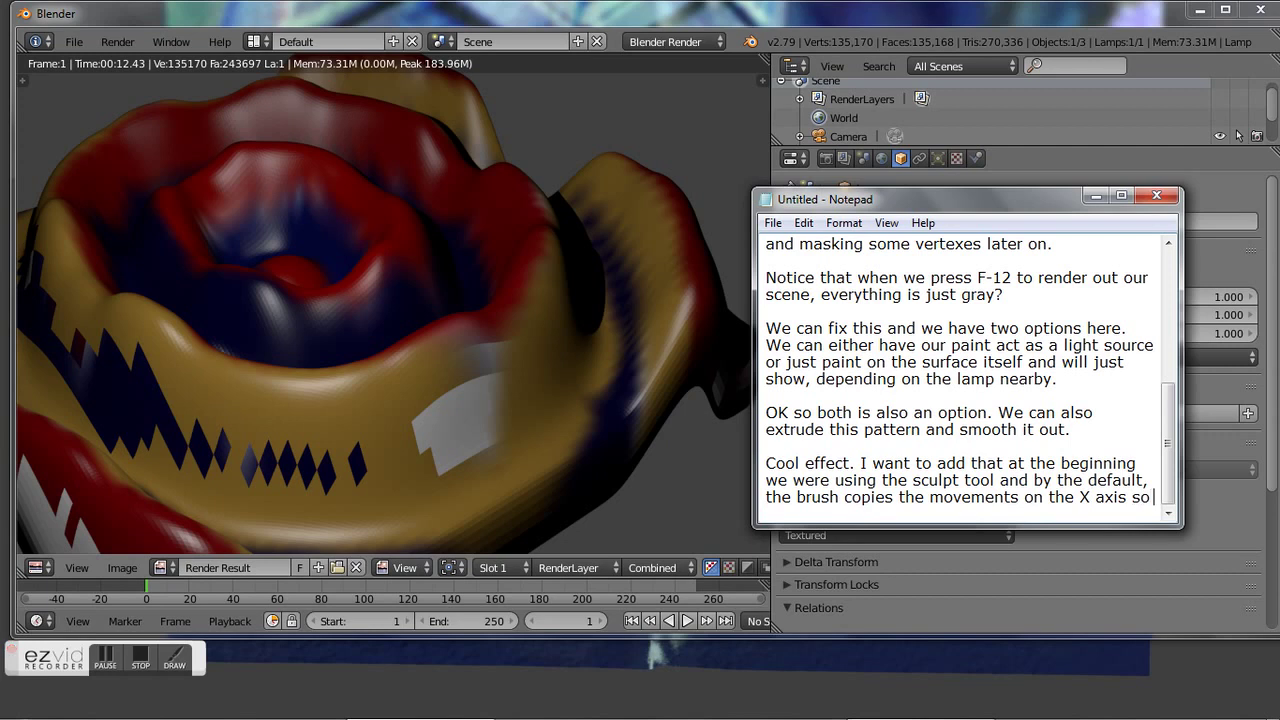
text(let me show )
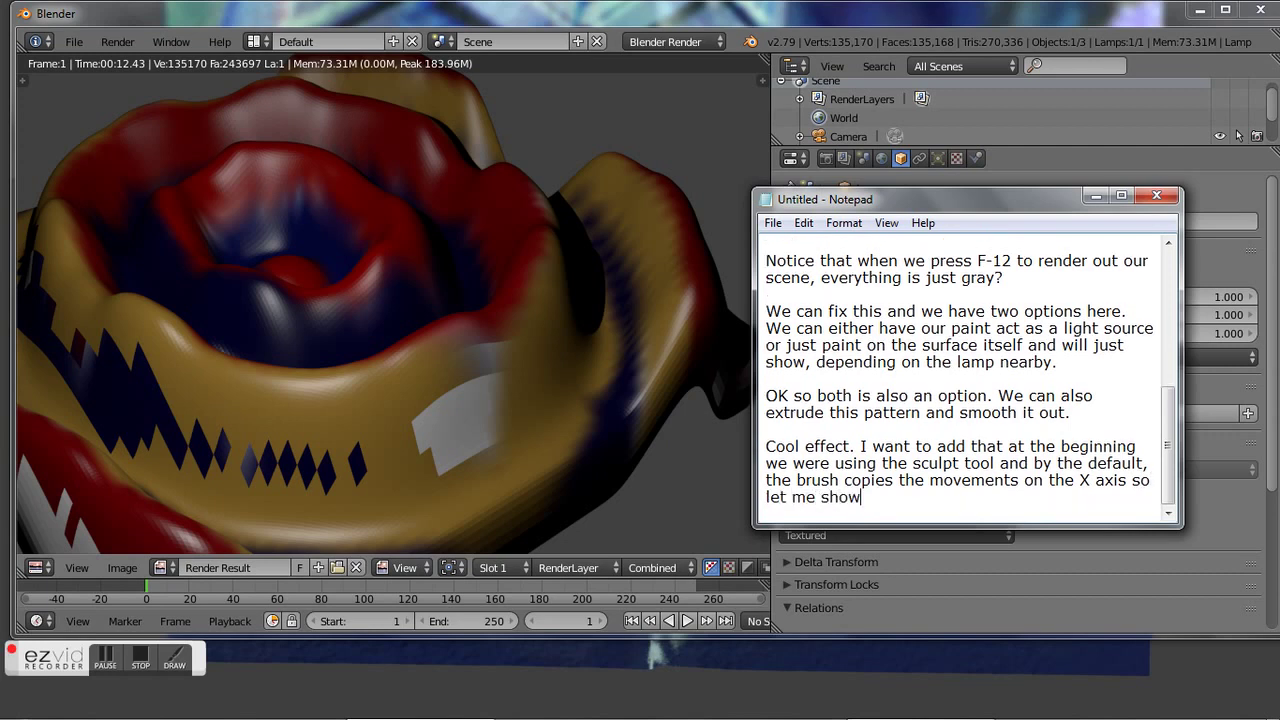
text(you how to )
text(disable that )
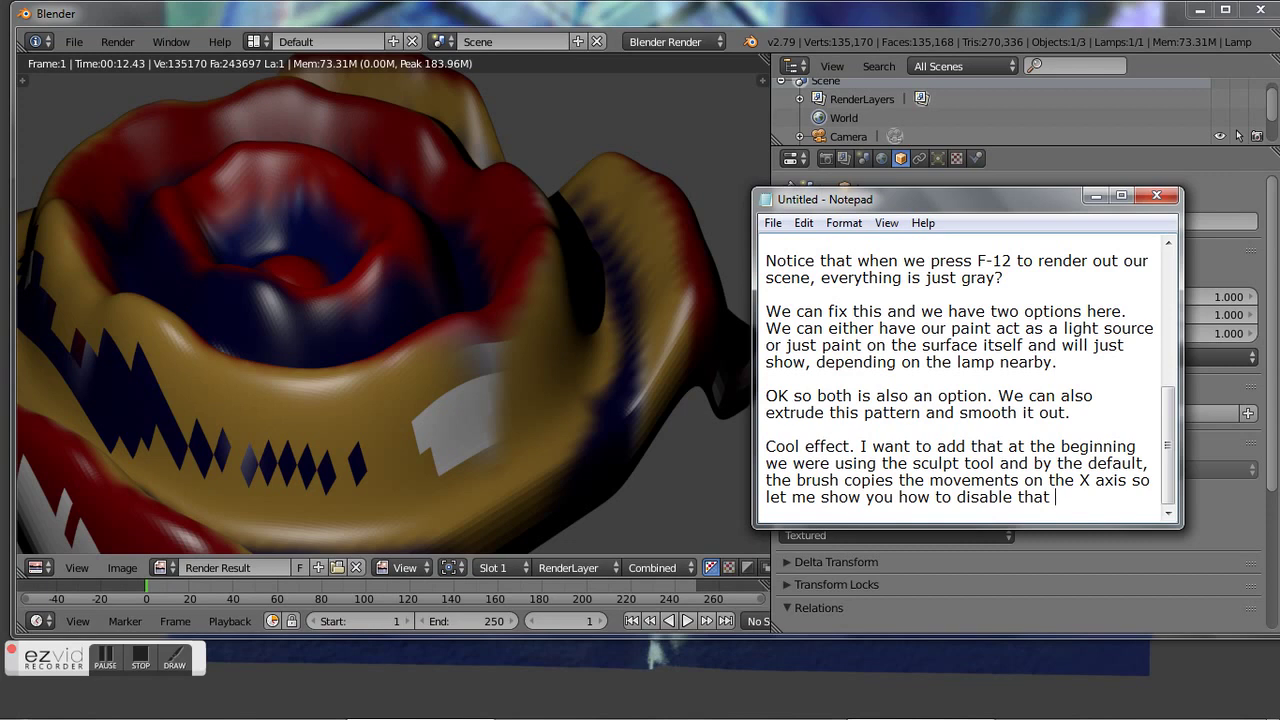
text(if oy)
key(BackSpace)
key(BackSpace)
text(you )
text(just )
text(wa)
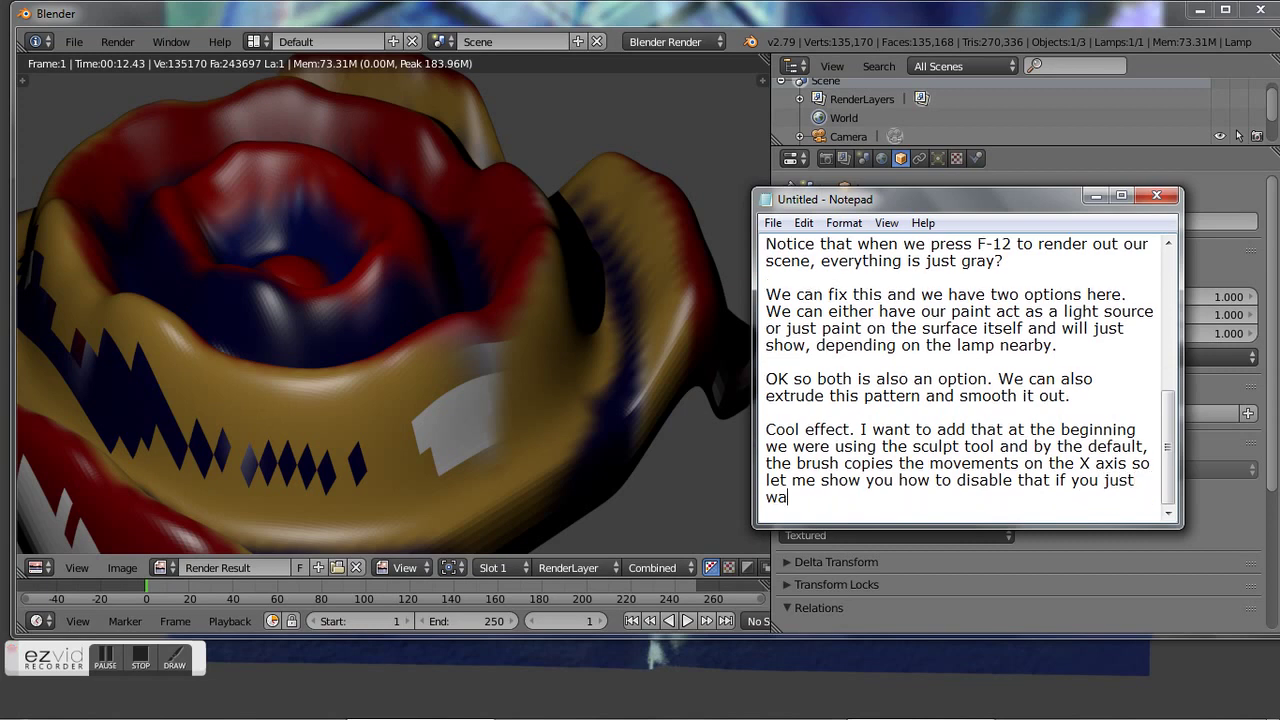
text(ntto)
text(scul)
text(pt )
text(just what is )
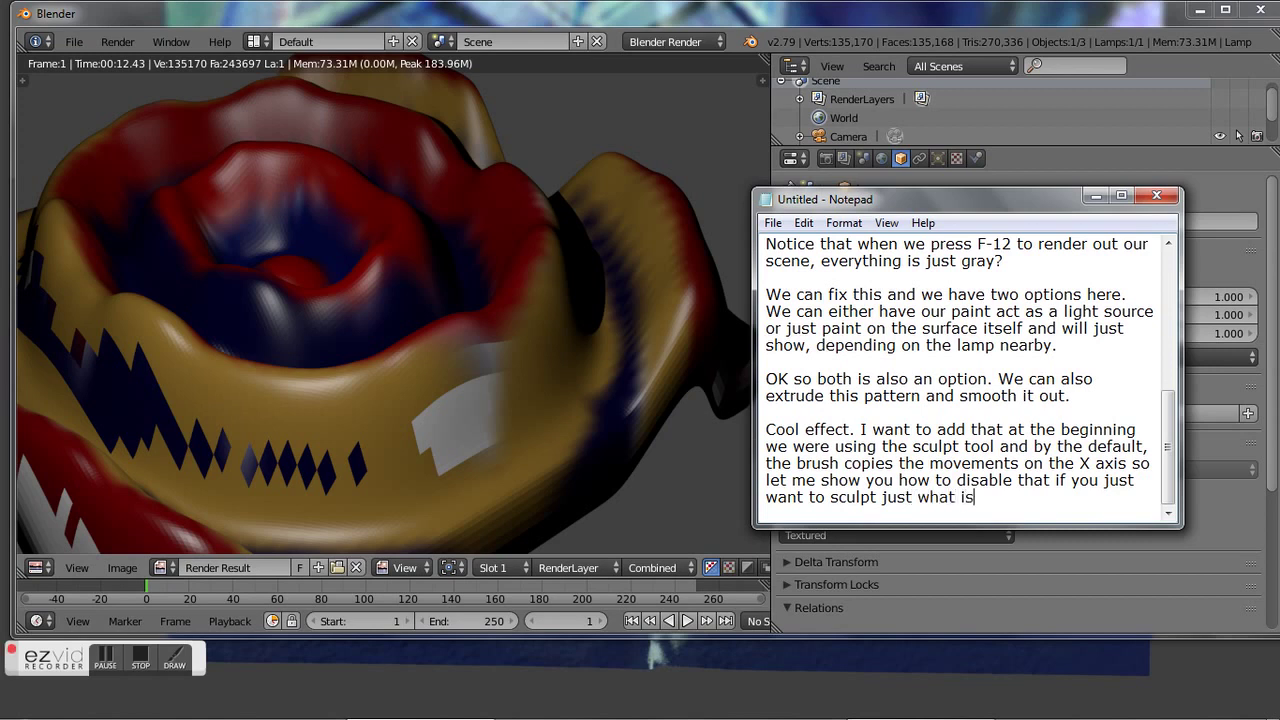
text(on the)
text(to)
key(BackSpace)
text(ip i)
key(BackSpace)
text(of the br)
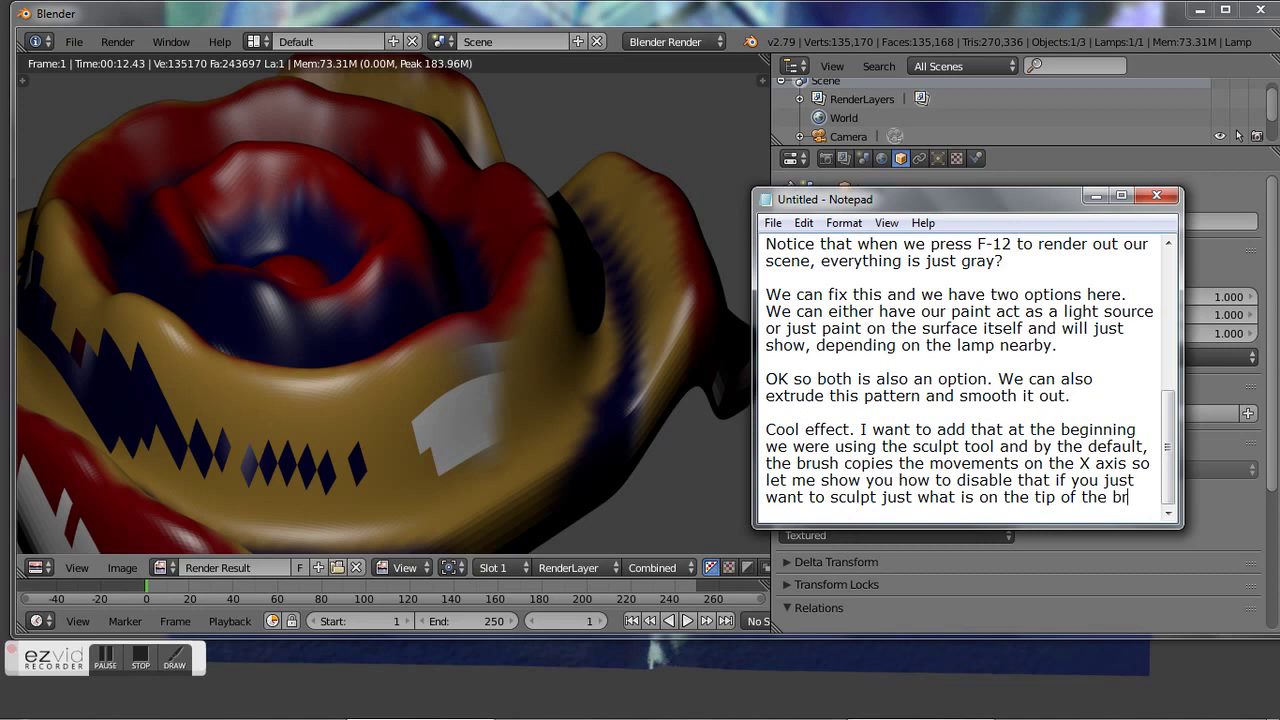
text(ush)
text(.)
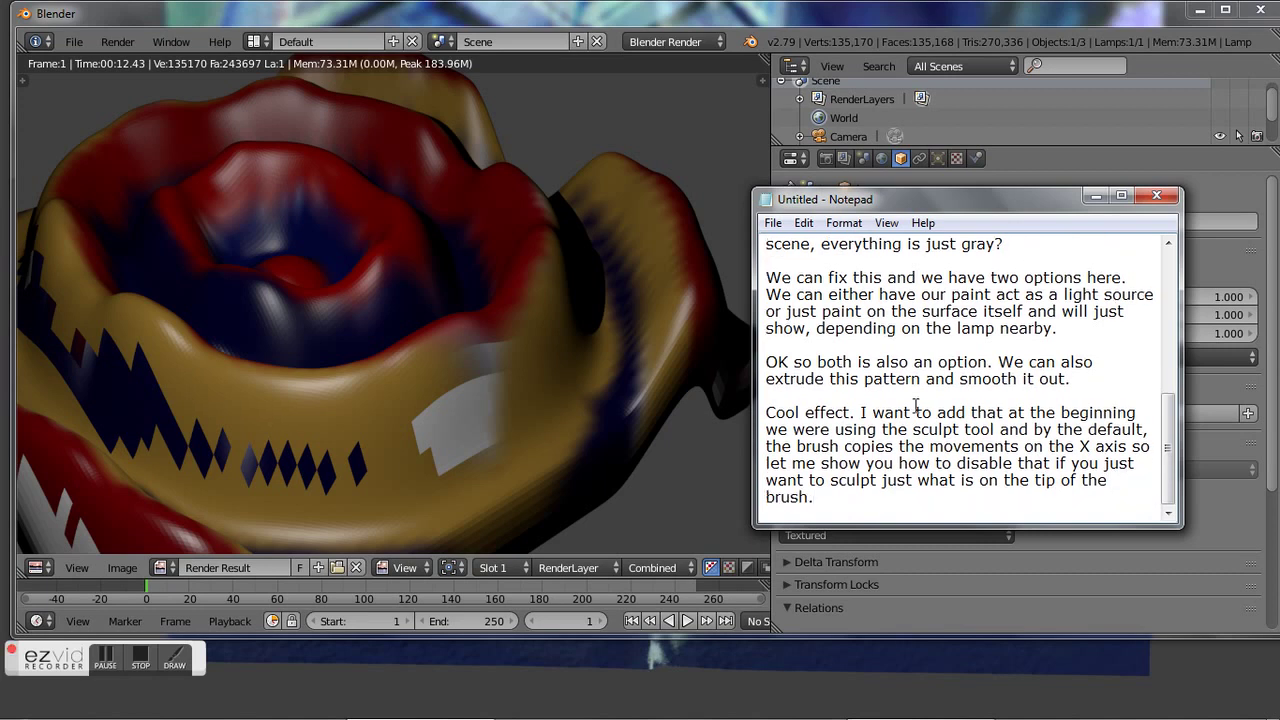
click(541, 12)
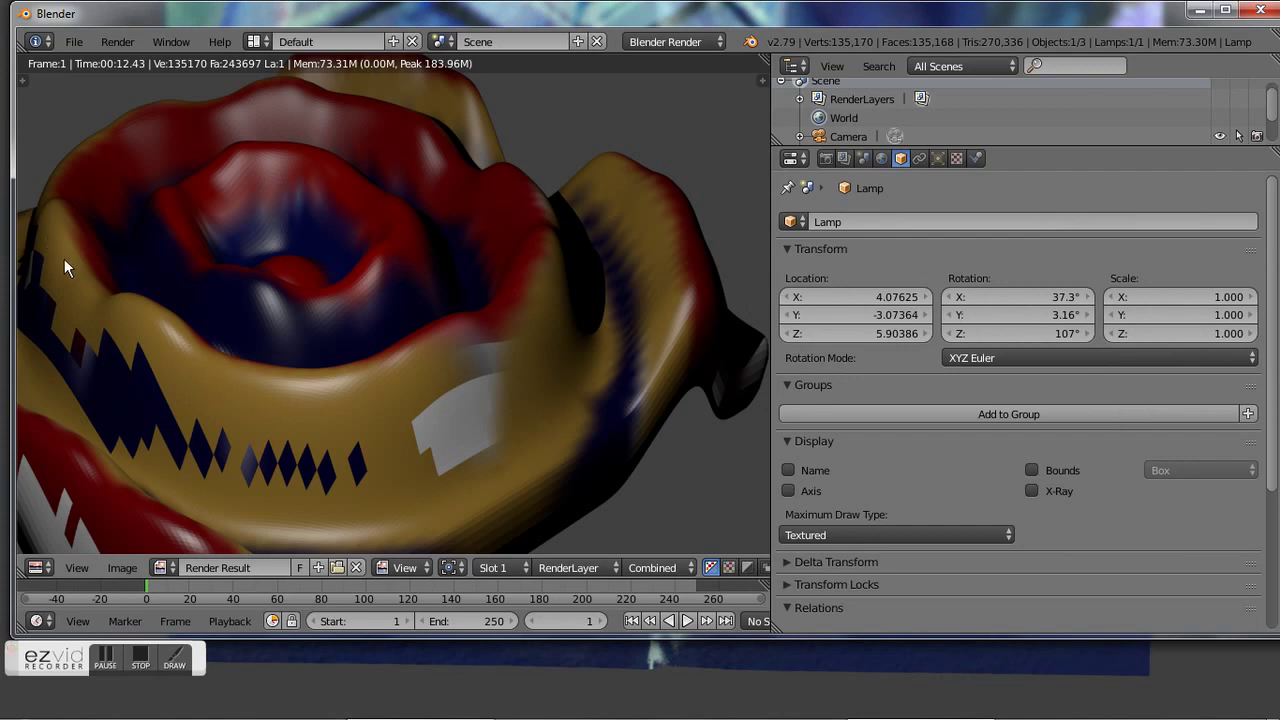
- Return to the 3D viewport and switch the rose mesh into Sculpt Mode
key(Escape)
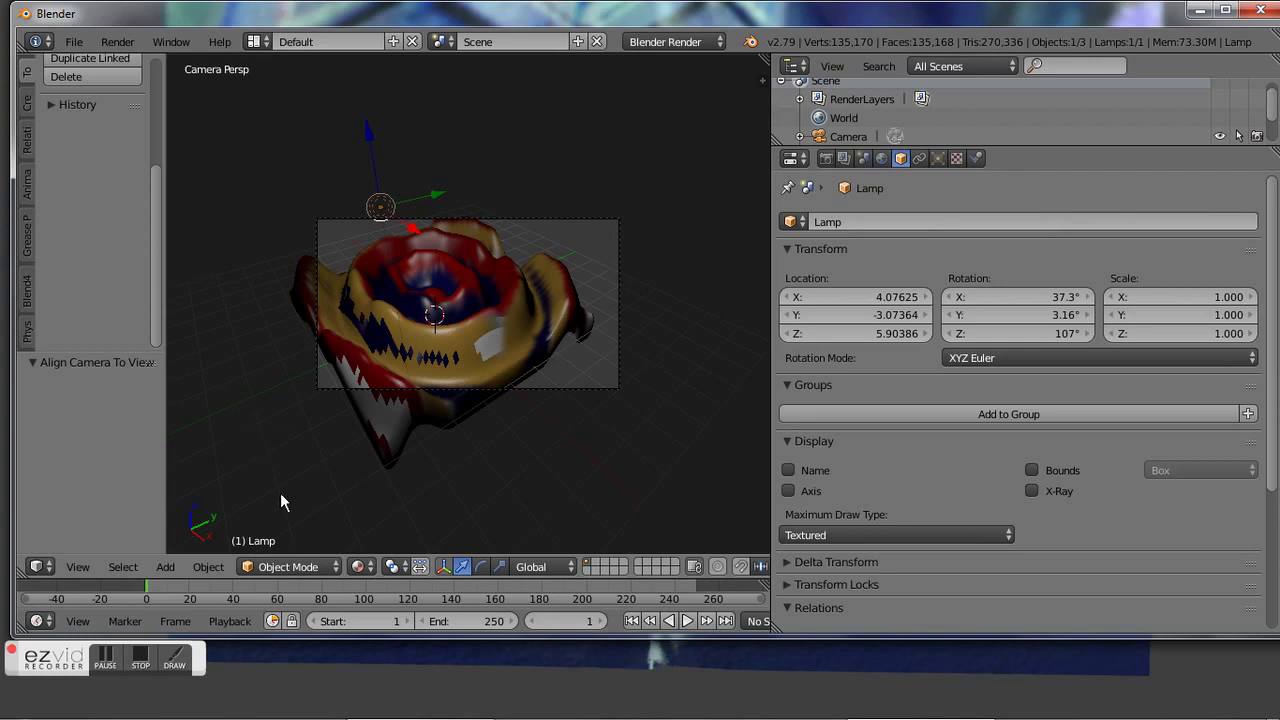
click(300, 567)
click(251, 565)
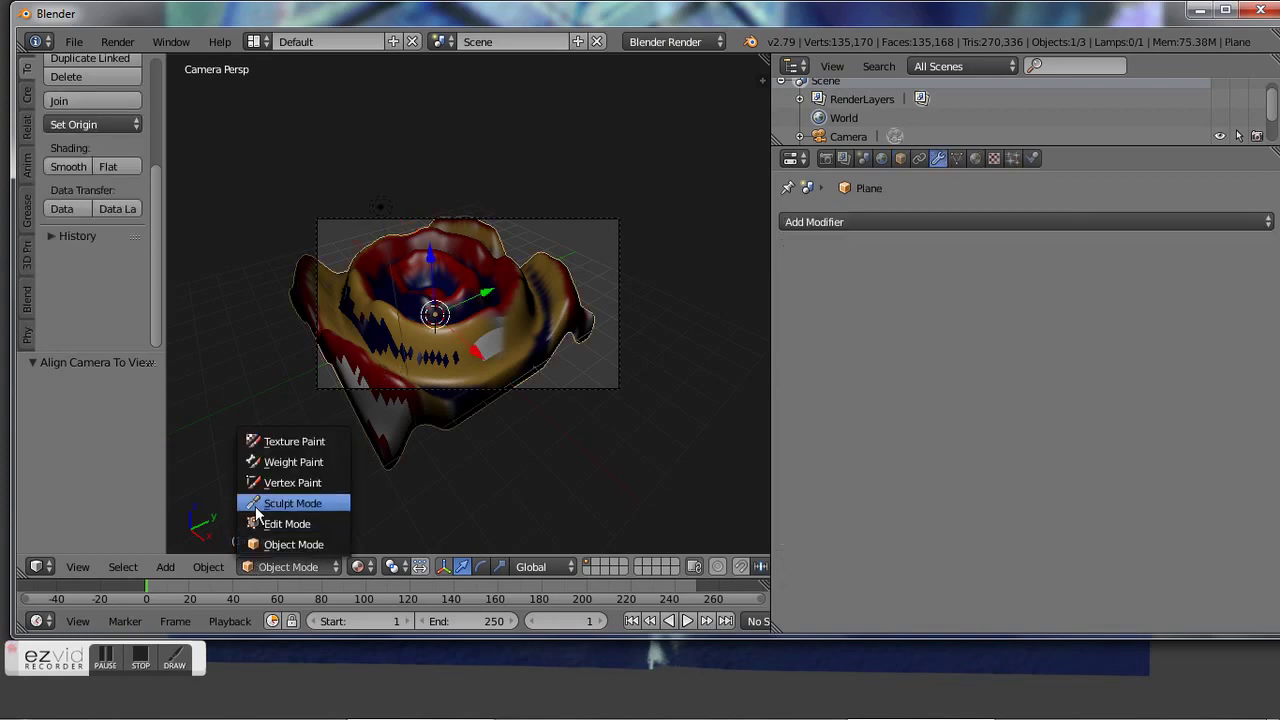
click(257, 504)
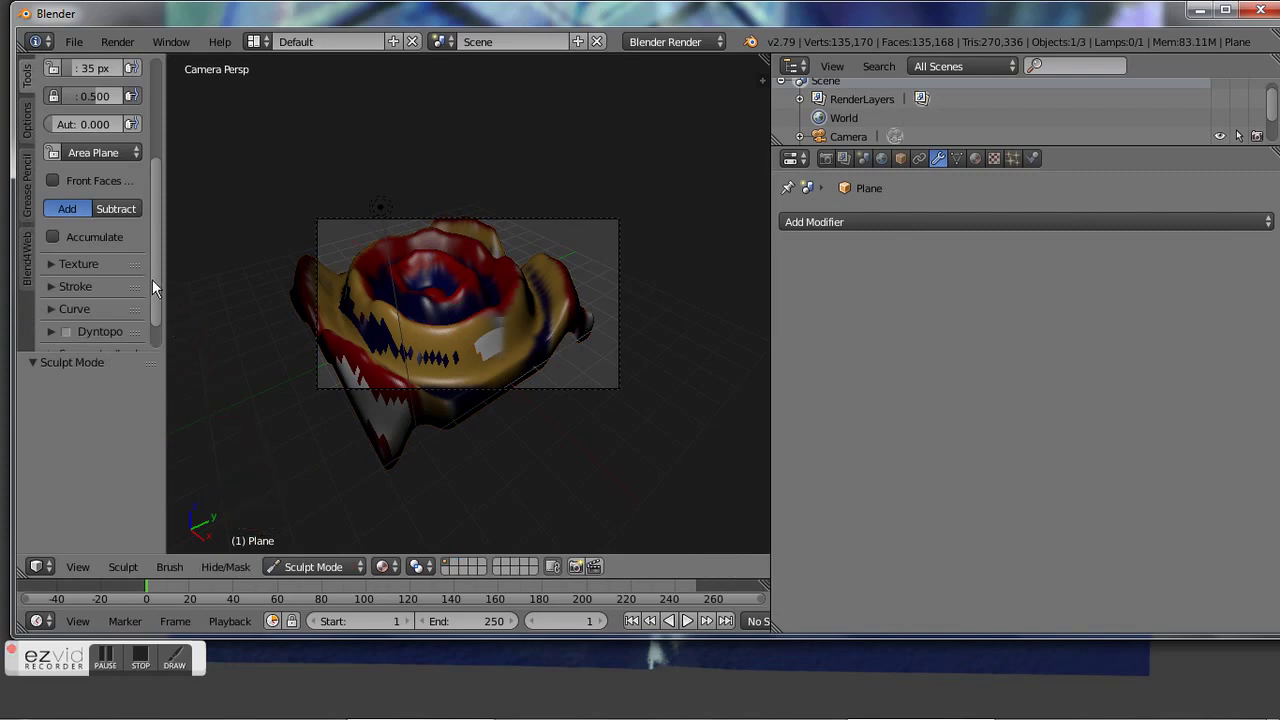
- Expand the Symmetry/Lock options in the Tools shelf and turn off X-axis mirroring
scroll(152, 282, down, 2)
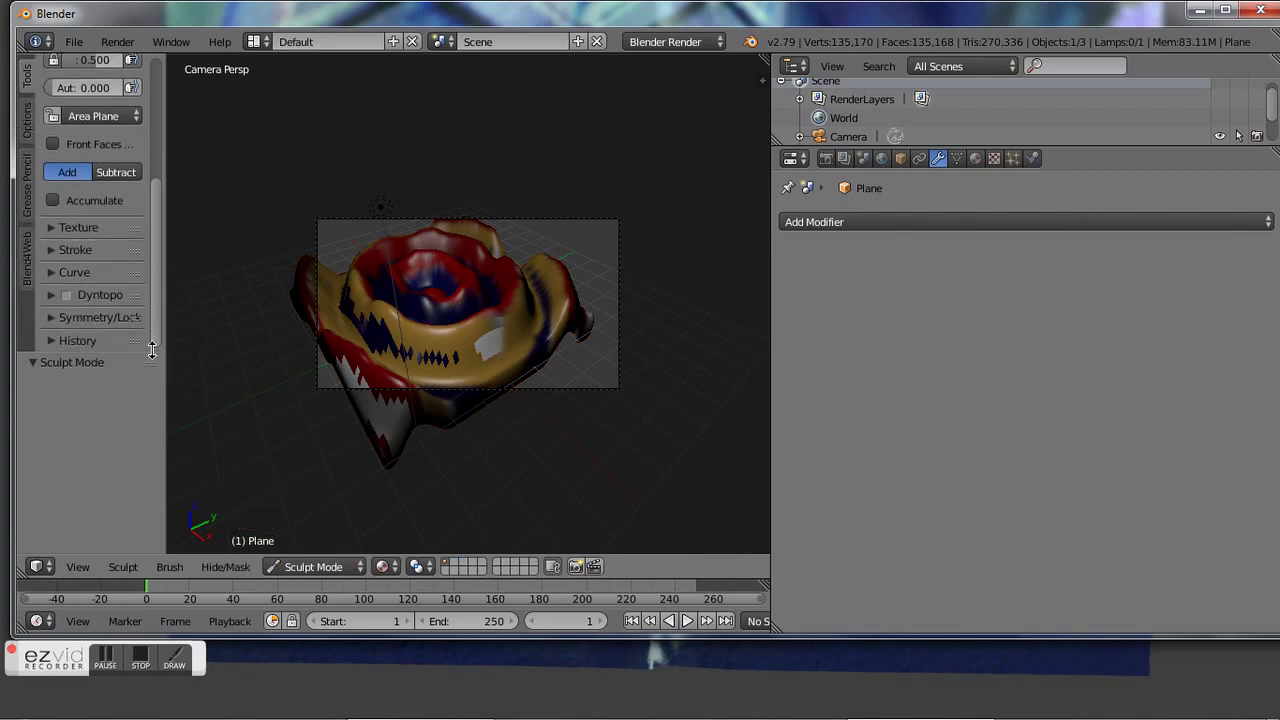
click(92, 318)
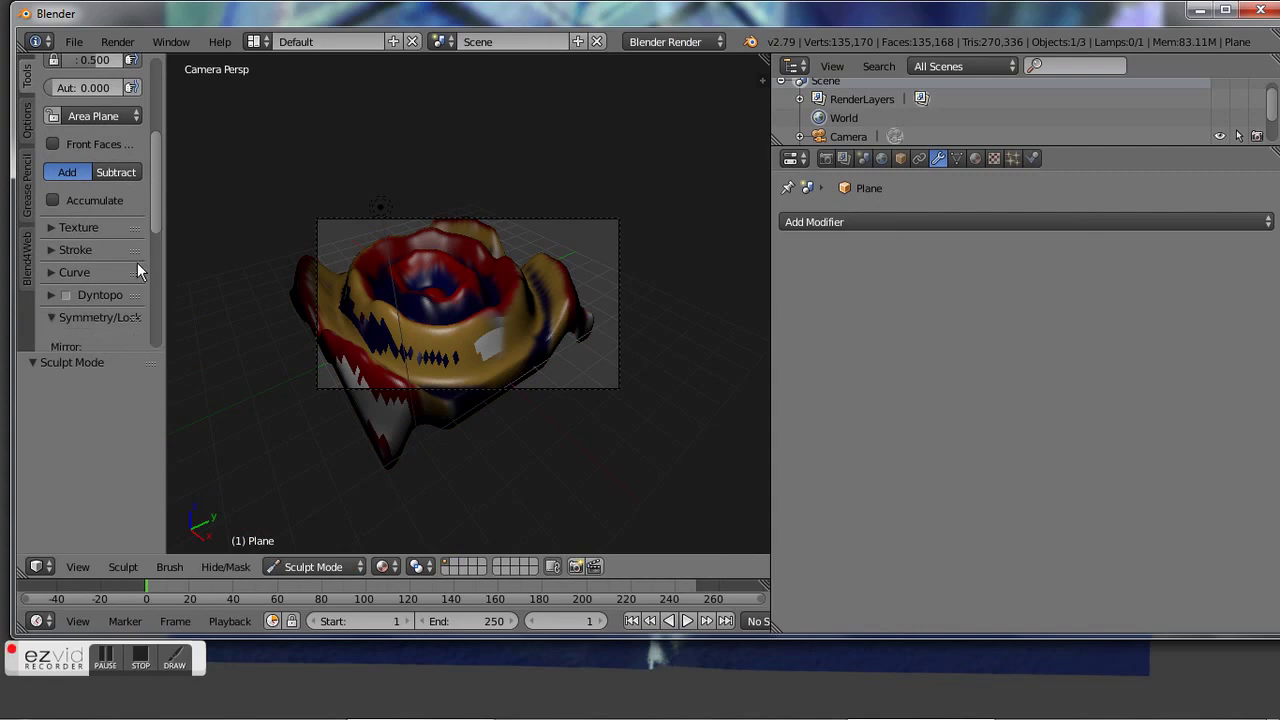
mouse_move(158, 192)
mouse_down()
mouse_move(164, 245)
mouse_move(165, 232)
mouse_up()
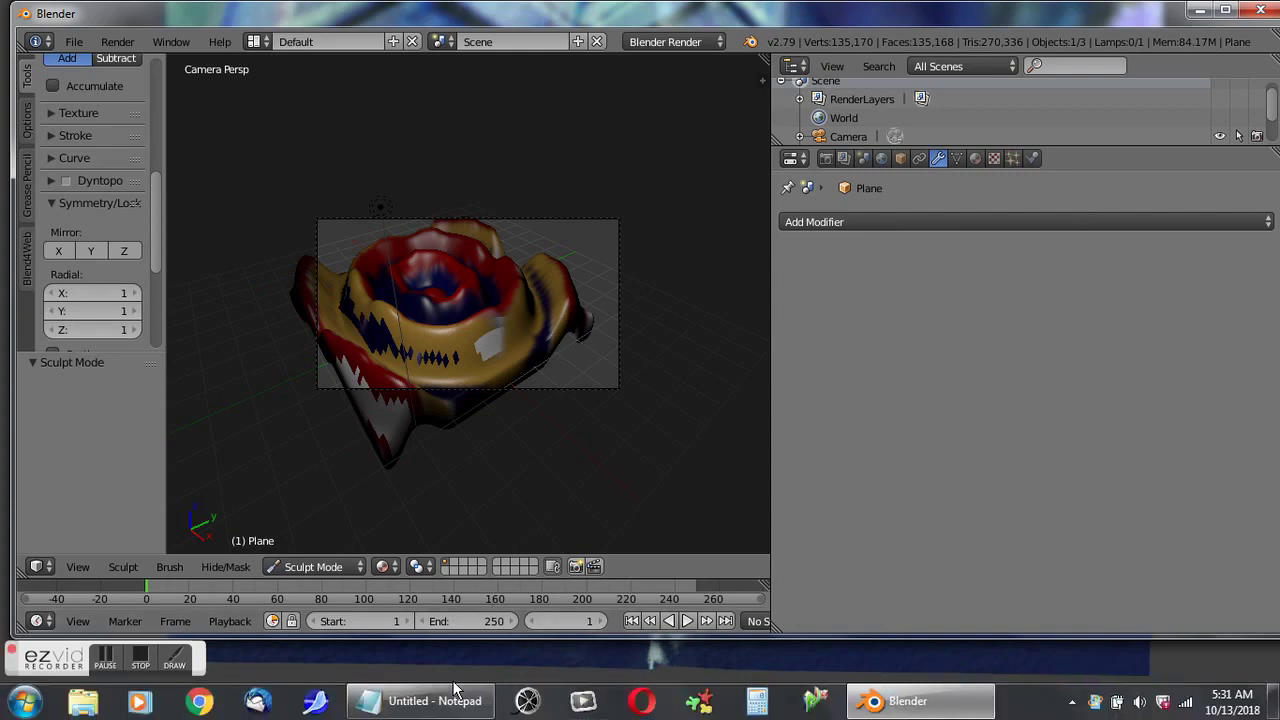
click(440, 705)
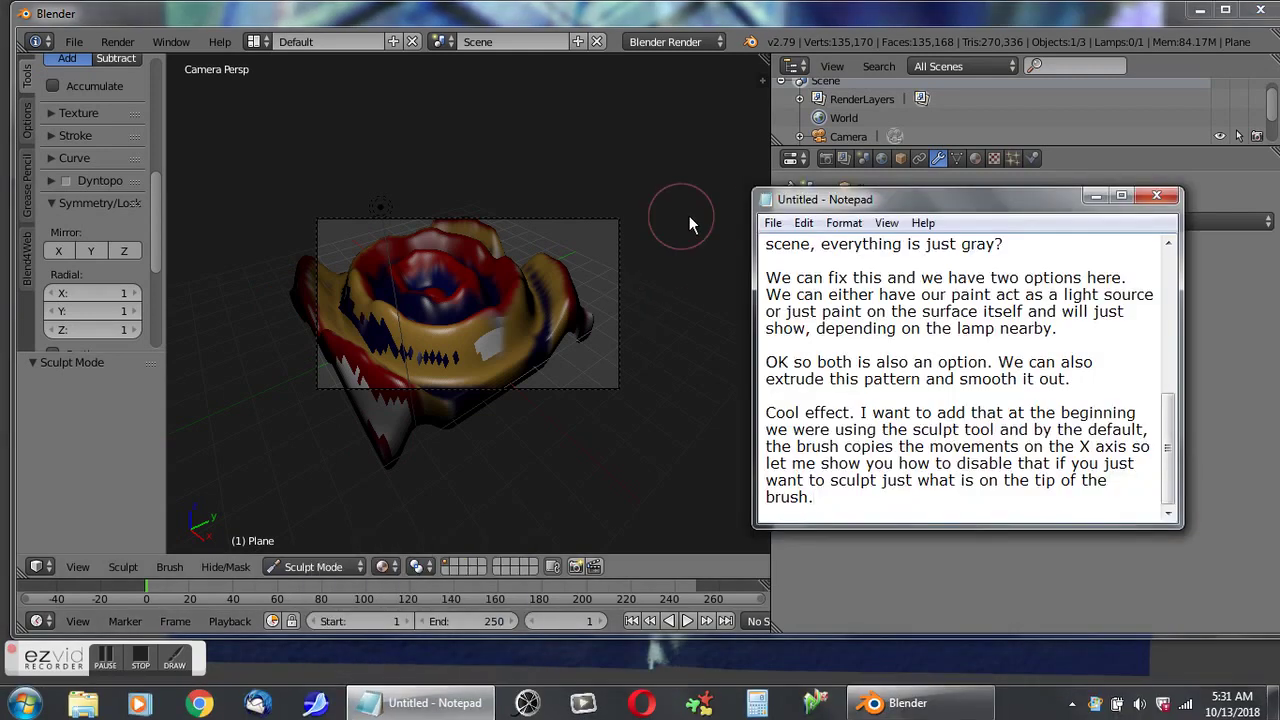
- Add the line '<<<==== We unselect the X axis...' explaining the brush now focuses on its centre
mouse_move(921, 197)
mouse_down()
mouse_move(517, 124)
mouse_move(304, 47)
mouse_move(323, 26)
mouse_up()
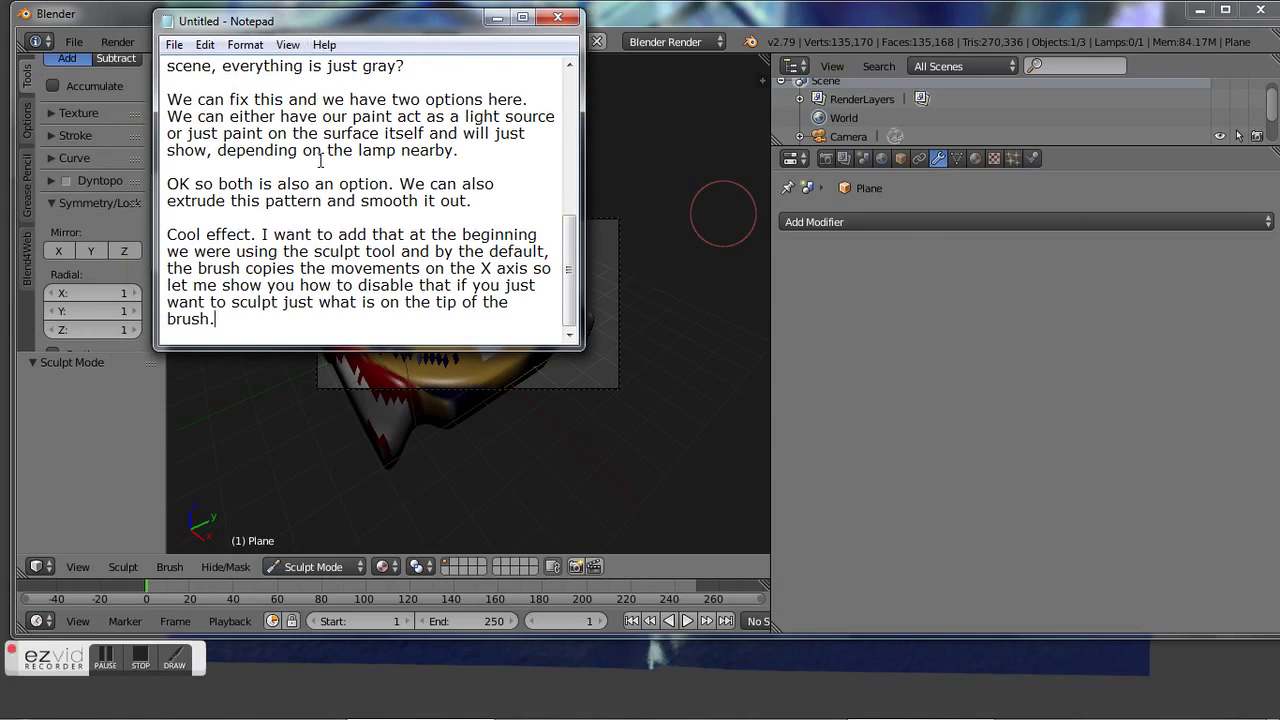
key(Return)
key(Return)
key(Return)
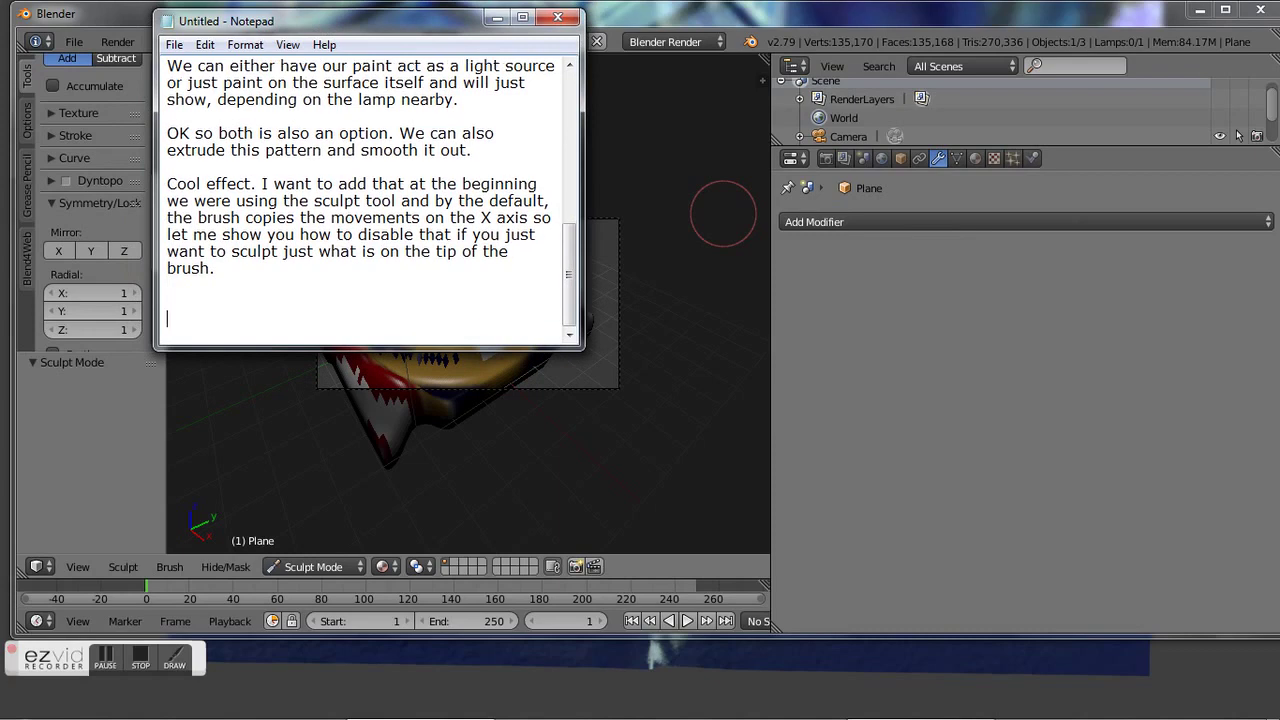
text(<<<)
key(Return)
key(Return)
key(Return)
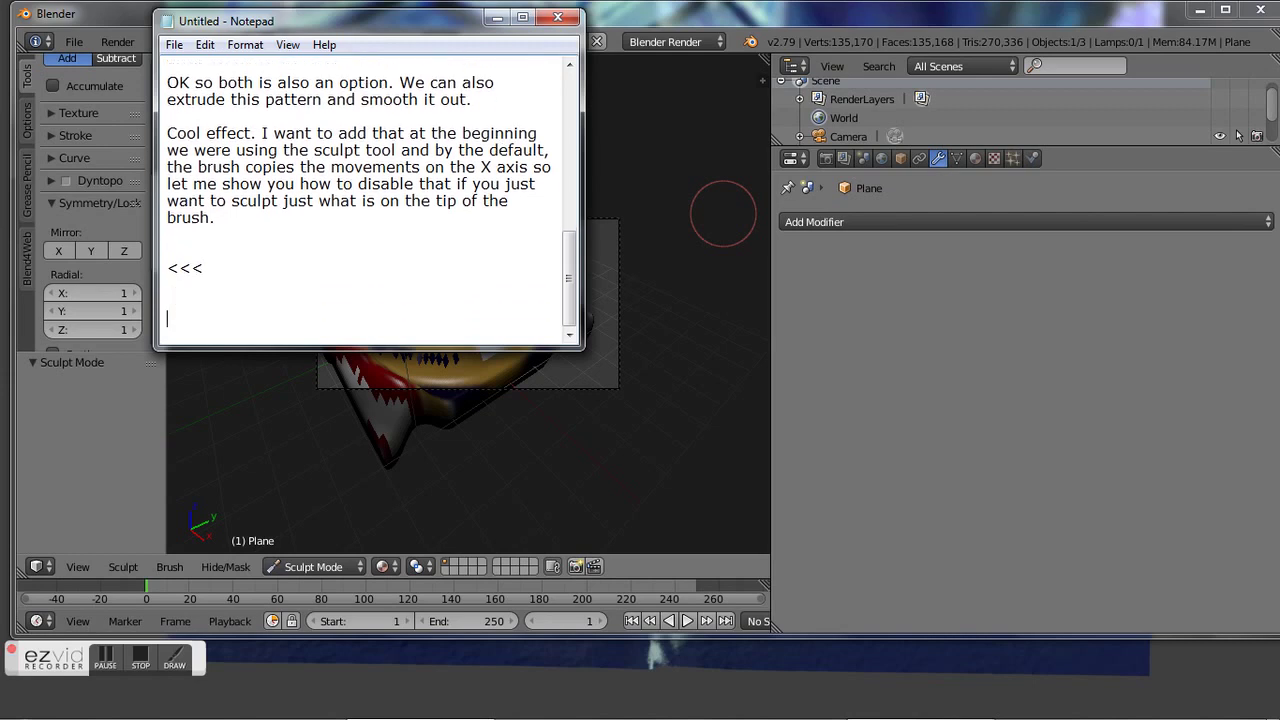
key(Return)
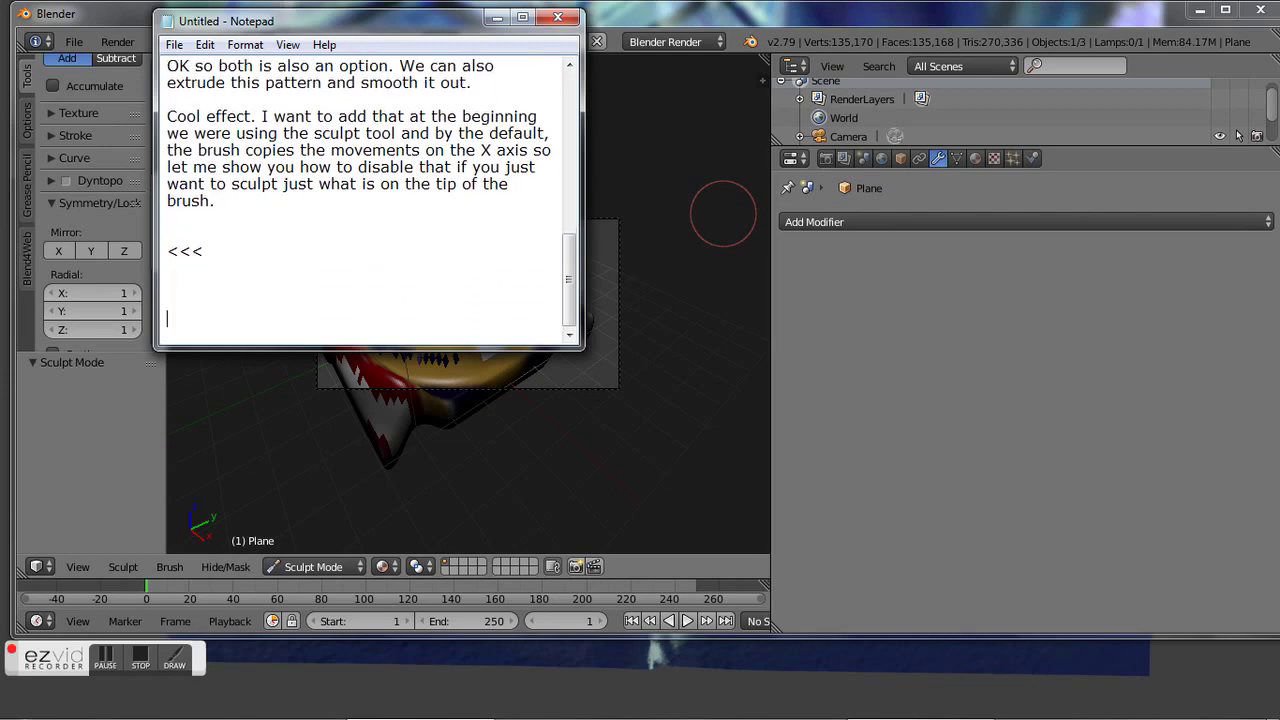
key(Up)
key(Up)
key(Up)
key(Right)
key(Right)
text(==== We)
text( un)
text(select the )
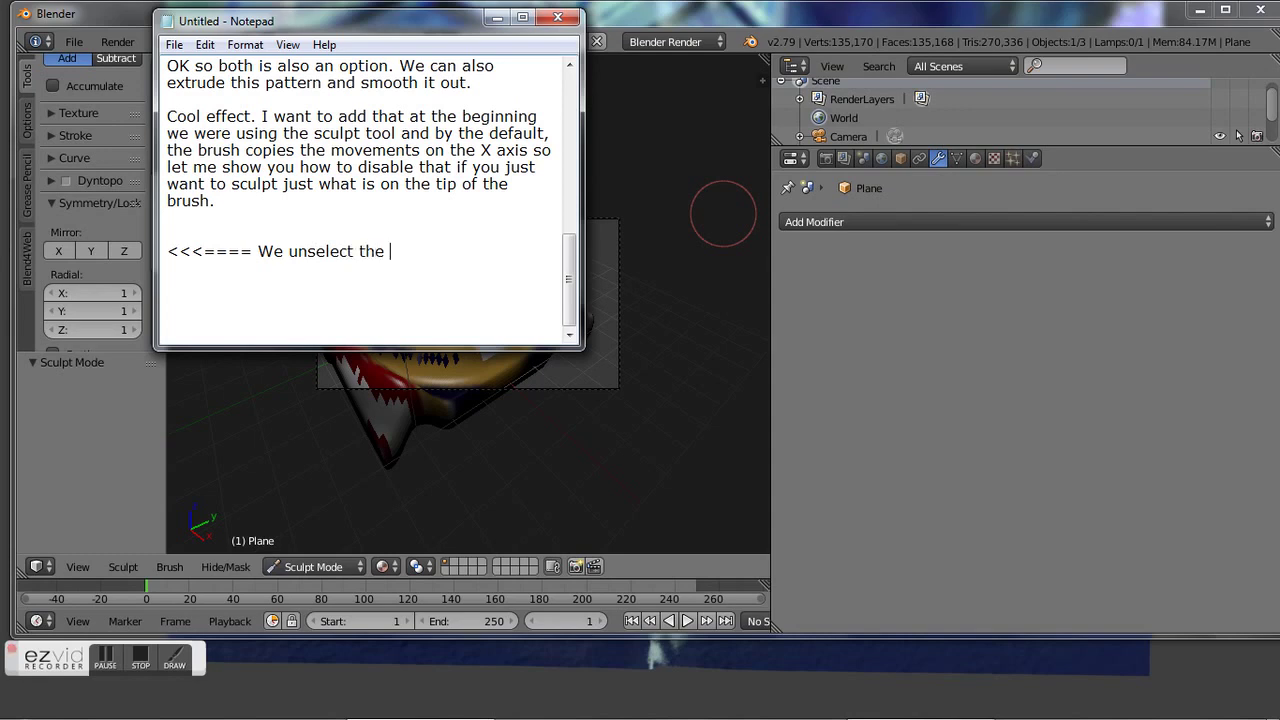
text(X )
text(axis and no)
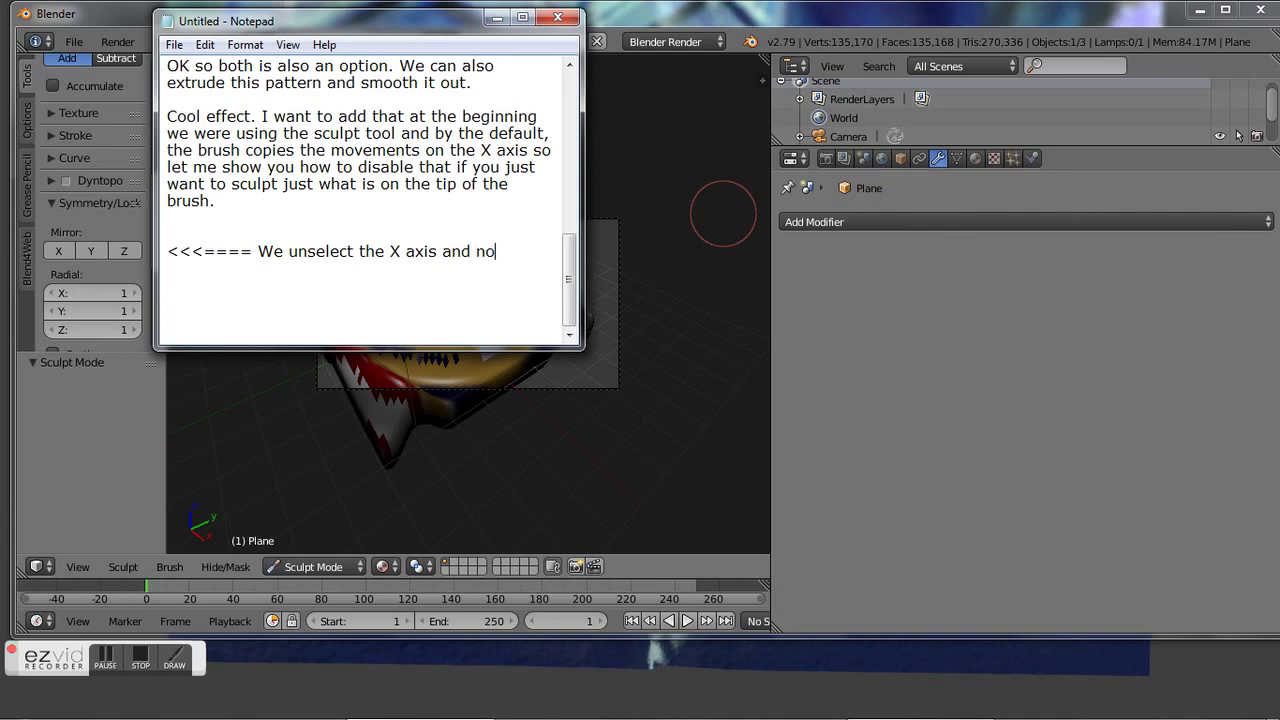
text(w your brush will just )
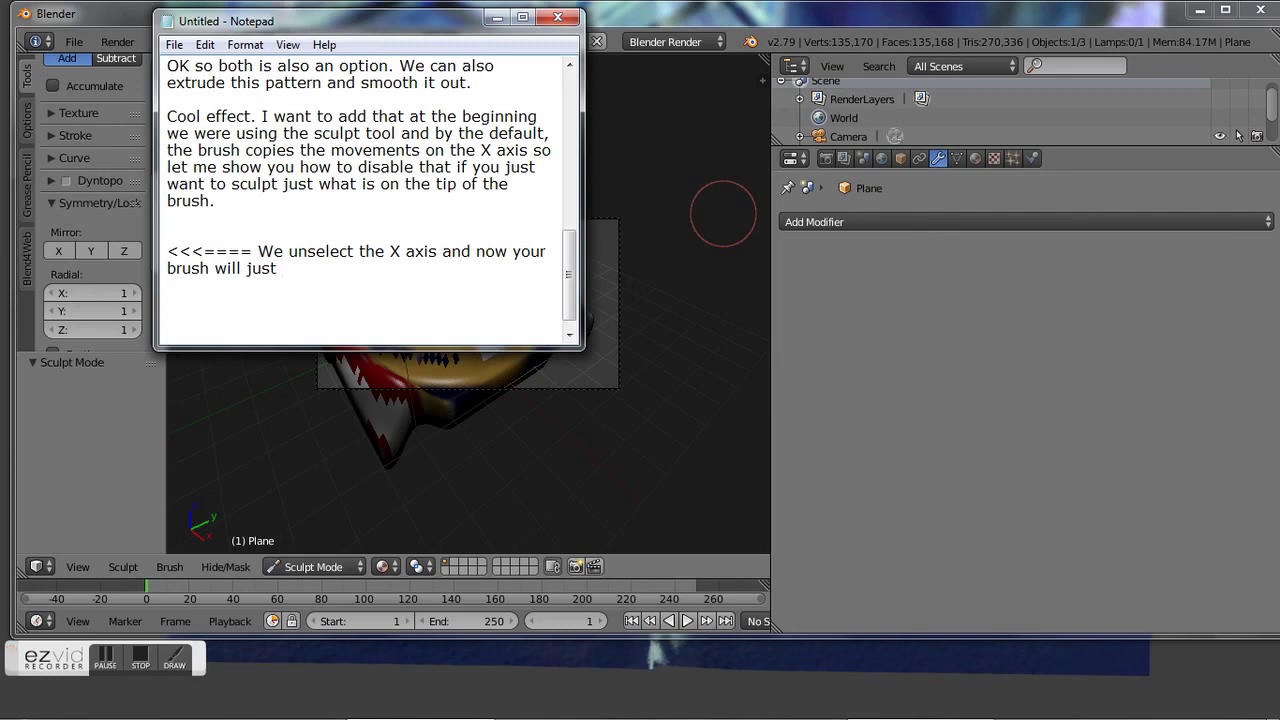
text(focus on the center )
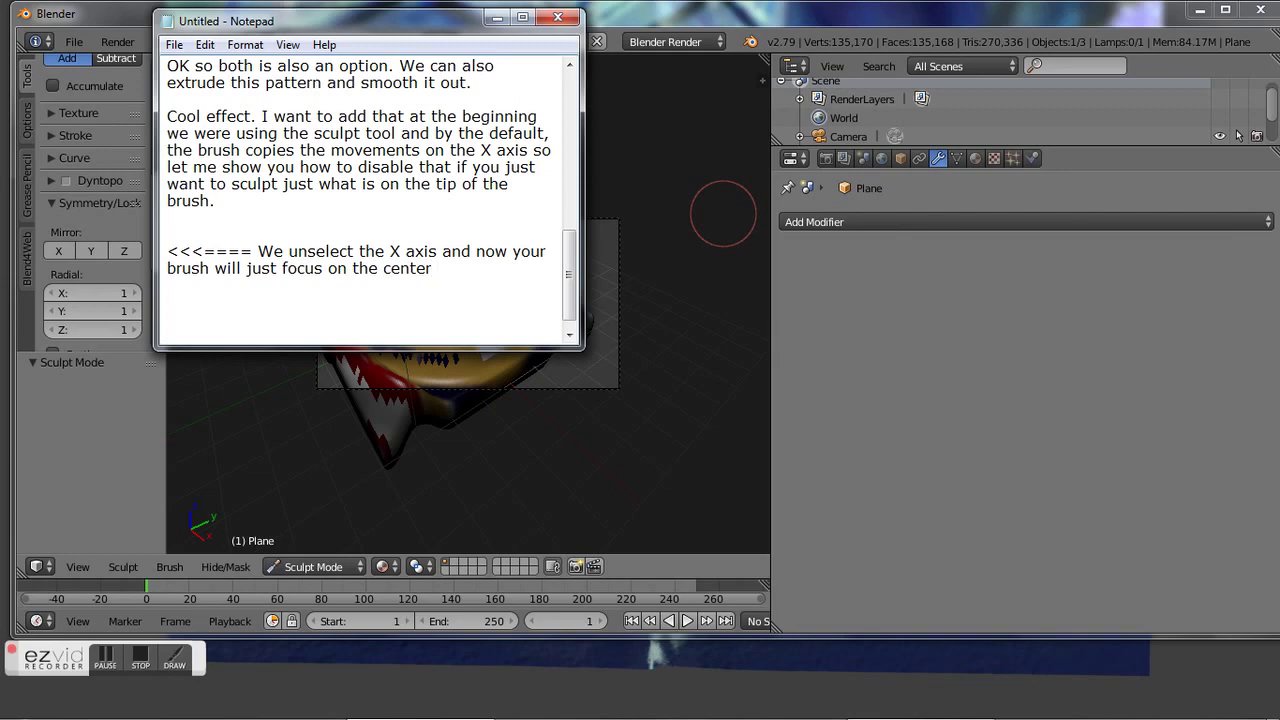
text(of the brush.)
- End the note with 'Thank you for watching!', 'Good bye.' and the author's name on separate lines
key(Return)
key(Return)
key(Return)
text(Thank)
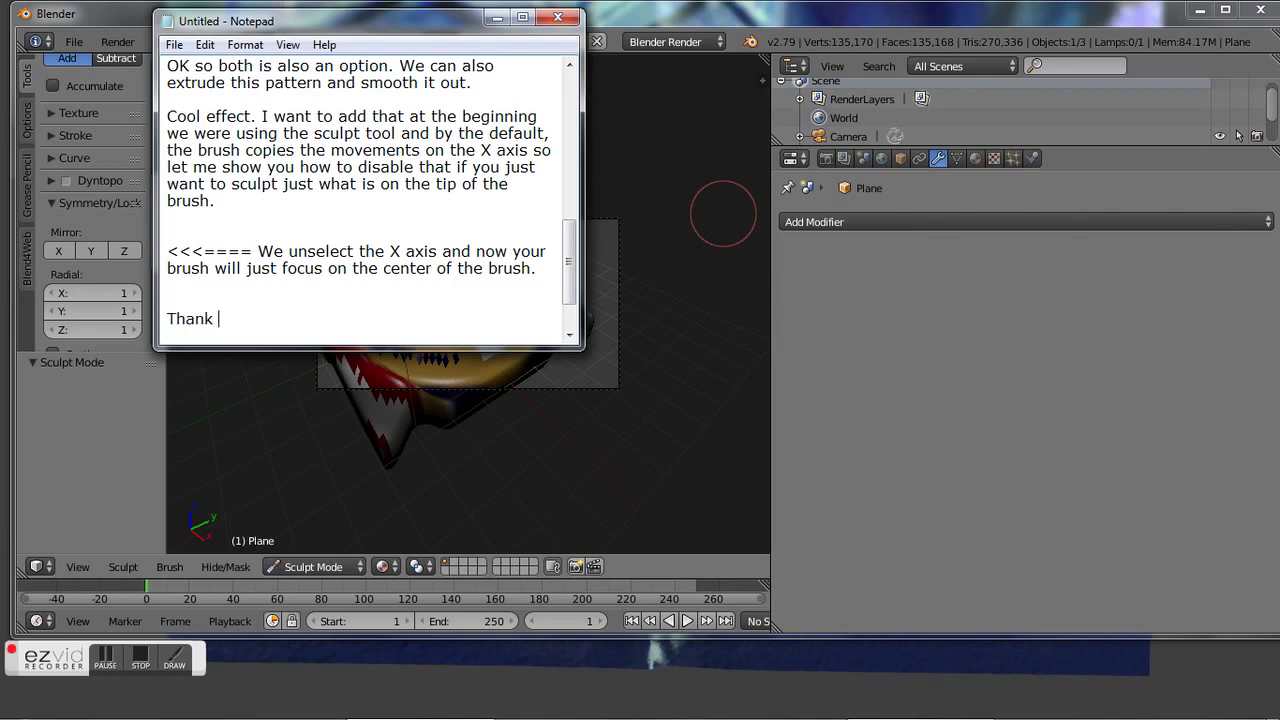
text(you for wat)
text(ching!)
key(BackSpace)
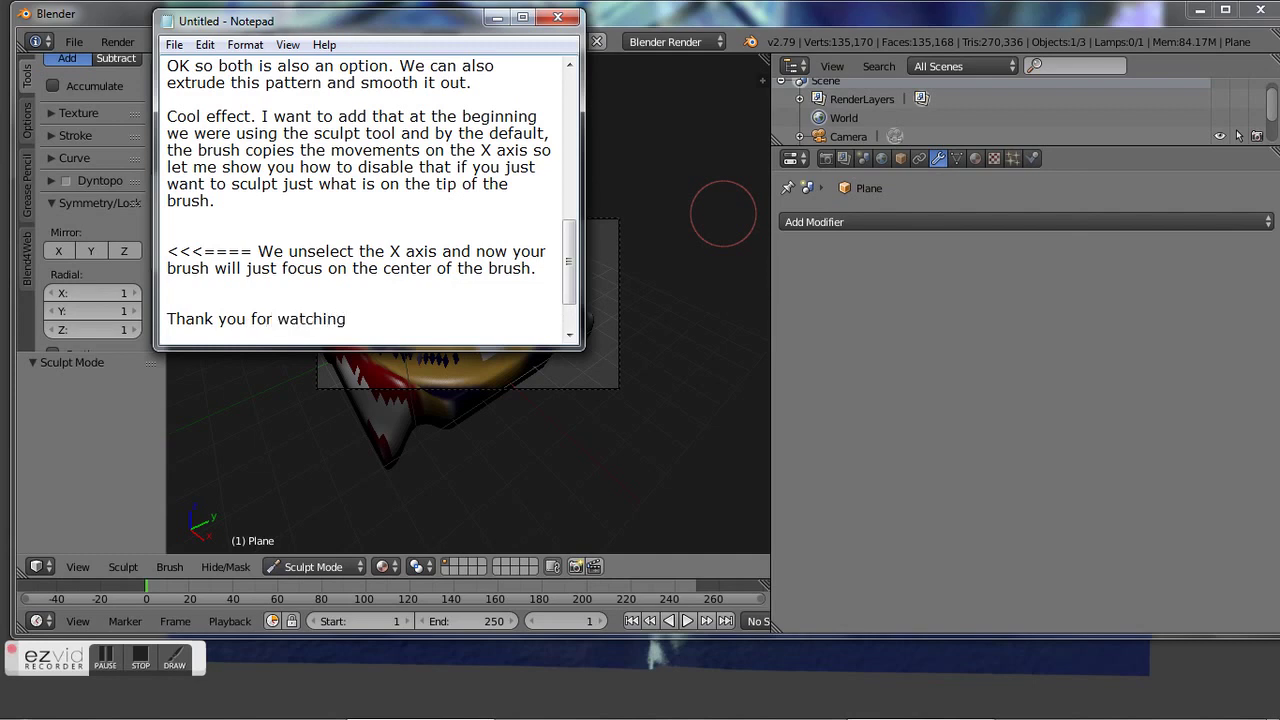
text(!)
key(Return)
text(Good )
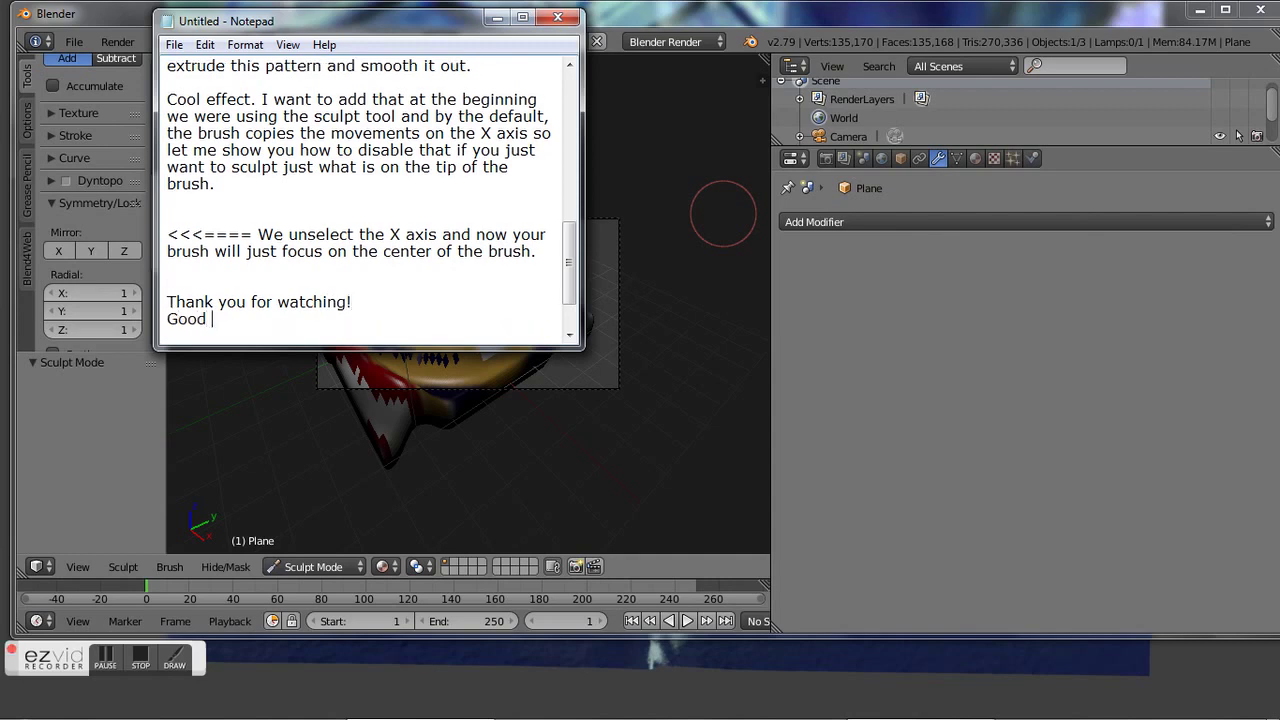
text(bye)
text(.)
key(Return)
text(James )
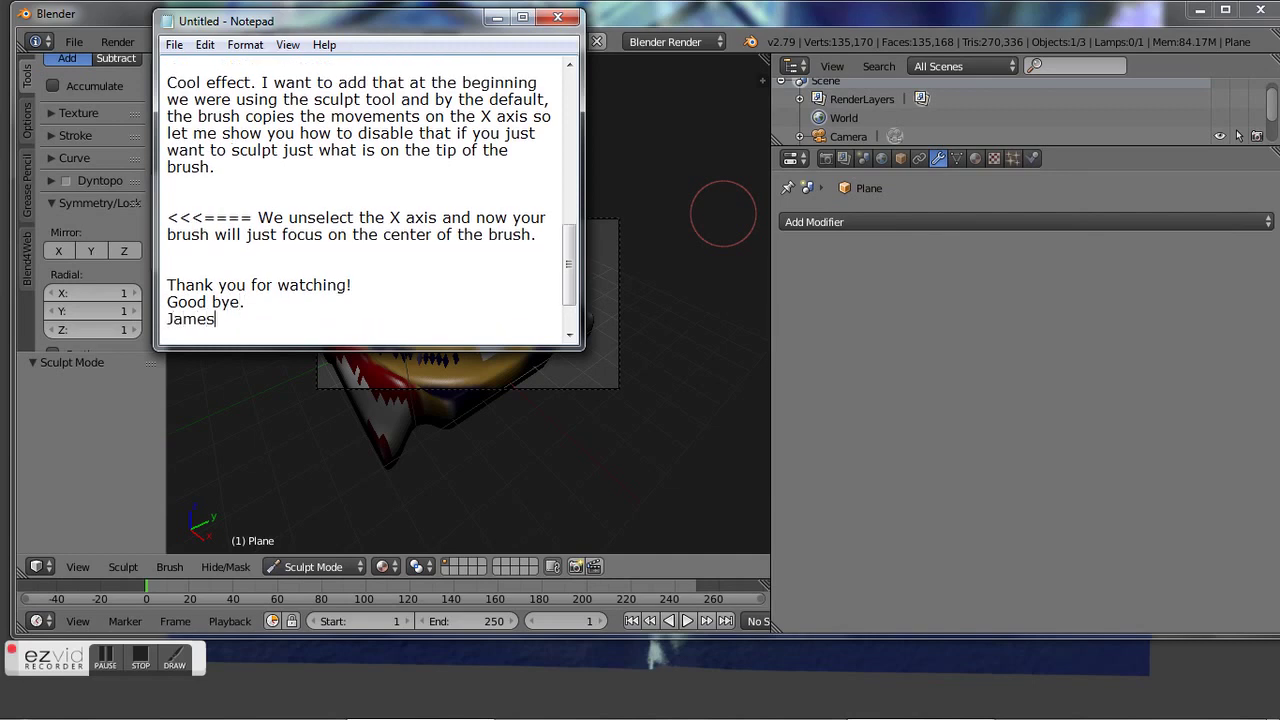
text(Gandee)
click(666, 6)
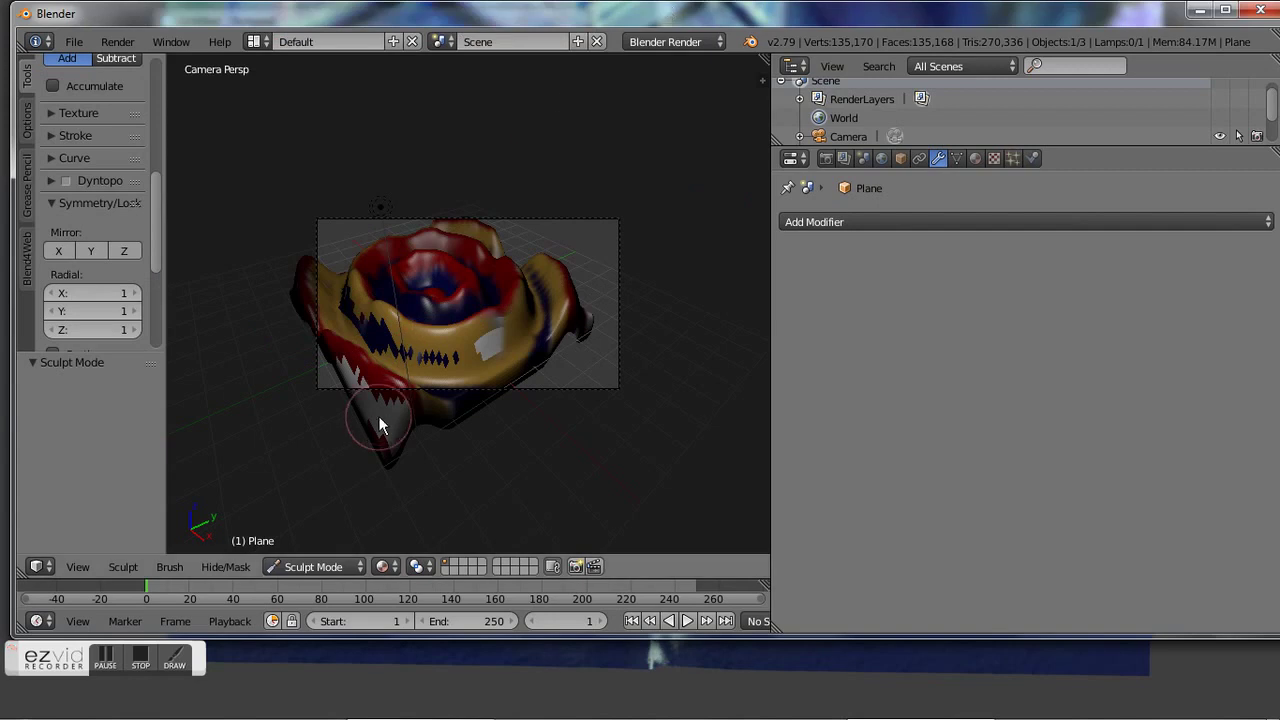